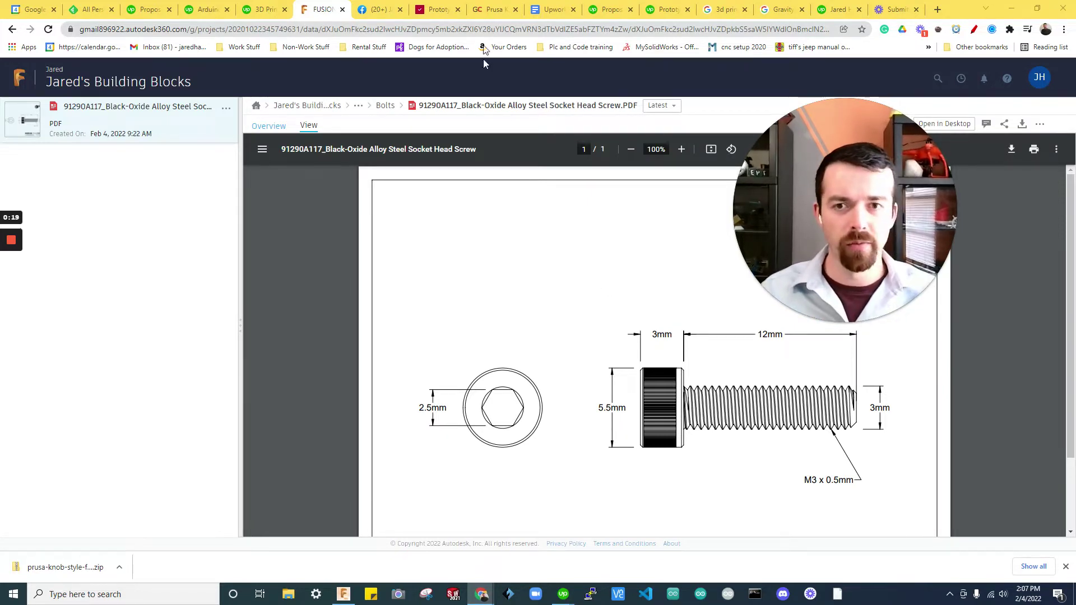
Switch to the Prusa Knob Style For LCD12864 model page on GrabCAD and look at its site address.
click(489, 11)
scroll(293, 167, up, 4)
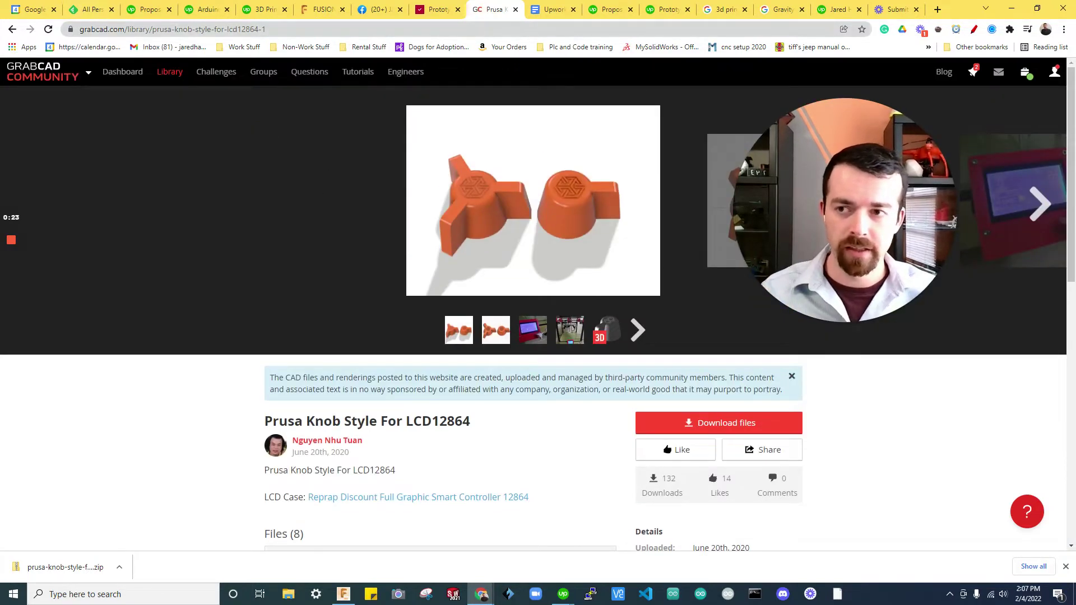
drag(124, 29, 80, 30)
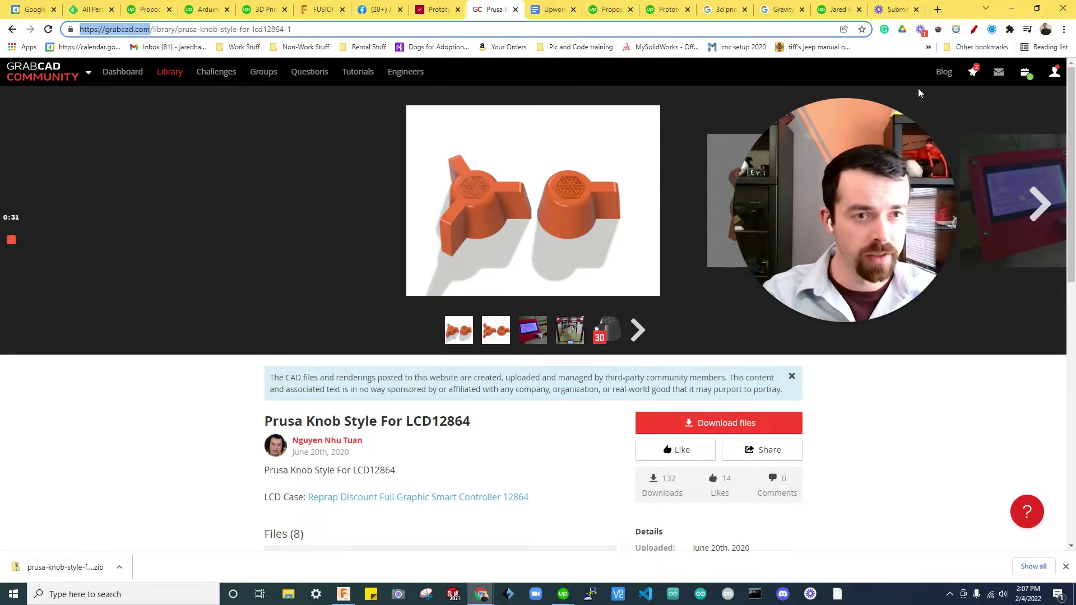
Open the GrabCAD library in a new browser tab and look through the models popular this month.
click(937, 9)
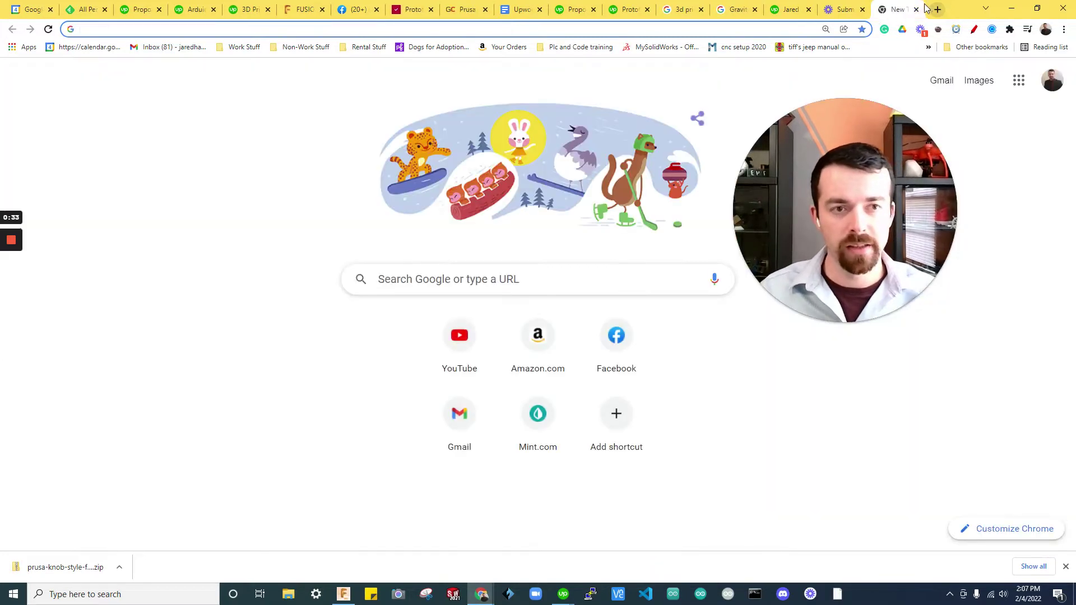
click(639, 29)
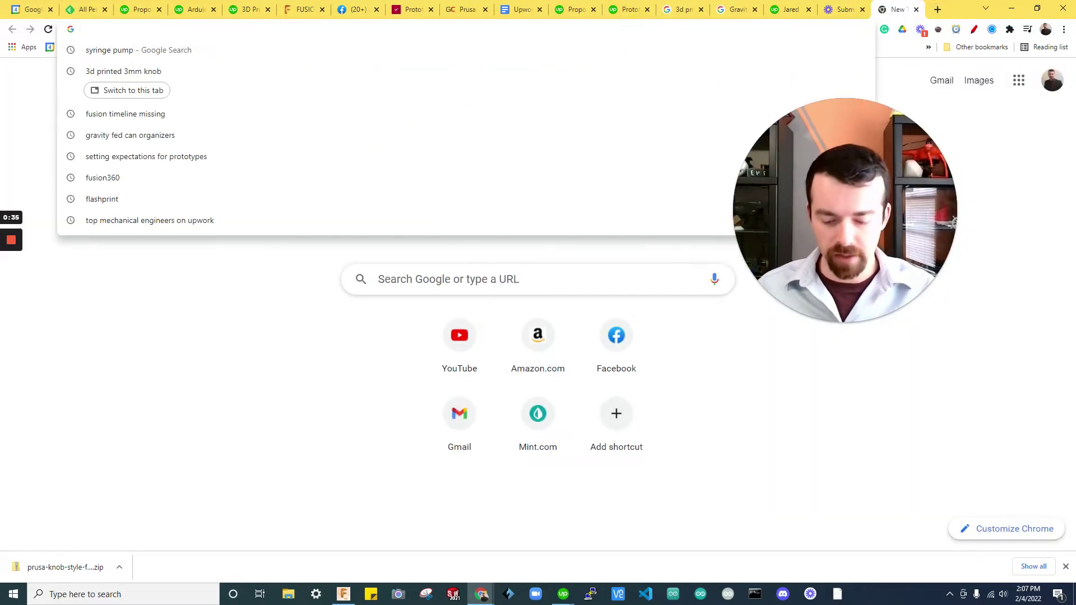
text(grab)
key(Return)
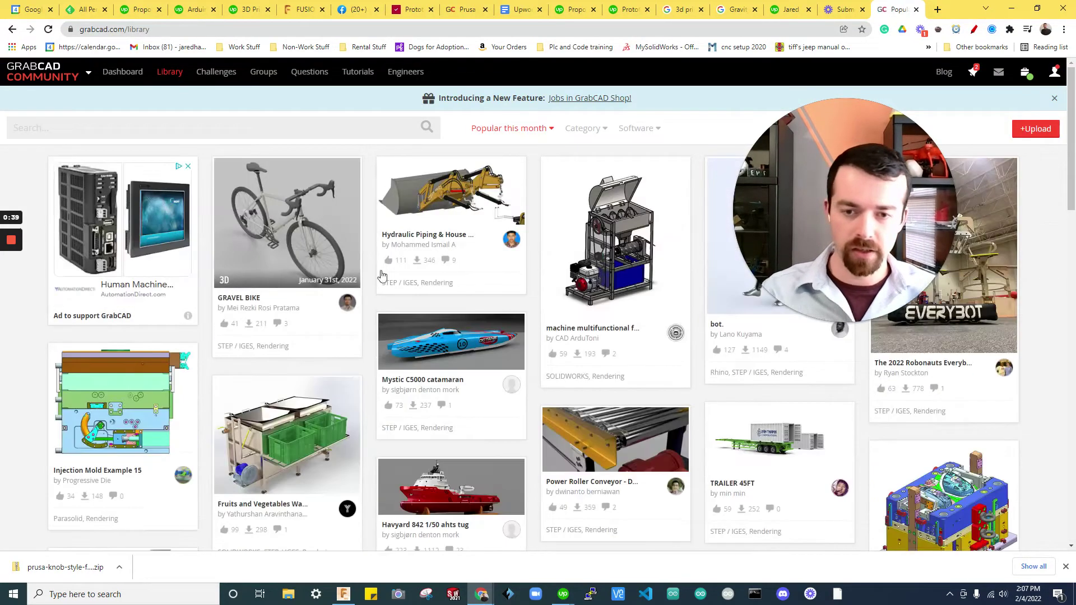
drag(851, 227, 1050, 178)
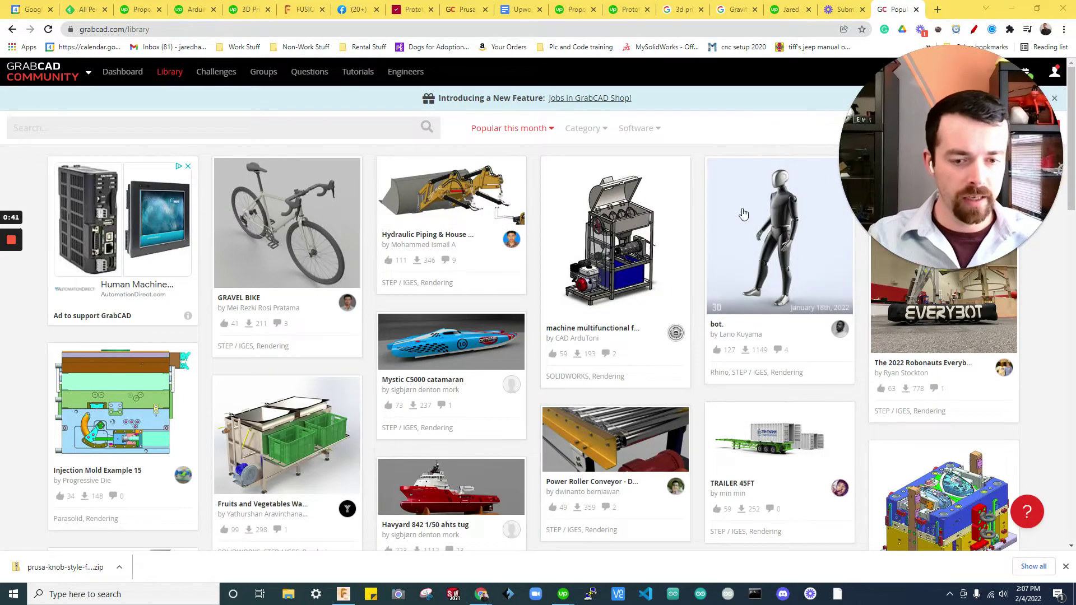
scroll(698, 376, down, 3)
scroll(691, 365, down, 3)
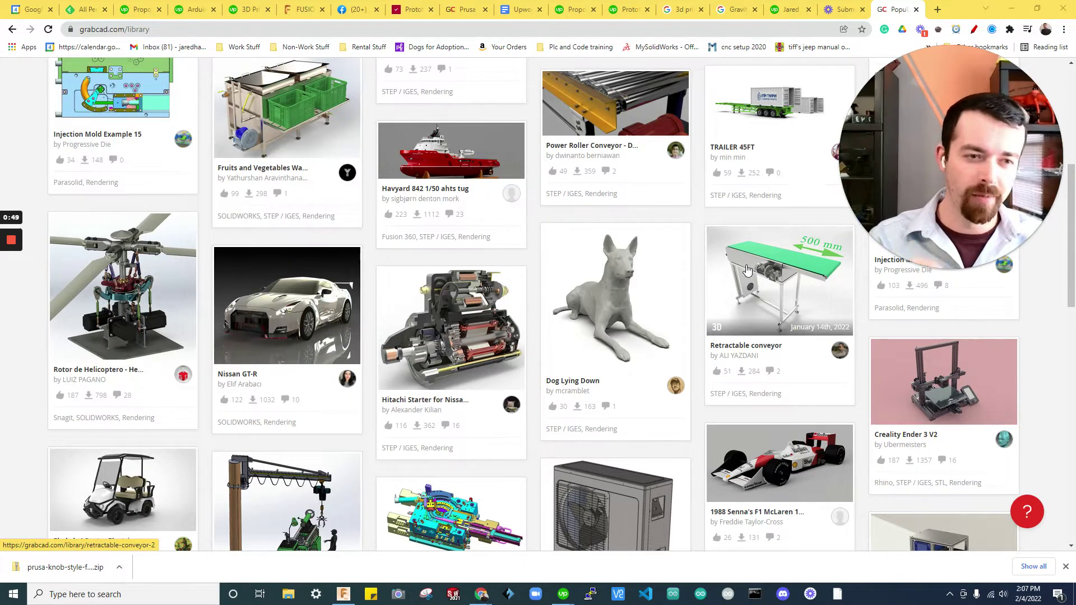
scroll(463, 229, up, 6)
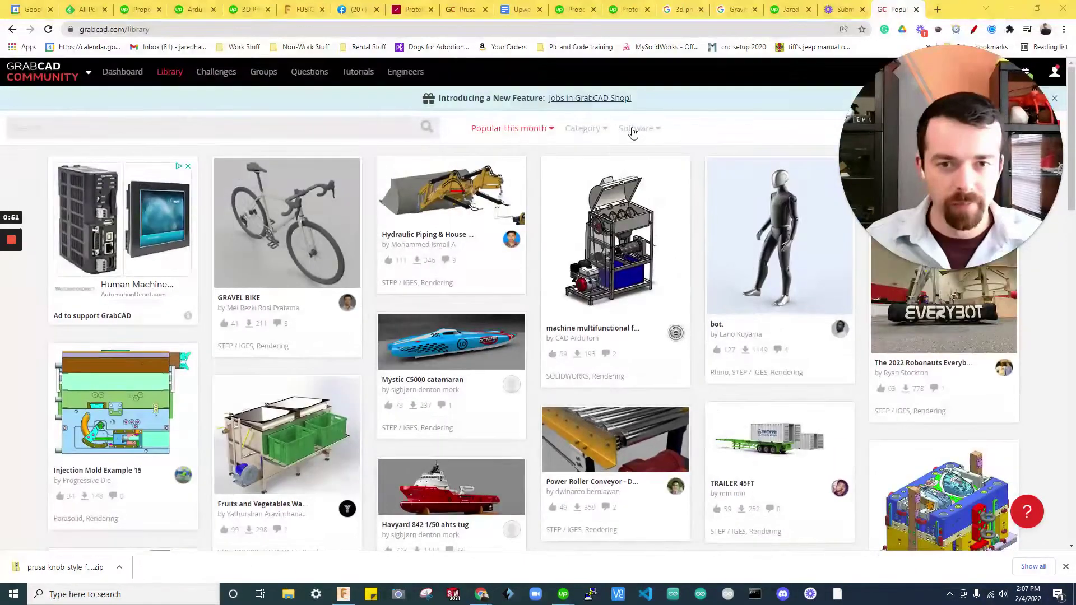
Filter the library by Fusion 360 software, and remove that filter again.
click(632, 132)
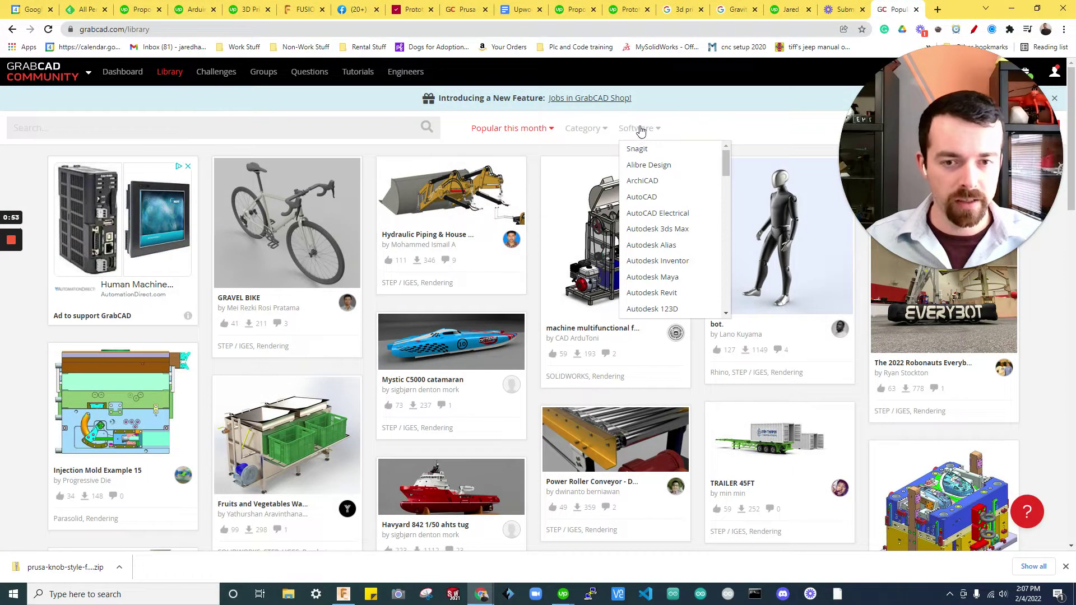
scroll(651, 254, down, 3)
scroll(650, 241, down, 2)
scroll(654, 224, up, 3)
scroll(660, 220, down, 2)
click(653, 247)
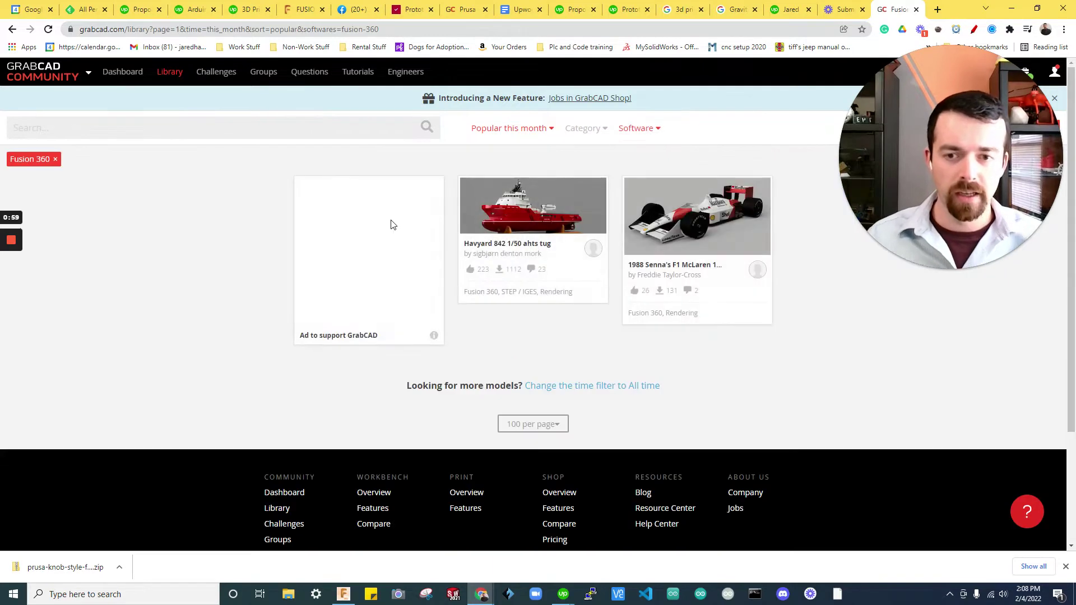
click(639, 128)
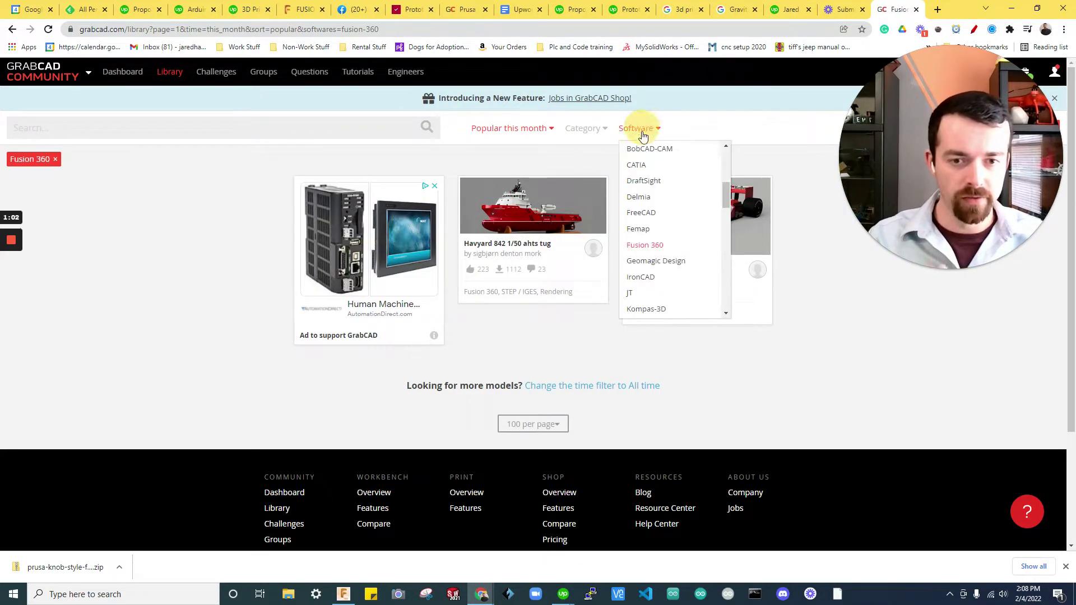
click(639, 242)
Search the GrabCAD library for "knob".
click(351, 126)
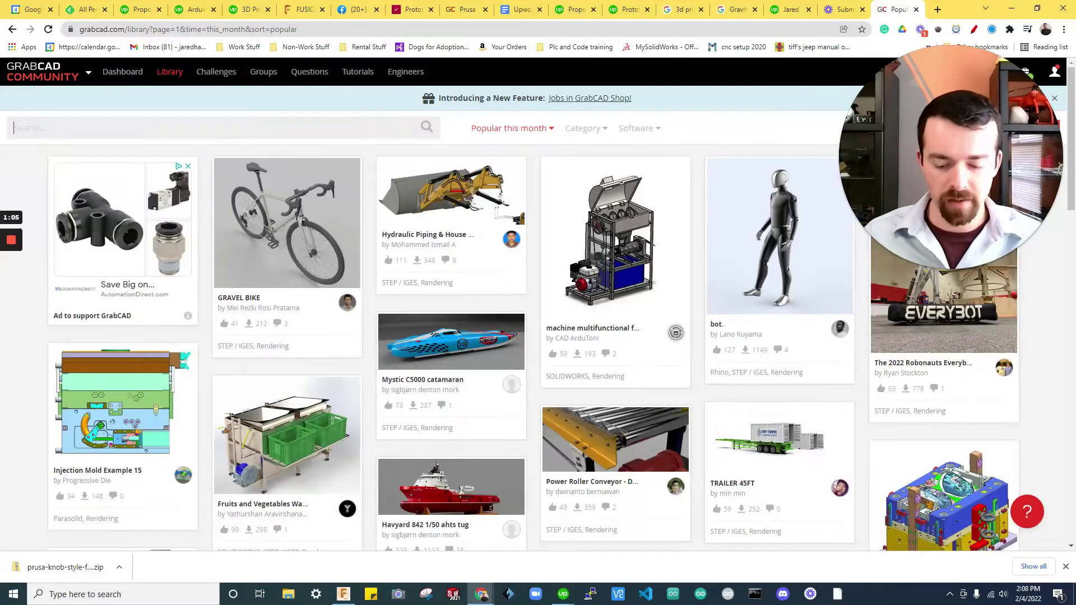
text(knob)
key(Return)
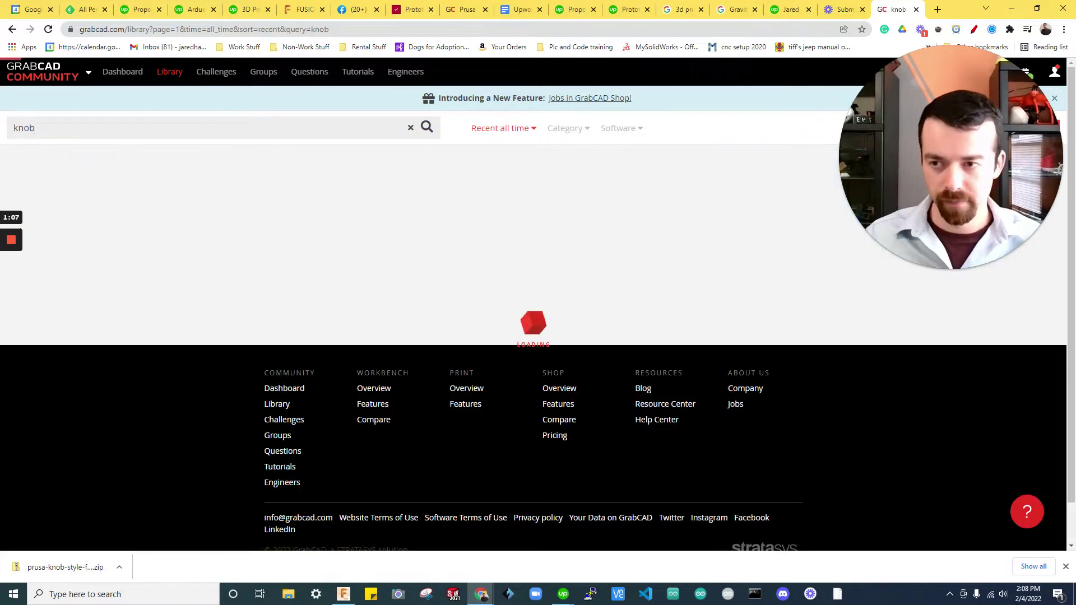
Examine the knob models in the search results for usable designs and their file formats.
scroll(319, 276, down, 5)
scroll(331, 284, up, 2)
scroll(332, 285, down, 12)
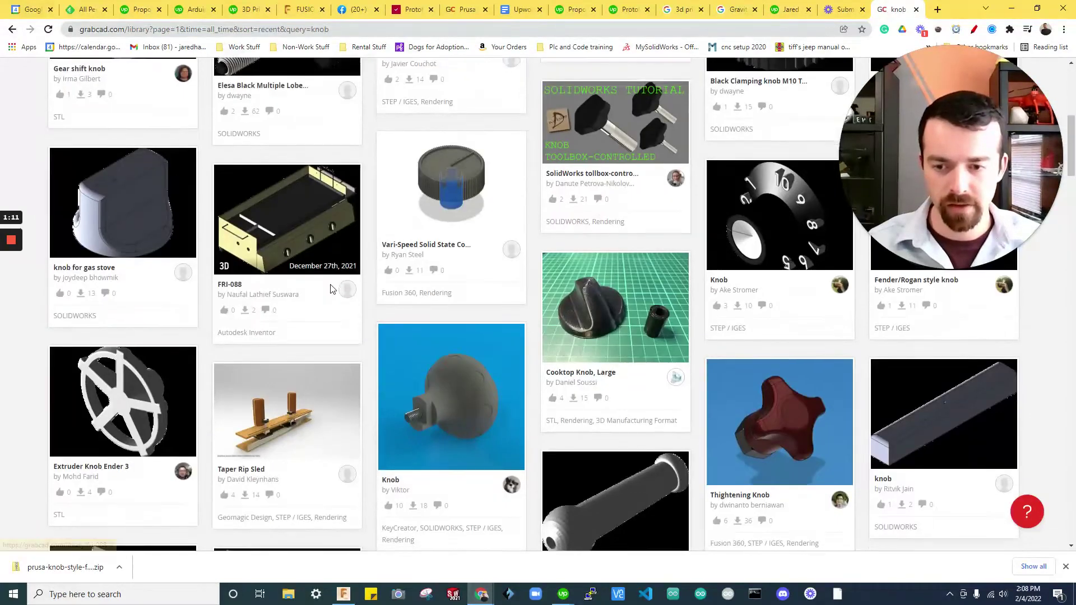
scroll(345, 318, down, 3)
scroll(359, 303, up, 4)
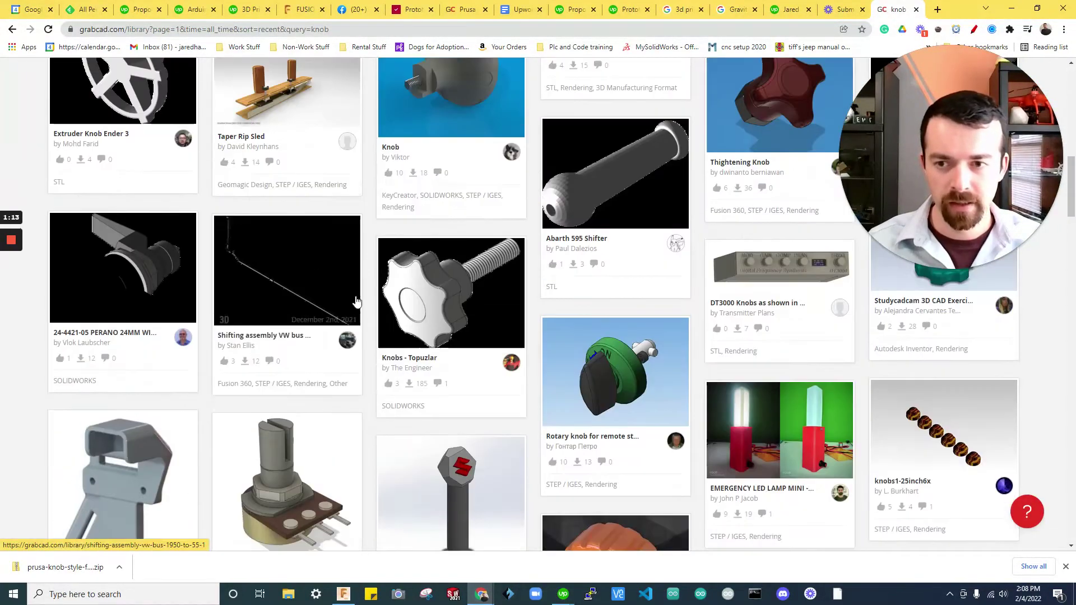
scroll(353, 306, down, 5)
scroll(395, 301, down, 12)
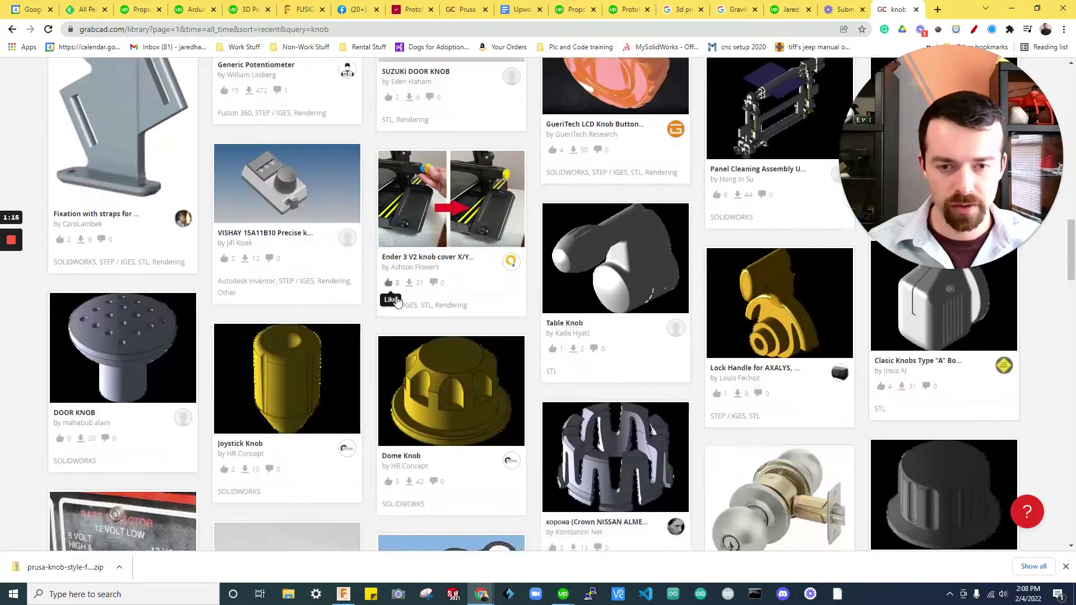
scroll(403, 302, down, 13)
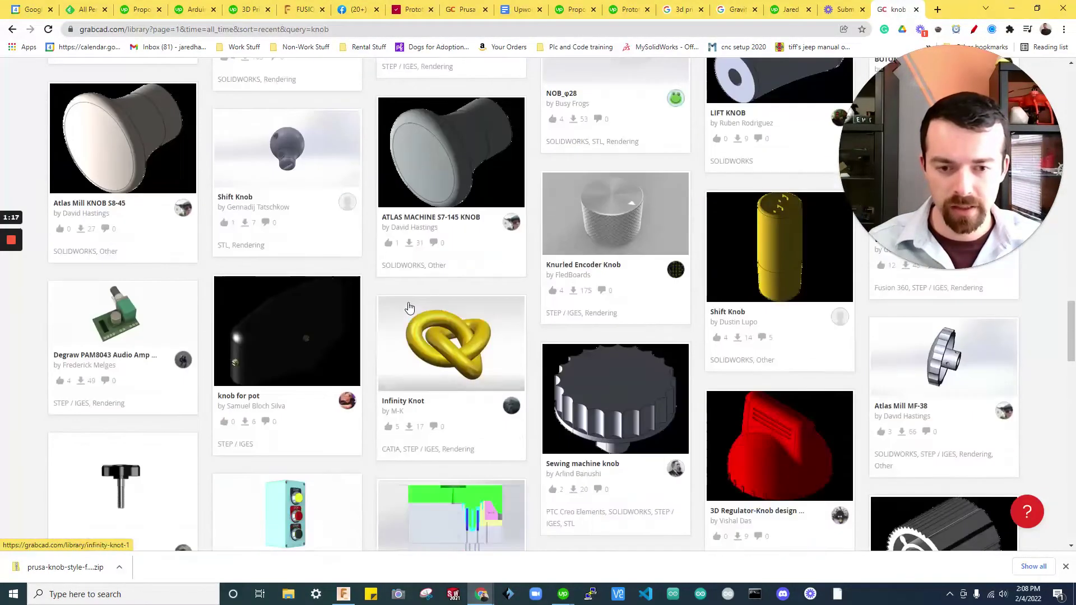
scroll(475, 303, down, 8)
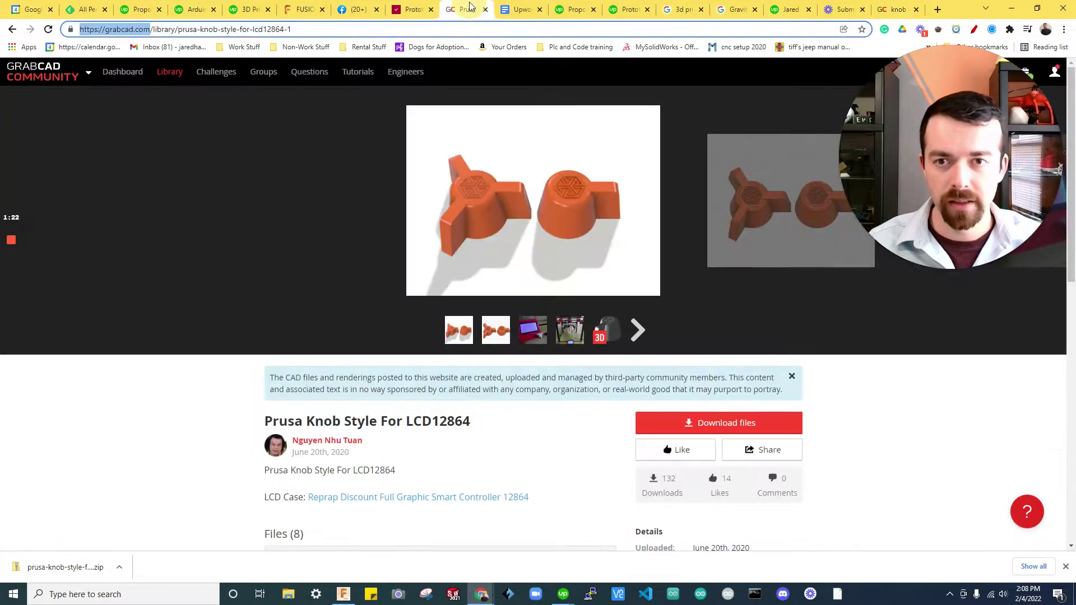
Return to the Prusa Knob Style For LCD12864 model page and download its files.
click(463, 9)
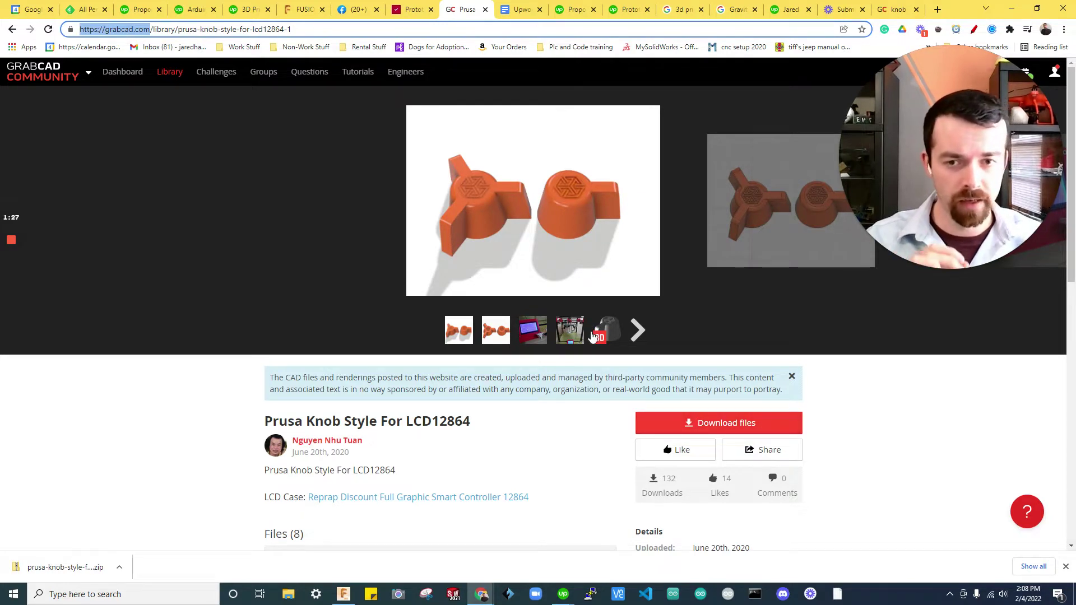
click(730, 429)
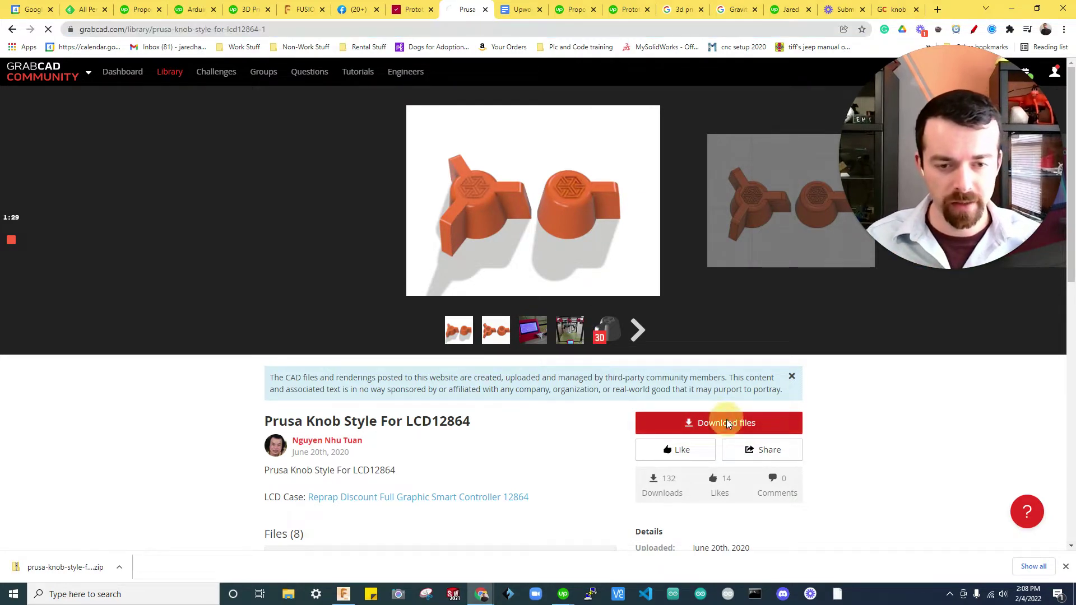
click(64, 568)
drag(926, 185, 881, 314)
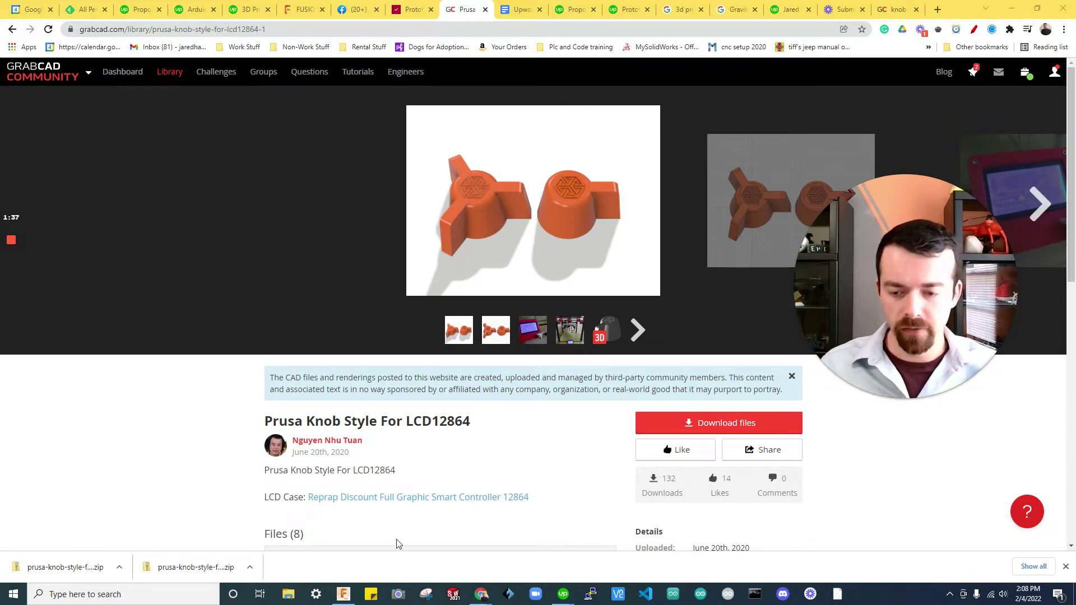
Switch to Fusion 360 and open the Handles and knobs folder under Mechanical hardware in the Building Blocks project.
mouse_move(343, 595)
click(348, 522)
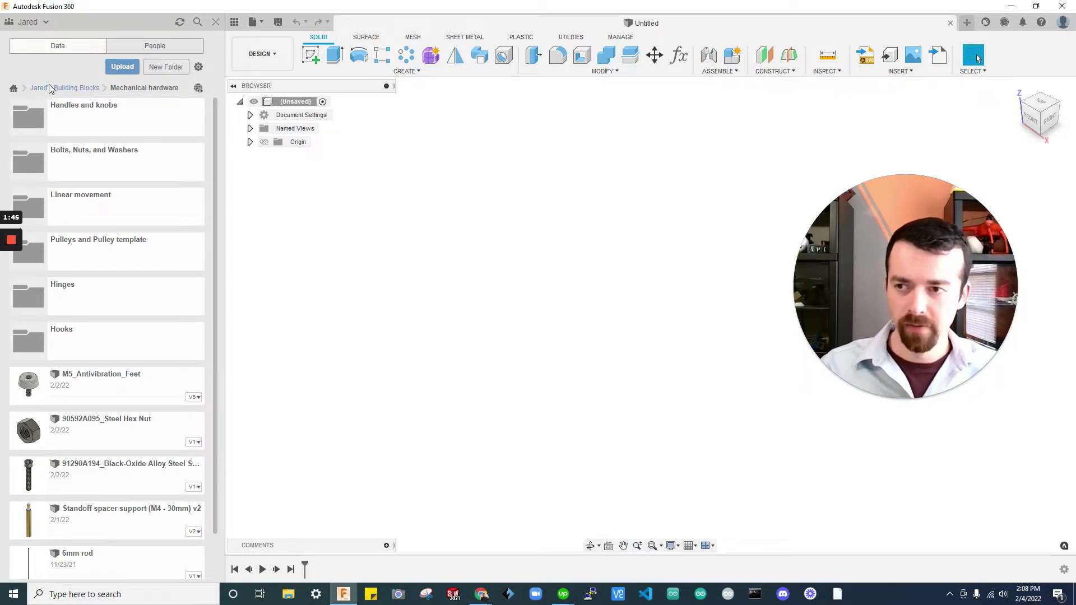
click(217, 21)
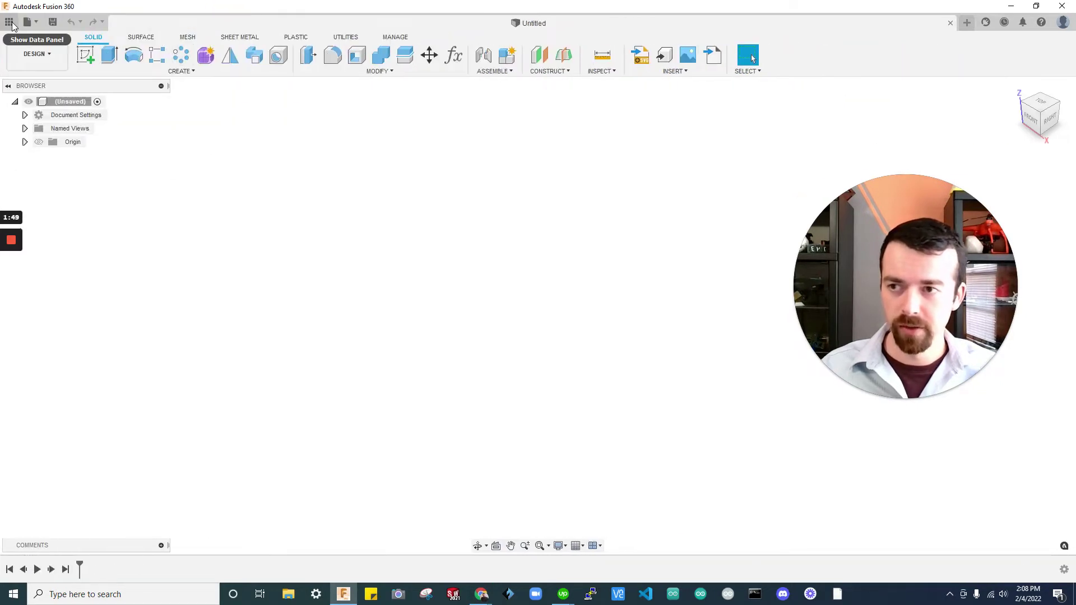
click(12, 24)
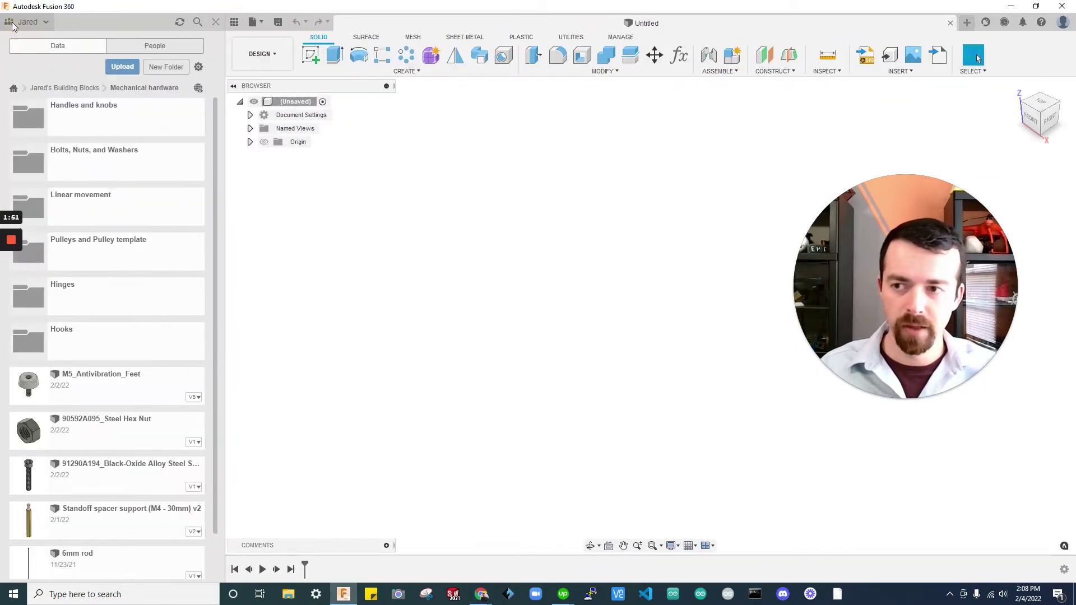
click(14, 91)
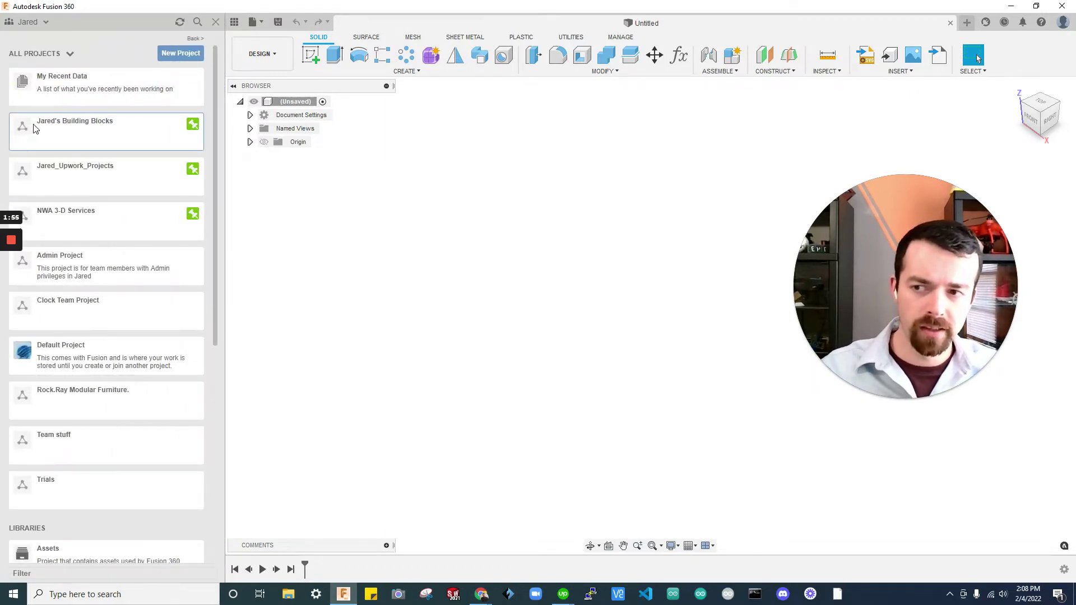
click(103, 138)
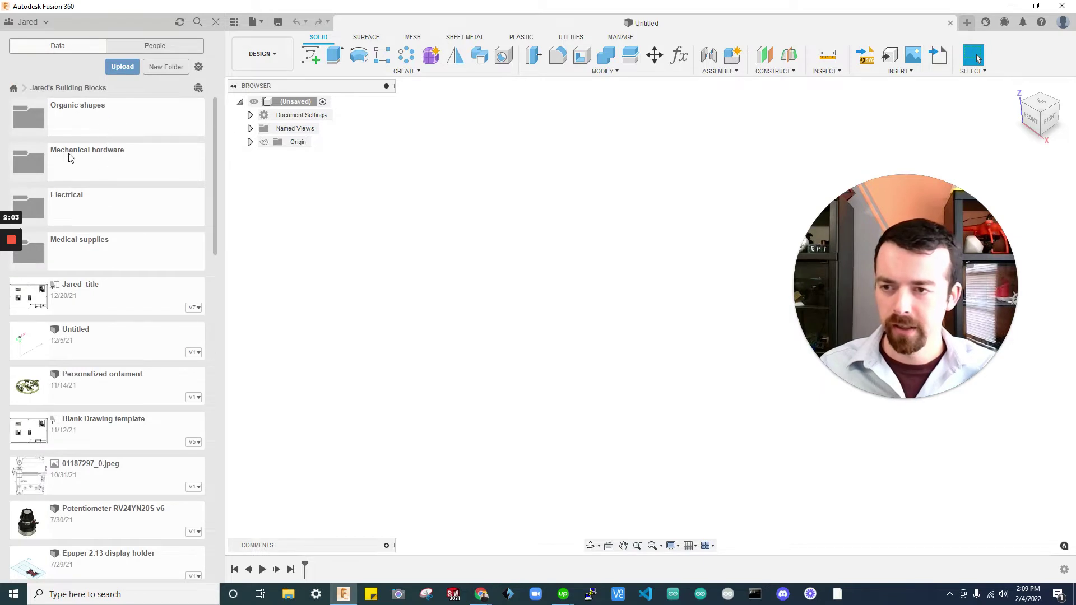
click(107, 158)
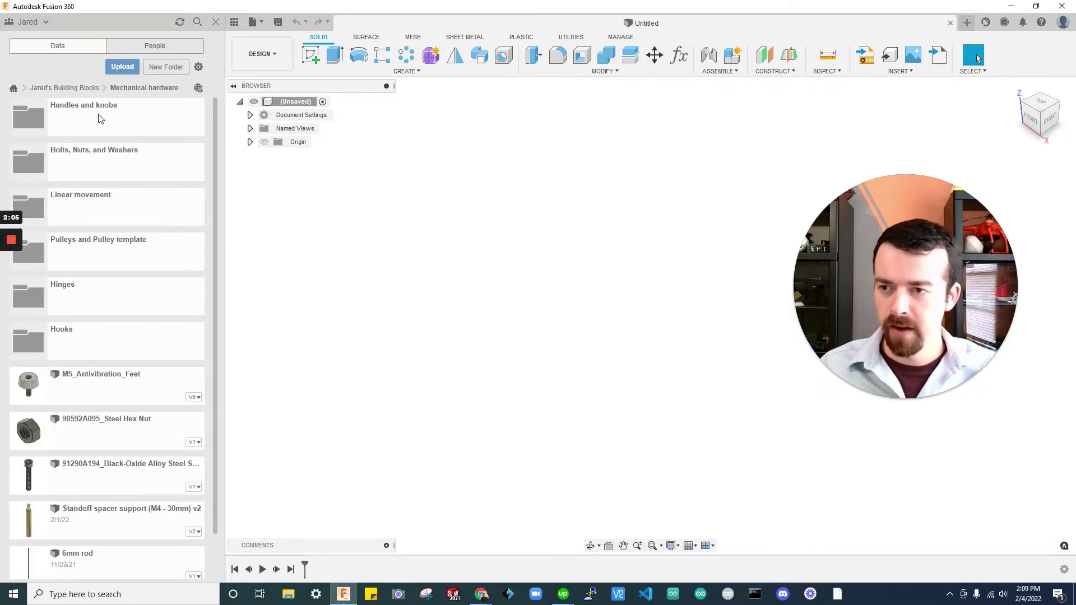
click(135, 118)
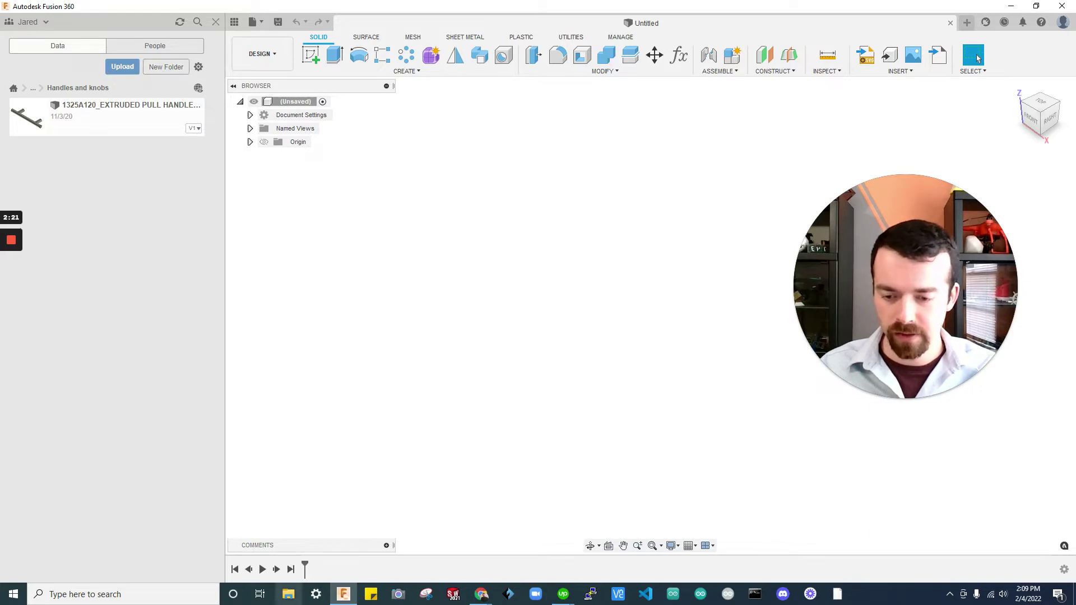
In File Explorer, extract Prusa Knob Style Reprap Full 12864 v5.f3d from the downloaded prusa-knob-style zip into Downloads, and close the window.
click(287, 593)
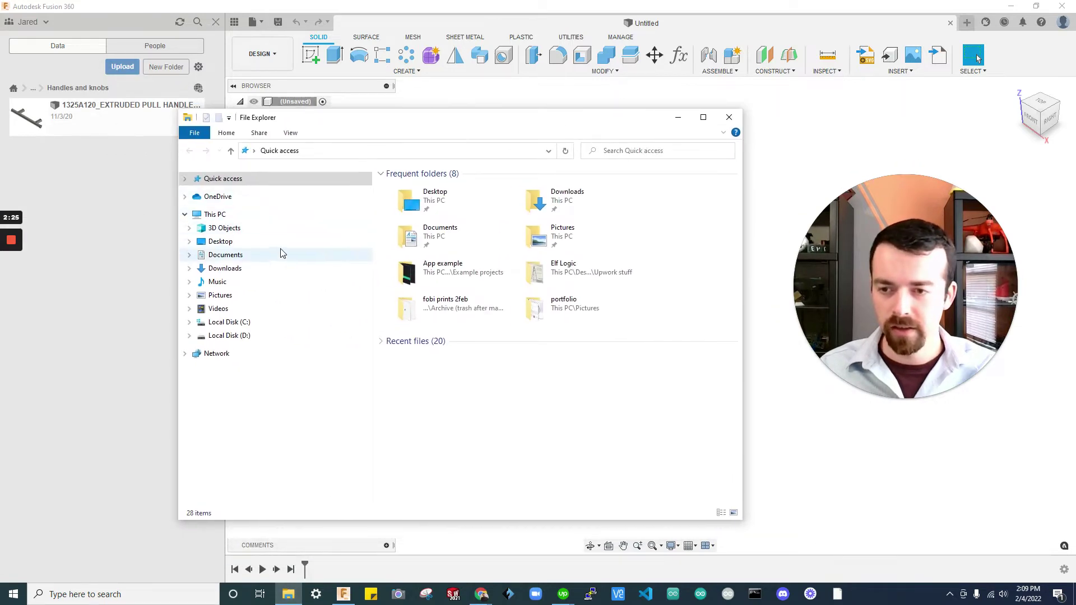
click(257, 267)
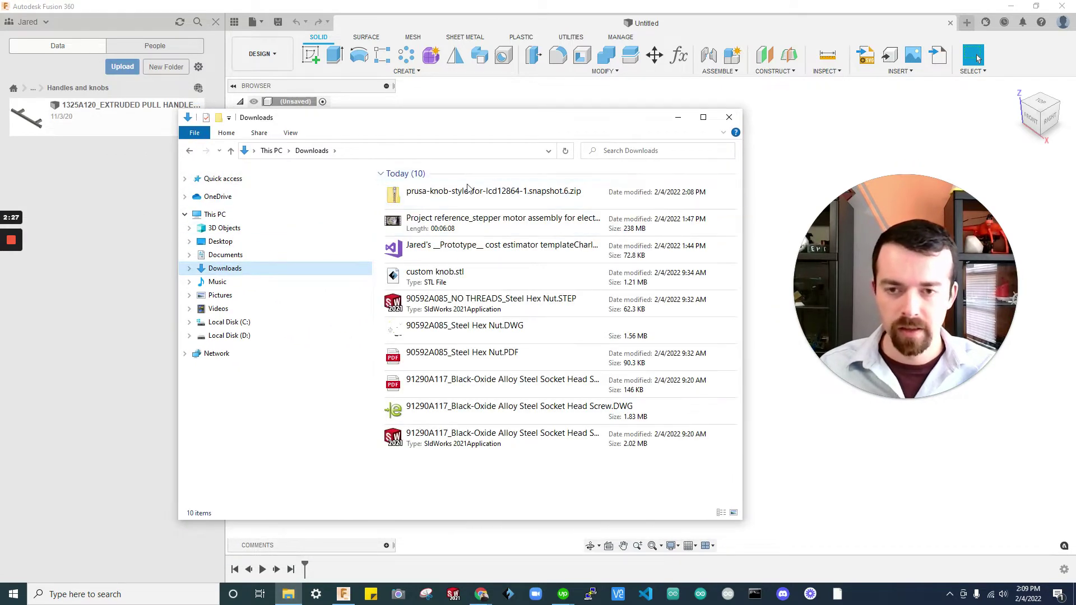
right_click(469, 207)
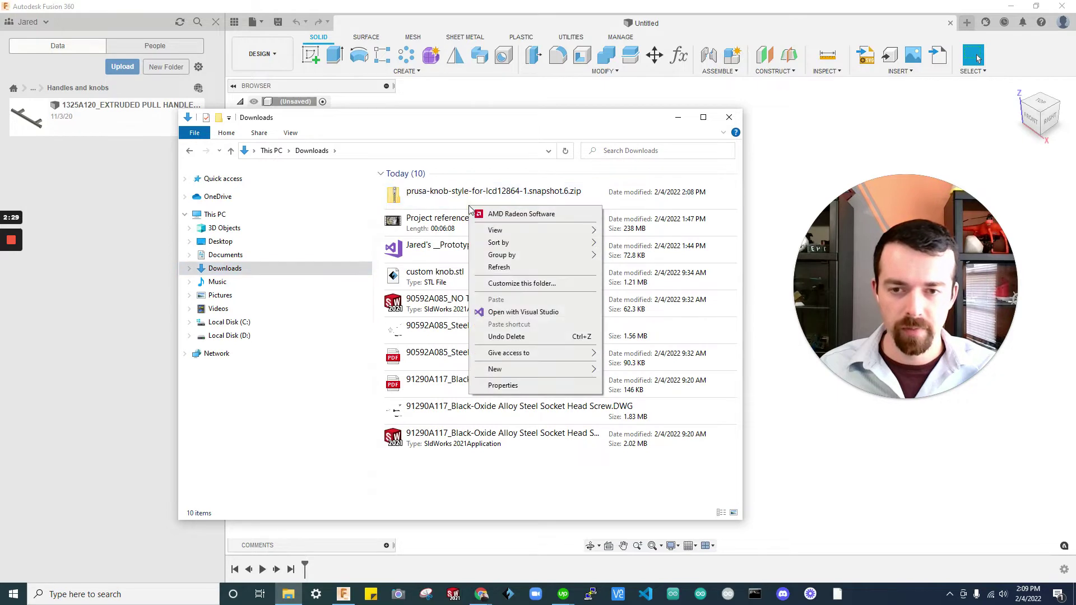
double_click(438, 205)
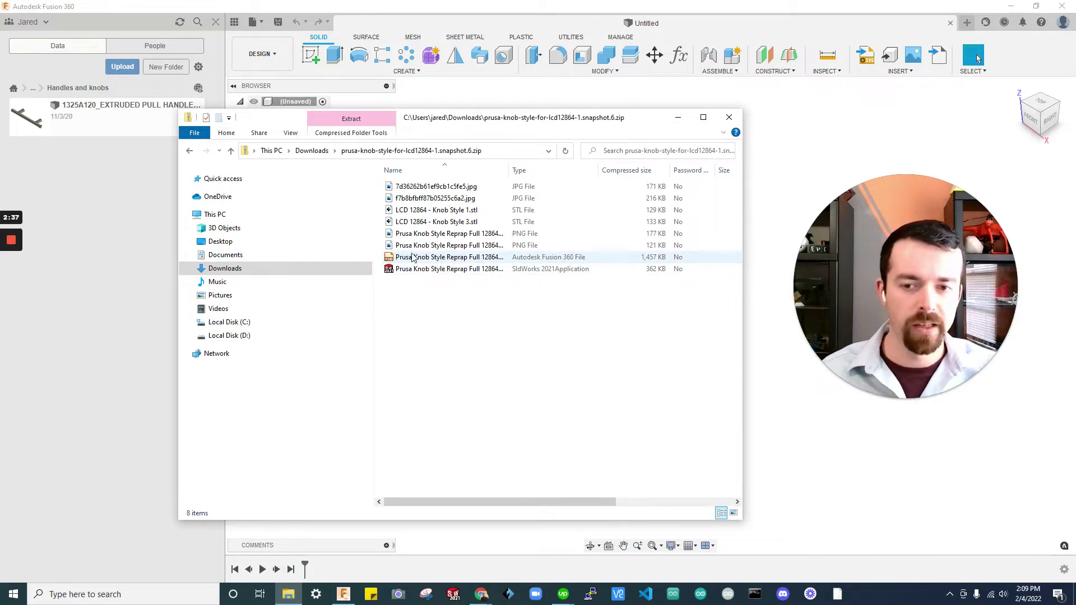
drag(413, 259, 290, 269)
click(289, 270)
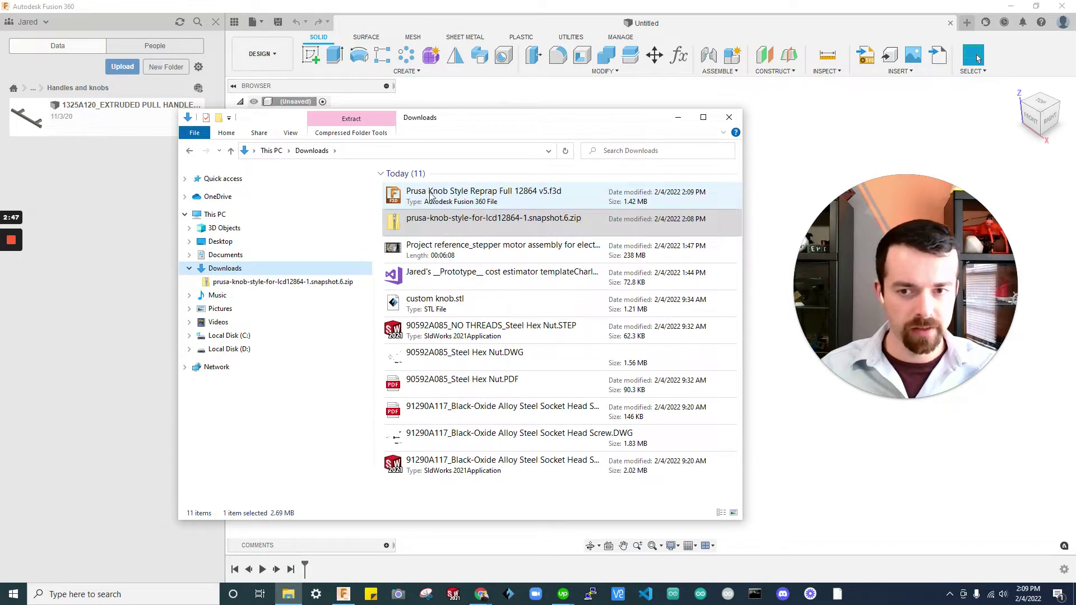
click(729, 118)
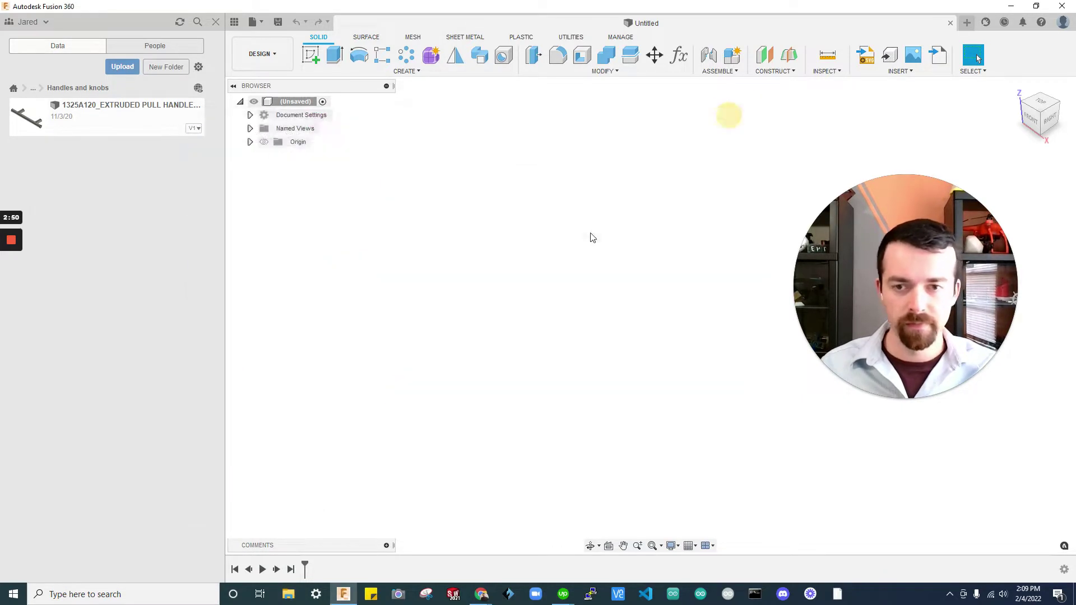
Upload Prusa Knob Style Reprap Full 12864 v5.f3d from Downloads to the Handles and knobs folder and dismiss the job status.
click(127, 68)
click(369, 271)
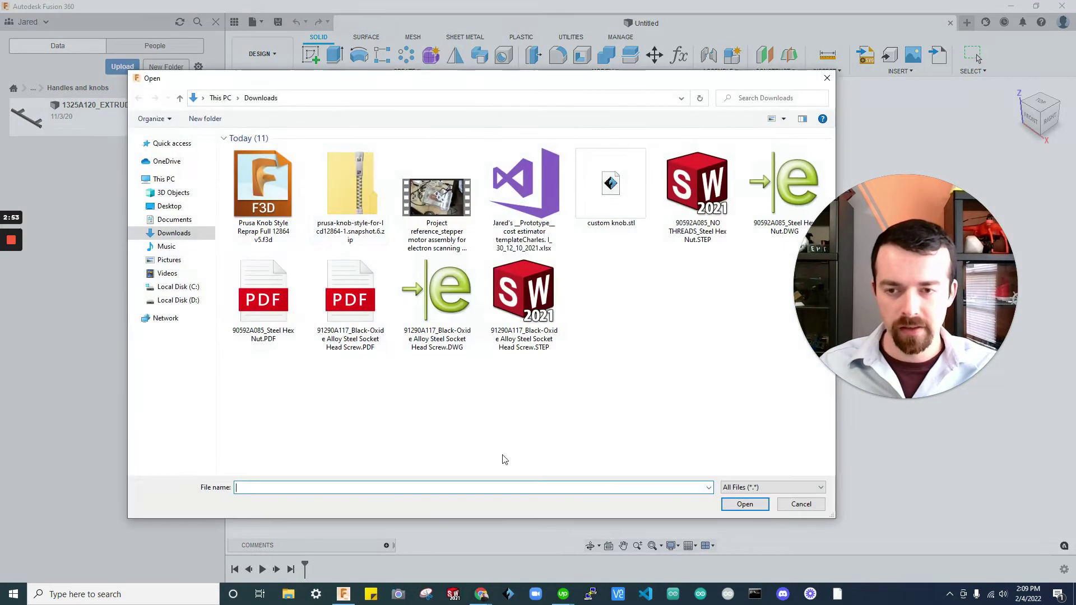
click(263, 185)
click(739, 505)
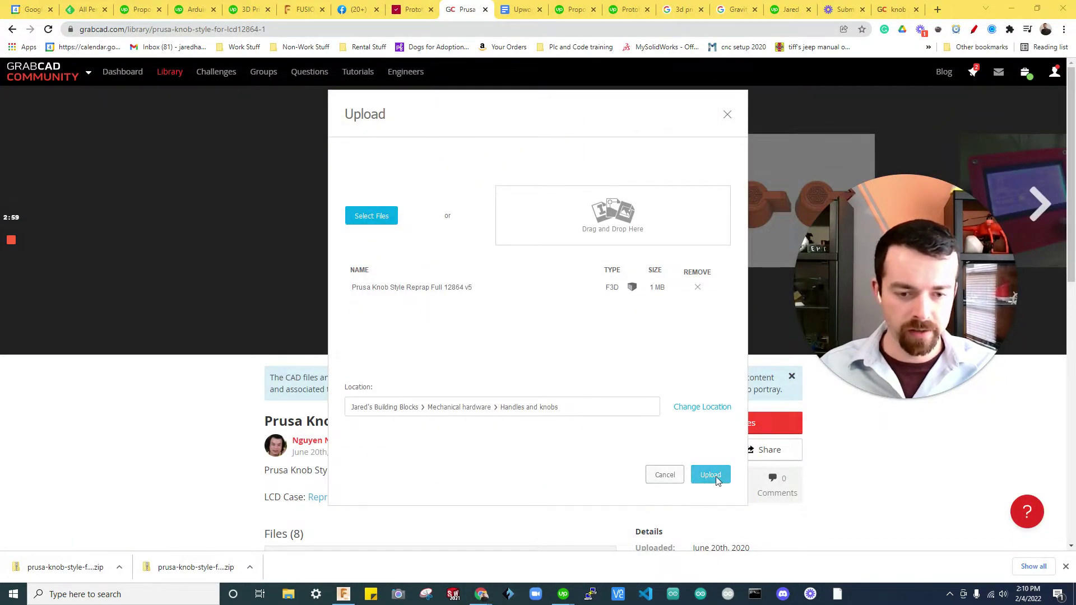
click(710, 475)
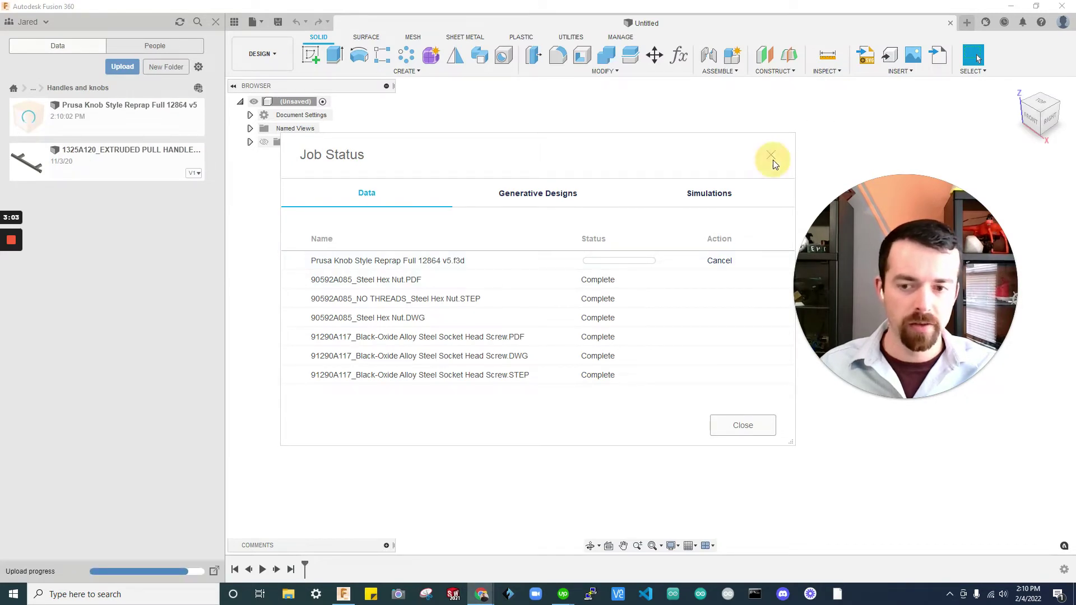
click(750, 426)
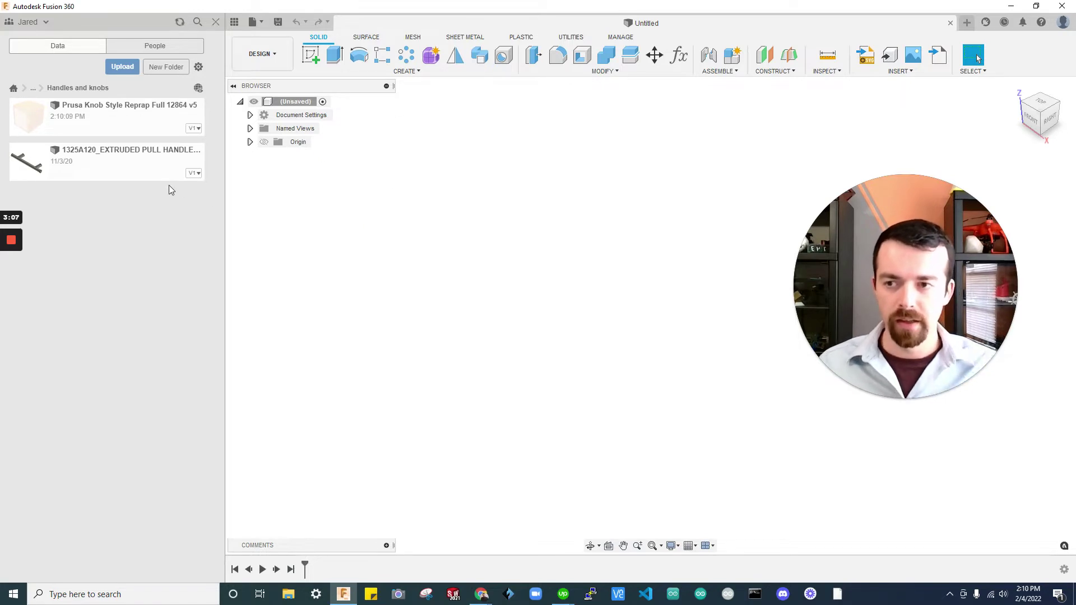
Open the uploaded Prusa Knob Style Reprap Full 12864 v5 design and move its timeline marker back and forward through the feature history.
click(86, 119)
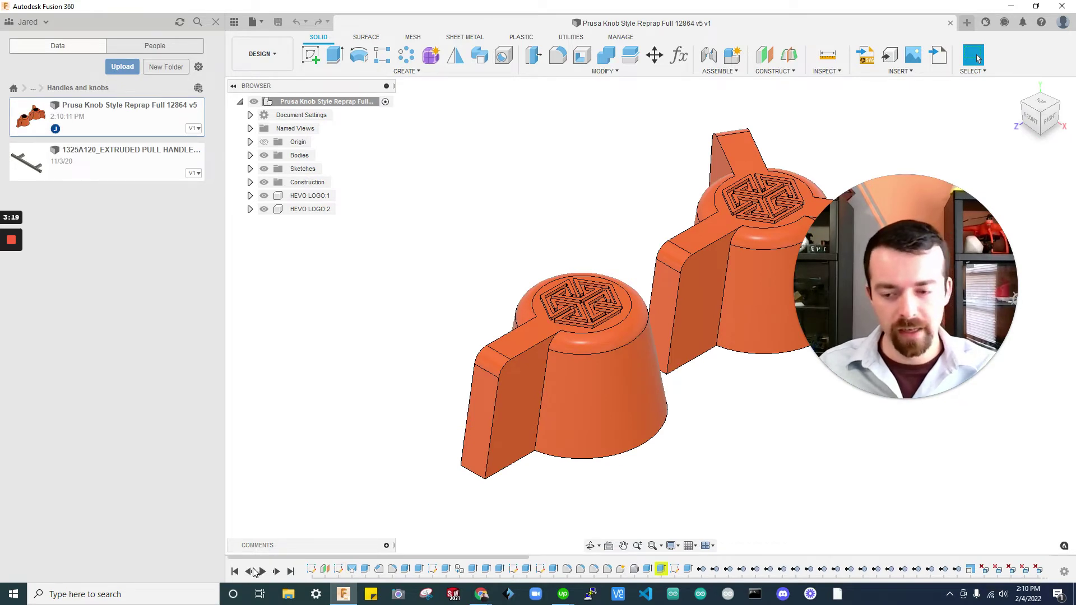
click(248, 571)
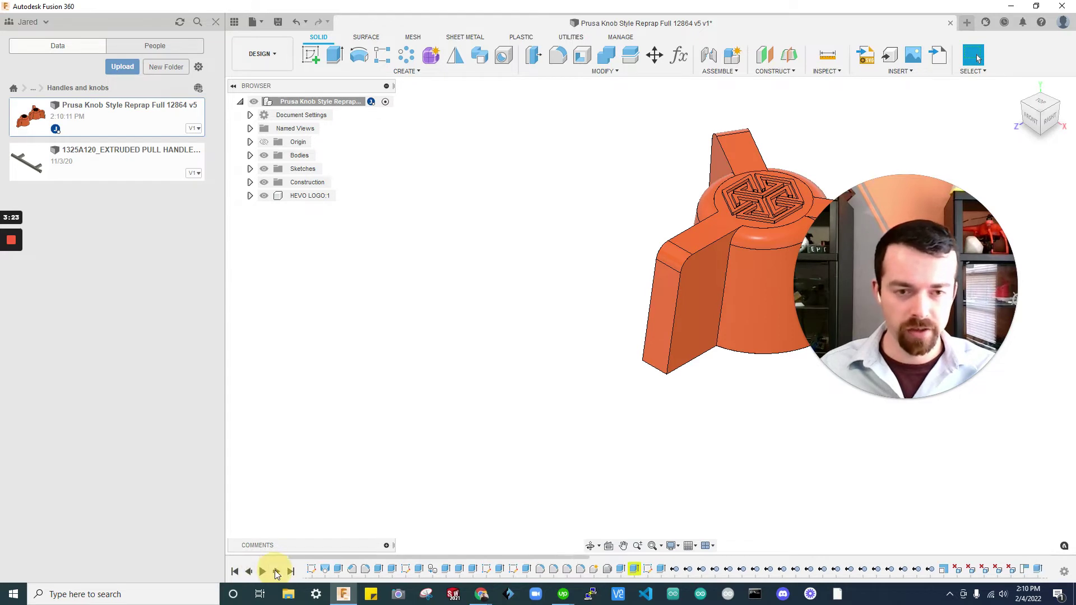
click(276, 571)
click(275, 572)
click(275, 573)
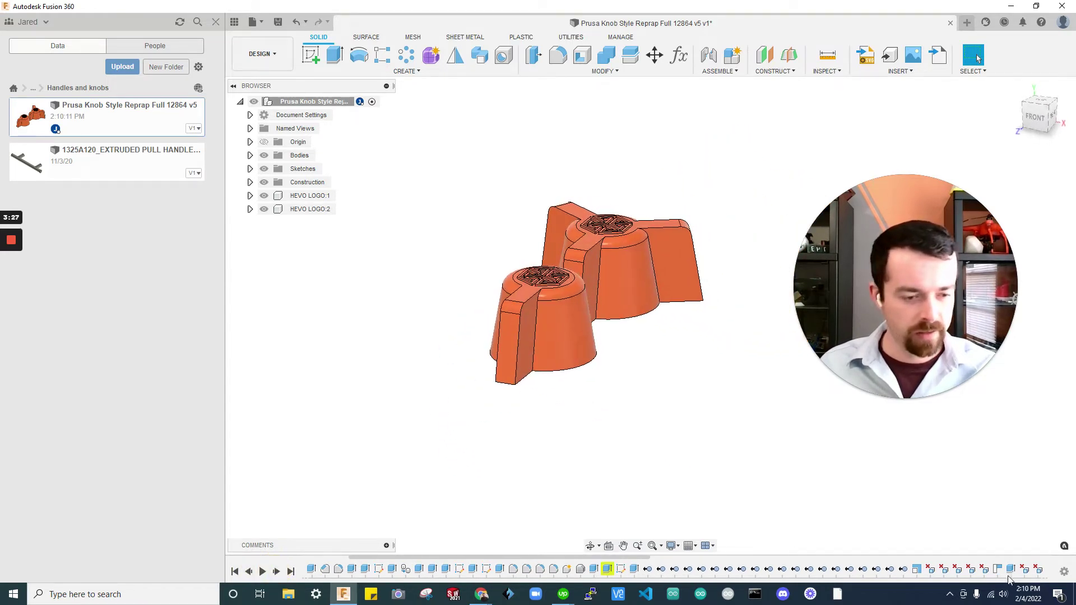
Group the timeline features from the sketch just after the construction plane through DeleteFace7.
click(1038, 569)
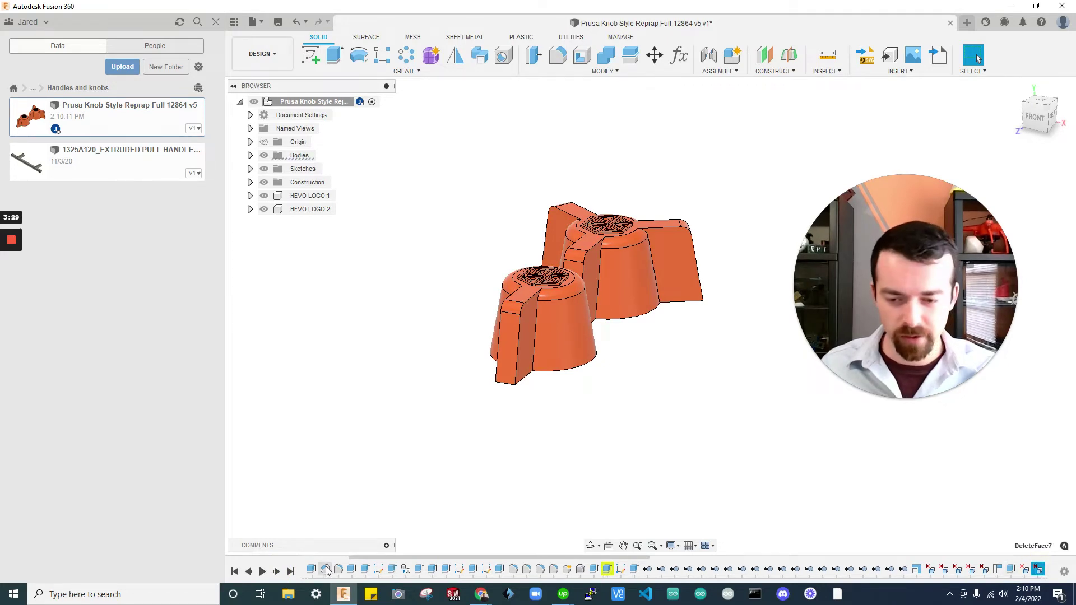
click(307, 556)
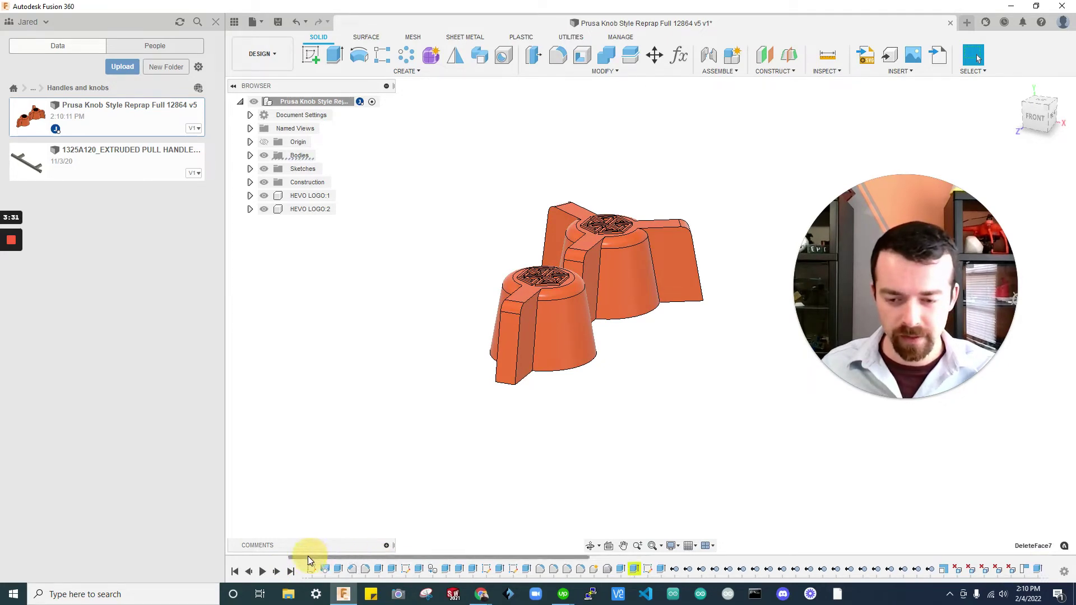
shift+click(311, 569)
right_click(312, 570)
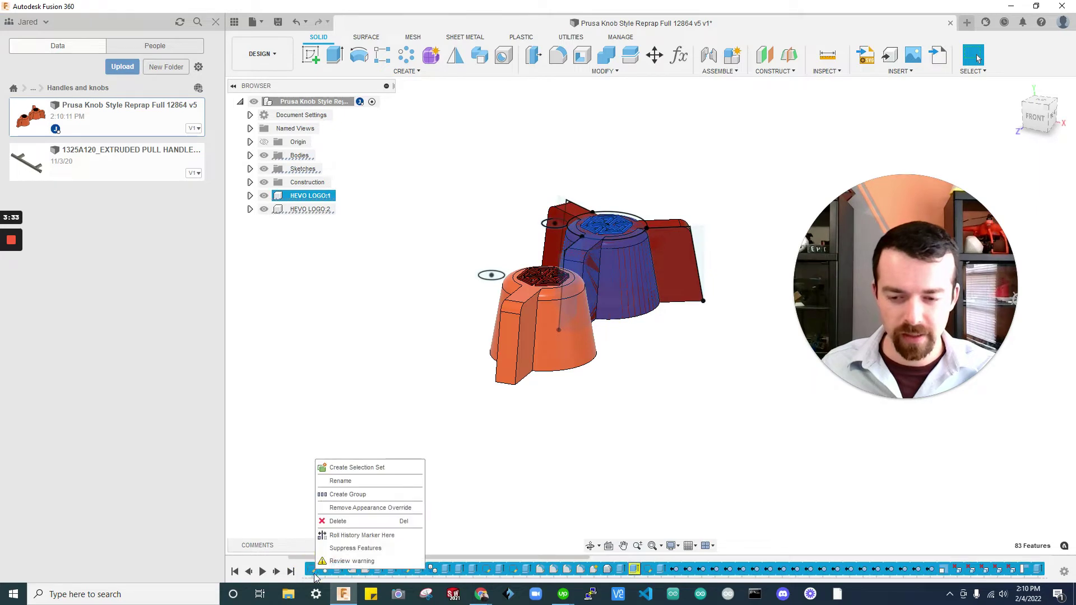
click(352, 495)
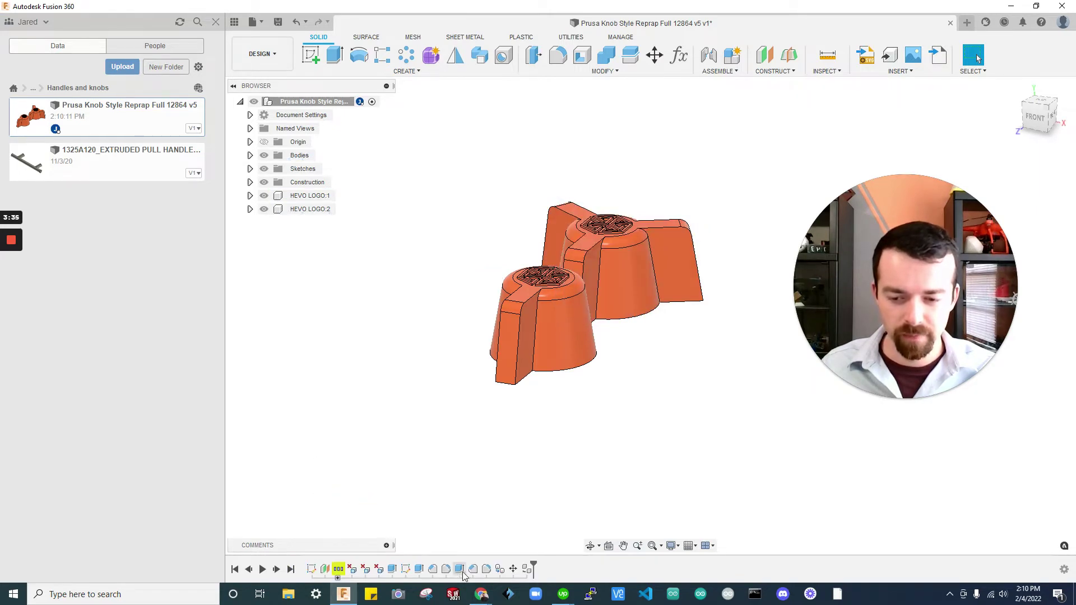
Group the remaining timeline features from DeleteFace8 through the last feature.
click(352, 570)
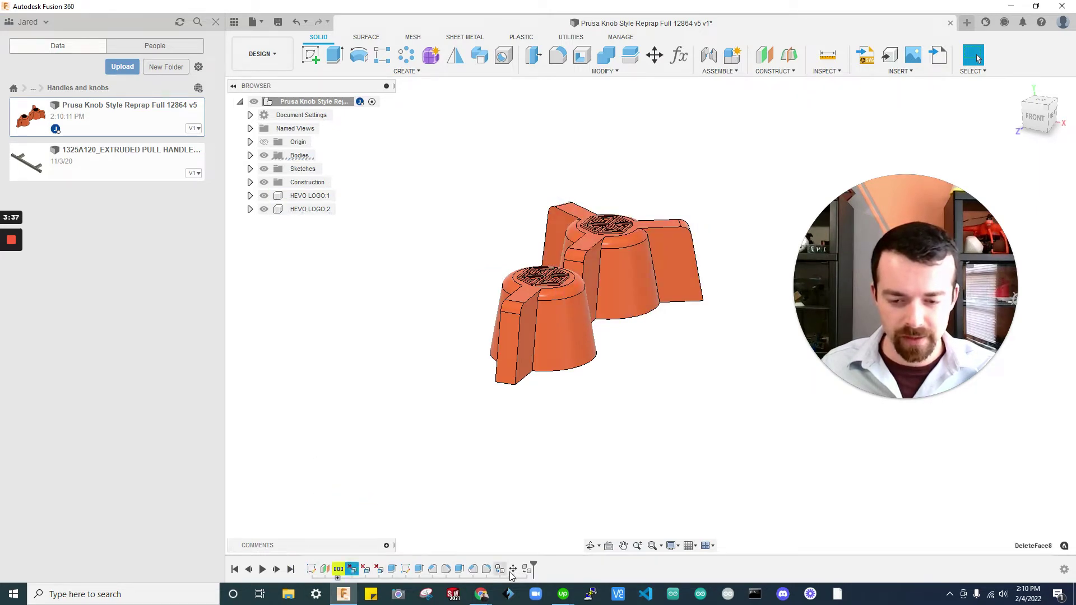
shift+click(531, 570)
right_click(531, 571)
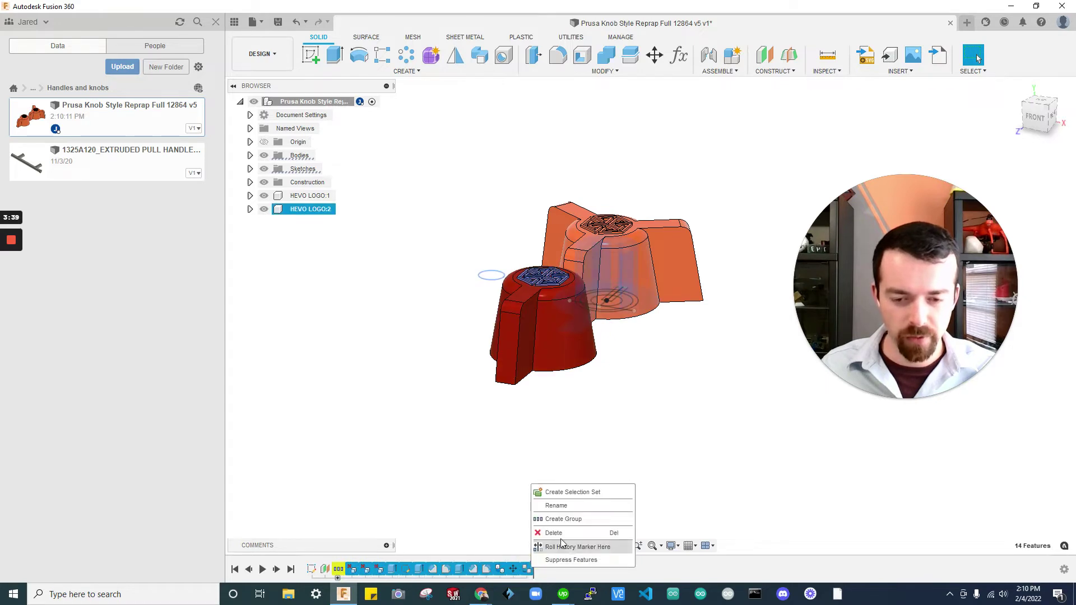
click(571, 522)
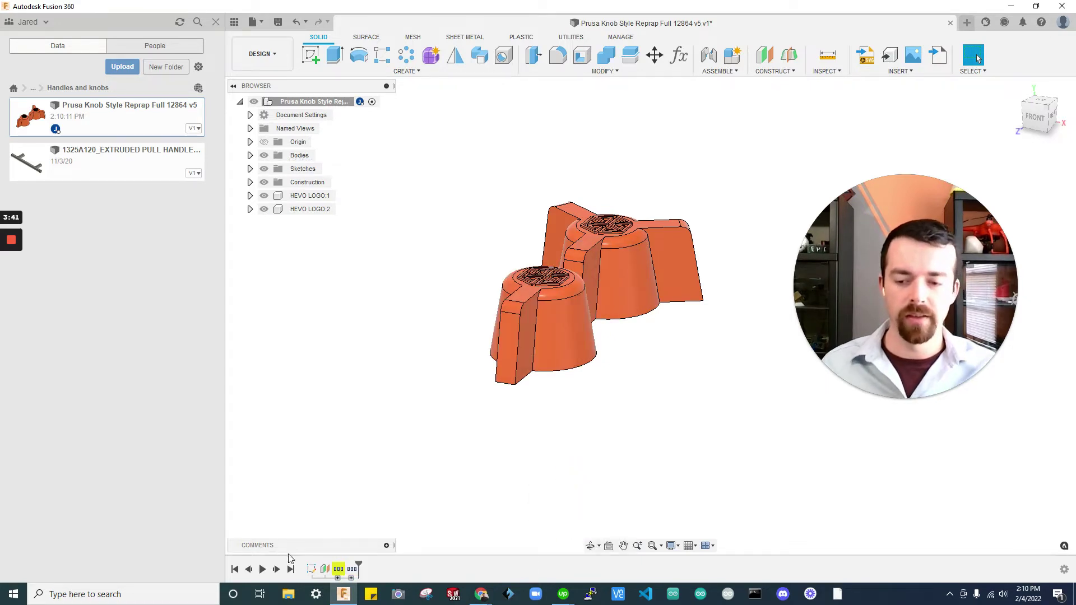
Group the initial sketch and construction plane at the start of the timeline.
click(311, 569)
shift+click(325, 569)
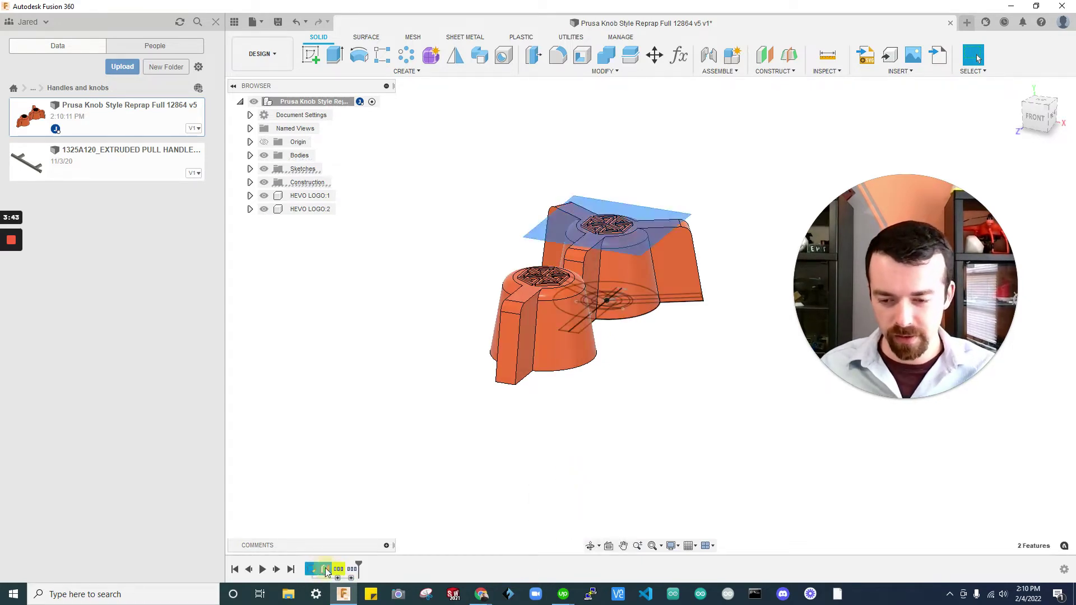
right_click(325, 569)
click(358, 505)
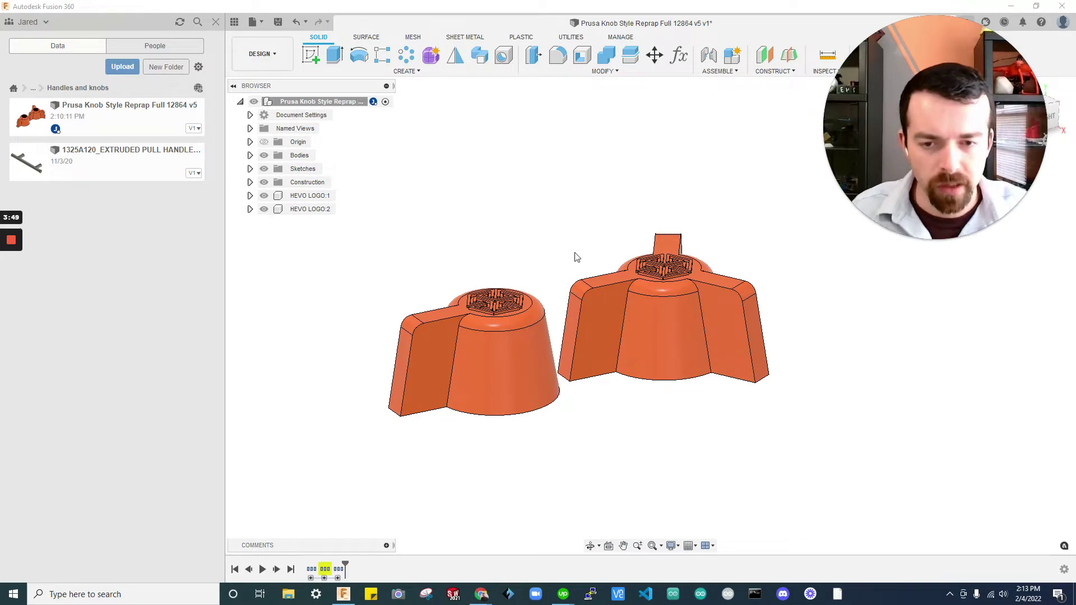
Examine both knob bodies from above and below, including their logos, arms and undersides.
click(570, 244)
click(668, 416)
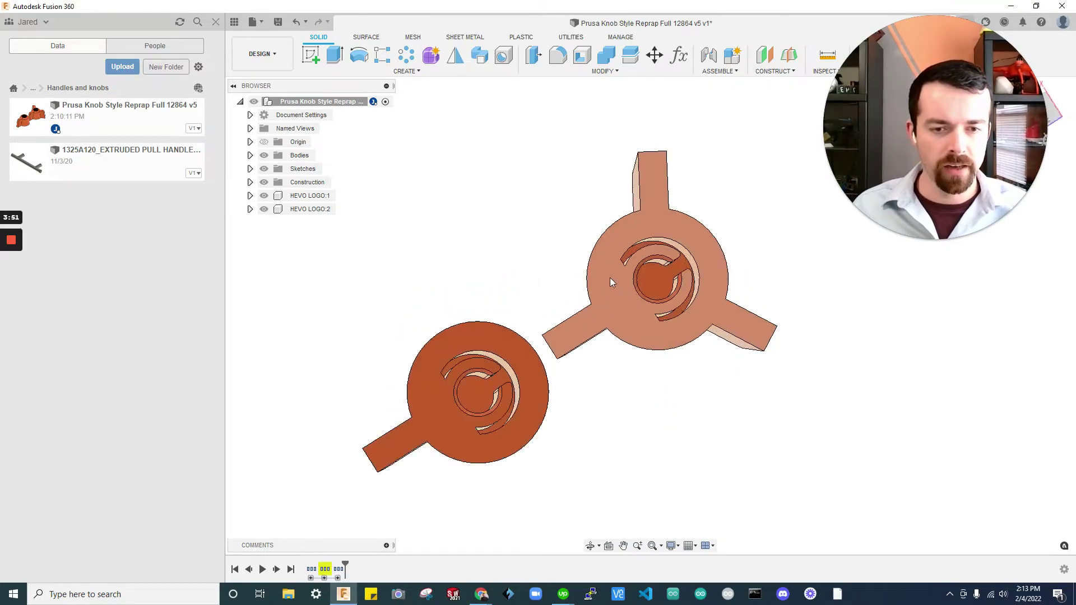
shift+middle_drag(613, 277, 602, 365)
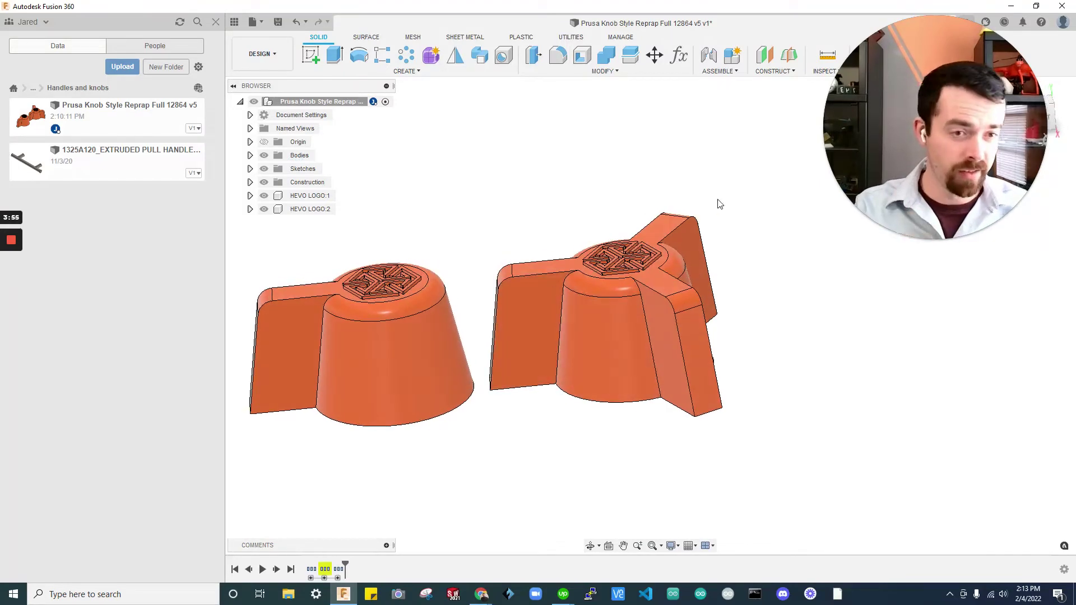
mouse_move(797, 298)
shift+middle_down()
mouse_move(780, 348)
mouse_move(644, 360)
mouse_move(626, 293)
mouse_move(643, 291)
mouse_move(630, 355)
mouse_move(623, 307)
mouse_move(657, 364)
mouse_move(644, 208)
mouse_move(682, 234)
mouse_move(641, 244)
mouse_move(666, 232)
mouse_move(659, 211)
mouse_move(677, 307)
mouse_move(579, 407)
shift+middle_up()
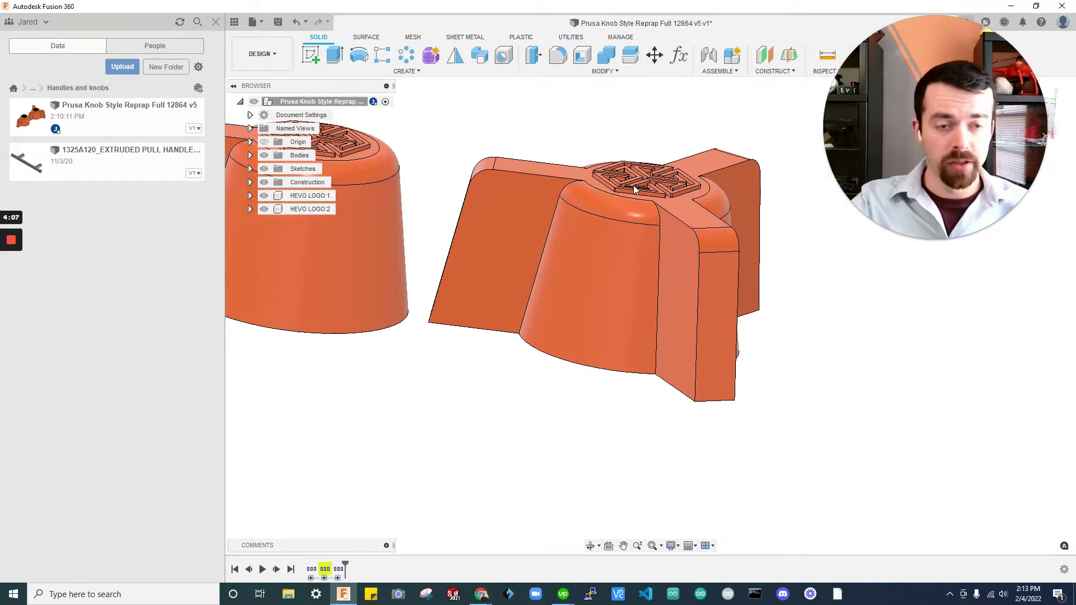
shift+middle_drag(661, 337, 608, 203)
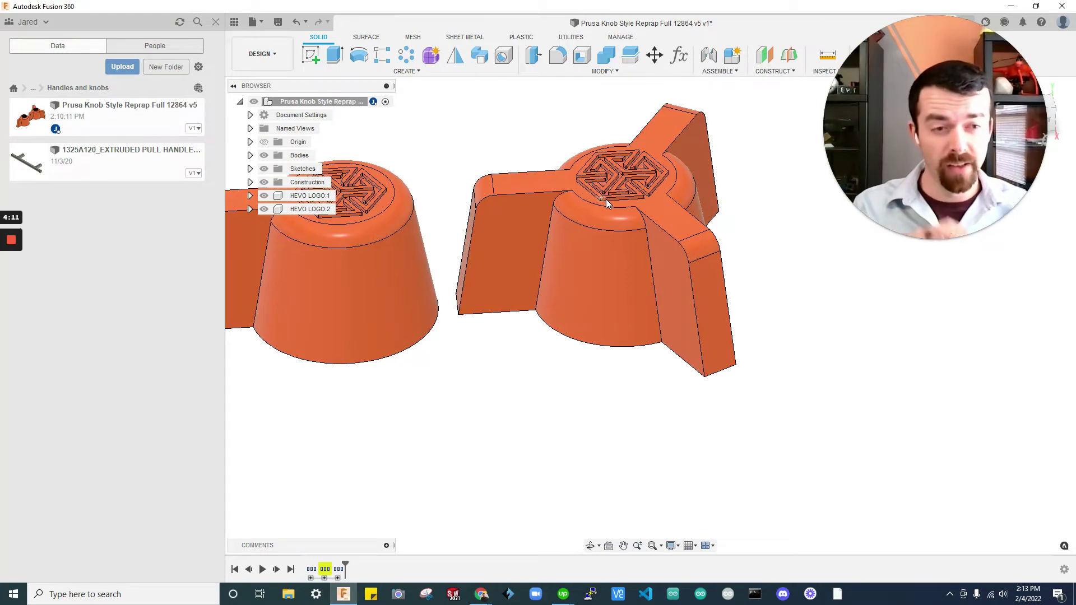
shift+middle_drag(761, 281, 663, 221)
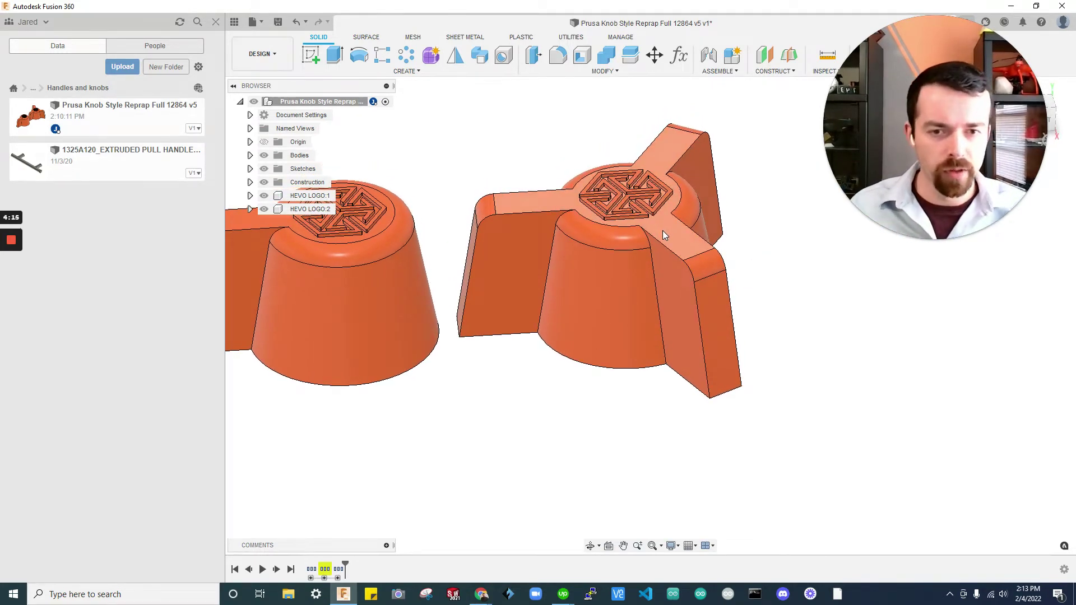
shift+middle_drag(469, 132, 452, 127)
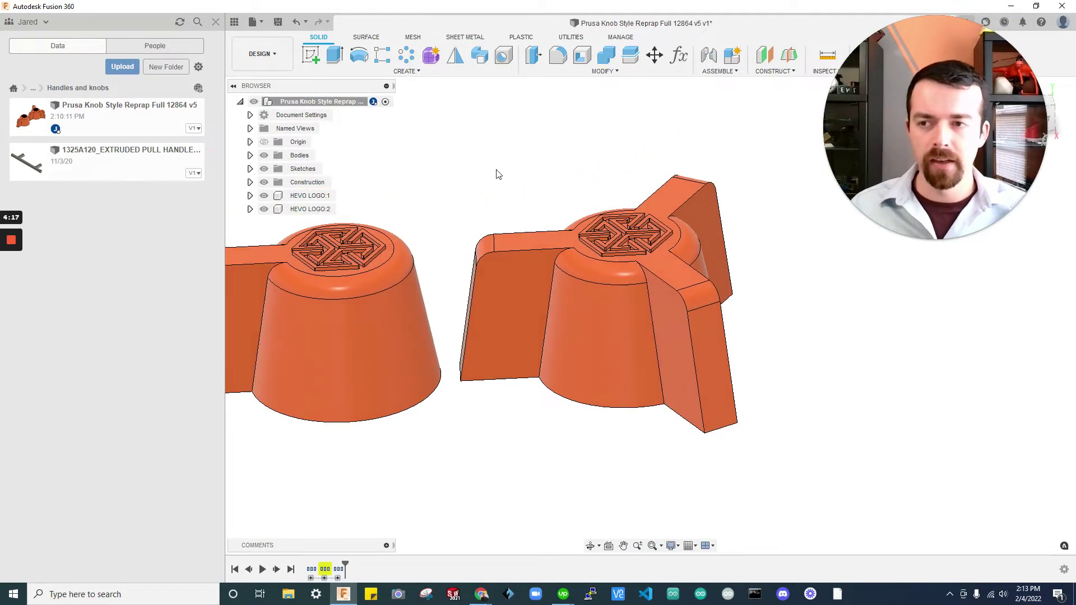
shift+middle_drag(498, 174, 502, 175)
shift+middle_drag(533, 211, 571, 223)
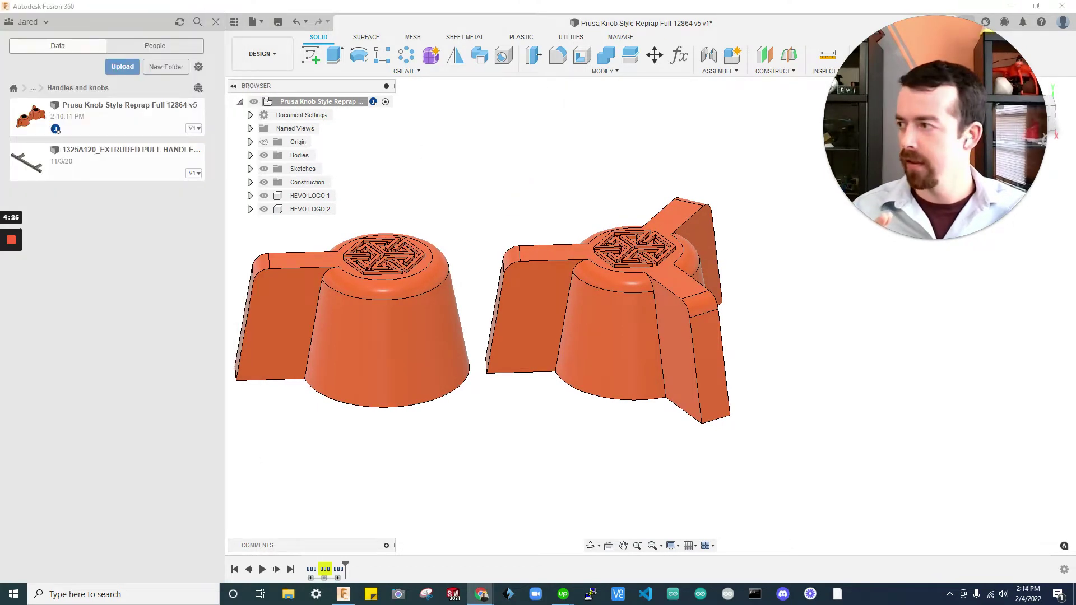
Switch to the McMaster-Carr site in the browser, open the Screws & Bolts category and filter it to Metric.
drag(0, 76, 336, 4)
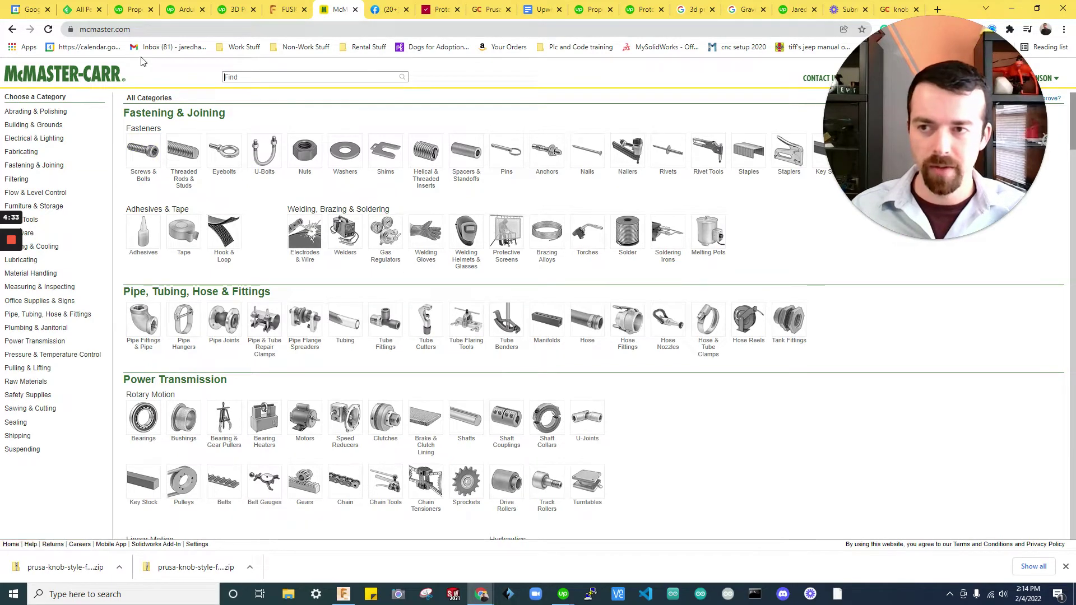
click(144, 153)
click(147, 154)
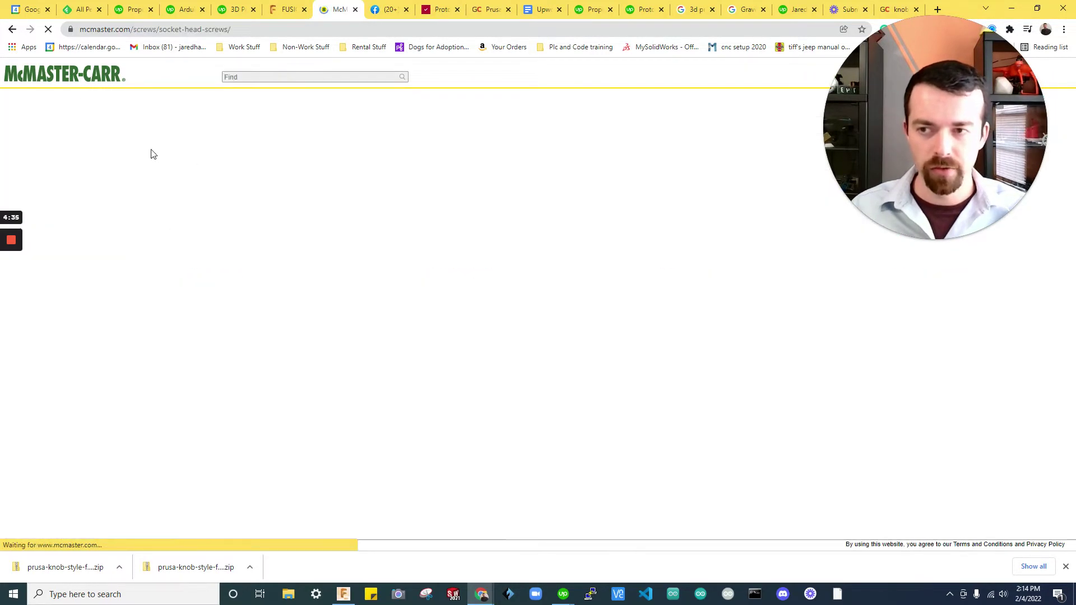
click(151, 155)
click(26, 132)
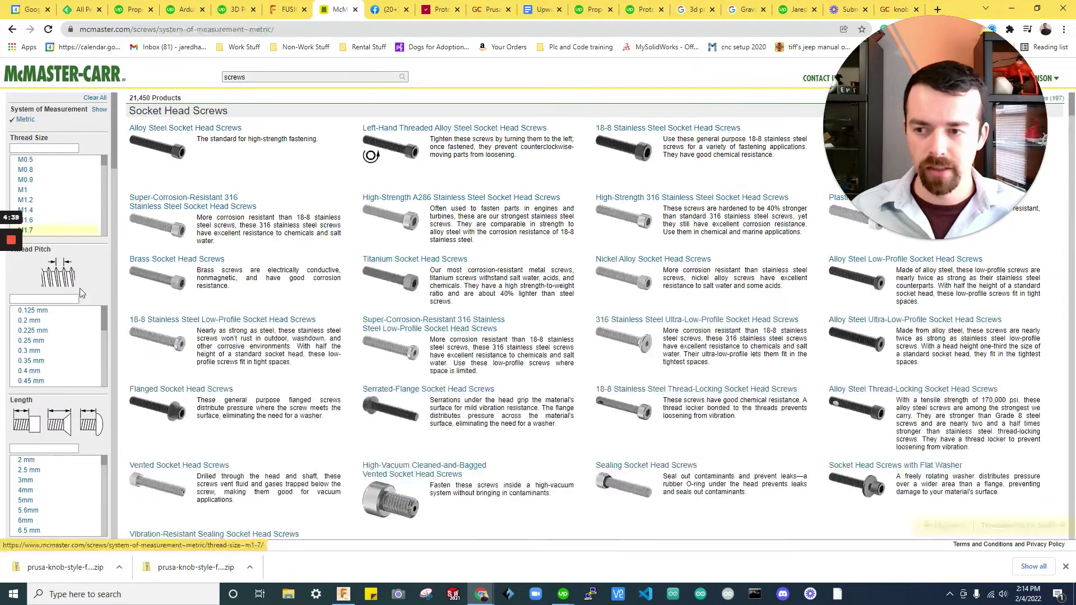
Narrow the metric screws to the Socket head type and a 4 mm length.
scroll(80, 305, down, 5)
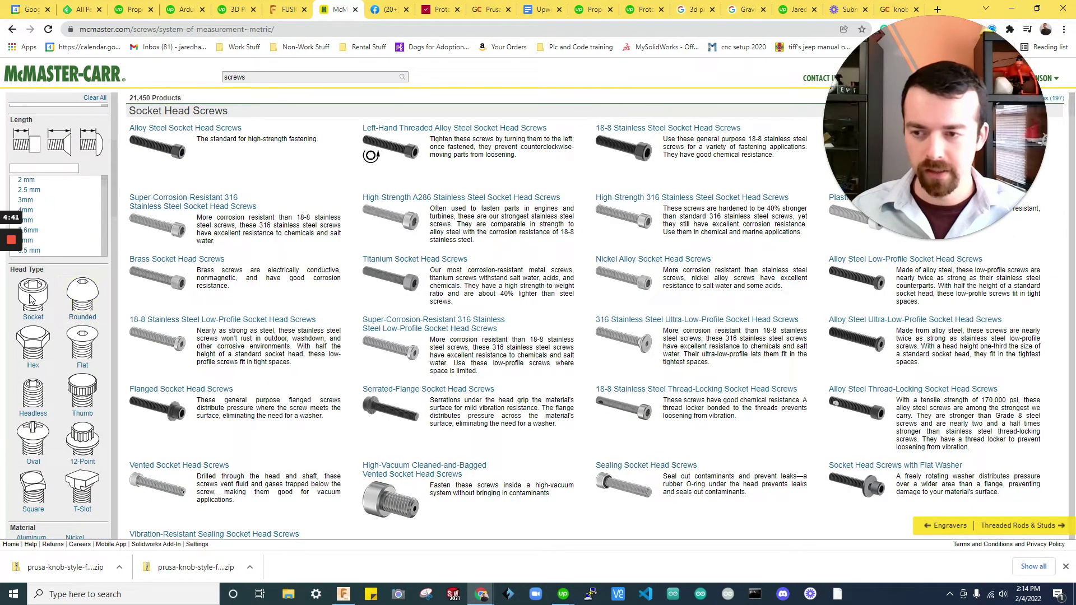
click(33, 306)
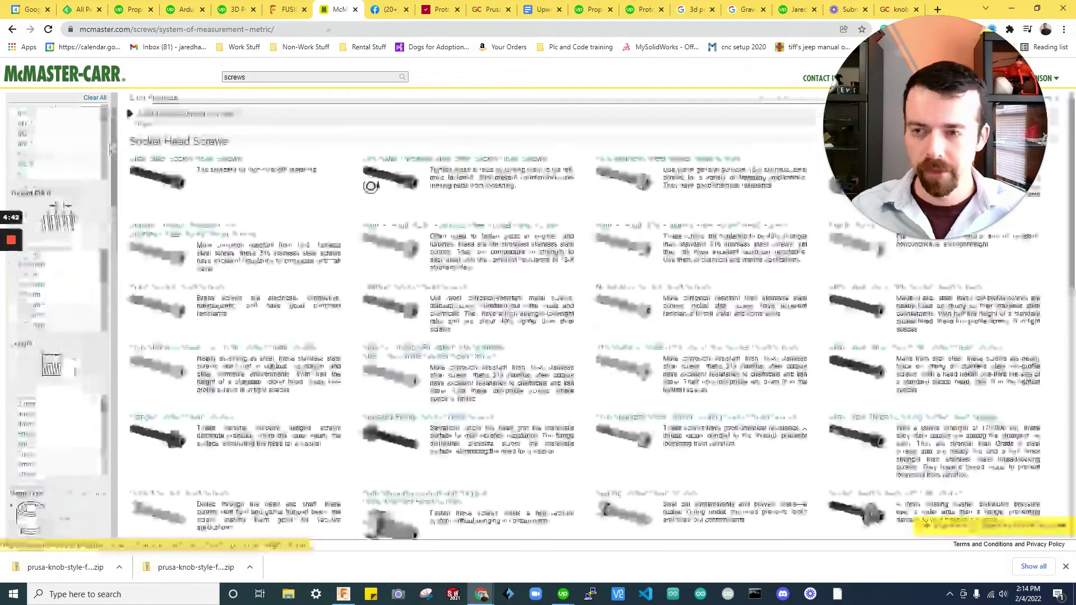
click(57, 429)
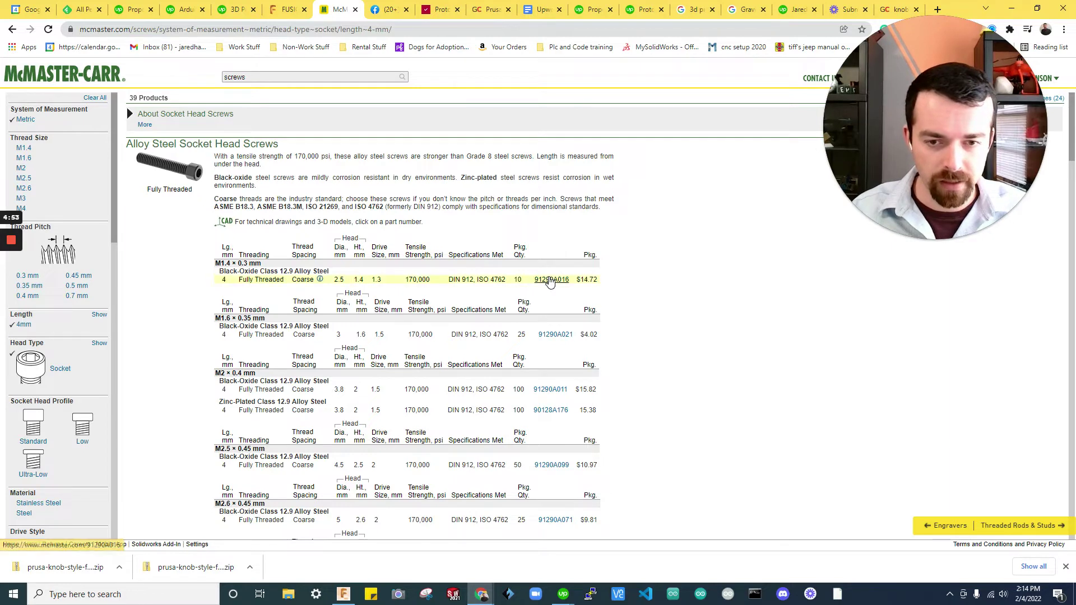
Download the 3-D STEP no threads model of the M1.4 × 0.3 mm alloy steel socket head screw 91290A016.
click(551, 279)
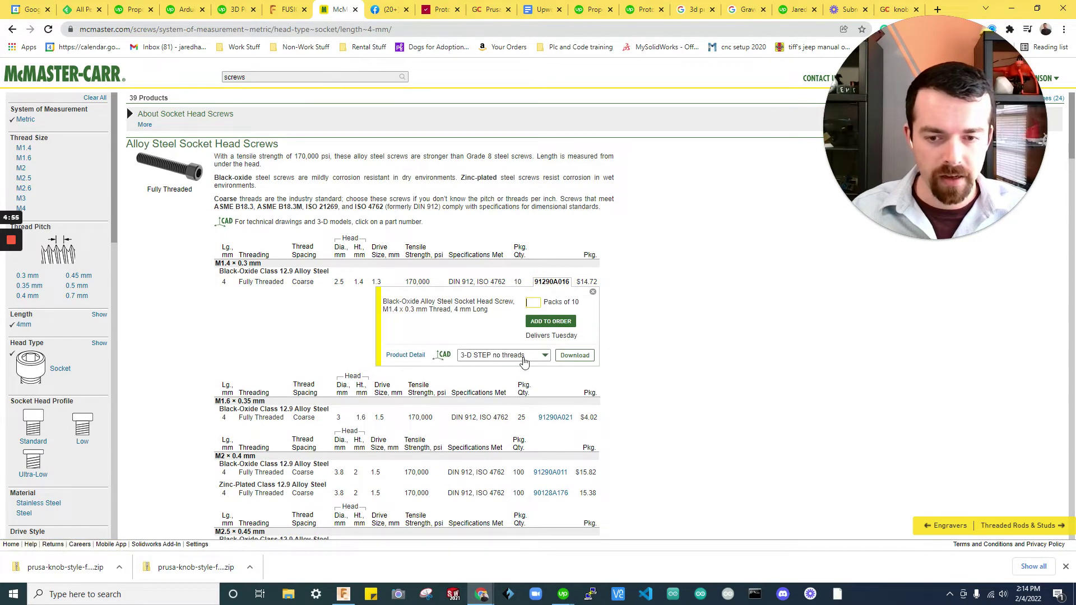
click(524, 357)
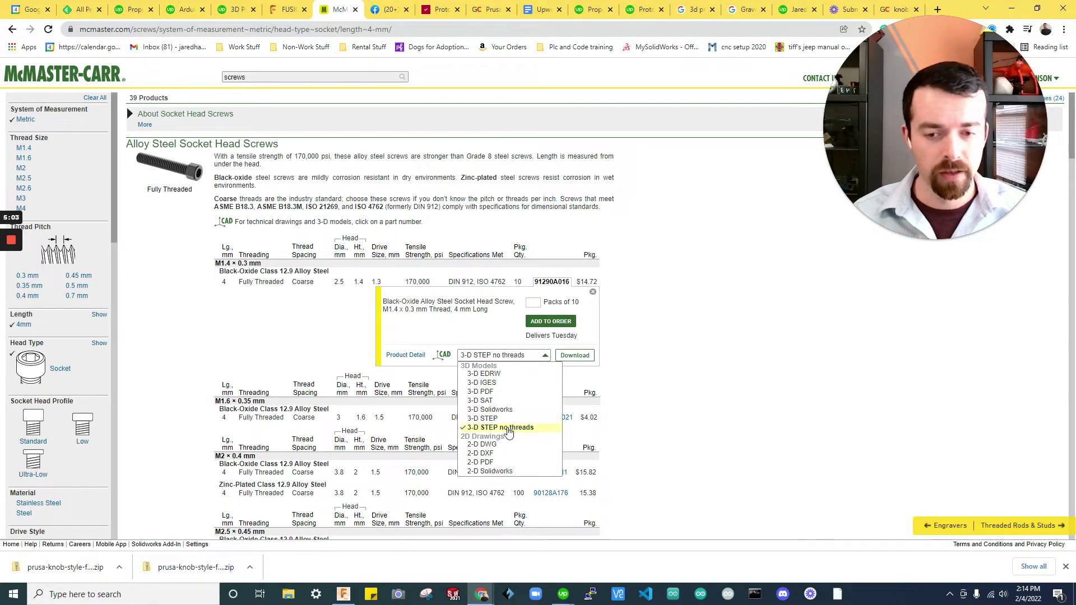
click(507, 429)
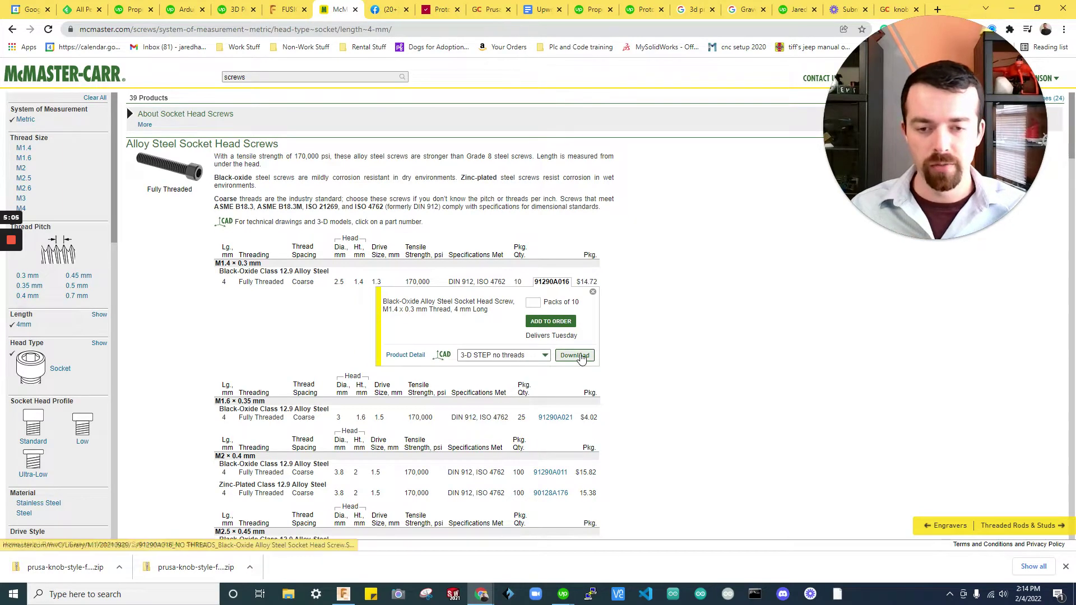
click(575, 355)
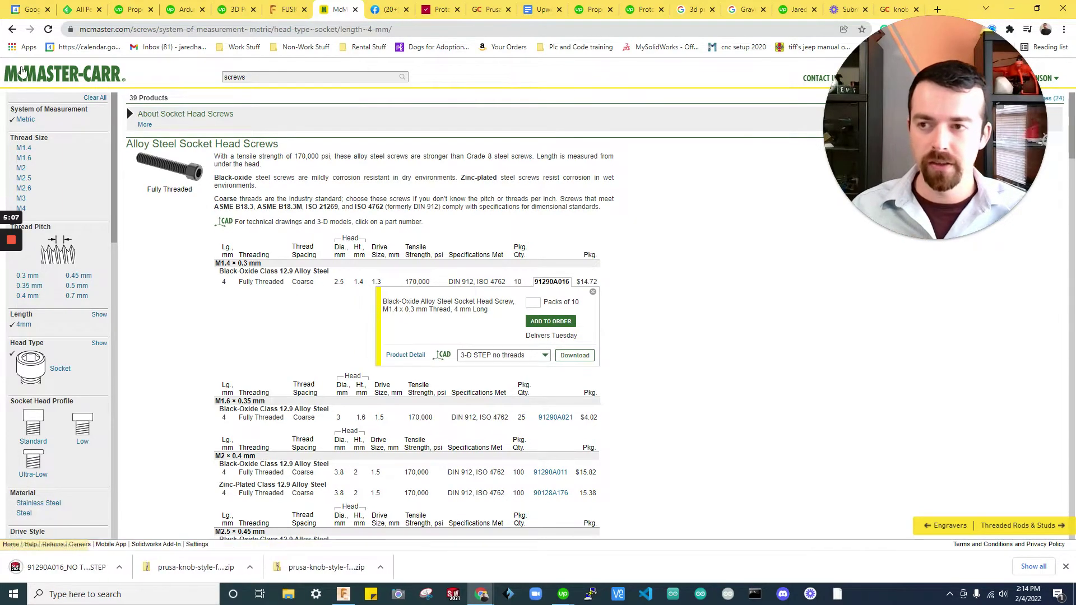
Return to the McMaster-Carr home page and browse the Nuts category to Hex Nuts.
click(57, 76)
click(305, 151)
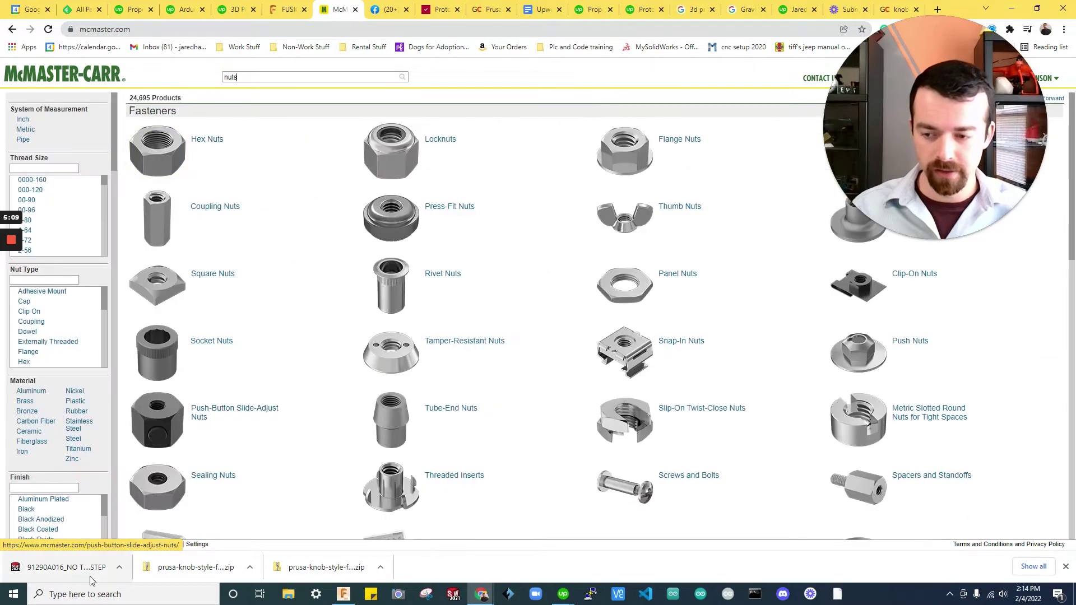
click(227, 163)
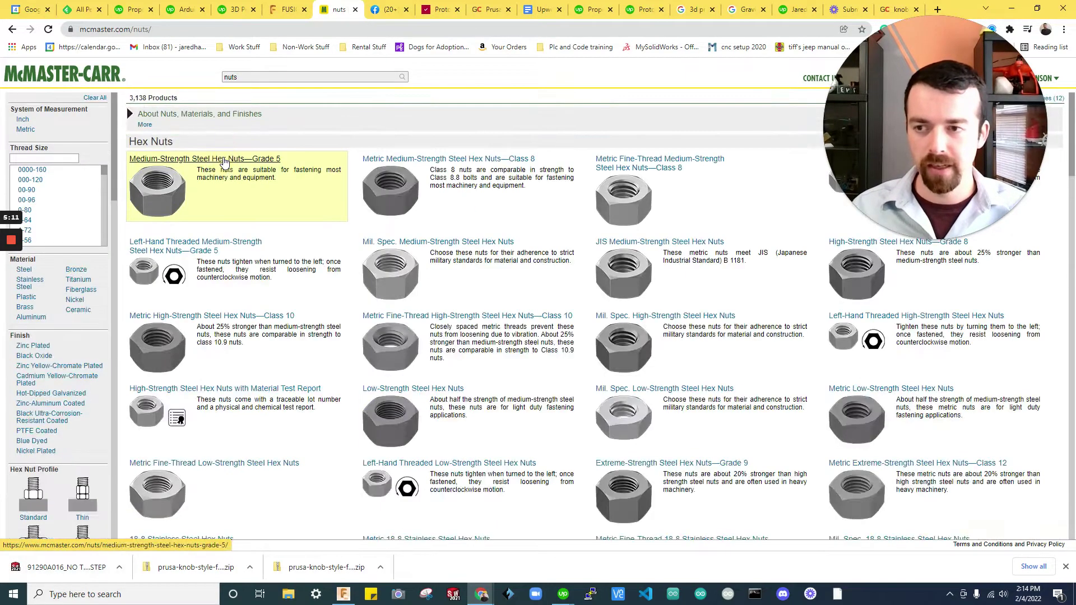
Filter the hex nuts to Metric, M4 thread size and the Standard hex nut profile.
click(33, 132)
scroll(40, 185, down, 2)
click(39, 172)
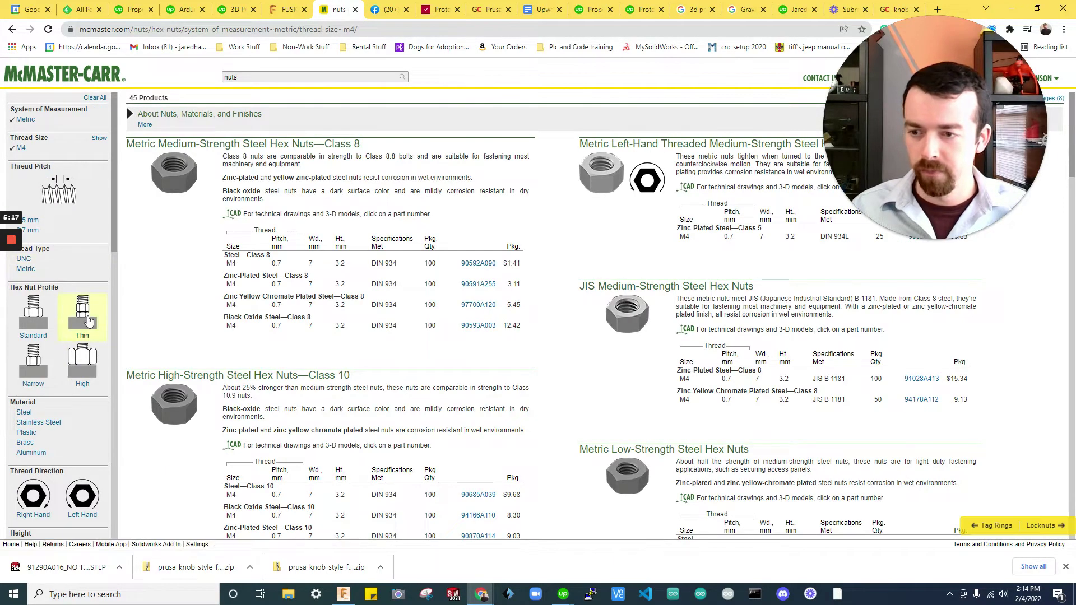
click(38, 322)
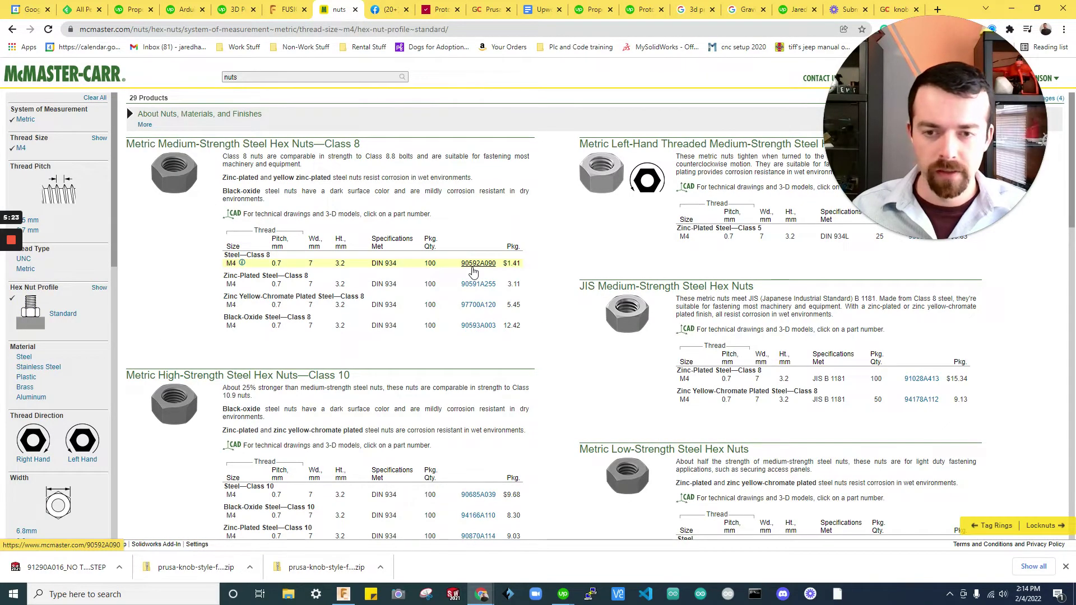
Download the 3-D STEP model of the M4 x 0.7 mm Class 8 steel hex nut 90592A090.
click(473, 268)
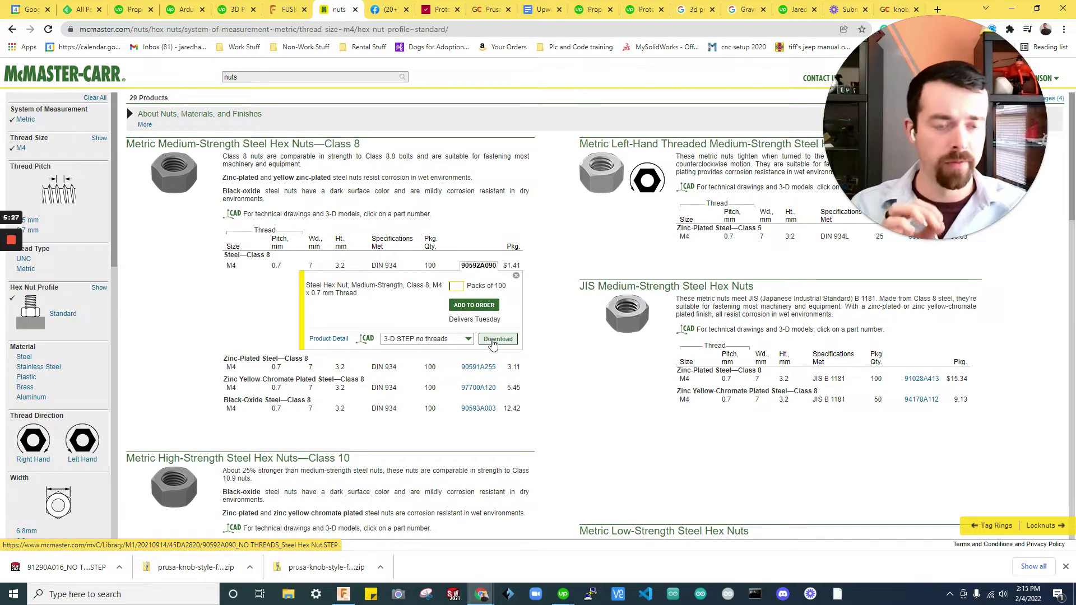
click(438, 341)
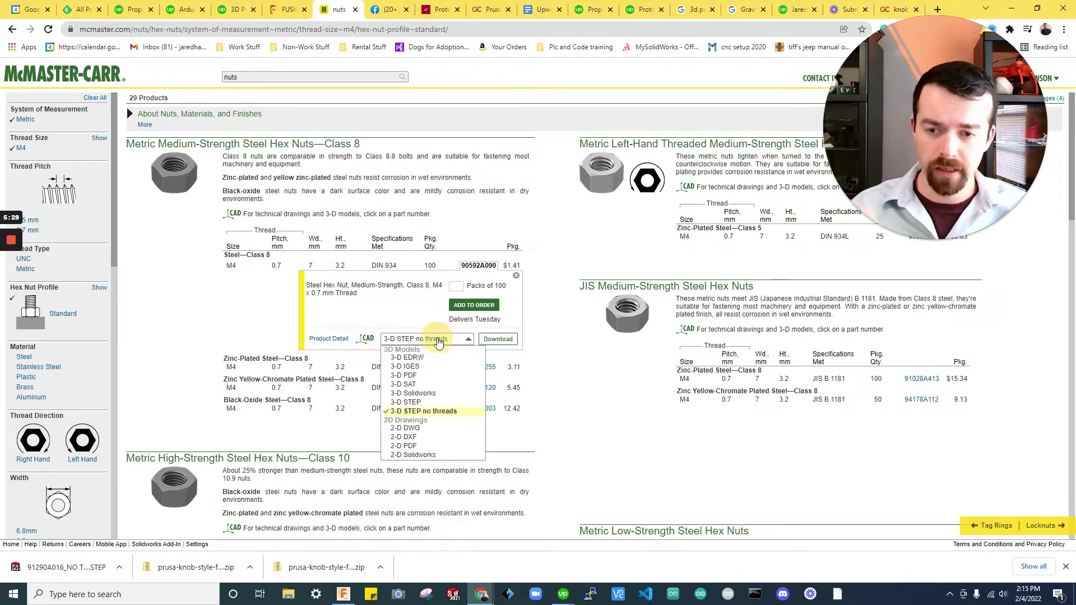
click(452, 402)
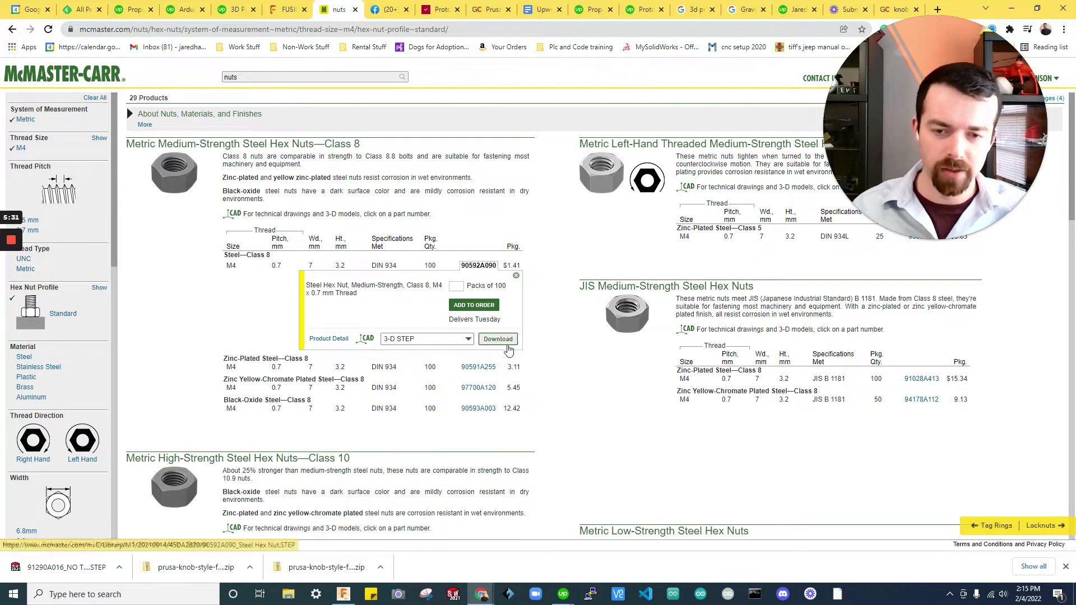
click(498, 339)
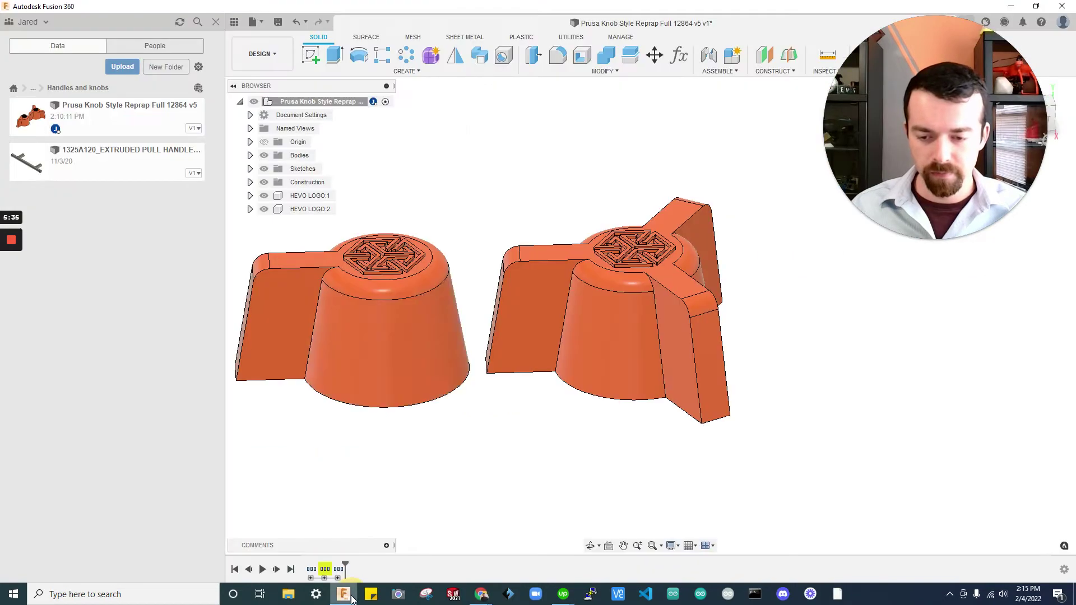
Switch to Fusion 360 and open the building blocks project's folder Mechanical hardware > Bolts, Nuts, and Washers > Metric > Bolts > M4.
click(343, 594)
middle_click(517, 117)
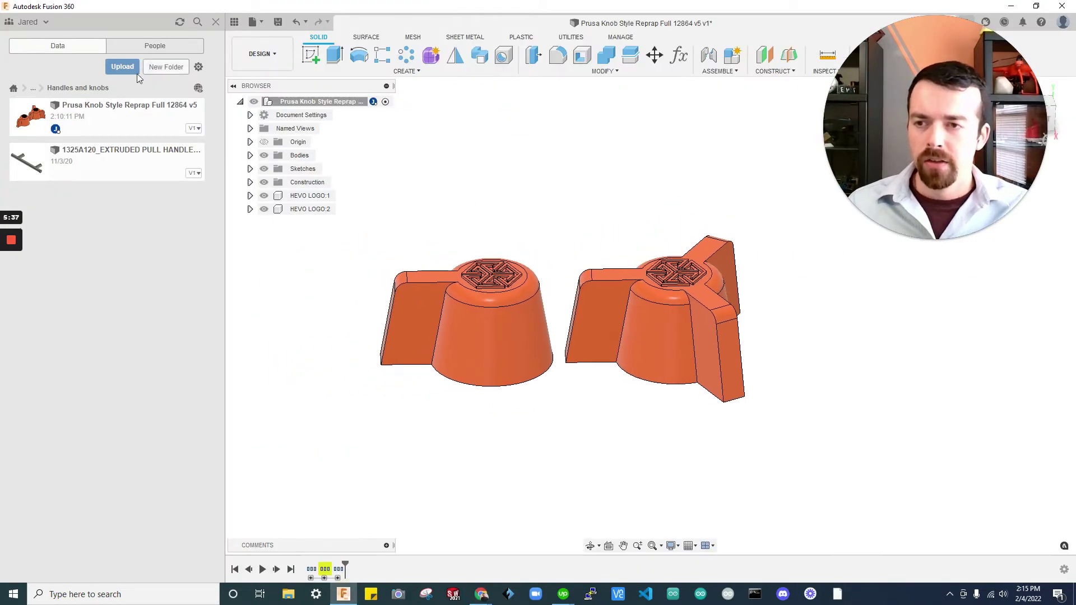
click(34, 92)
click(36, 106)
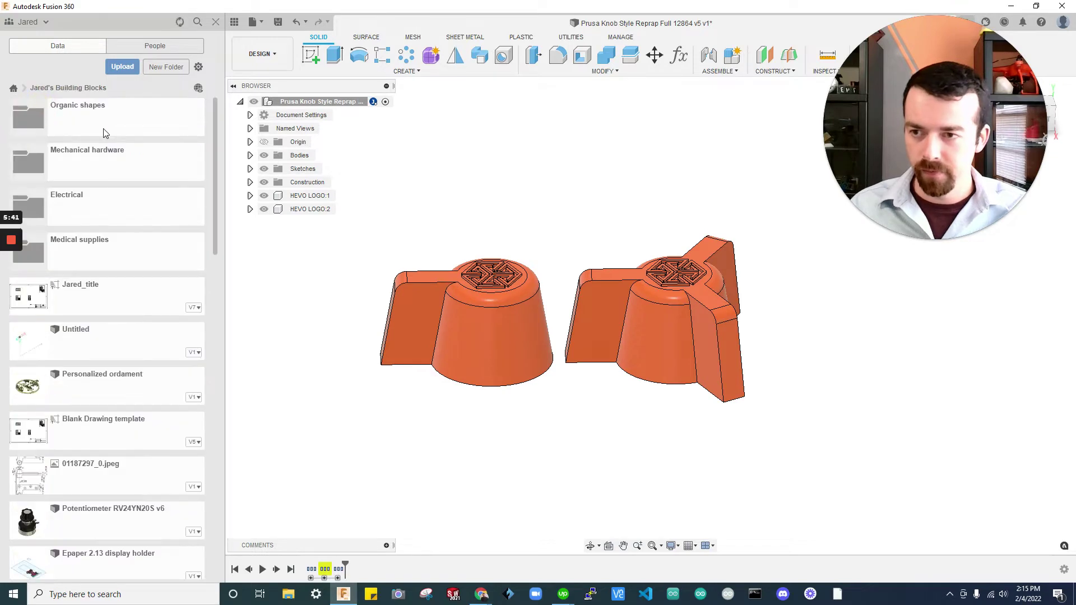
click(125, 170)
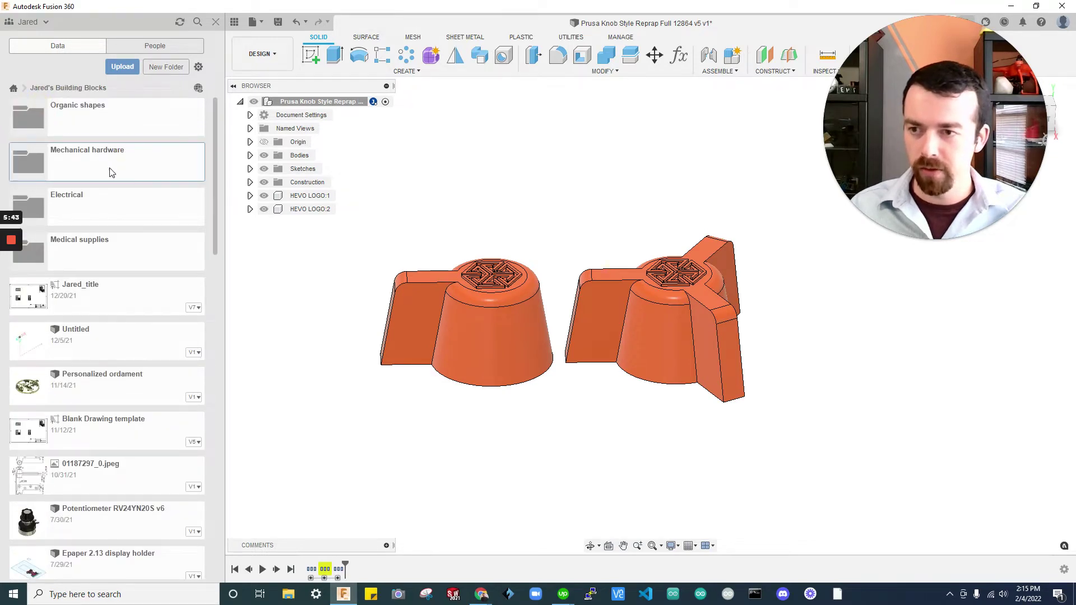
click(104, 164)
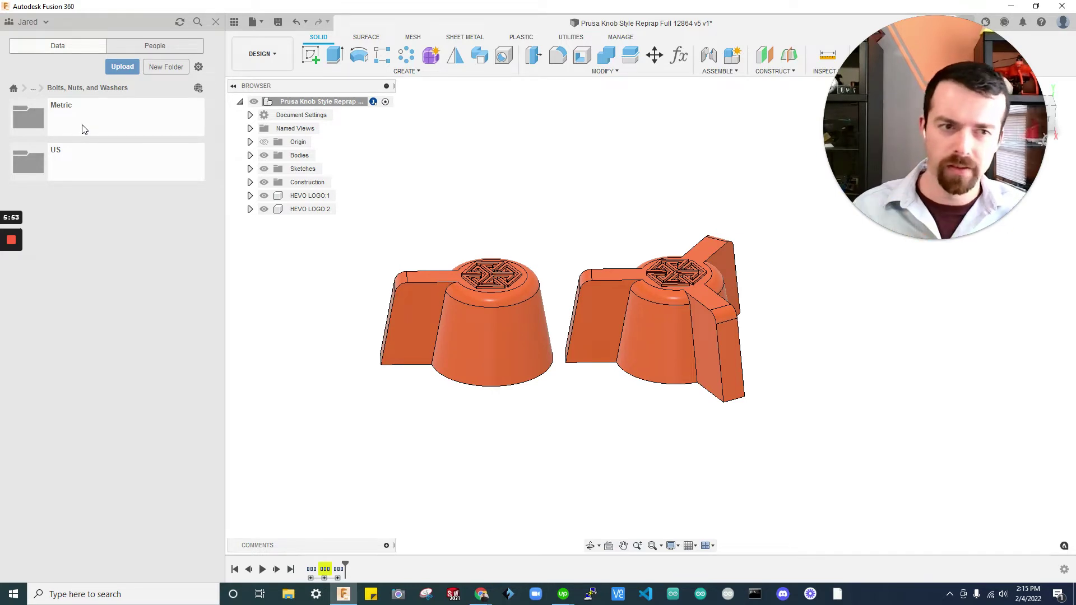
click(127, 114)
click(125, 108)
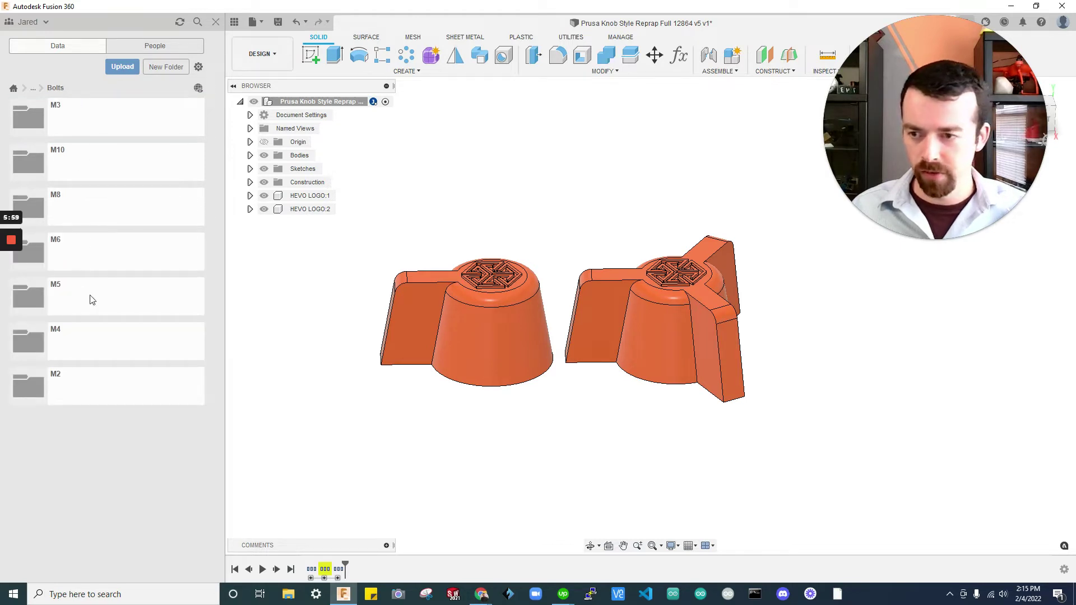
click(97, 345)
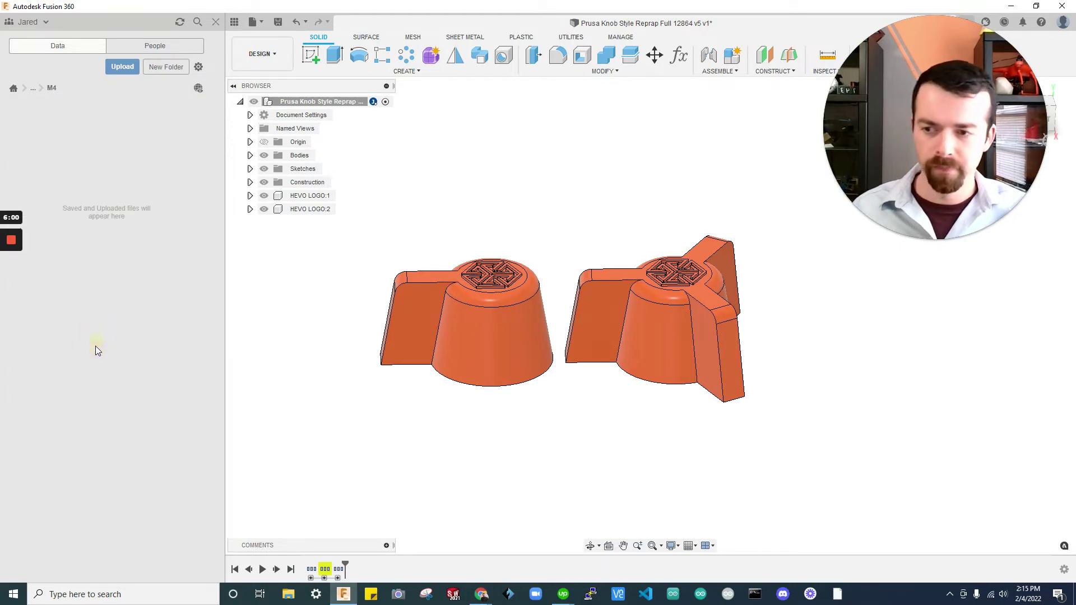
Upload 91290A016_NO THREADS_Black-Oxide Alloy Steel Socket Head Screw.STEP from Downloads into the M4 bolts folder.
click(123, 67)
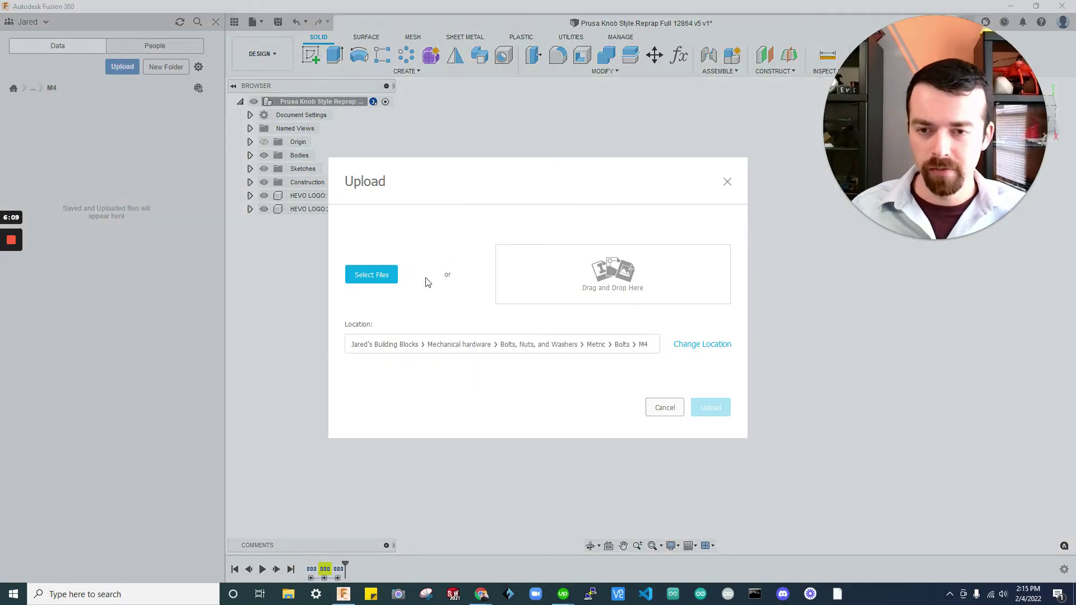
click(359, 281)
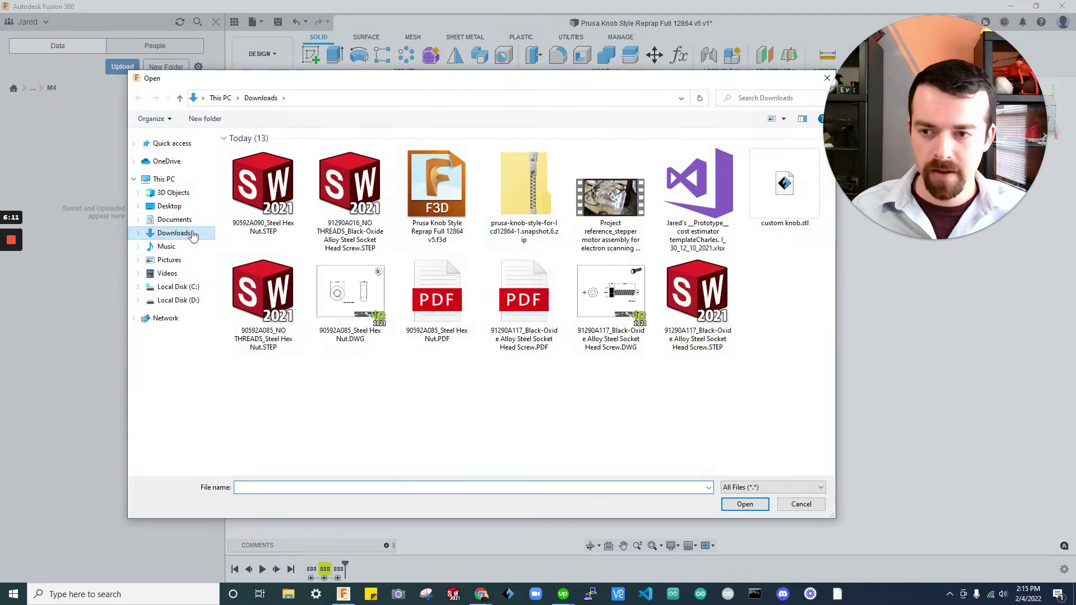
click(367, 192)
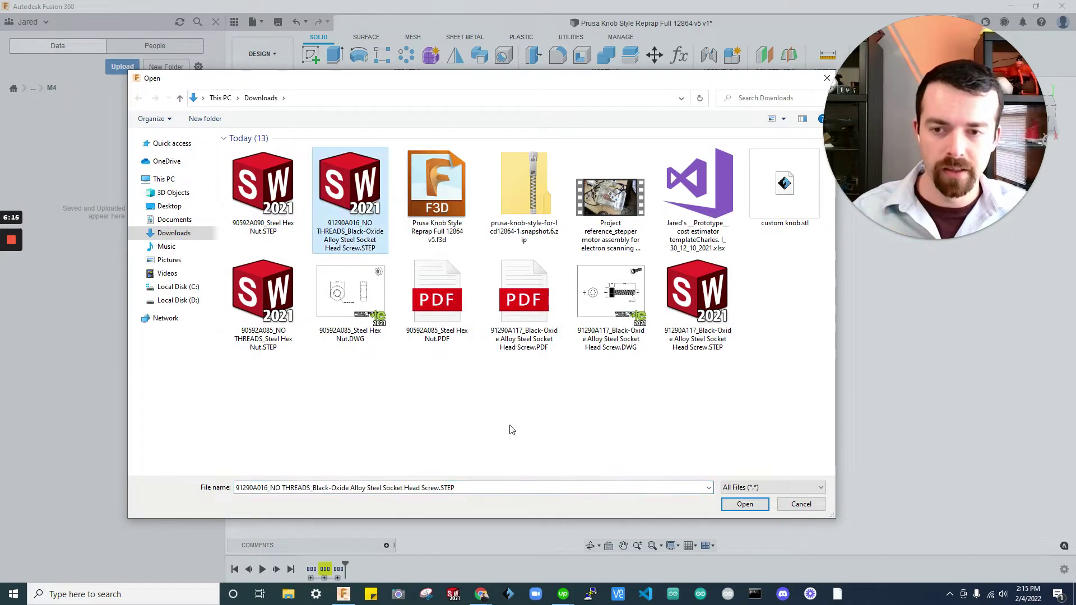
click(751, 506)
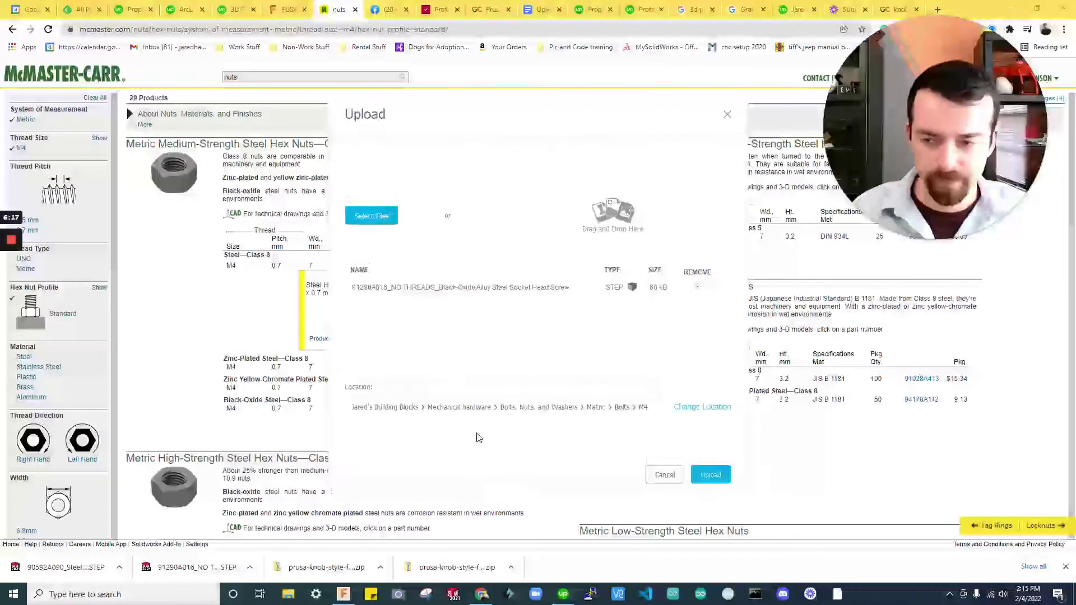
click(711, 475)
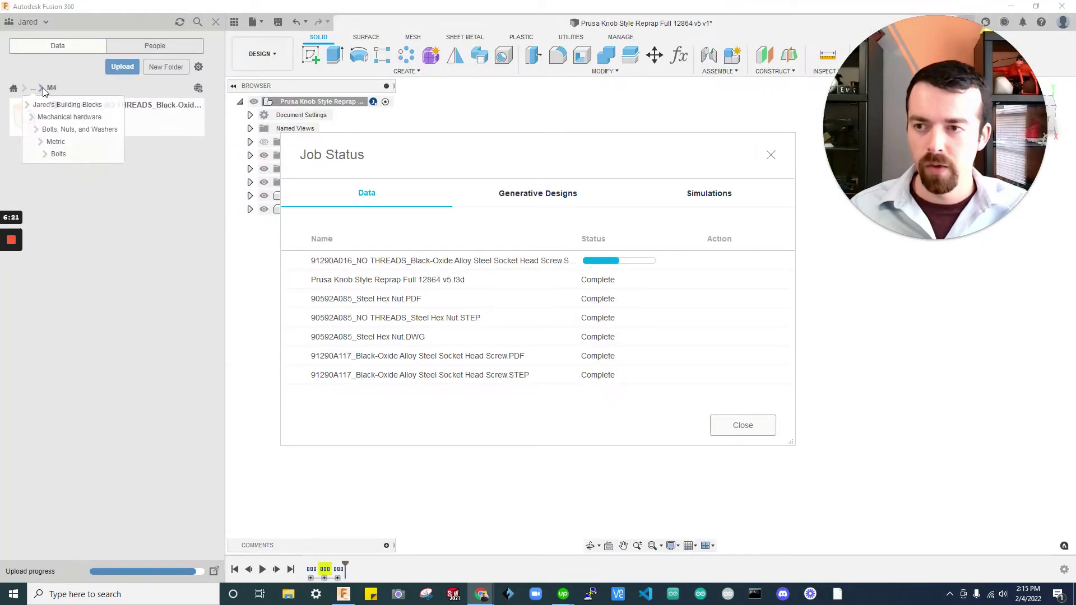
Go back up to the Metric hardware folder and open its Nuts folder.
mouse_move(32, 85)
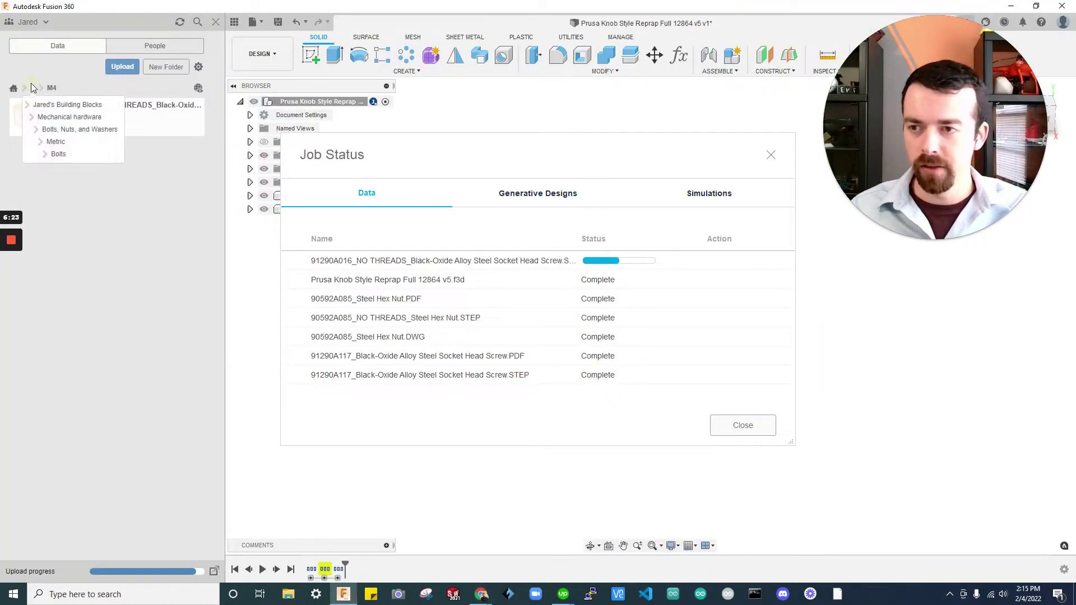
click(55, 142)
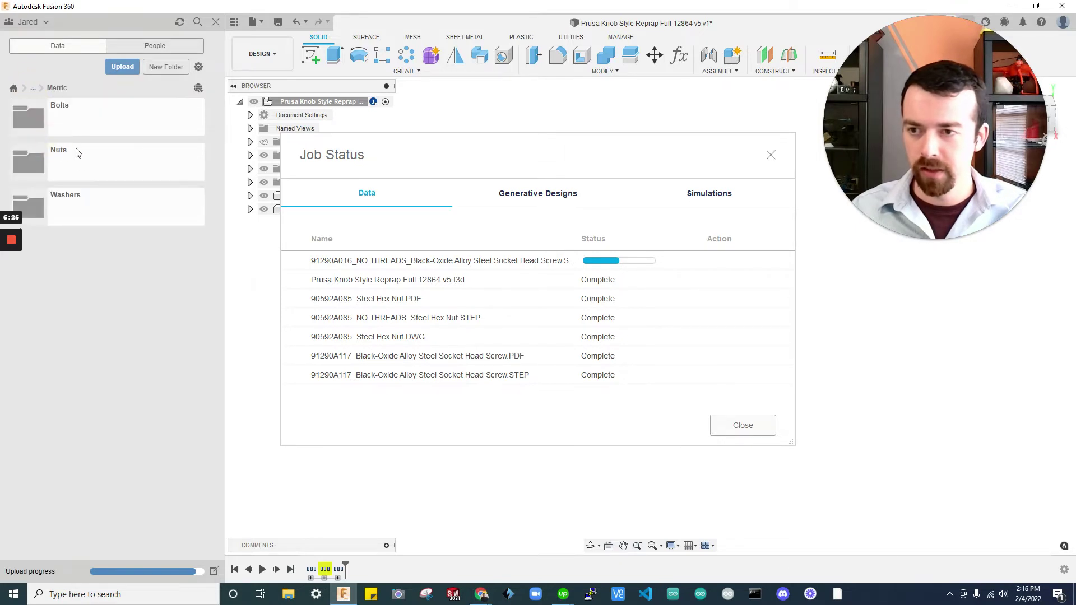
click(91, 167)
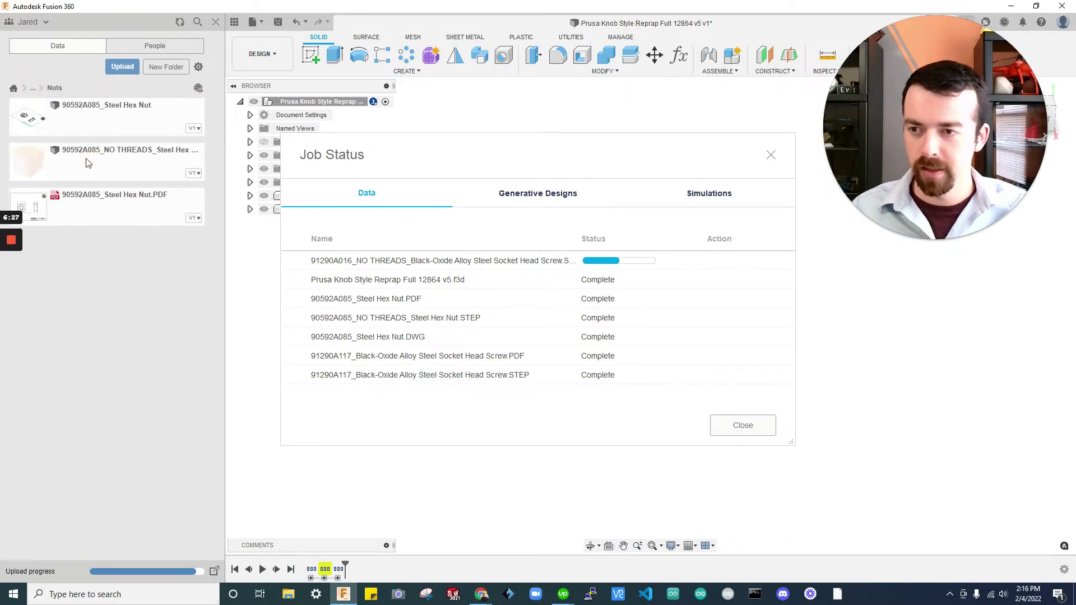
click(123, 66)
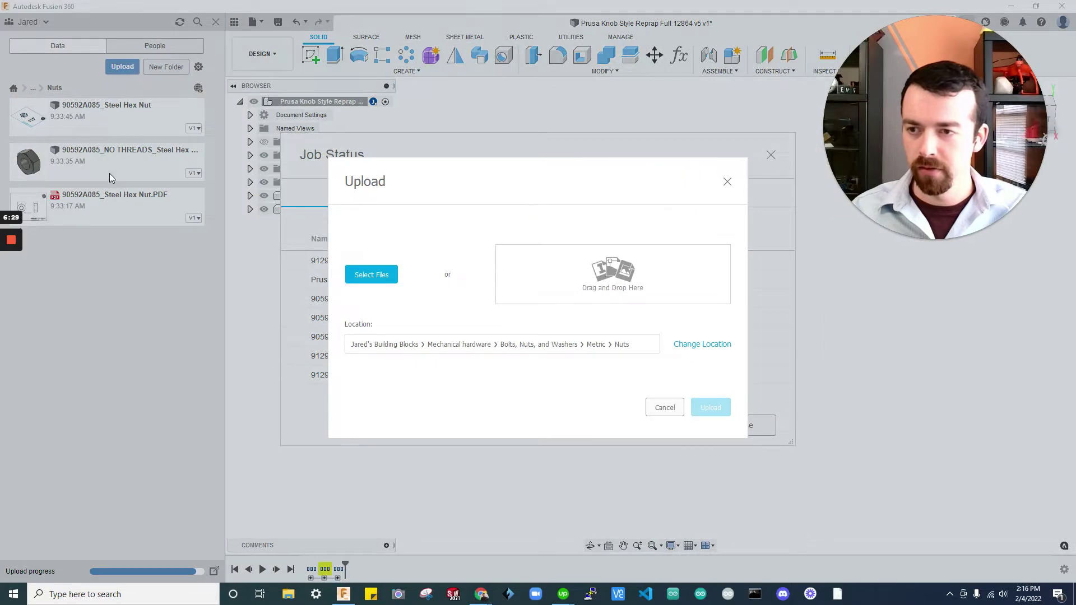
key(Escape)
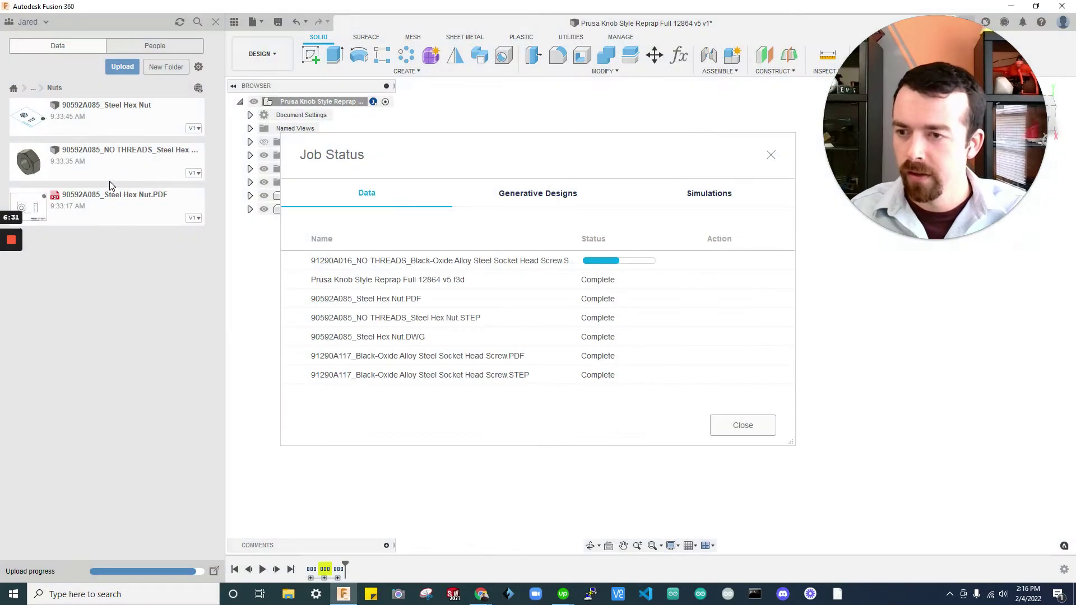
mouse_move(35, 92)
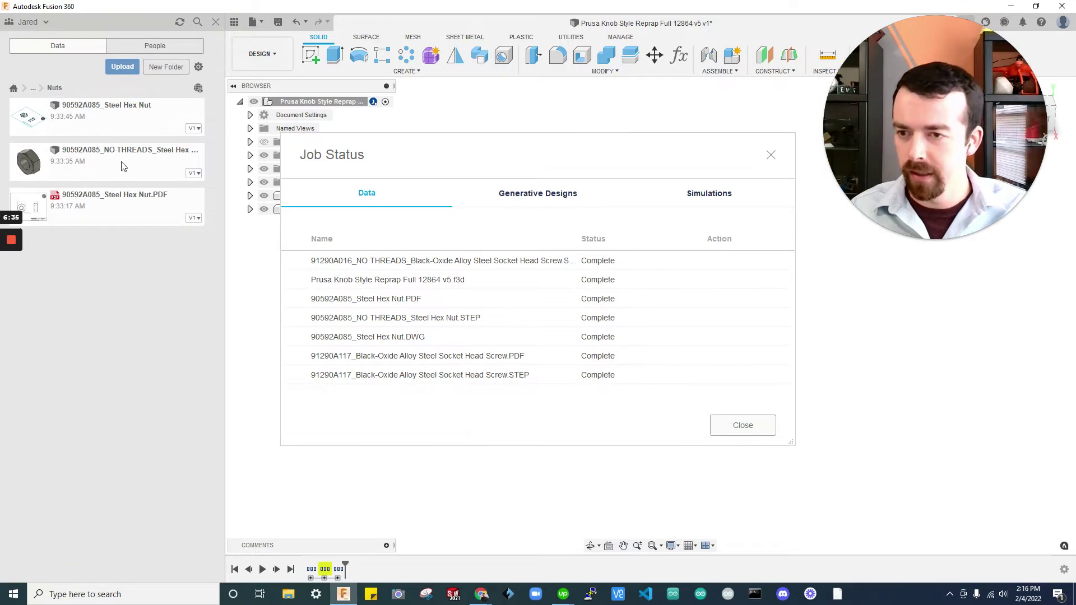
Upload 90592A090_Steel Hex Nut.STEP from Downloads into the metric Nuts folder.
click(123, 68)
click(372, 275)
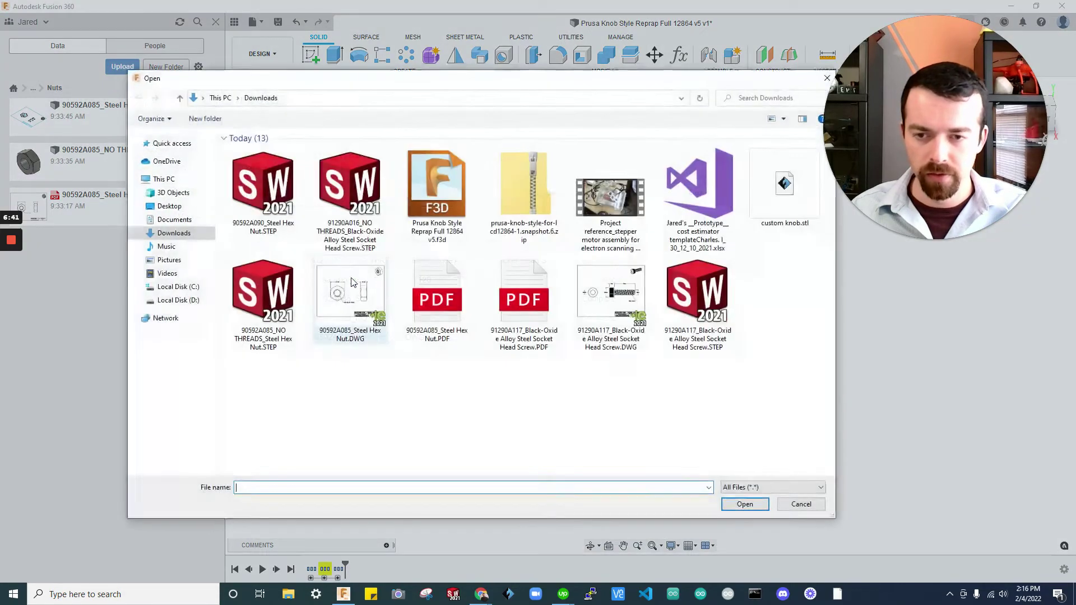
click(263, 190)
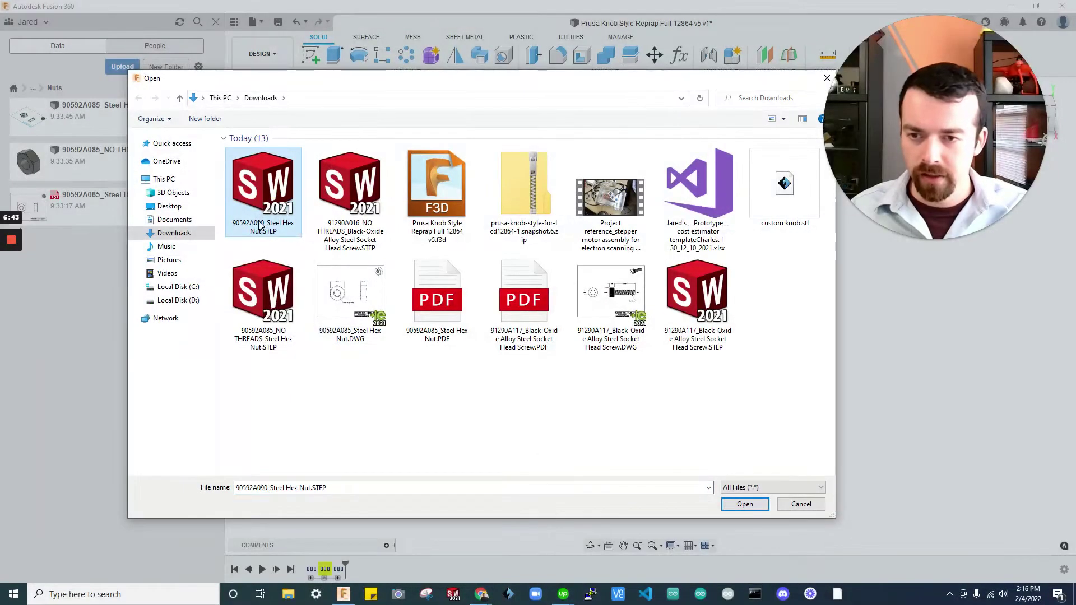
click(736, 505)
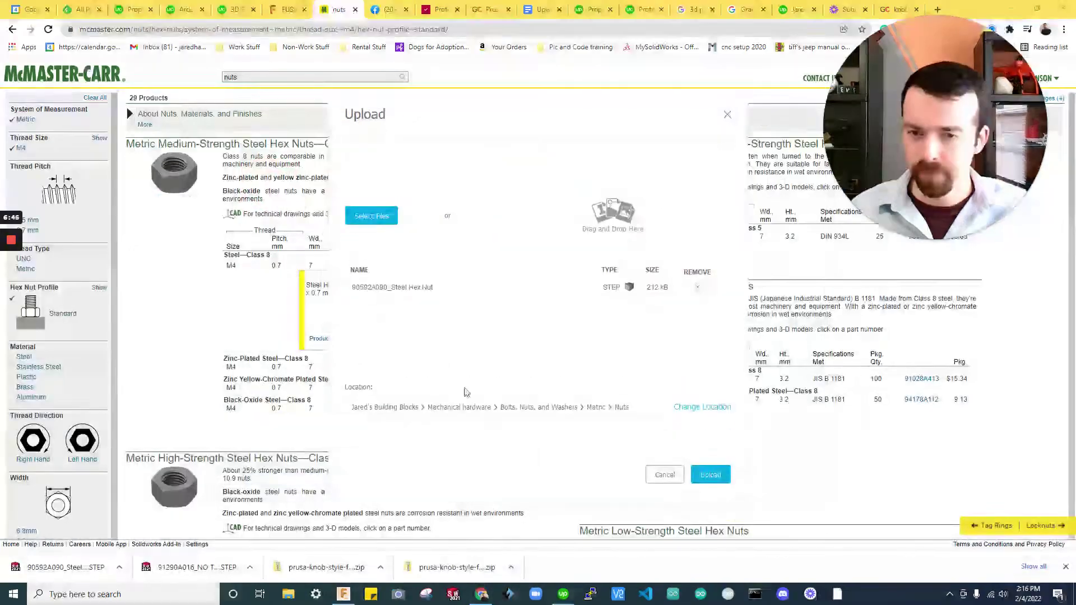
click(711, 474)
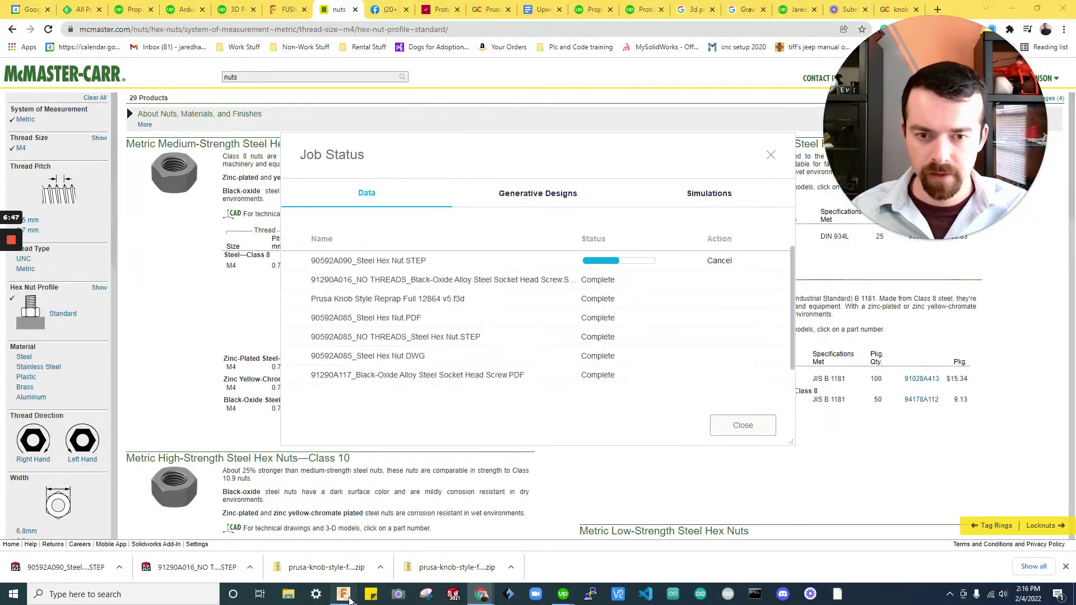
Return to Fusion 360, create a folder named M4 inside Nuts and close the Job Status window.
click(344, 594)
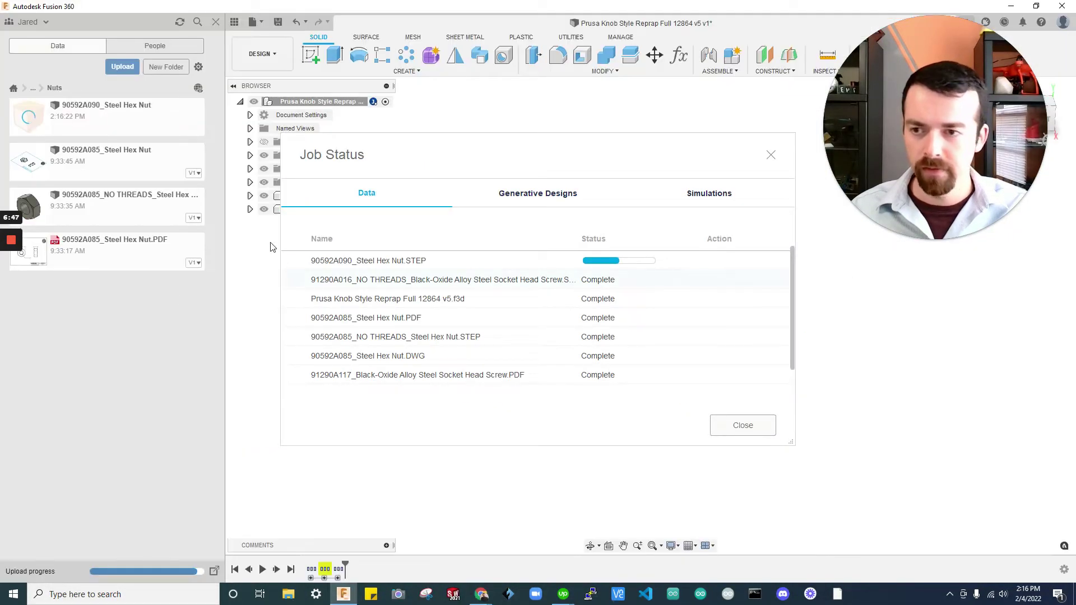
click(152, 70)
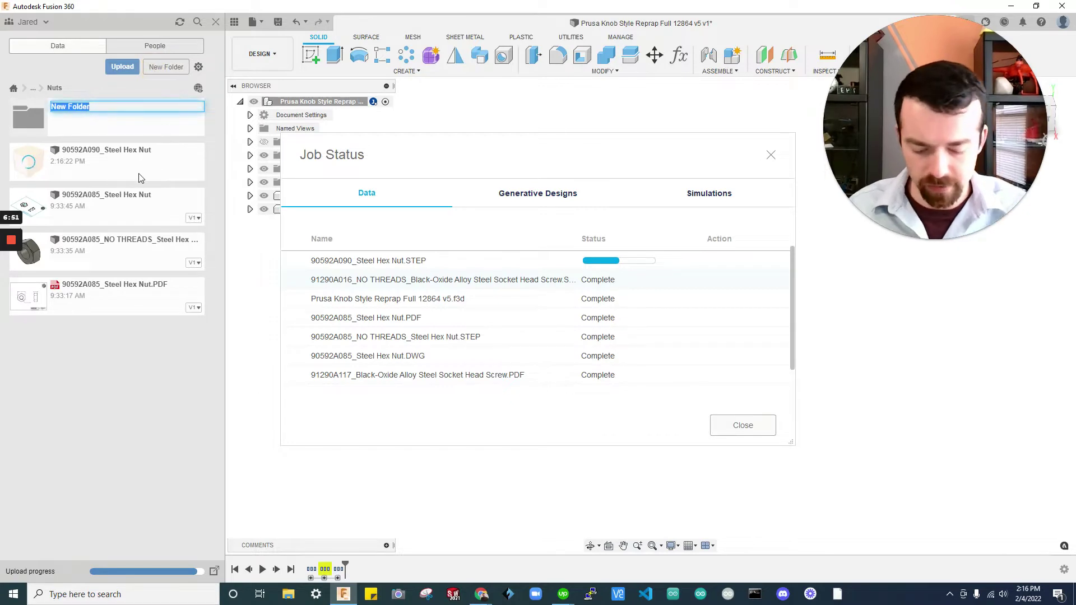
text(M4)
key(Return)
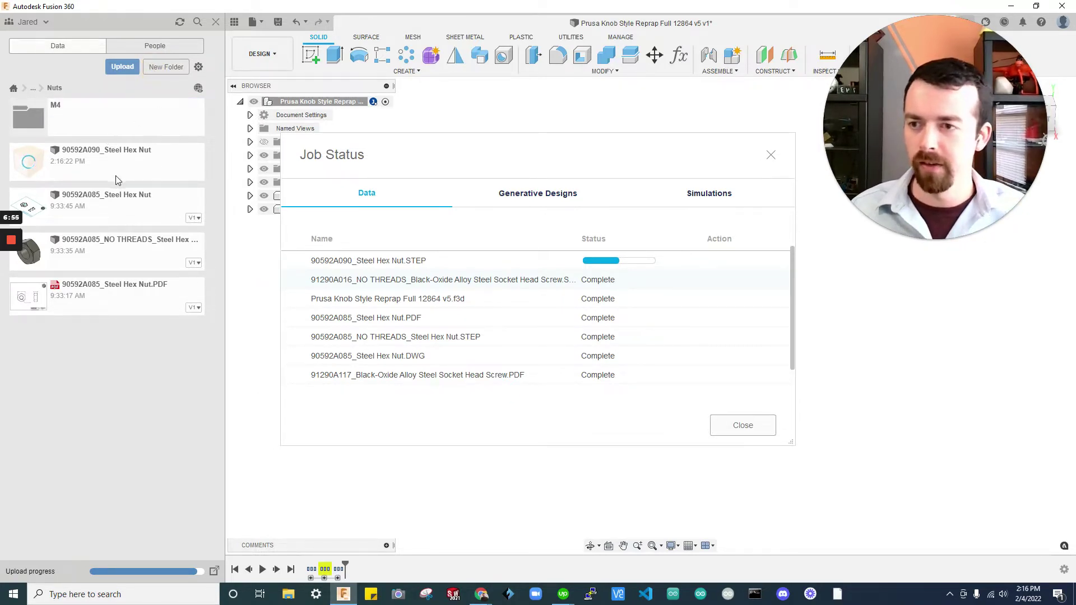
drag(107, 129, 114, 175)
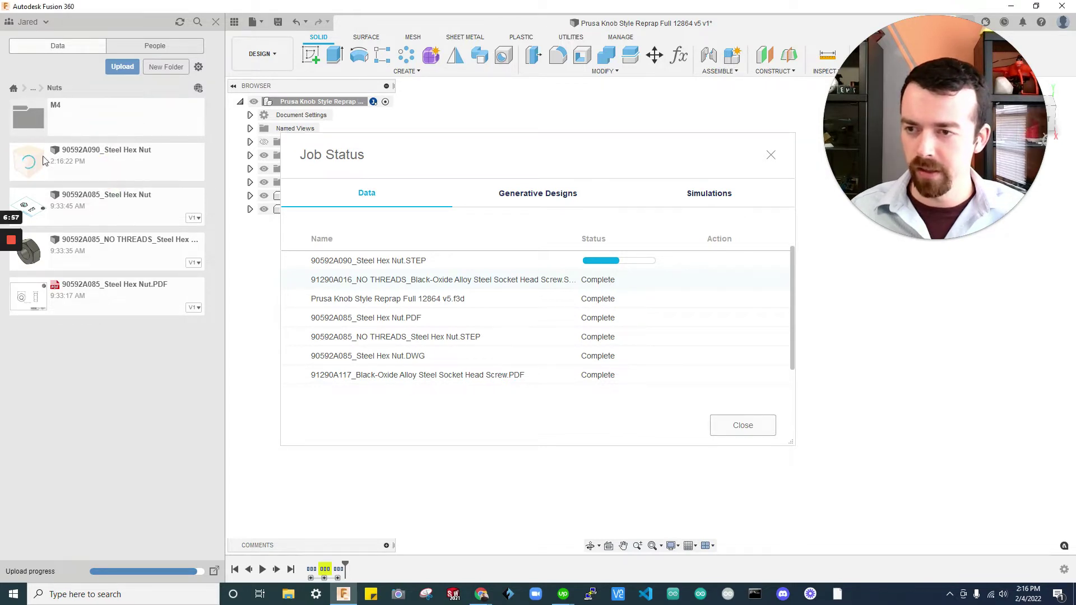
click(770, 151)
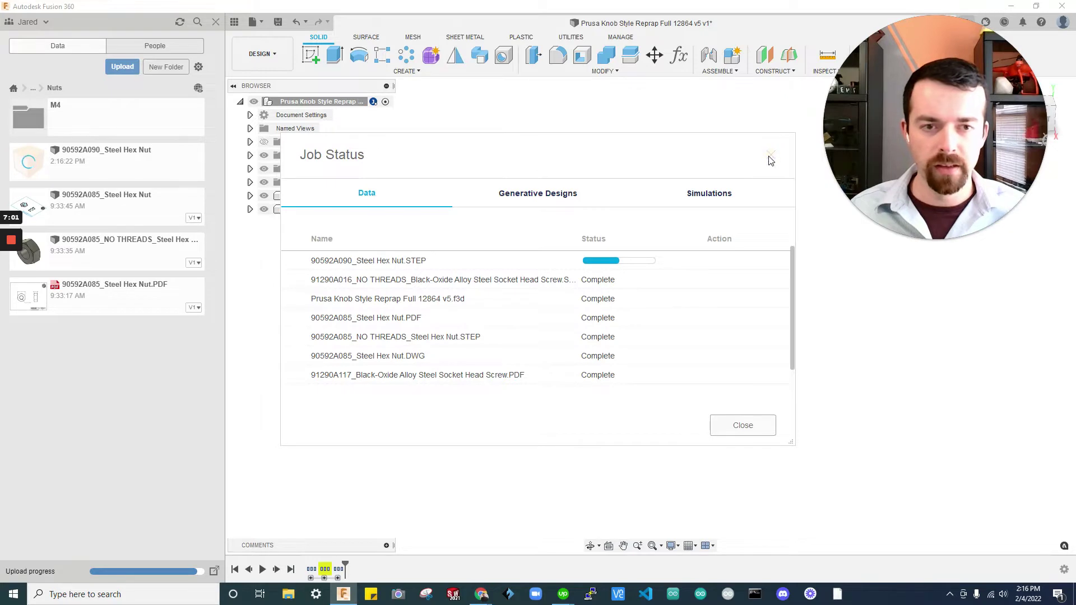
click(770, 154)
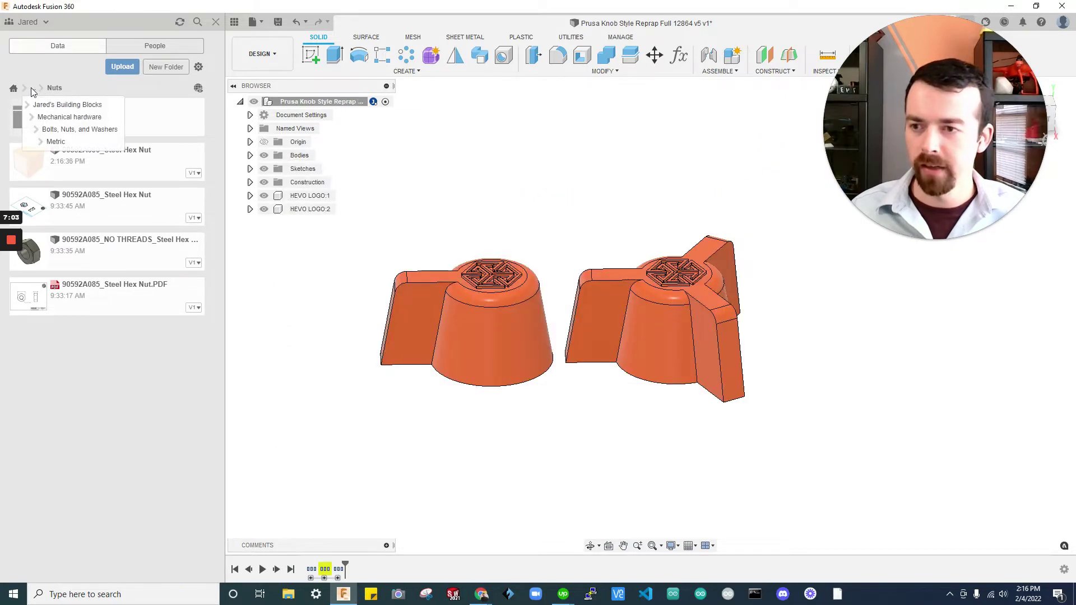
Move 90592A090_Steel Hex Nut into the M4 folder under Mechanical hardware, Bolts, Nuts, and Washers, Metric, Nuts.
click(105, 113)
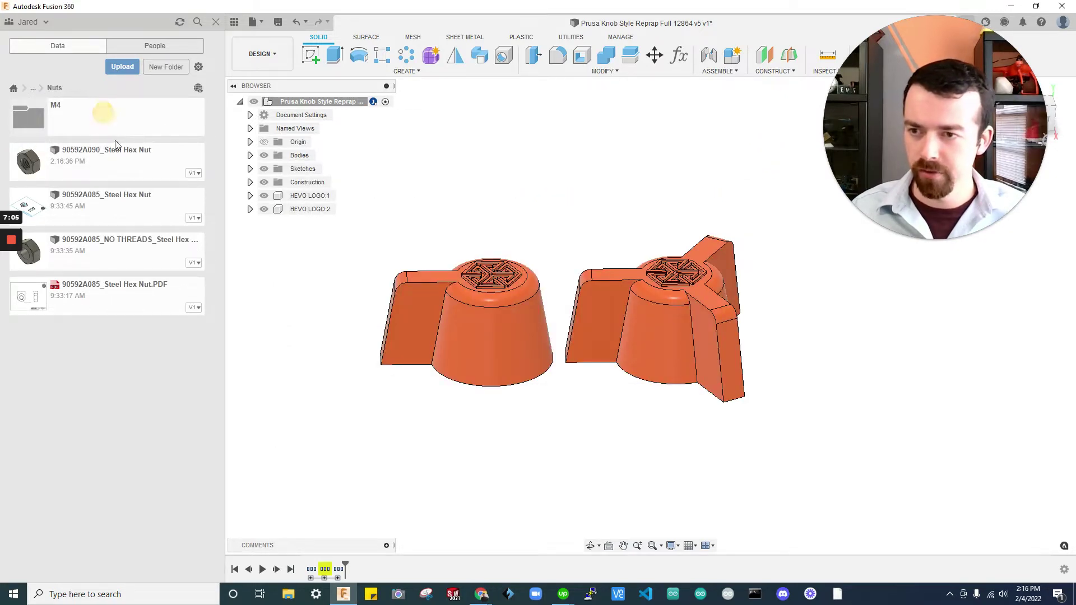
right_click(114, 169)
click(137, 243)
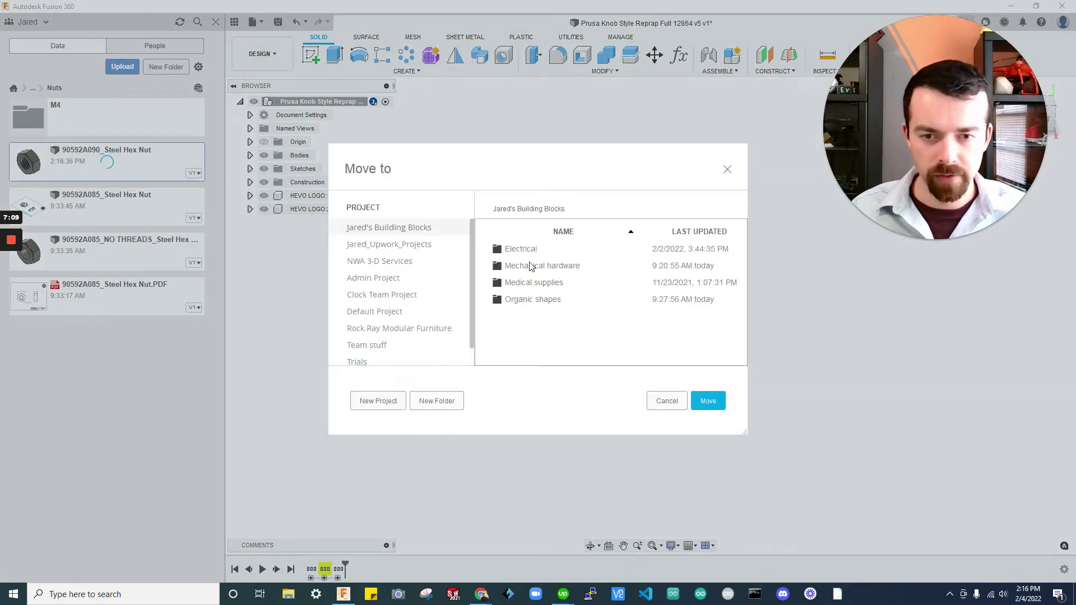
double_click(531, 266)
double_click(524, 251)
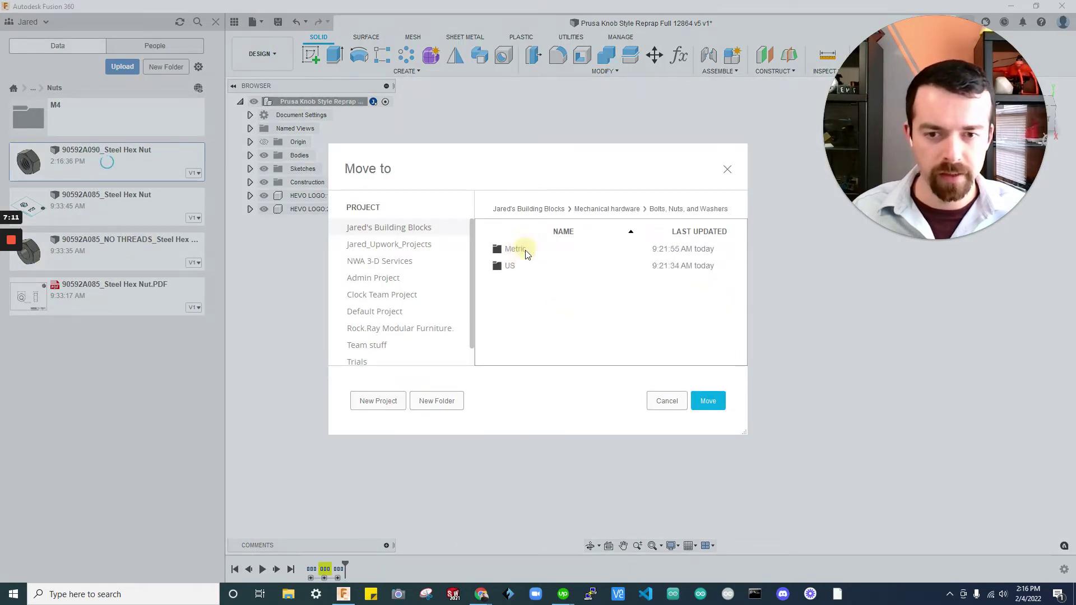
double_click(526, 253)
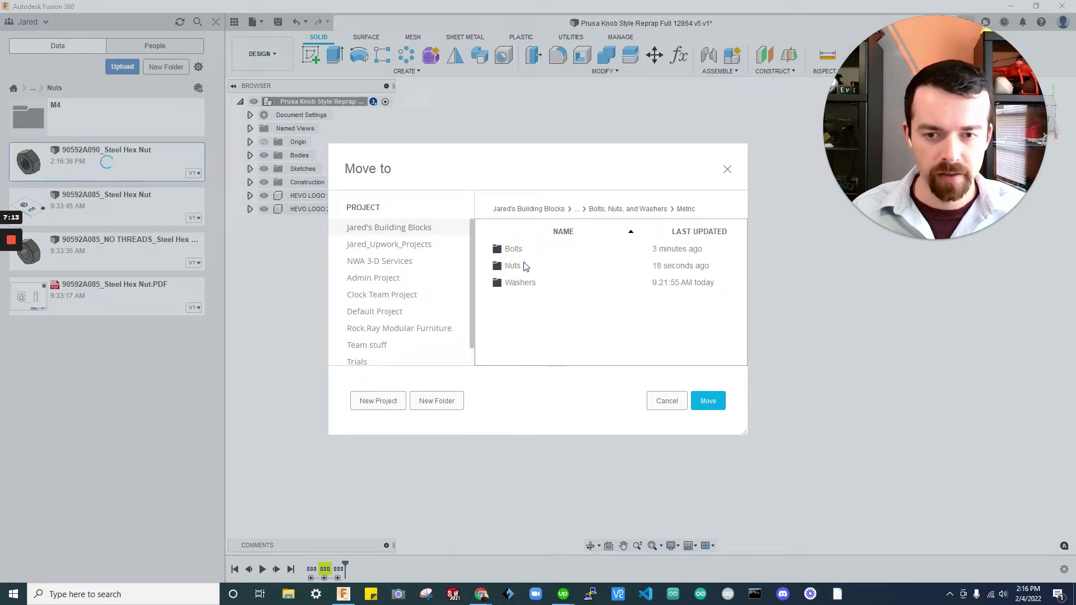
double_click(526, 266)
double_click(524, 251)
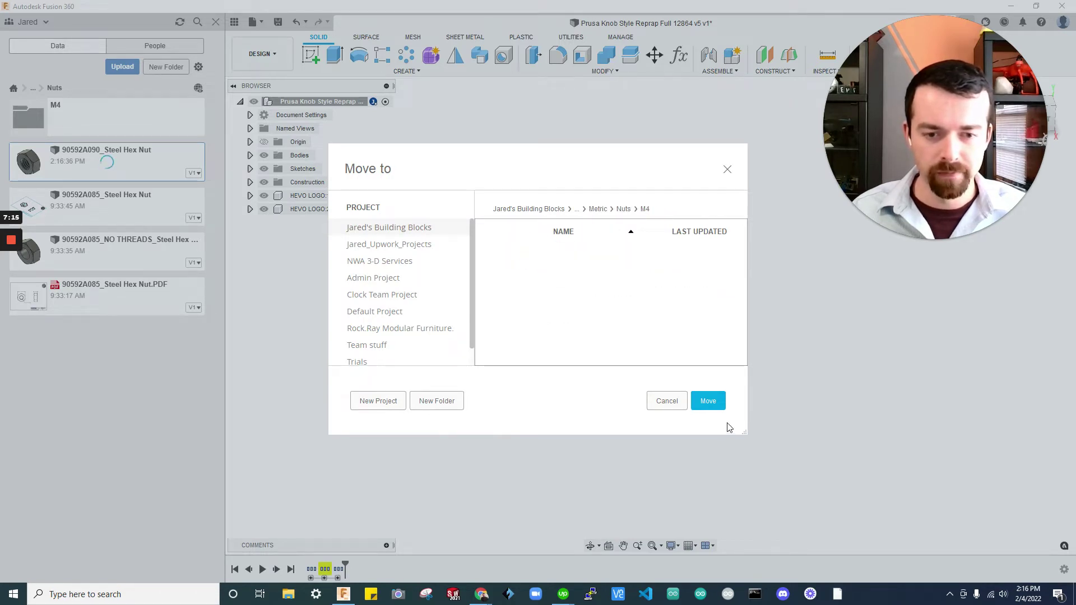
click(708, 399)
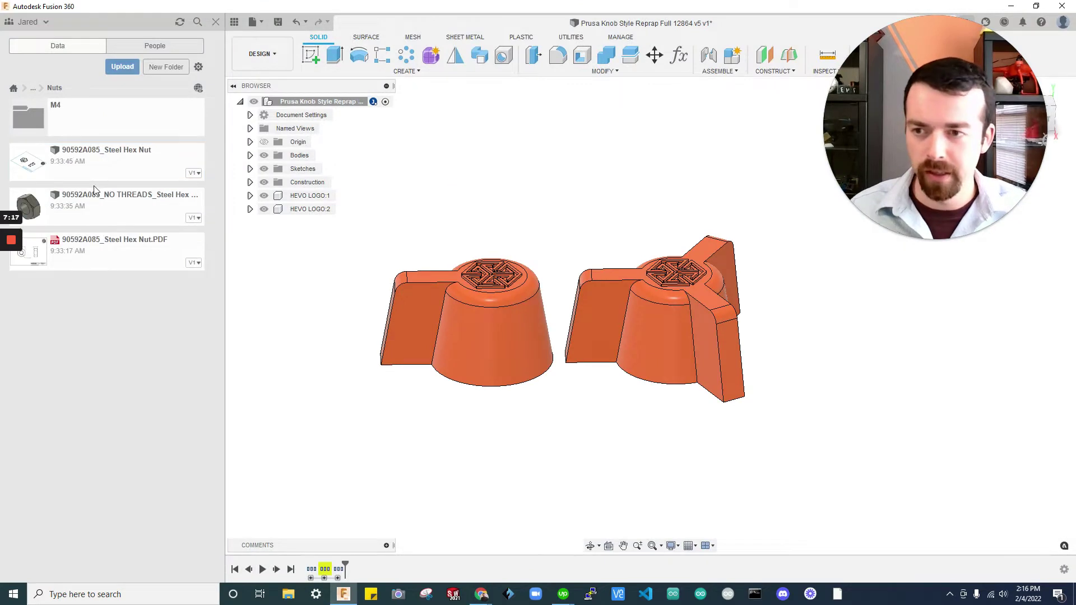
Open the M4 nuts folder and insert 90592A090_Steel Hex Nut into the Prusa knob design, cancelling the move command.
click(33, 89)
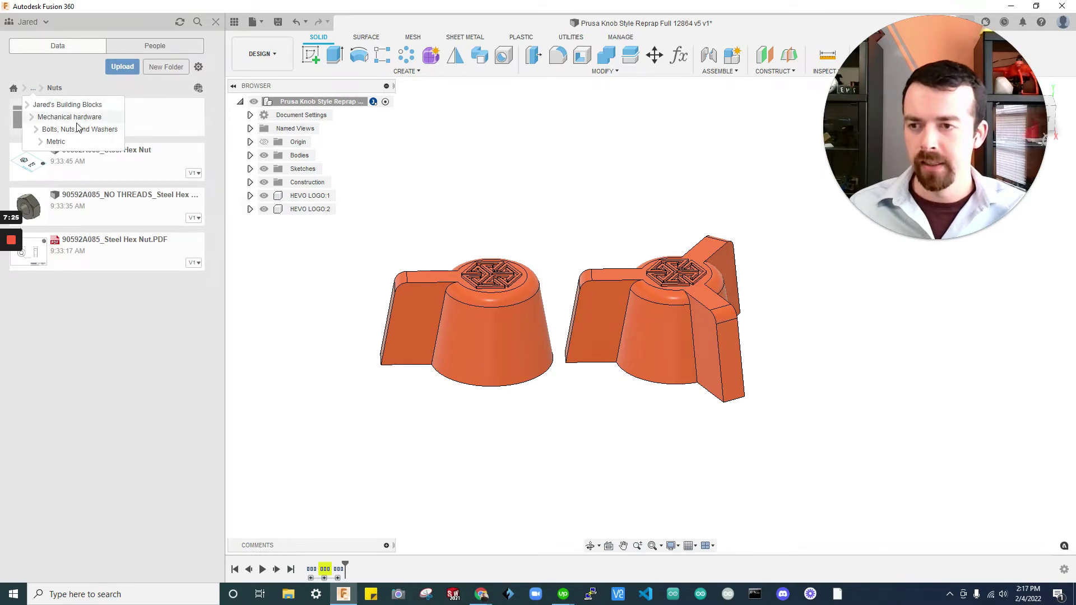
click(125, 132)
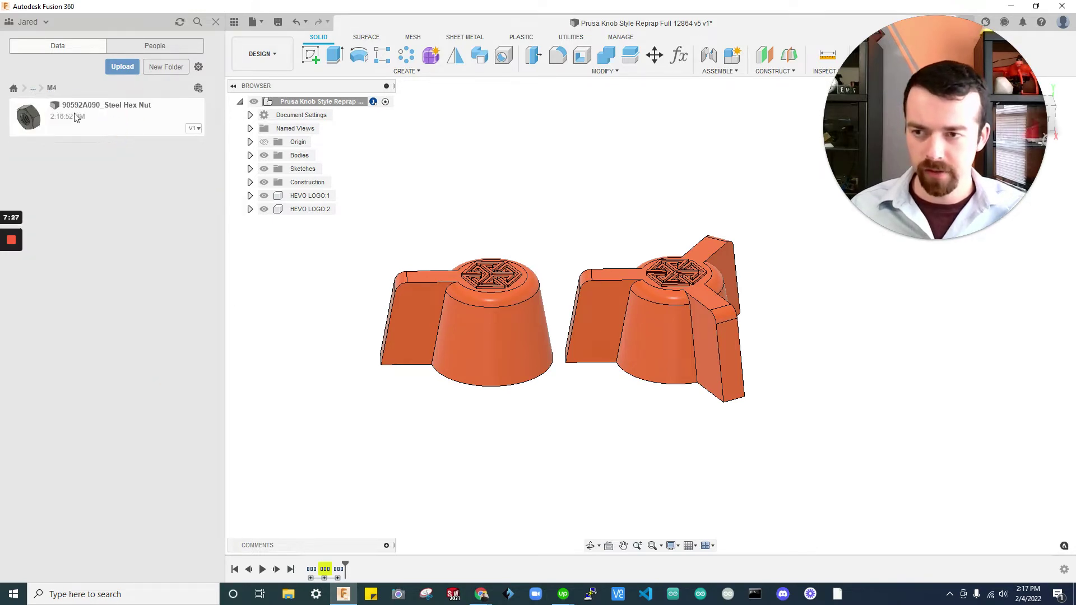
drag(64, 116, 615, 181)
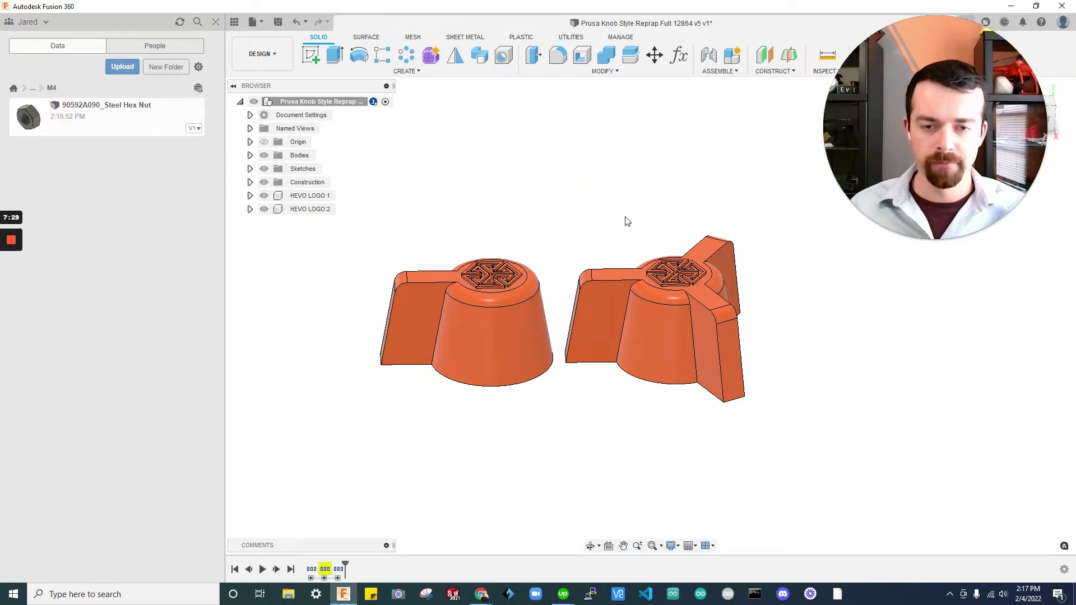
scroll(591, 250, up, 3)
scroll(577, 250, down, 6)
shift+middle_drag(577, 250, 677, 321)
scroll(690, 289, up, 5)
shift+middle_drag(648, 269, 444, 291)
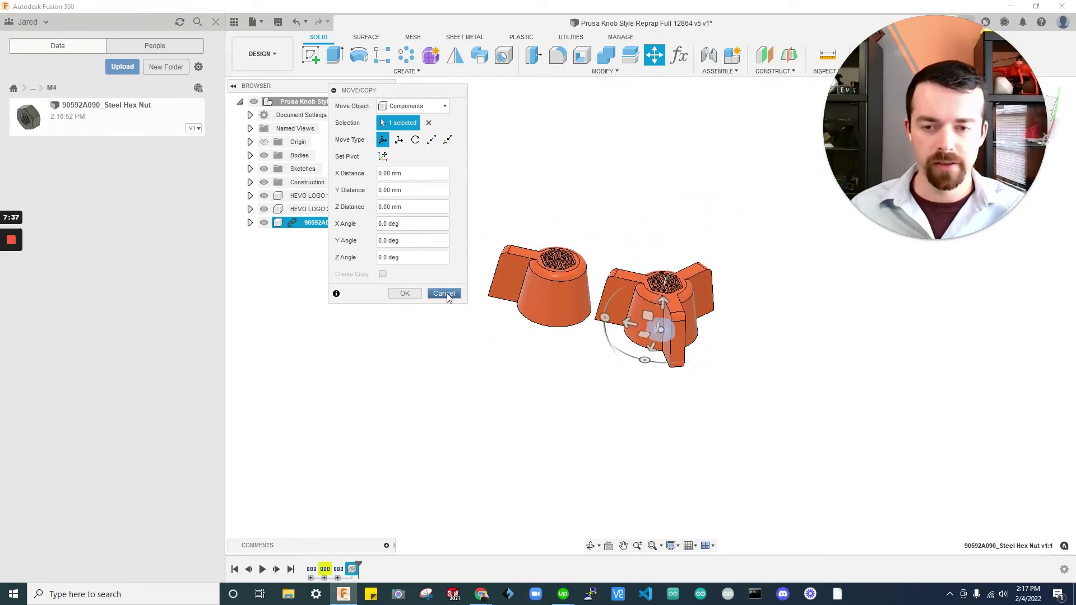
click(446, 295)
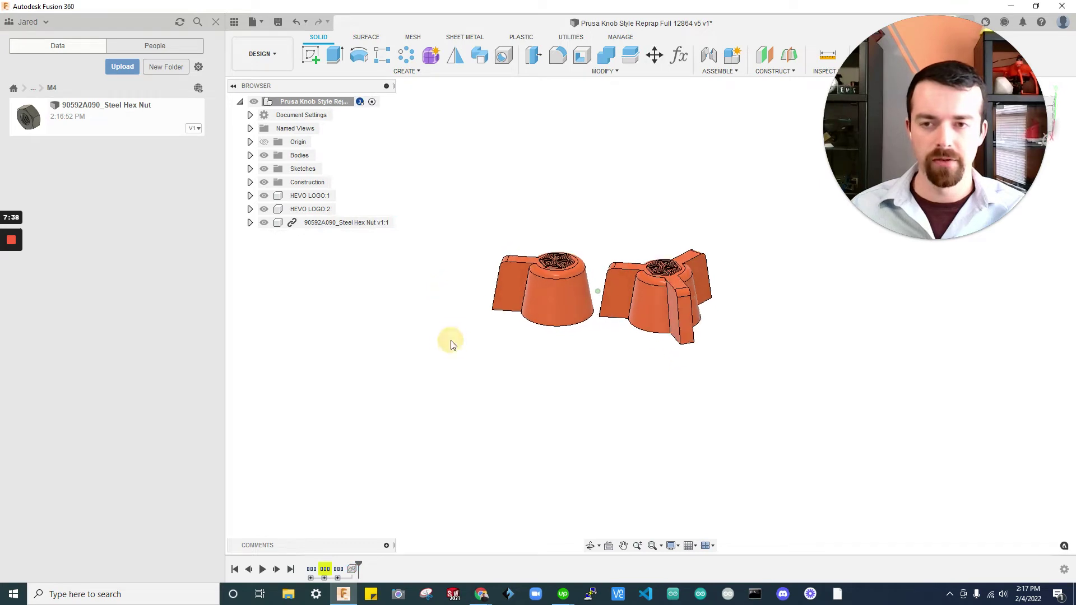
Create a new design and save it as Untitled in the M4 nuts folder.
click(263, 22)
click(281, 40)
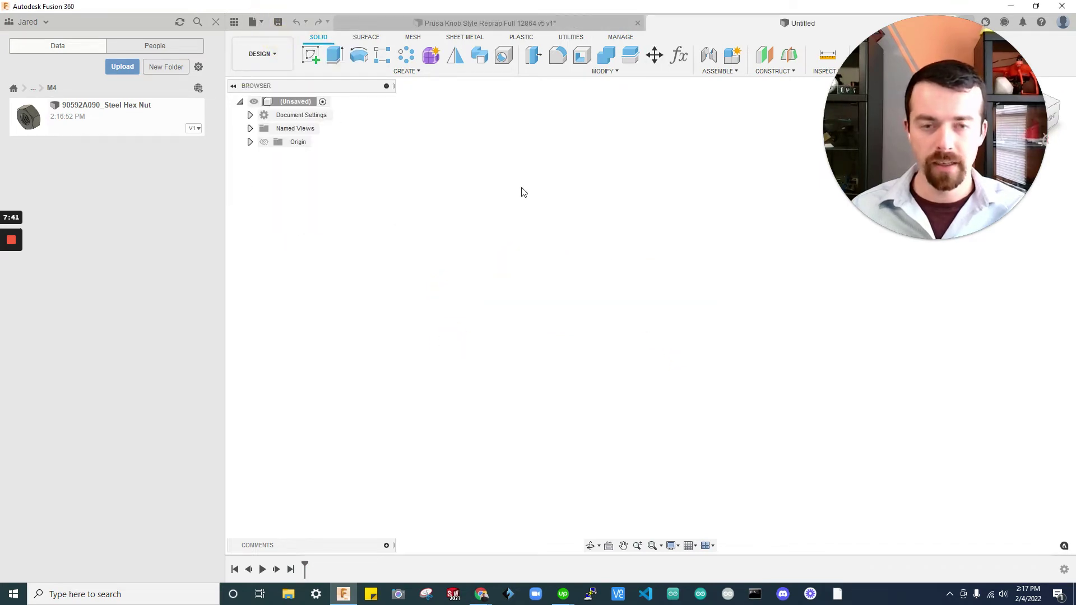
key(ctrl+s)
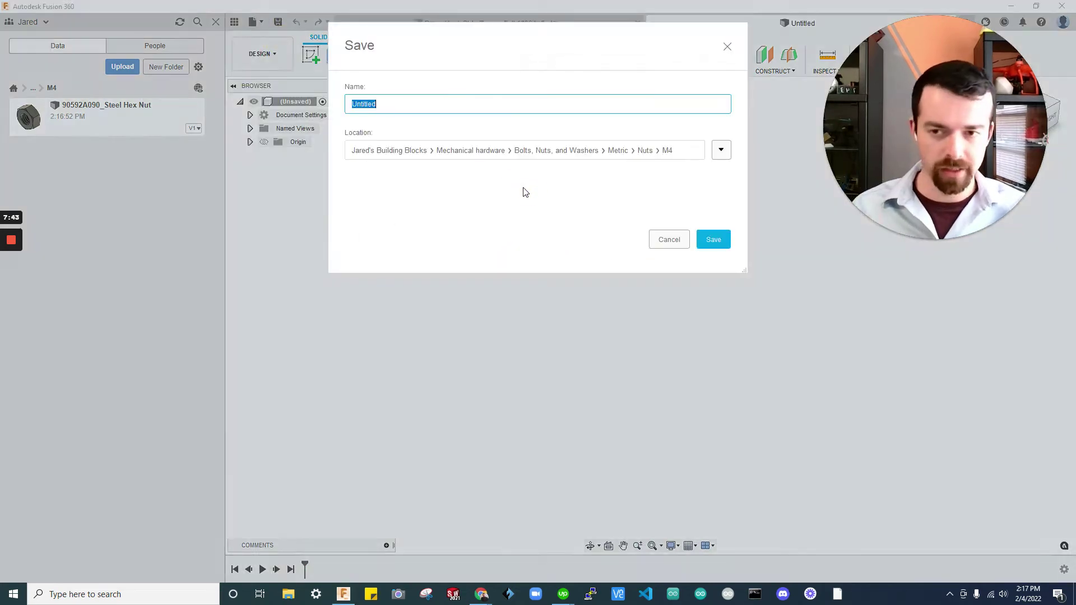
key(Escape)
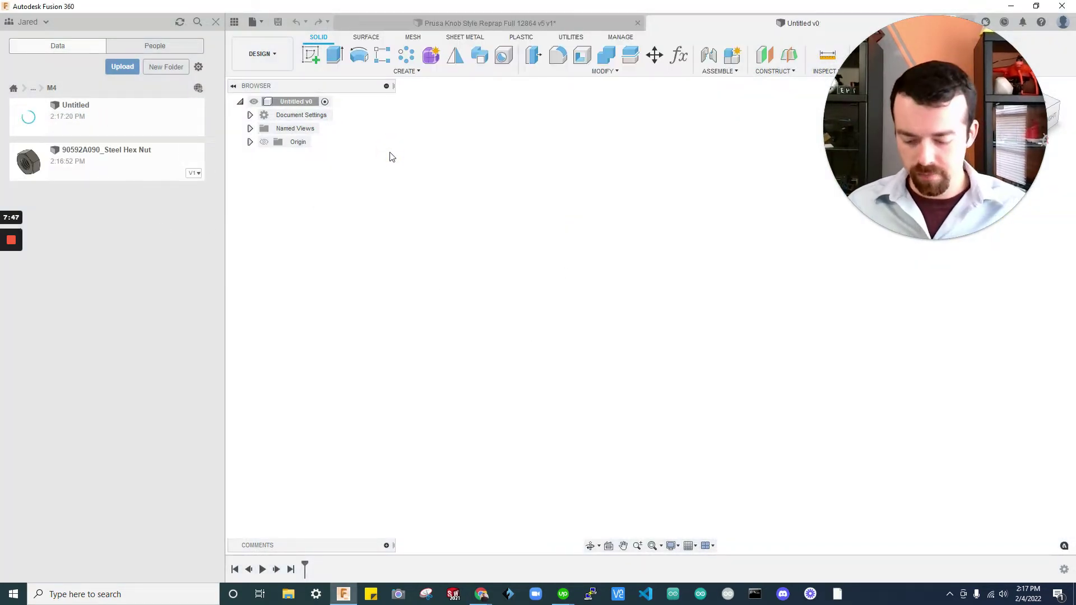
Save a copy of the empty design under the name M4 bolt knob assembkly.
click(260, 21)
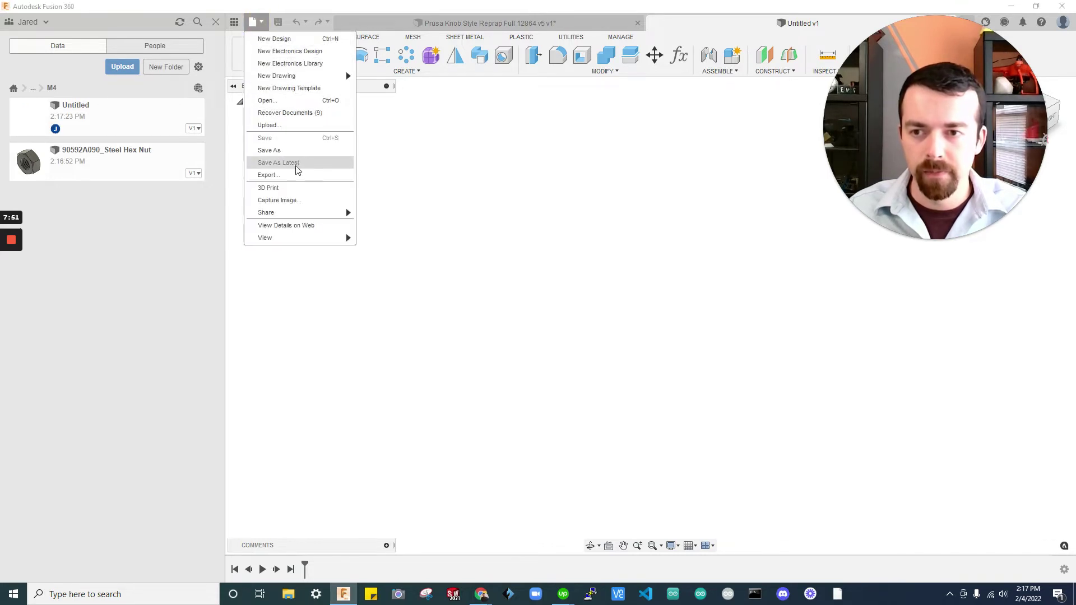
click(296, 150)
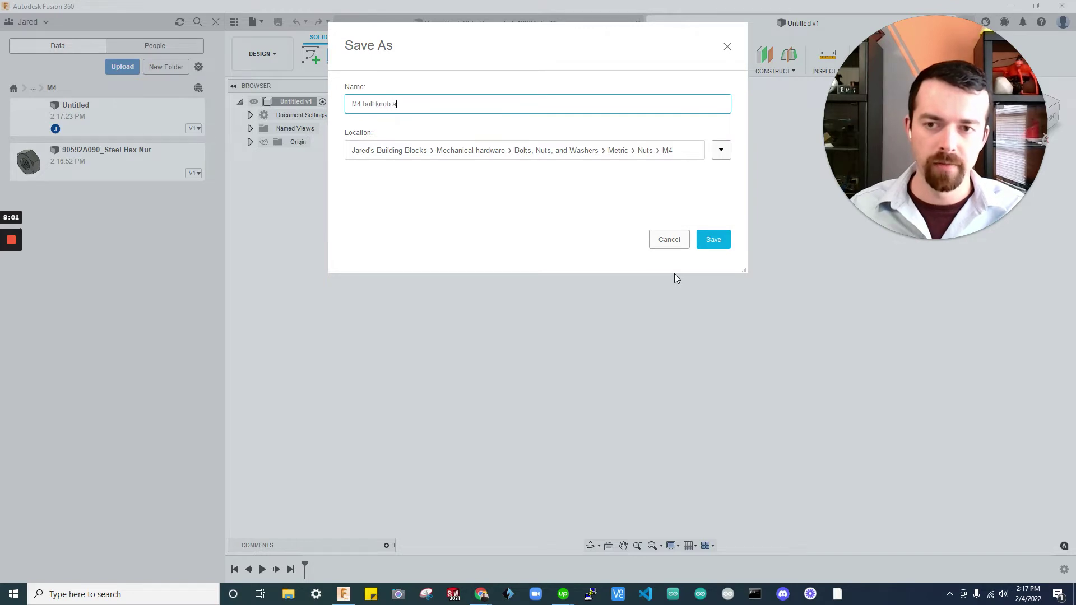
text(bkly)
key(Return)
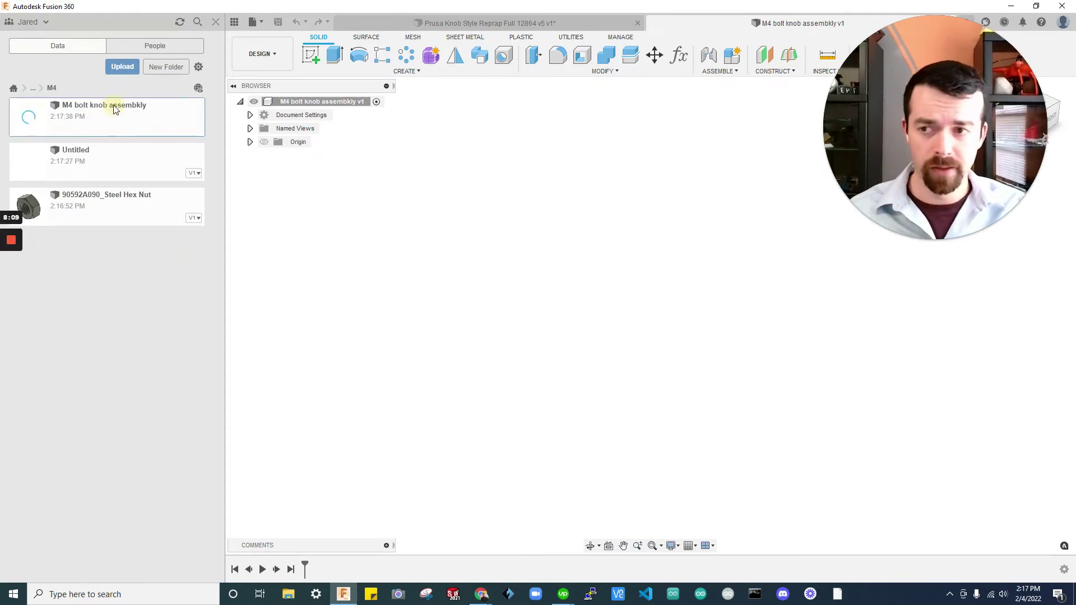
Move the M4 bolt knob assembkly design into the Mechanical hardware folder.
right_click(136, 124)
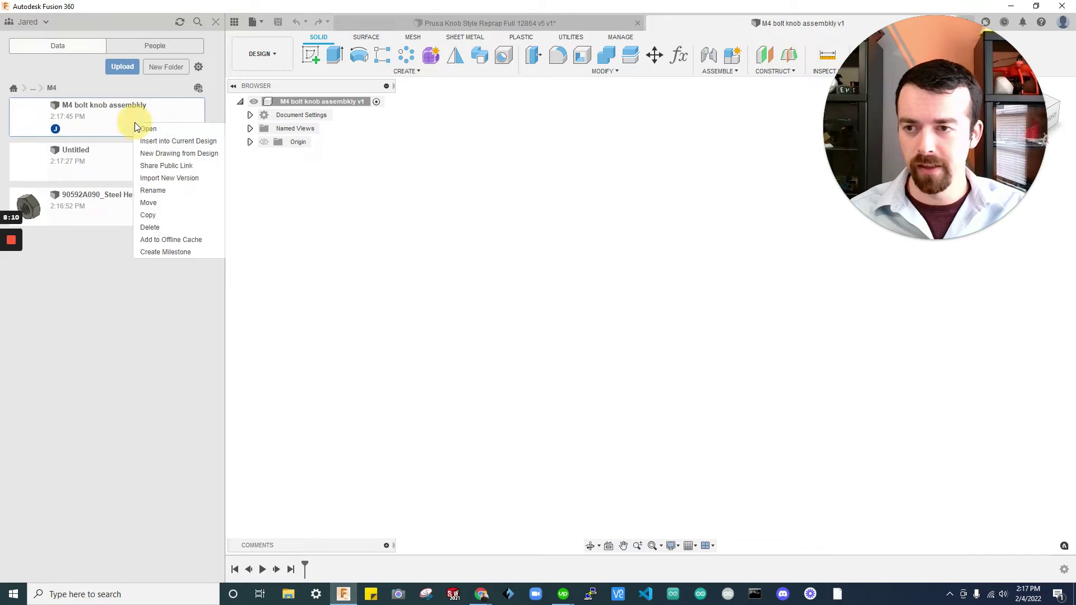
click(168, 205)
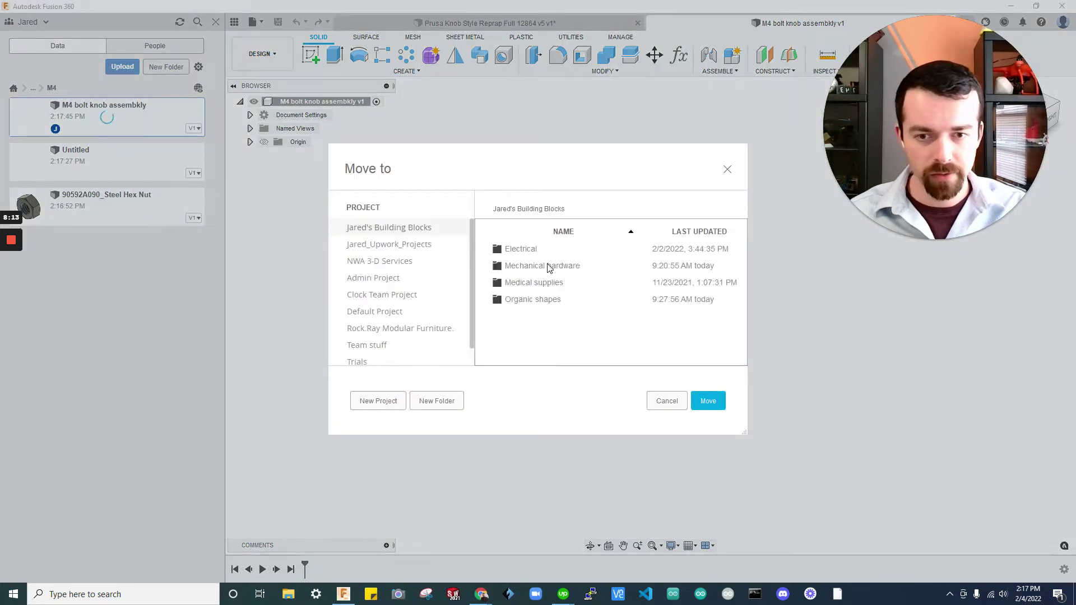
double_click(549, 267)
double_click(548, 267)
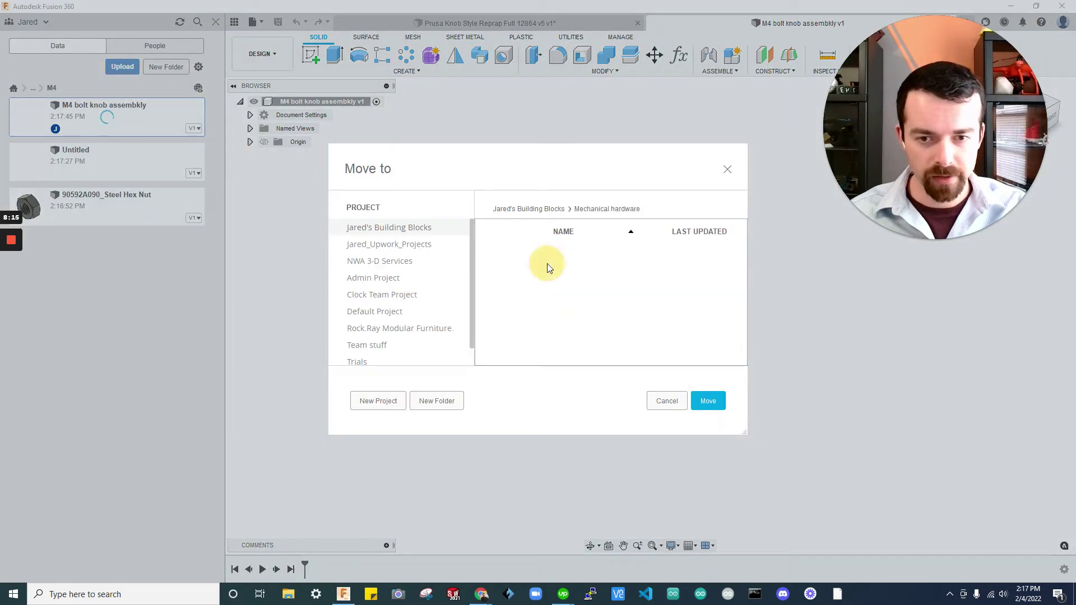
click(718, 405)
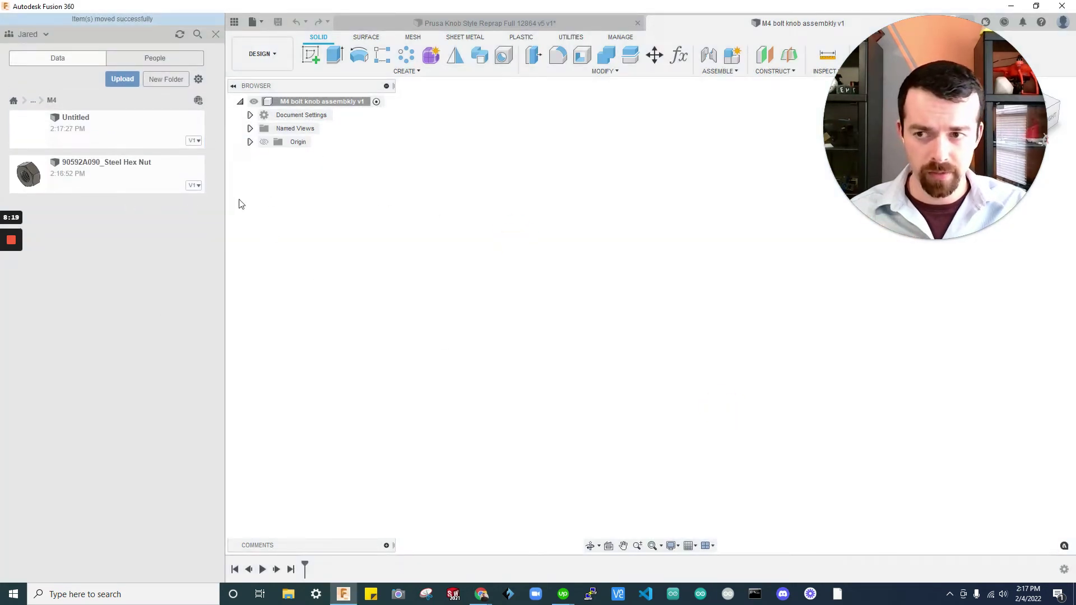
Insert 90592A090_Steel Hex Nut from the M4 nuts folder into the assembly.
drag(93, 178, 557, 251)
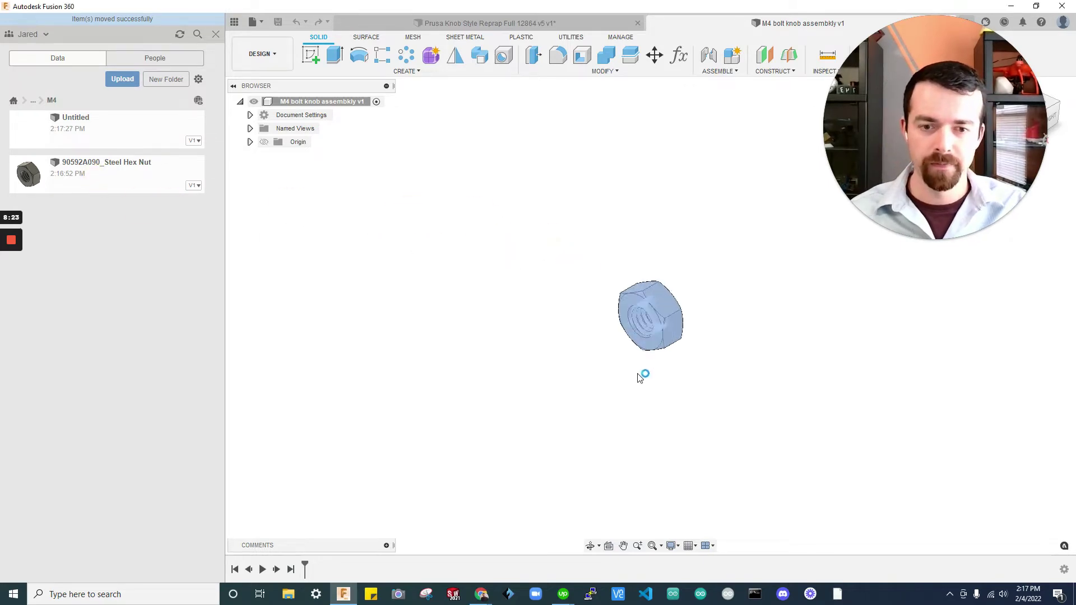
click(404, 294)
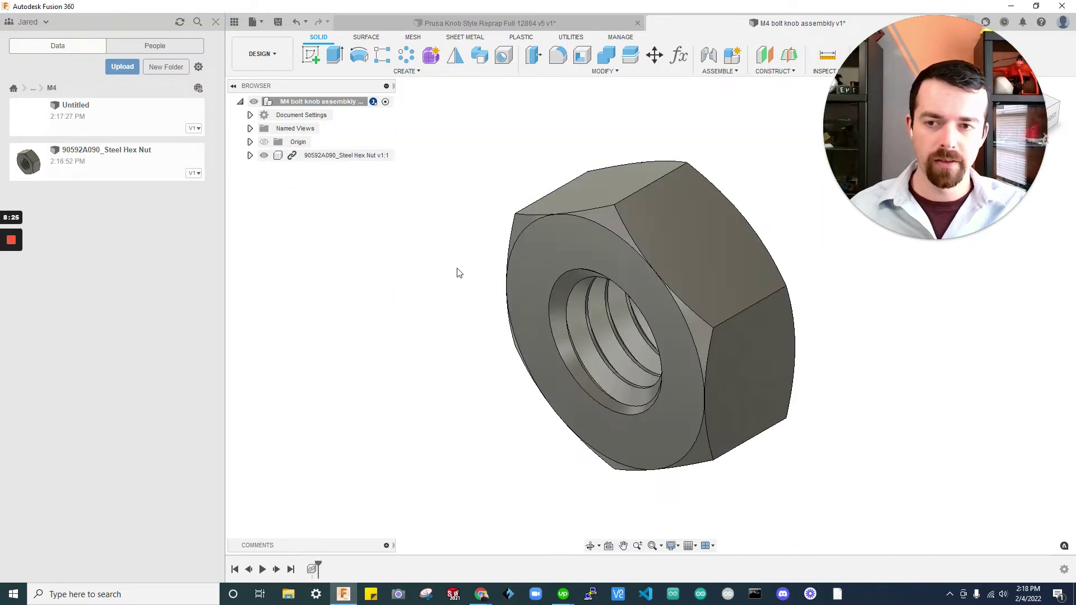
Go to the Metric Bolts M4 folder and insert the 91290A016 socket head screw into the assembly, positioned beside the nut.
click(29, 87)
click(50, 140)
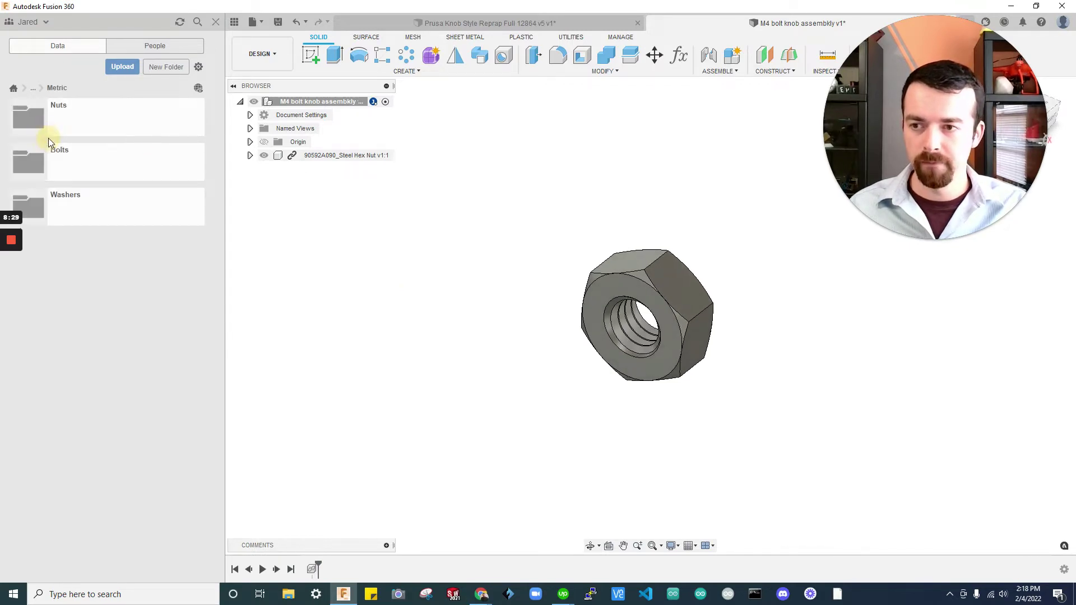
click(78, 166)
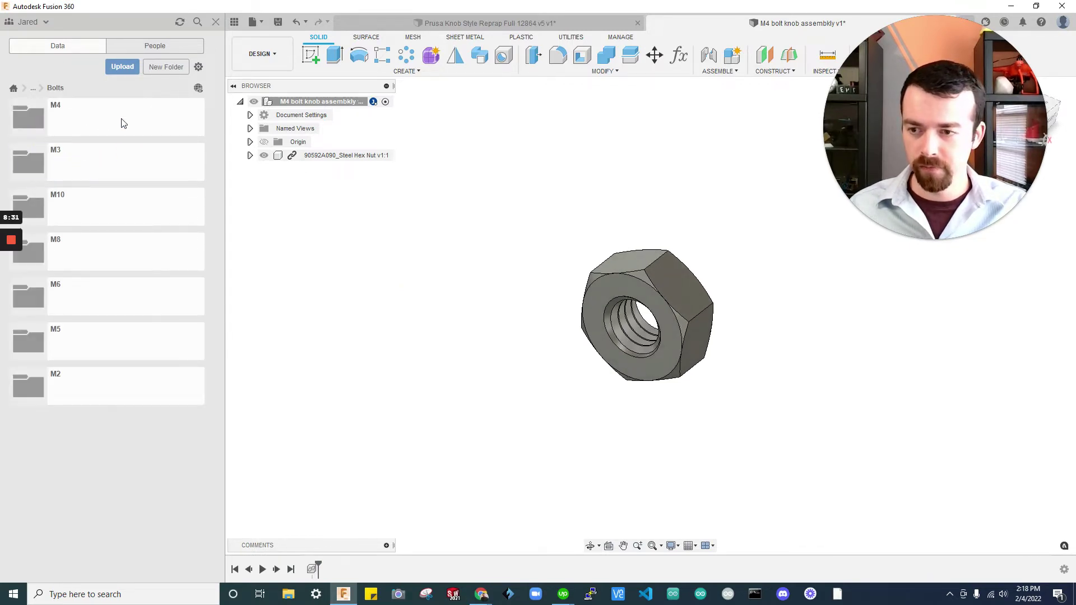
click(114, 122)
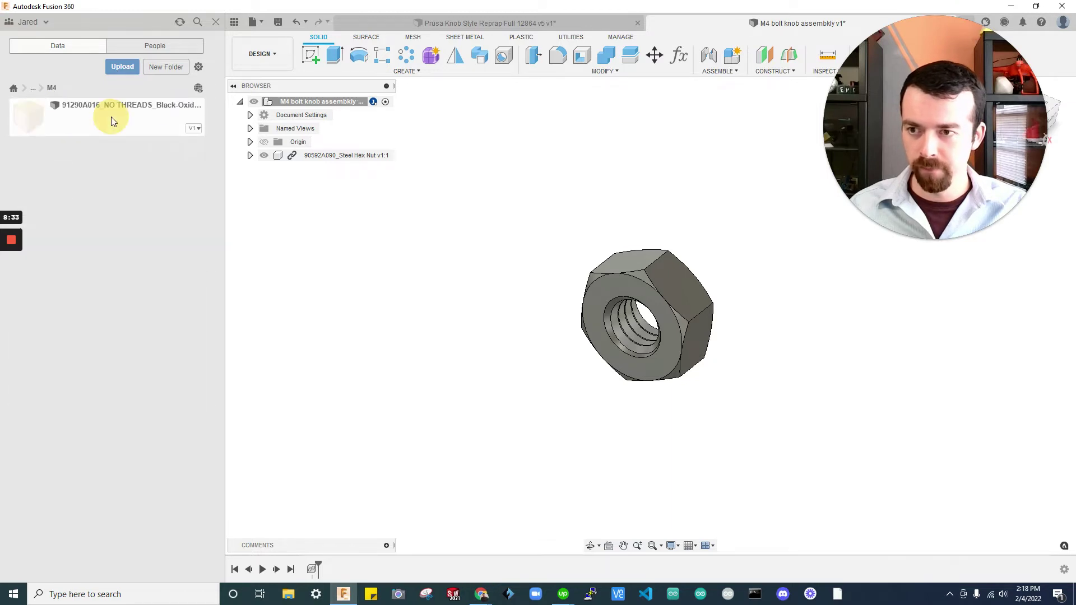
drag(89, 117, 494, 250)
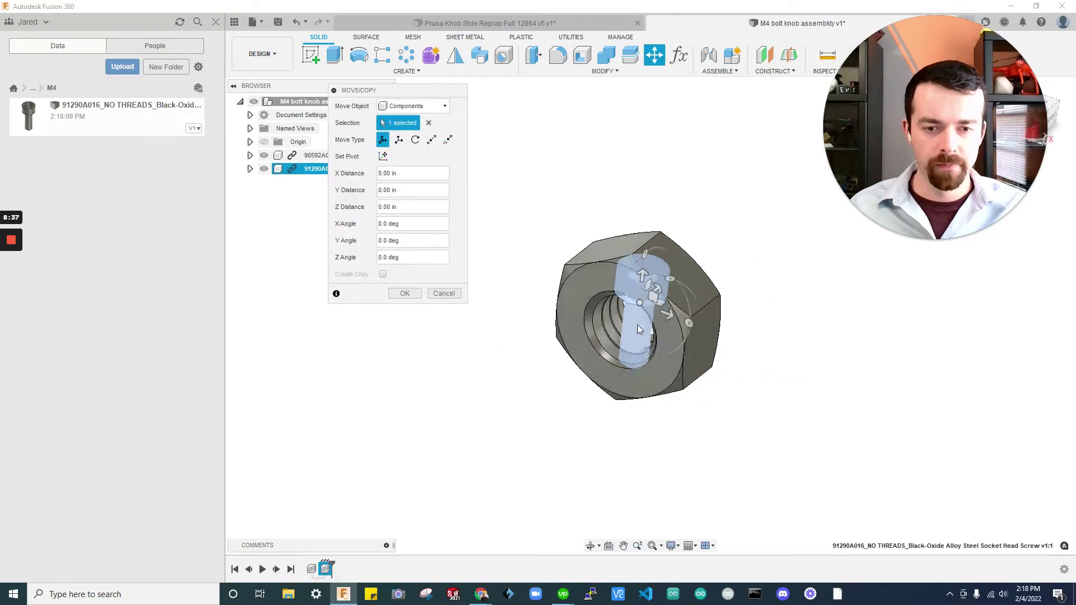
drag(657, 331, 508, 280)
click(396, 292)
Examine the socket head screw's shank and chamfered tip up close.
scroll(549, 284, up, 5)
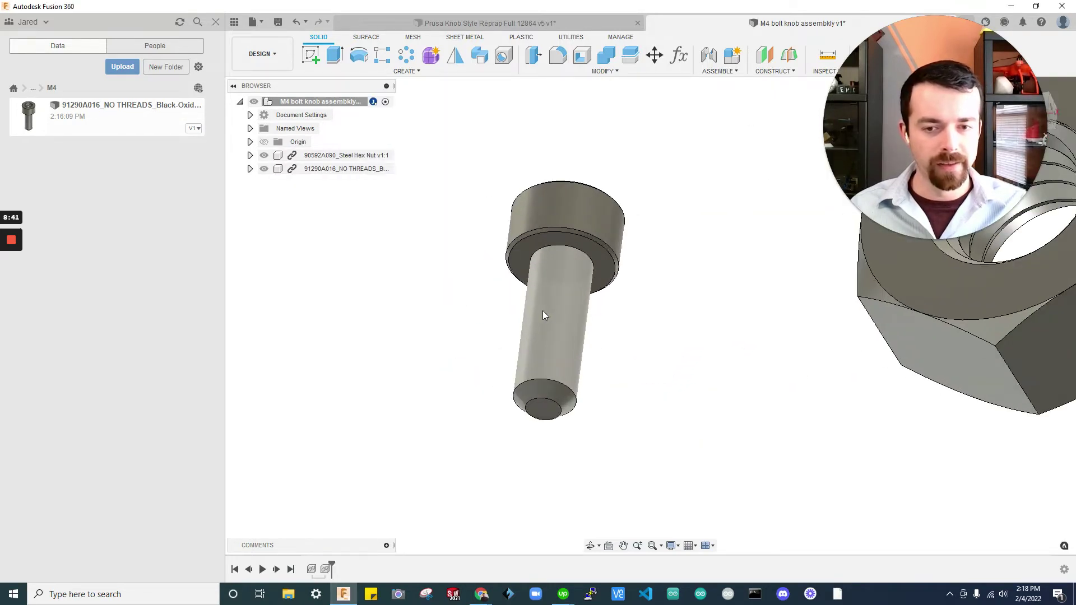
scroll(572, 427, down, 2)
click(591, 432)
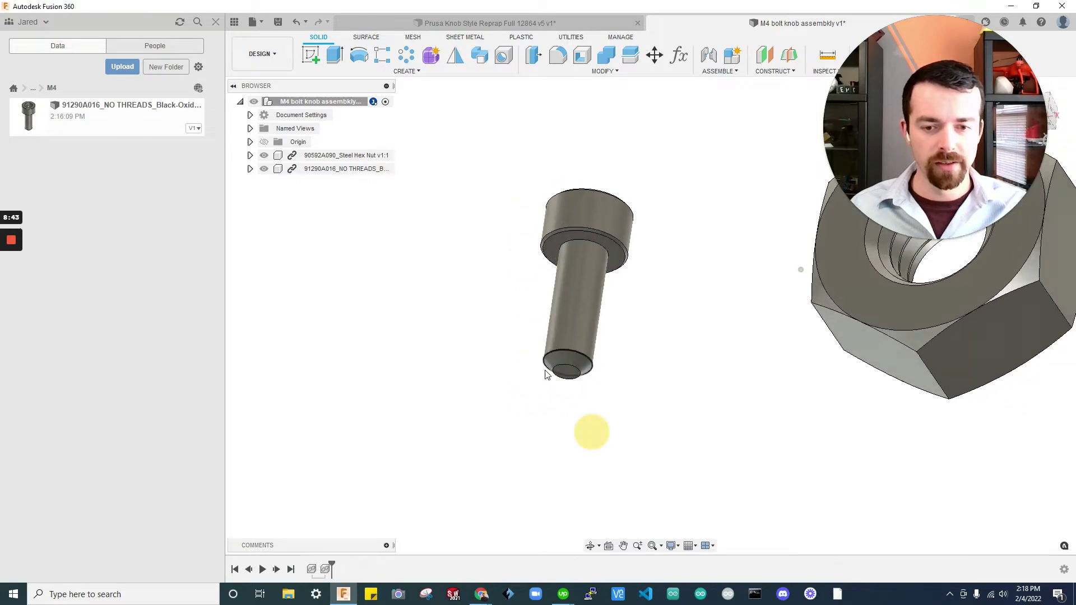
scroll(544, 367, up, 5)
click(572, 359)
key(Escape)
click(582, 395)
key(Escape)
click(574, 379)
click(693, 385)
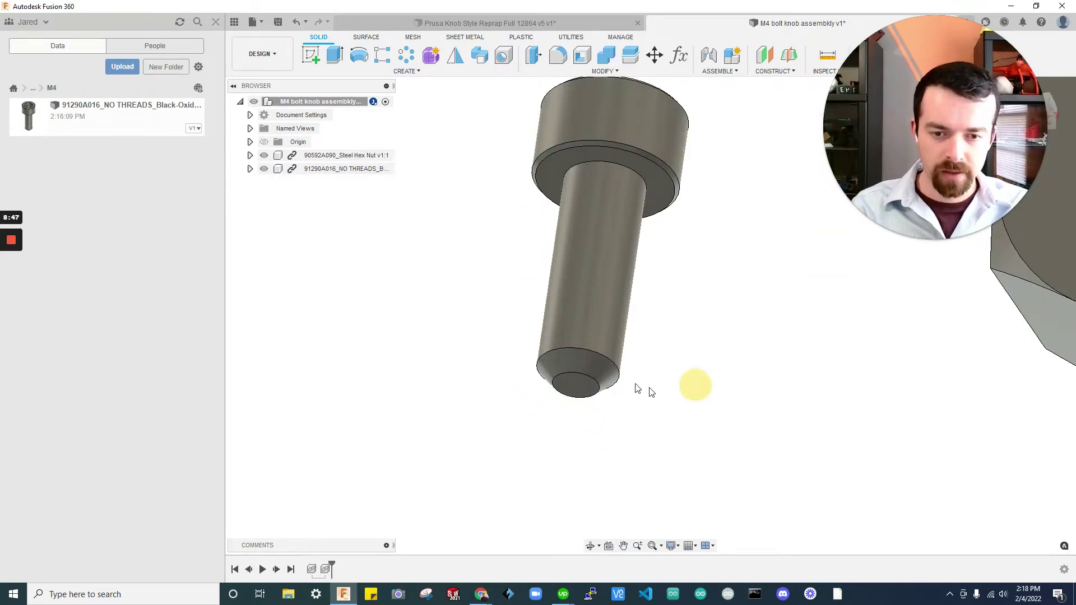
Create a sketch on the underside of the screw head, project that ring-shaped face into it and finish the sketch.
shift+middle_drag(737, 252, 651, 324)
click(664, 331)
key(c)
scroll(648, 264, up, 2)
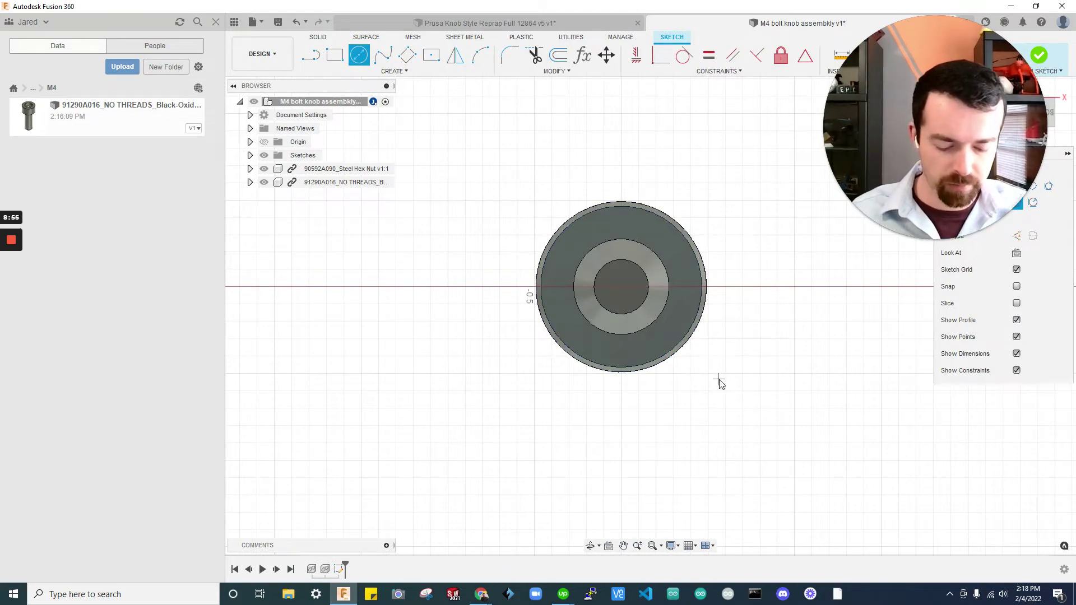
key(p)
click(673, 325)
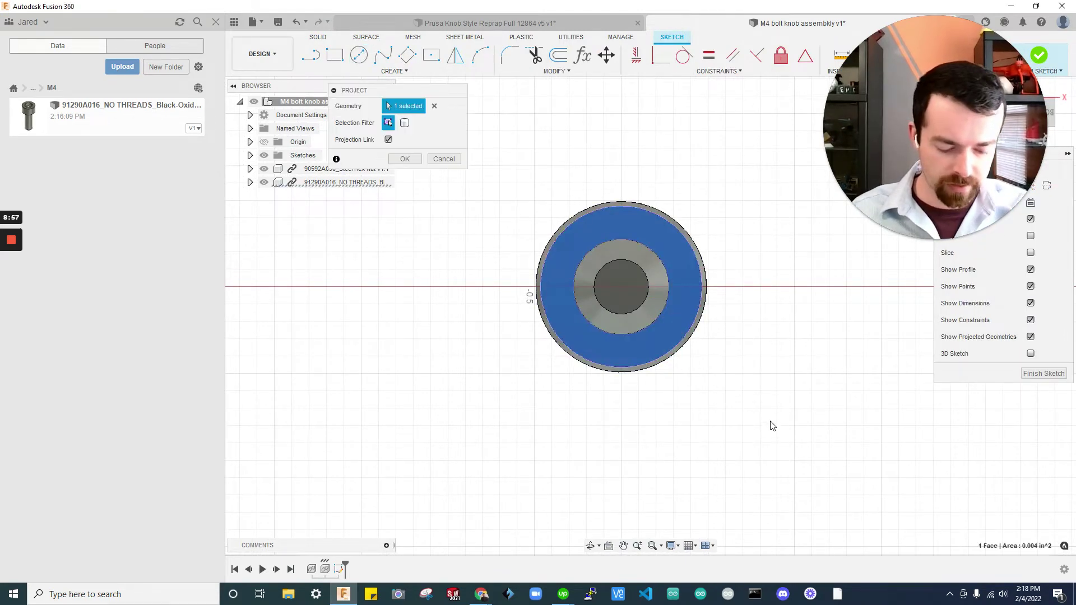
key(Return)
scroll(541, 247, down, 3)
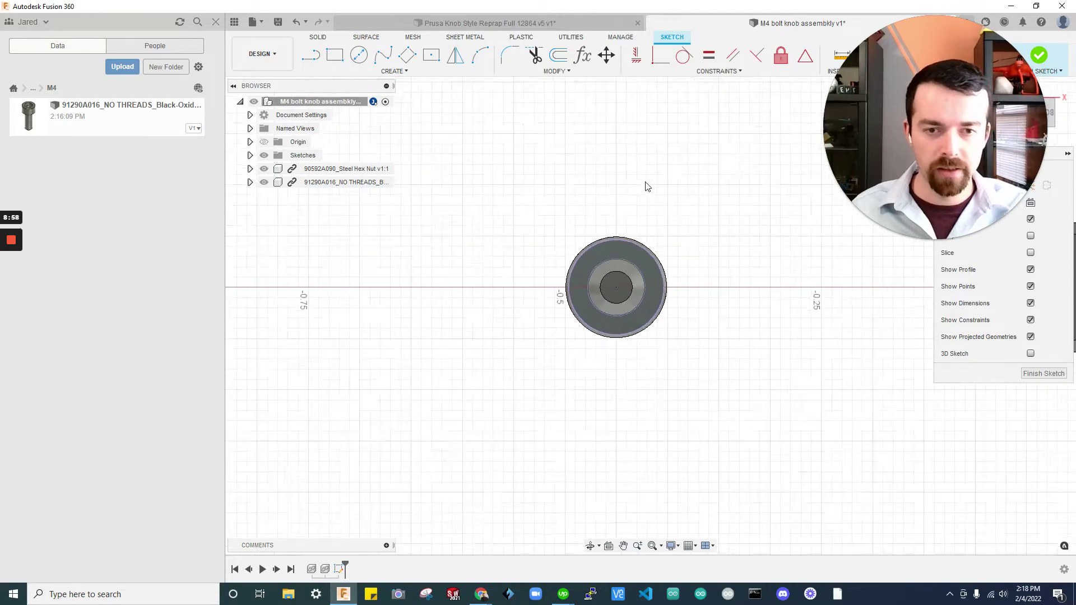
click(1038, 55)
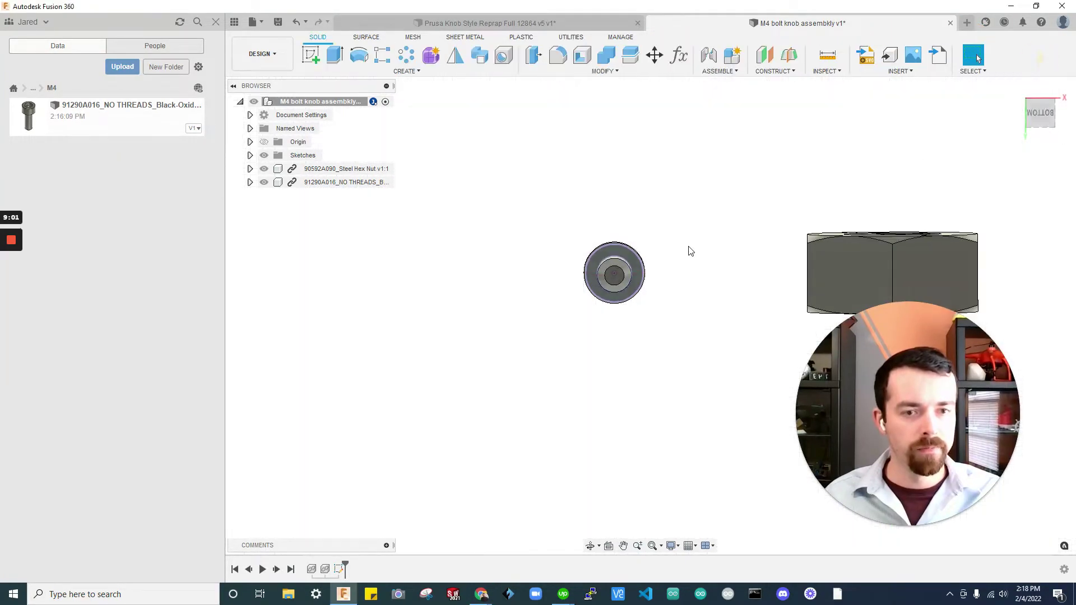
click(337, 65)
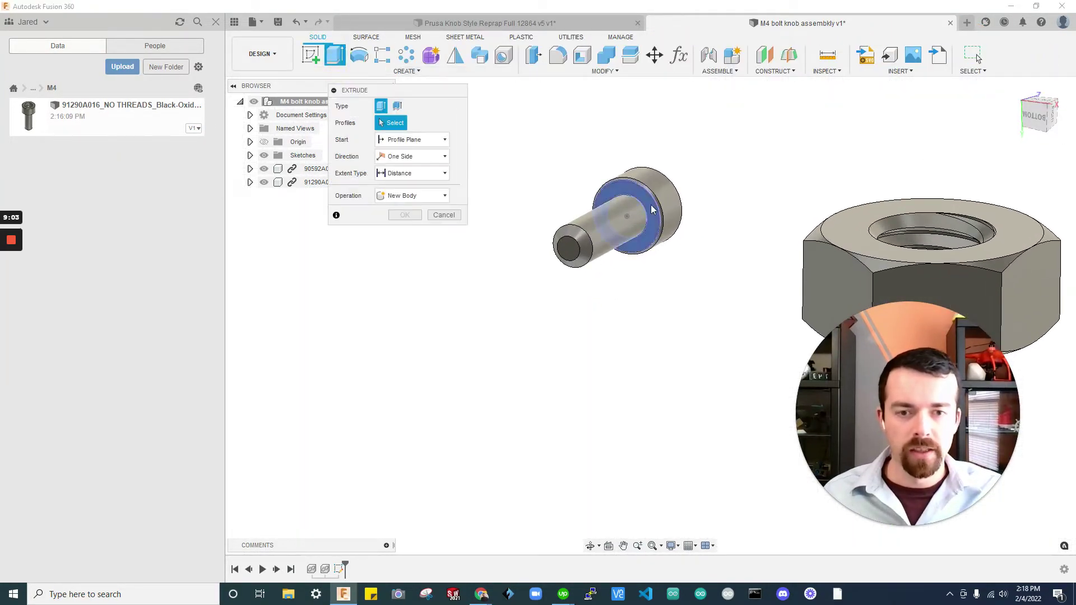
click(640, 223)
drag(640, 224, 663, 223)
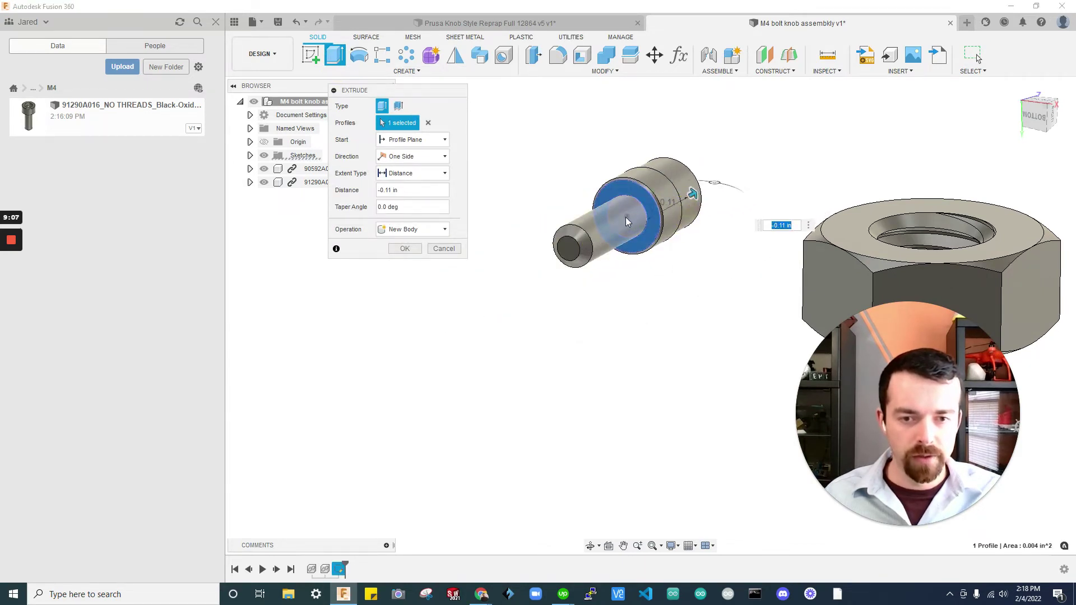
click(642, 225)
scroll(642, 225, up, 2)
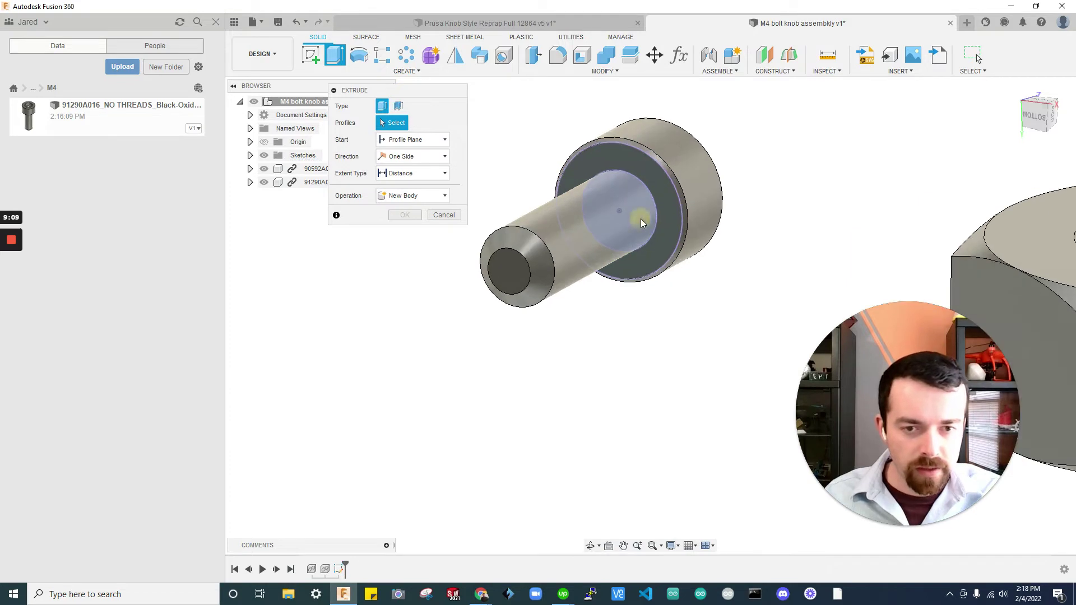
click(640, 219)
scroll(685, 212, down, 4)
drag(685, 211, 561, 271)
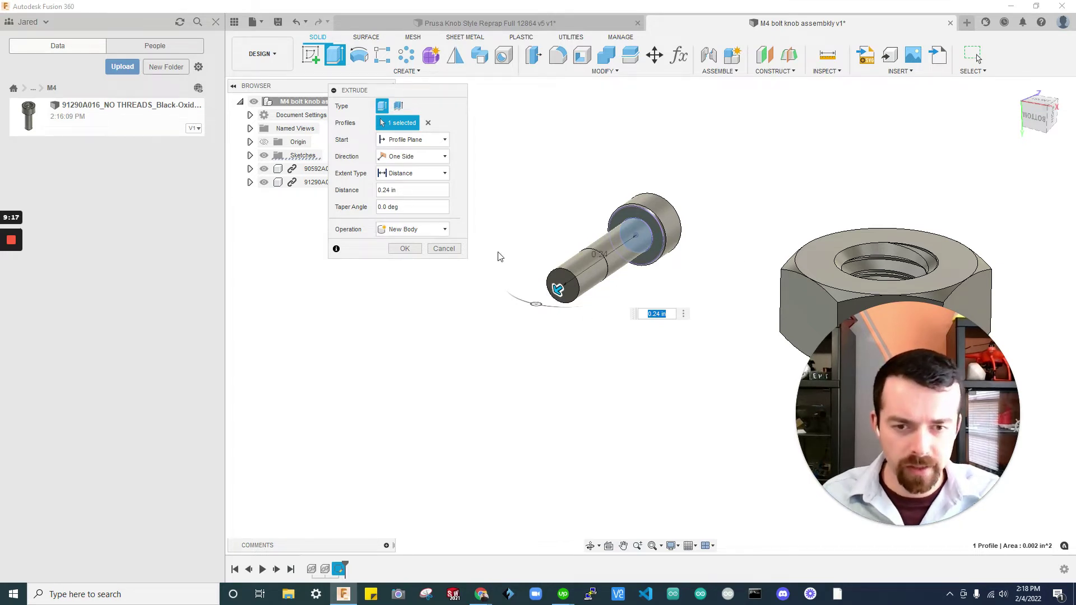
key(Escape)
Go to the Handles and knobs folder under Mechanical hardware and select the Prusa Knob Style Reprap Full 12864 v5 design.
scroll(694, 188, down, 4)
shift+middle_drag(740, 358, 791, 382)
drag(900, 449, 968, 90)
click(929, 473)
click(34, 89)
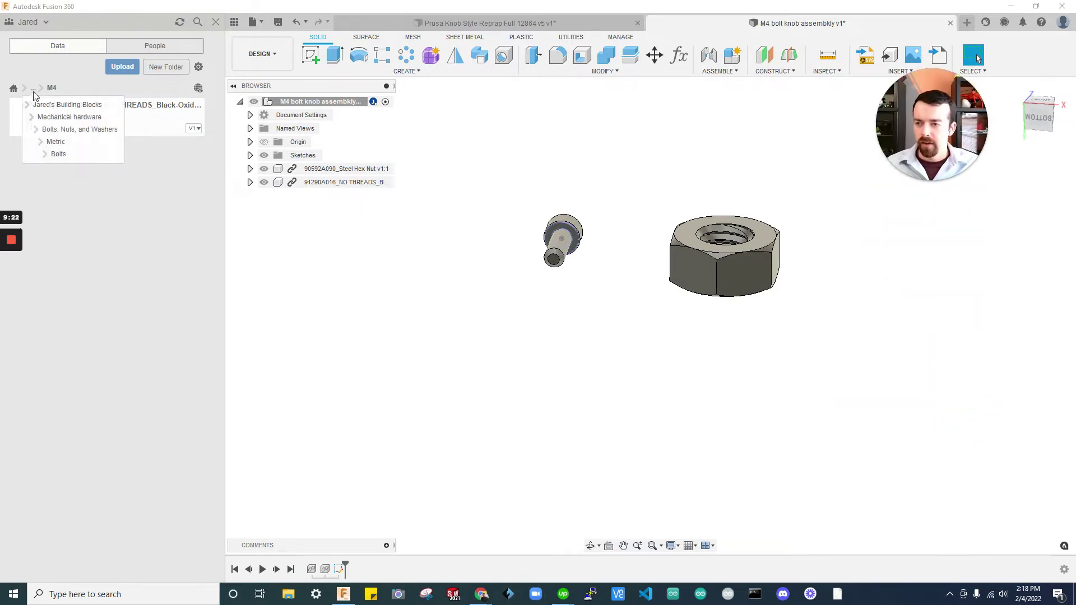
click(52, 117)
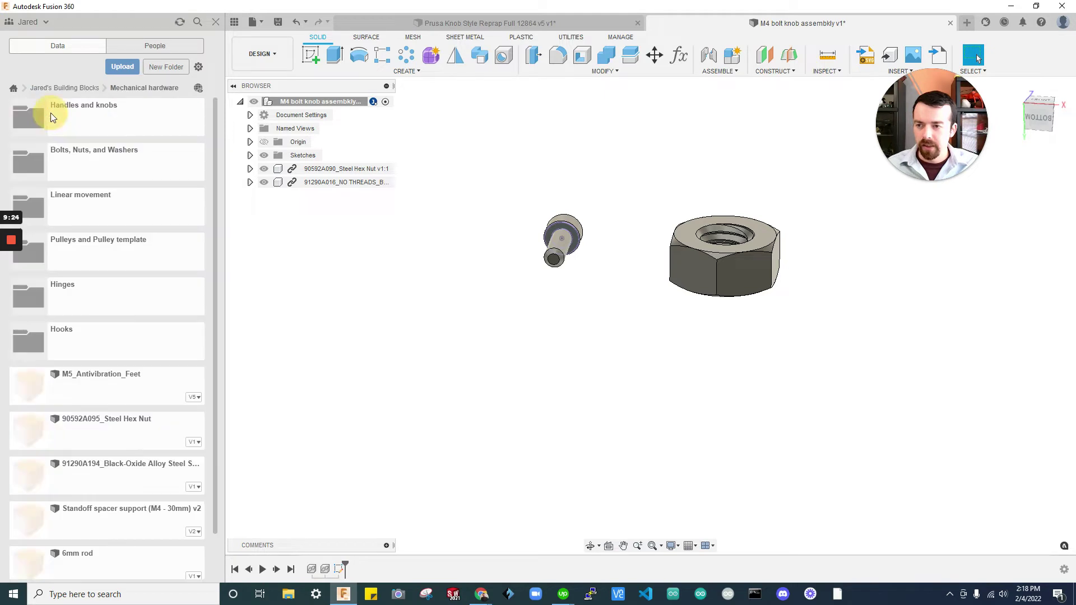
click(90, 111)
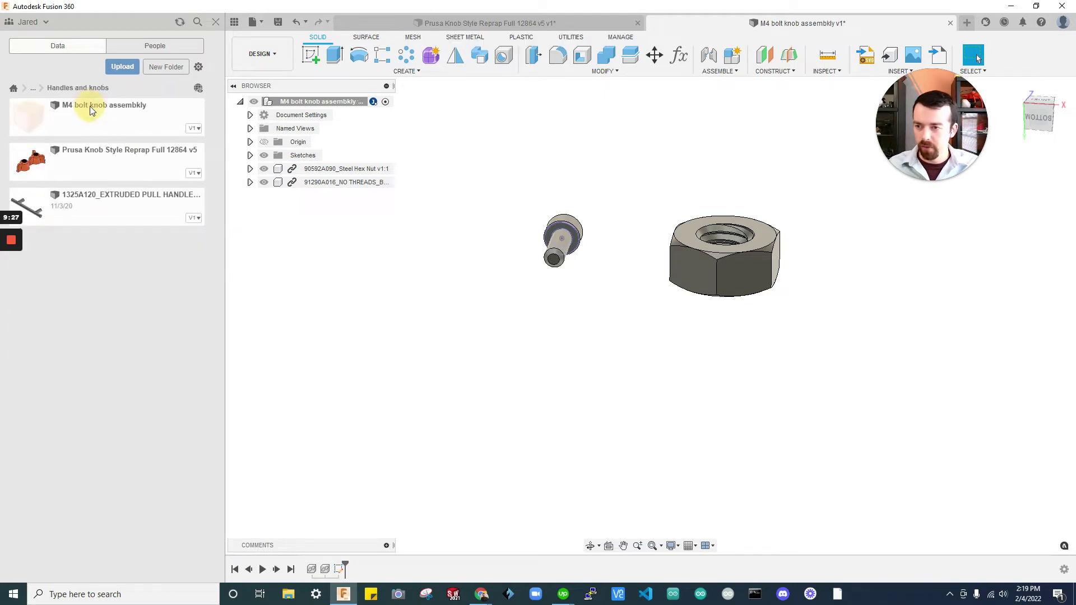
click(90, 175)
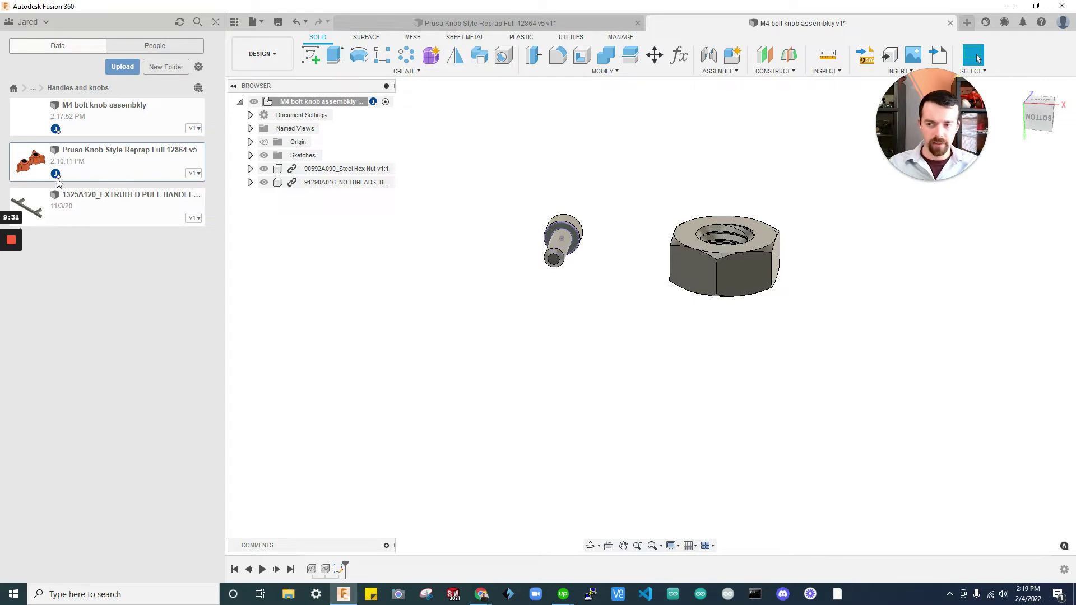
Switch to the open Prusa Knob Style Reprap Full 12864 design and delete its 90592A090 Steel Hex Nut component.
click(474, 24)
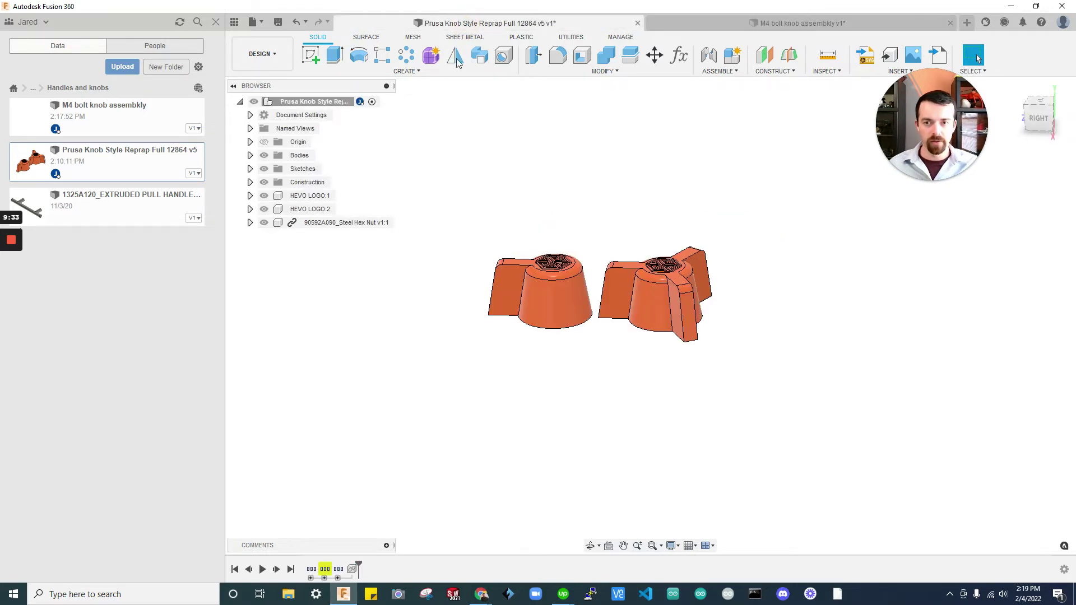
shift+middle_drag(673, 306, 699, 308)
drag(678, 291, 677, 375)
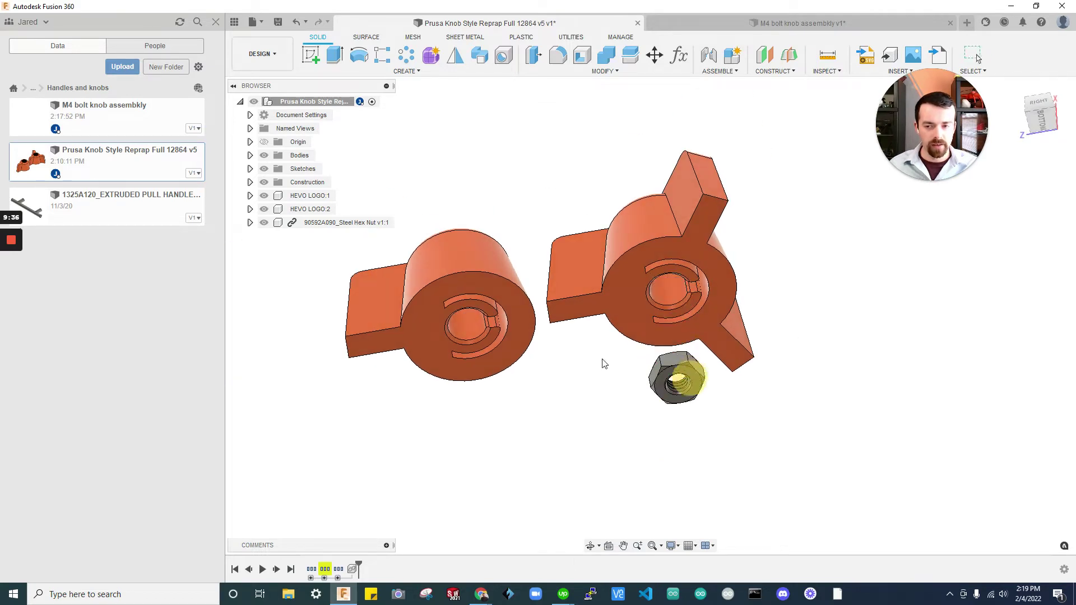
right_click(370, 227)
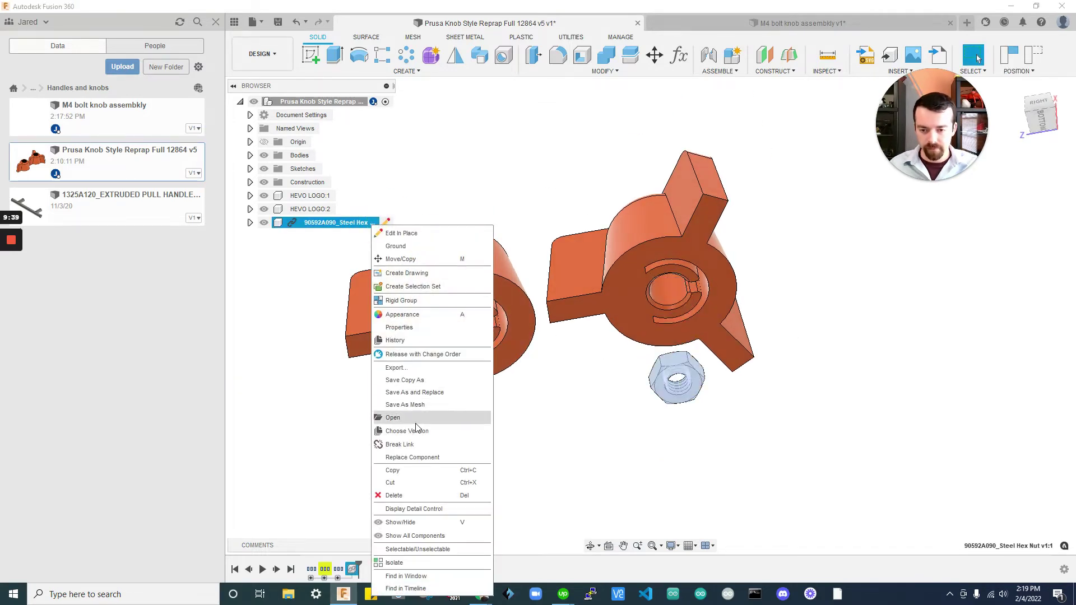
click(425, 497)
Try to remove the bore of the three-winged knob by suppressing the extrude that cuts it in the last timeline group.
shift+middle_drag(521, 485, 723, 428)
scroll(646, 387, up, 5)
shift+middle_drag(645, 385, 665, 229)
scroll(628, 238, up, 4)
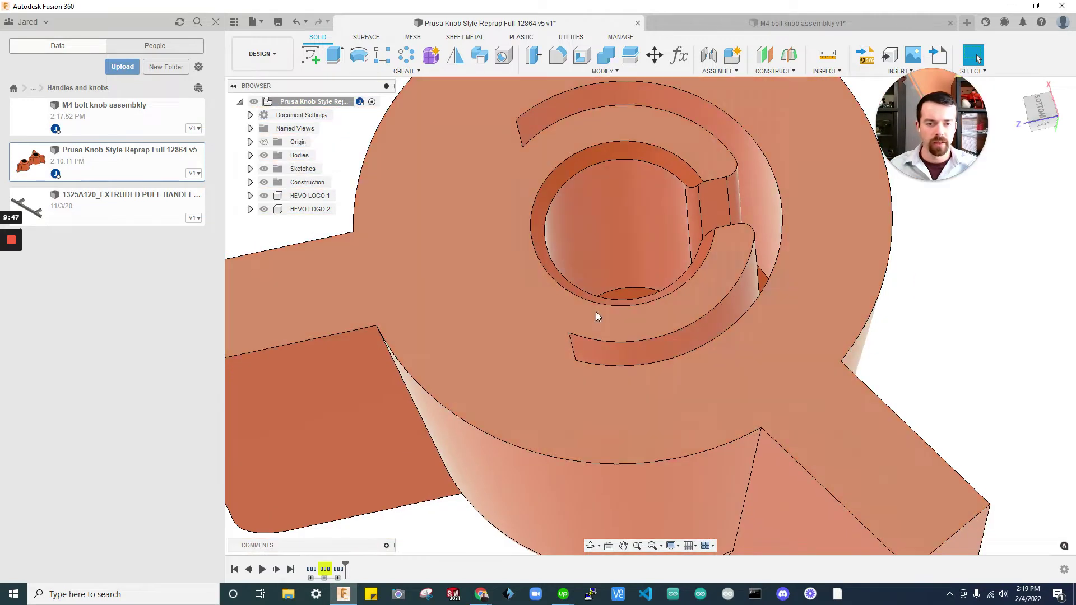
scroll(633, 238, down, 3)
click(631, 264)
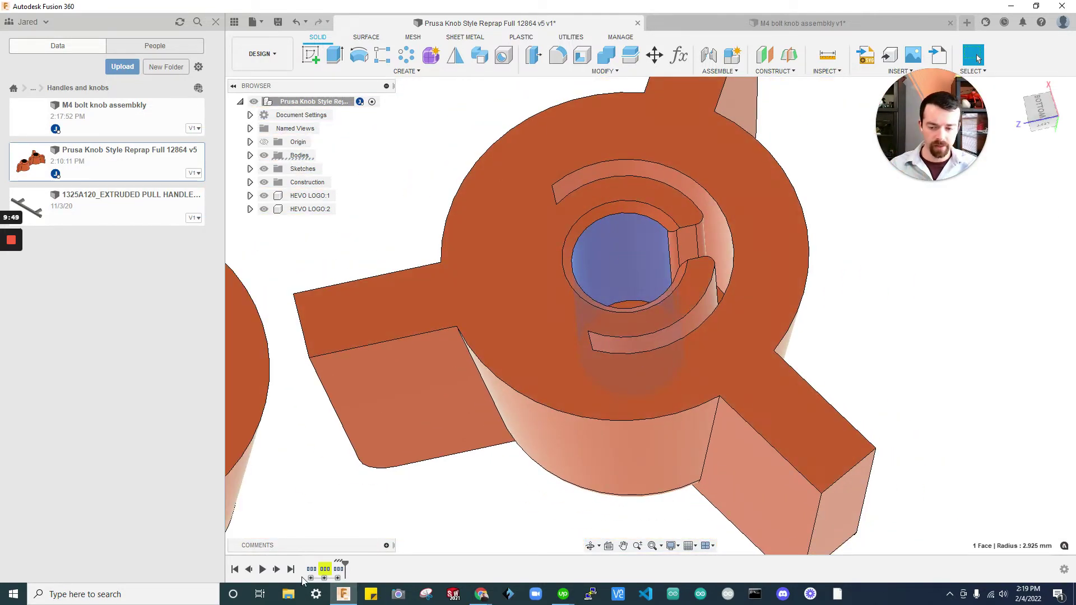
mouse_move(339, 568)
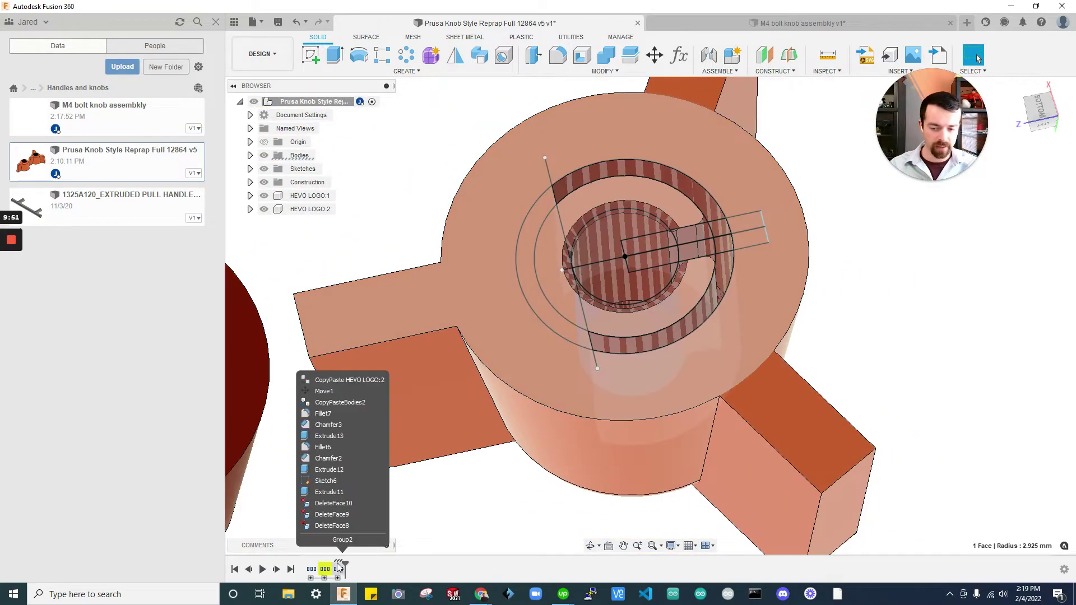
click(338, 579)
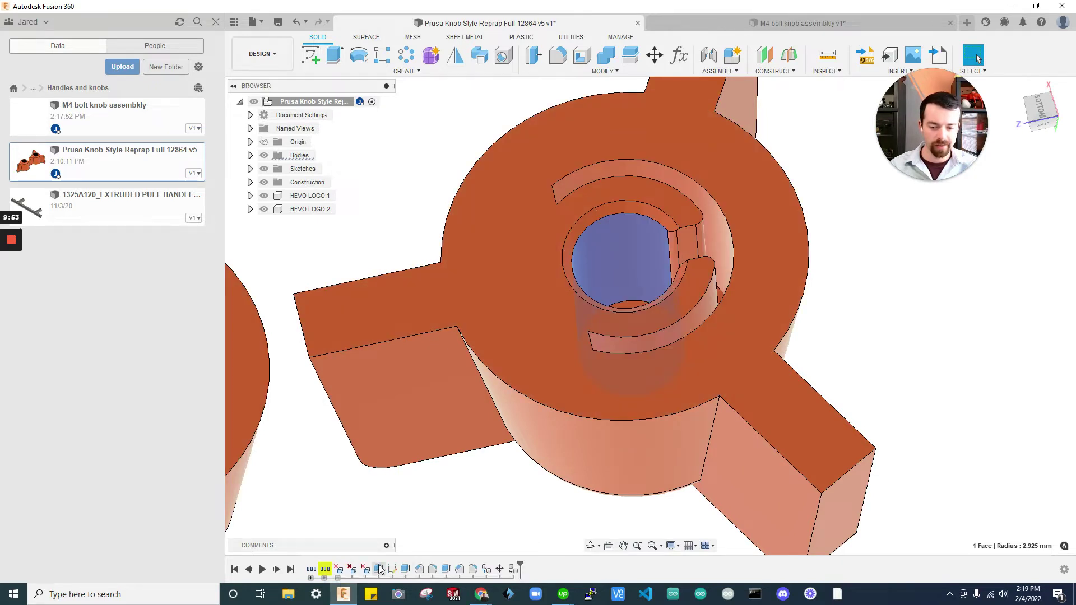
right_click(447, 570)
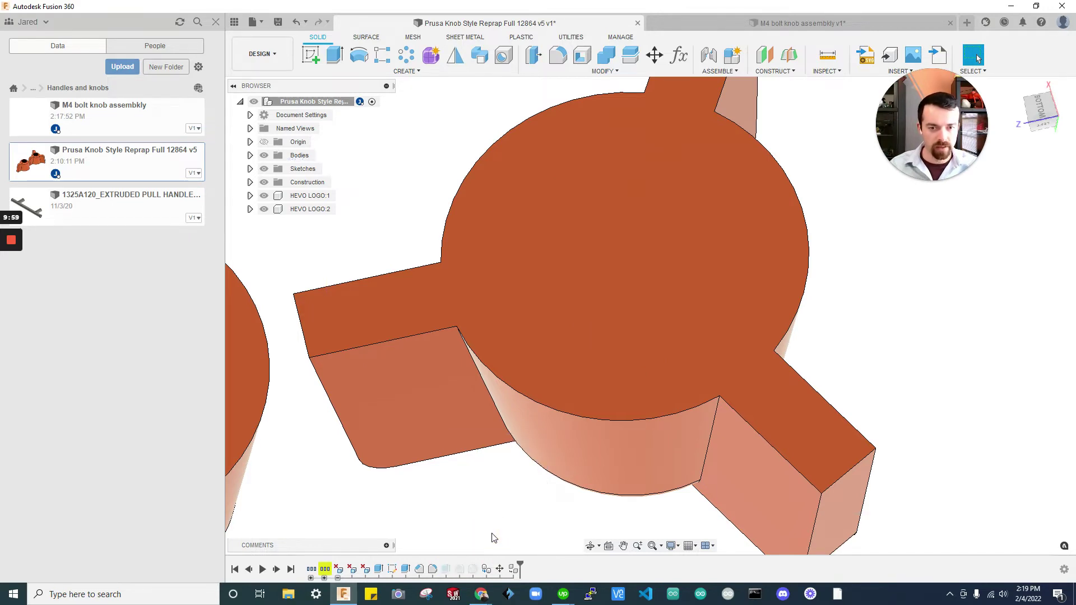
click(704, 286)
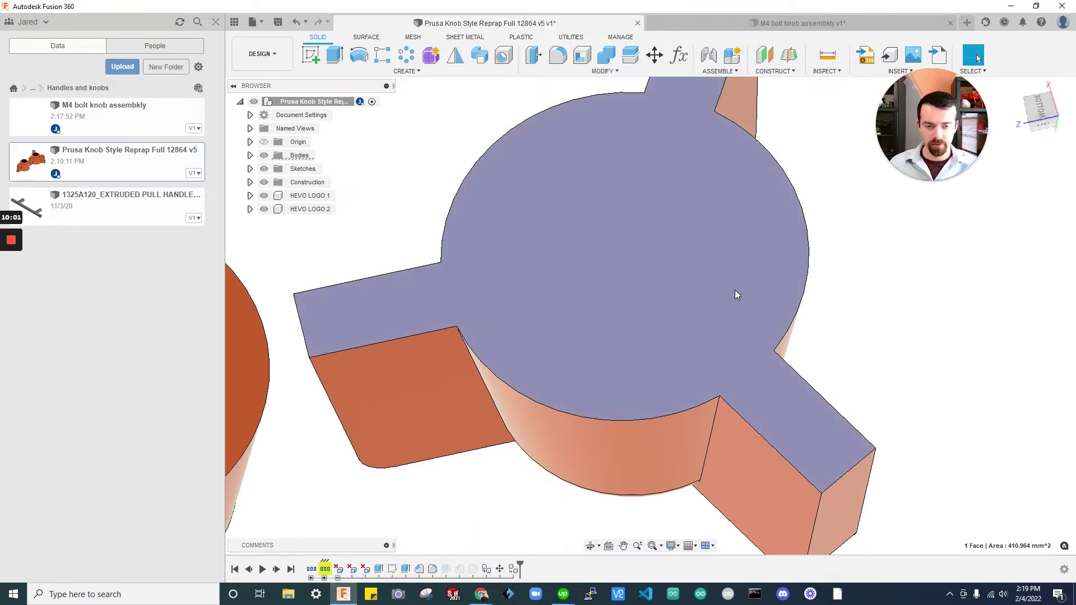
key(Delete)
Delete the slot, arc groove and bore faces from the underside of the three-winged knob to fill it solid.
click(644, 265)
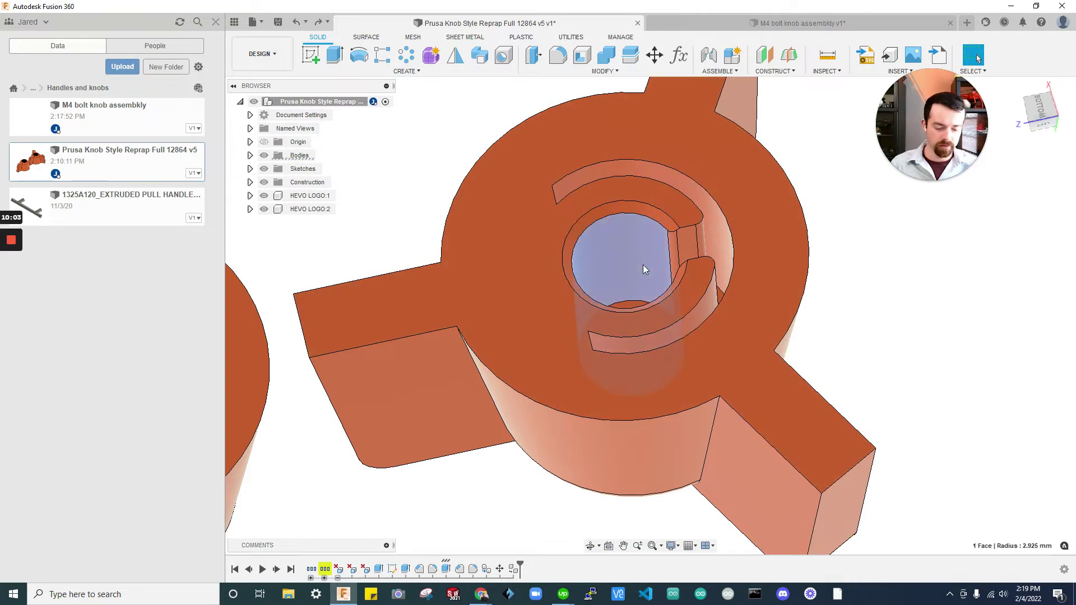
click(690, 241)
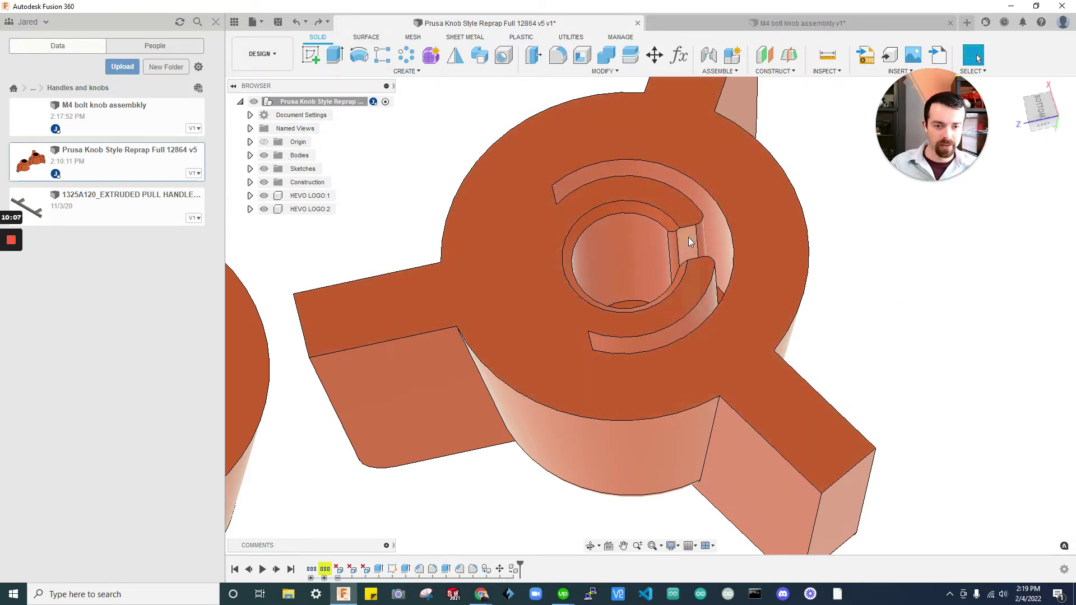
click(689, 242)
key(Delete)
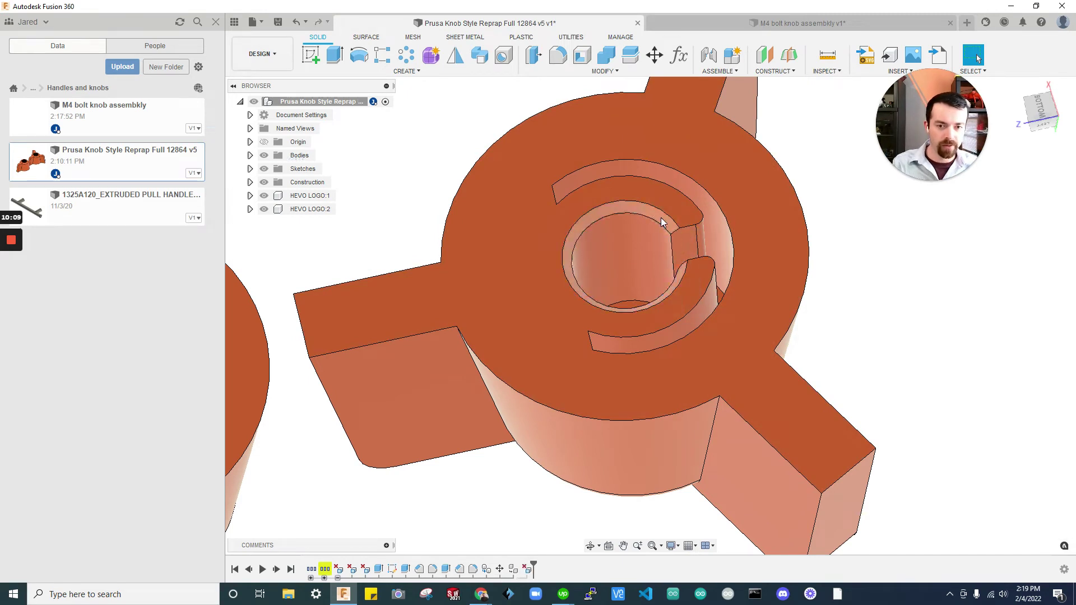
click(664, 248)
key(Delete)
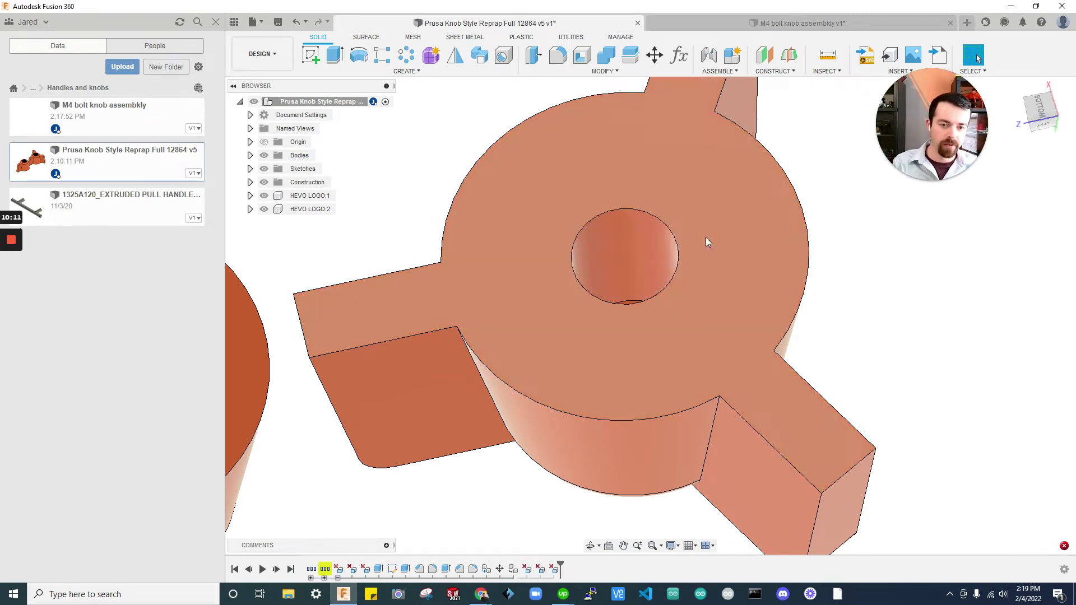
click(615, 257)
key(Delete)
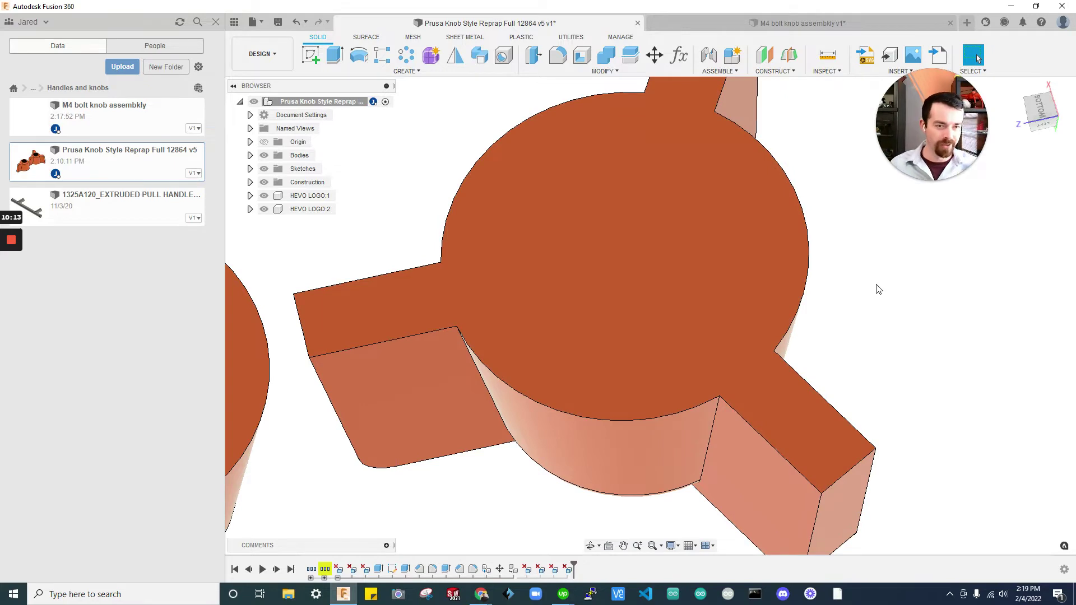
Collapse the last timeline group, review the preceding features one at a time and return to the end of the timeline.
click(527, 569)
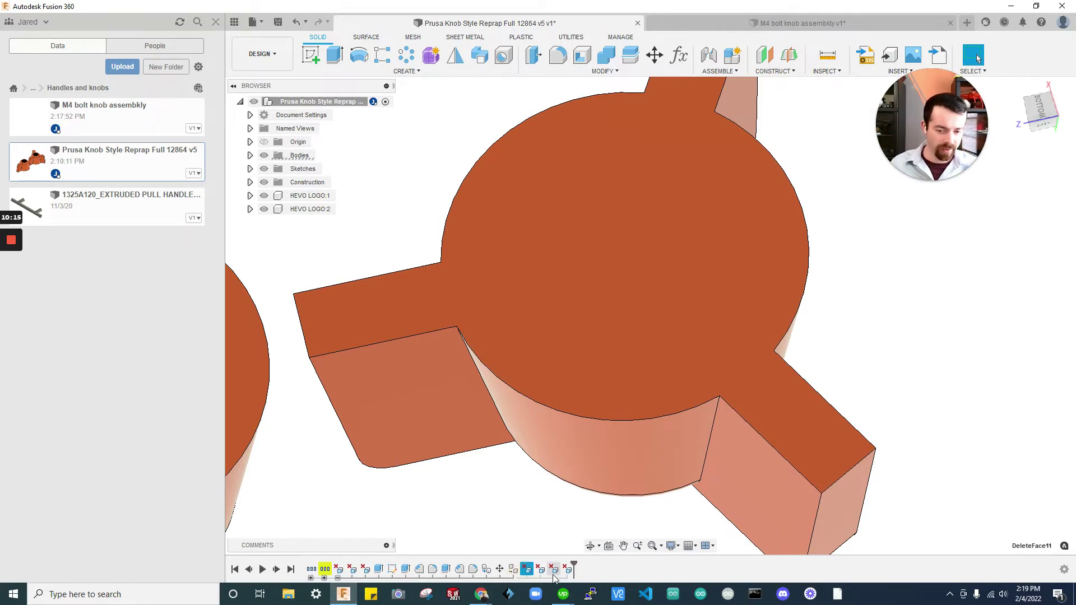
click(338, 579)
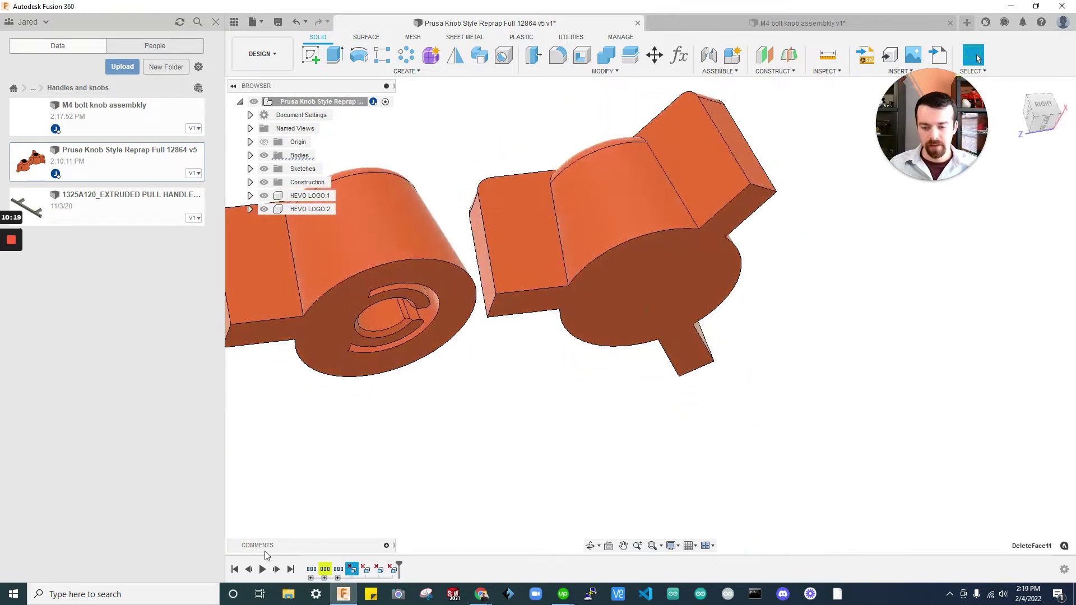
click(250, 569)
click(250, 570)
click(250, 570)
click(291, 570)
Delete the HEVO LOGO:1 component from the top of the three-winged knob.
scroll(610, 283, up, 10)
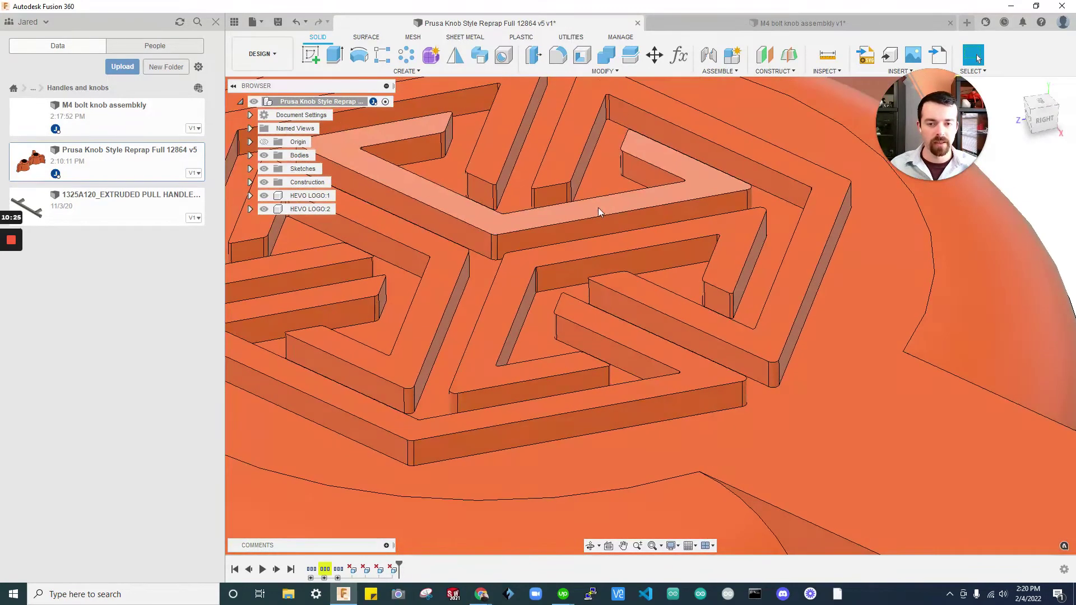
click(600, 221)
scroll(627, 230, down, 5)
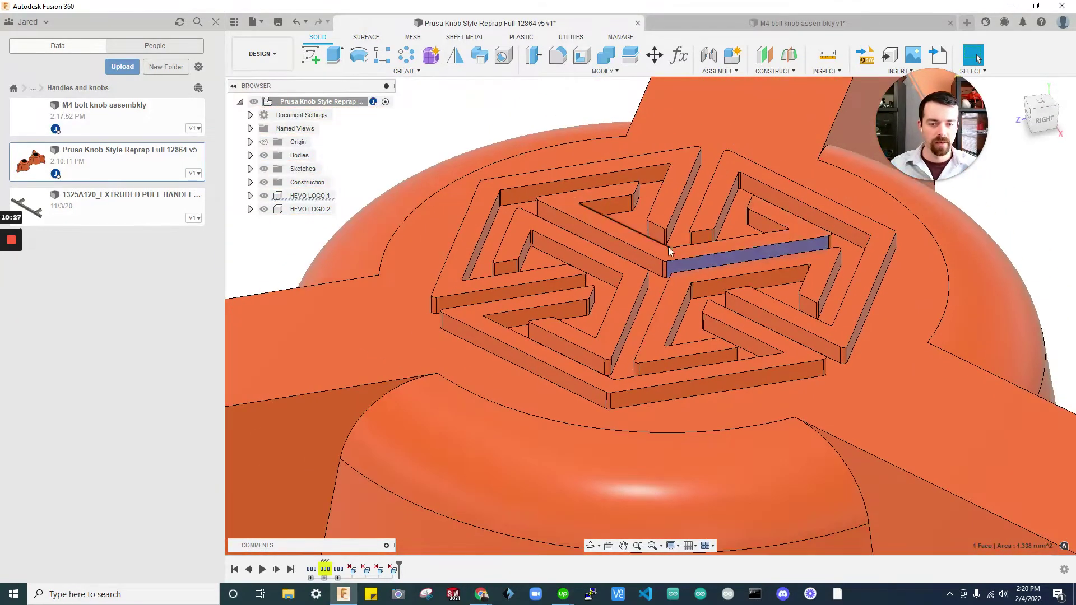
click(325, 579)
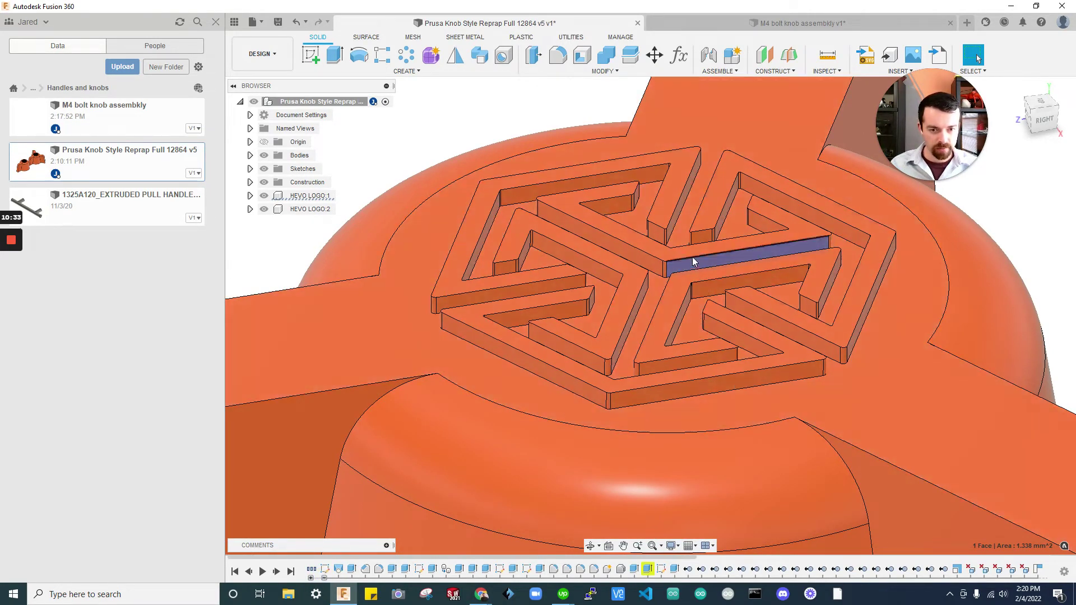
click(675, 253)
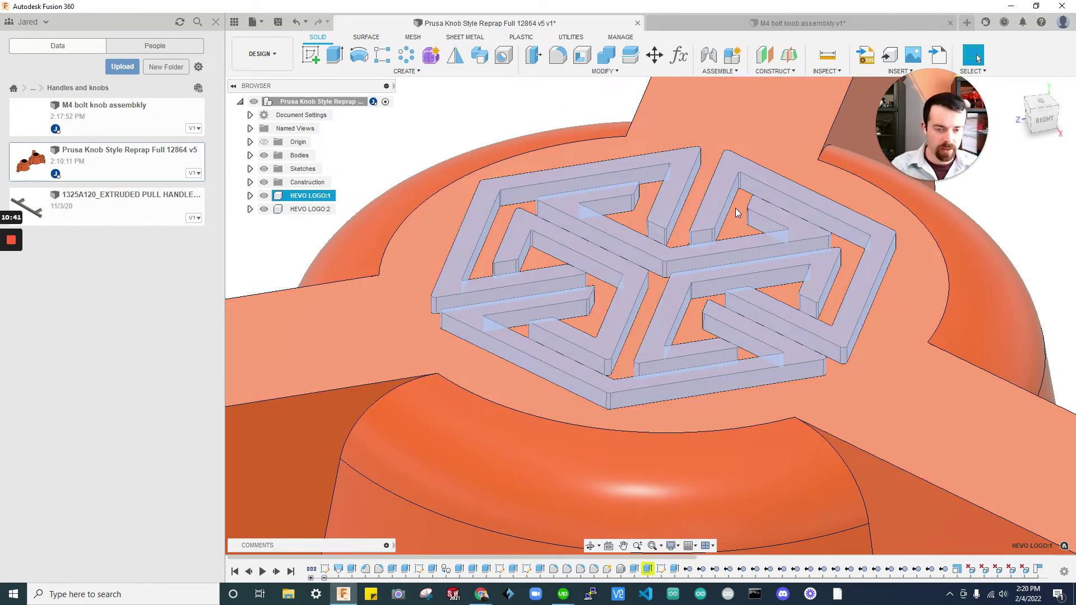
key(Delete)
scroll(545, 220, down, 5)
shift+middle_drag(545, 221, 749, 233)
shift+middle_drag(745, 281, 894, 473)
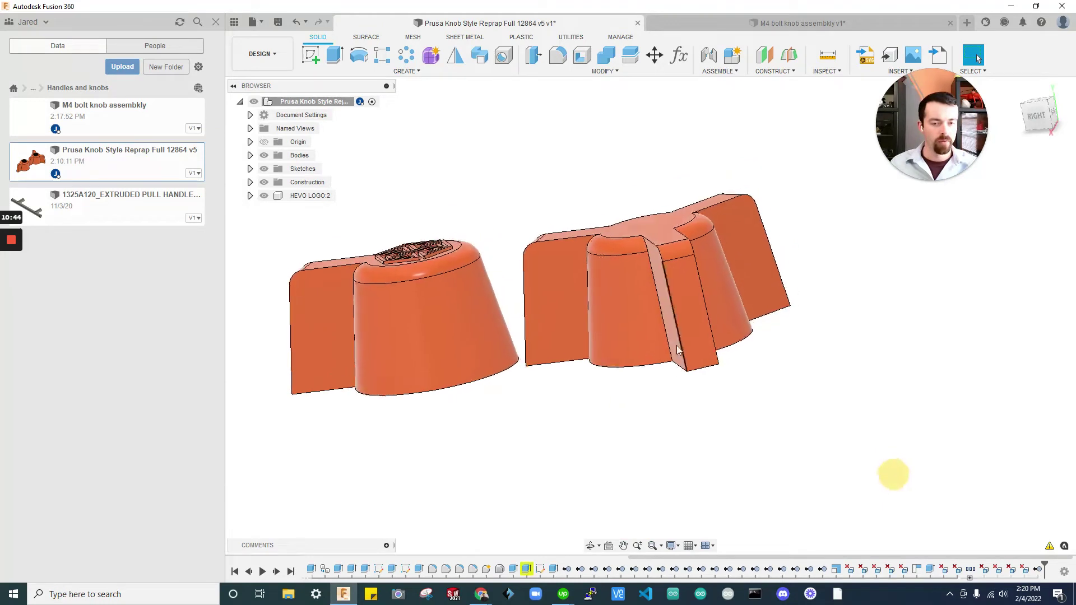
click(652, 238)
shift+middle_drag(617, 154, 839, 268)
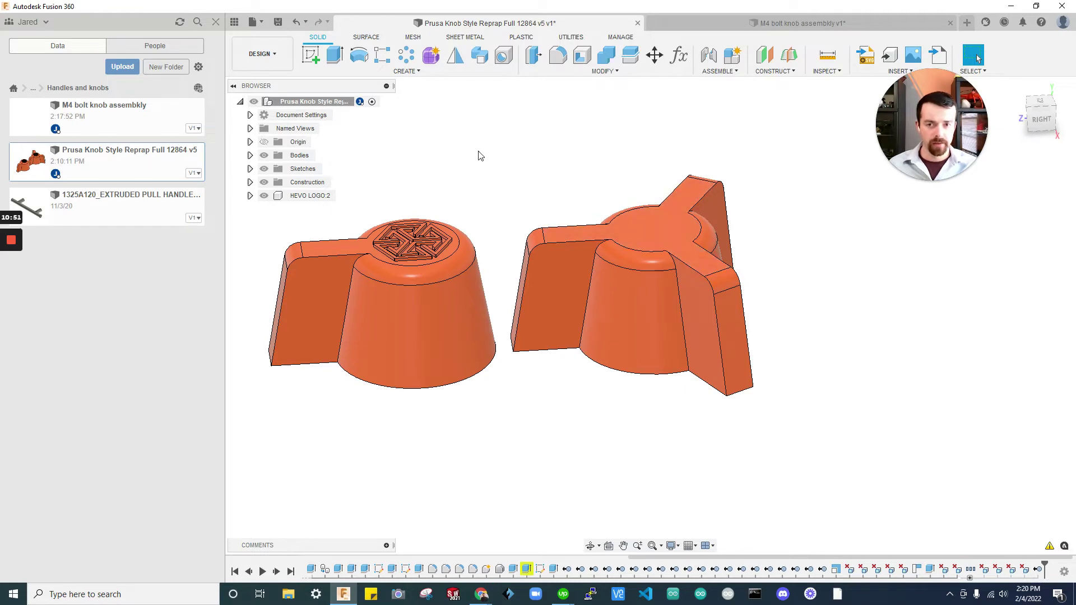
click(503, 59)
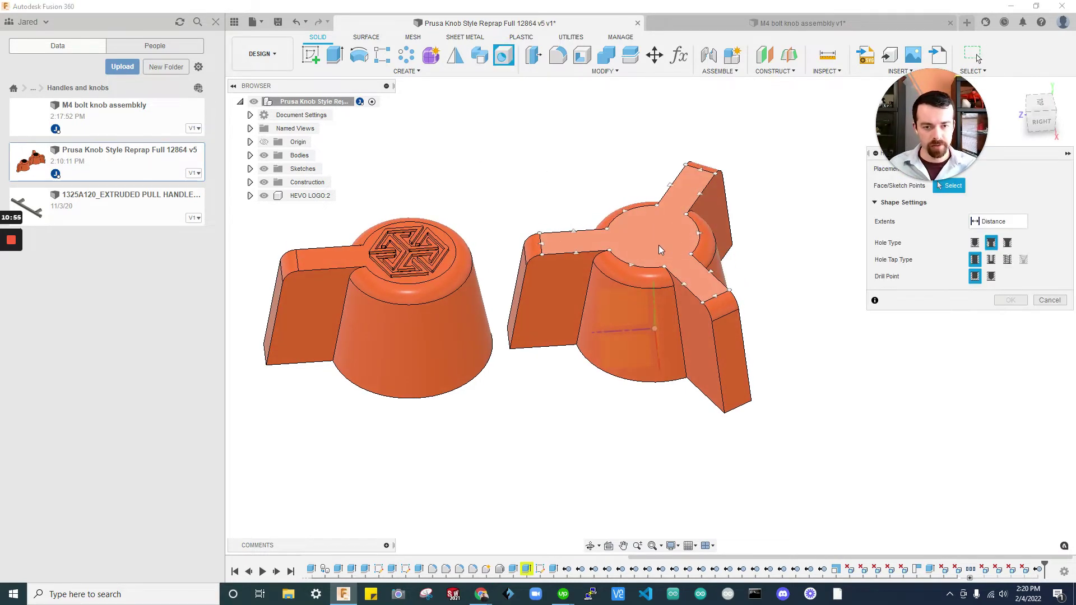
scroll(650, 233, up, 3)
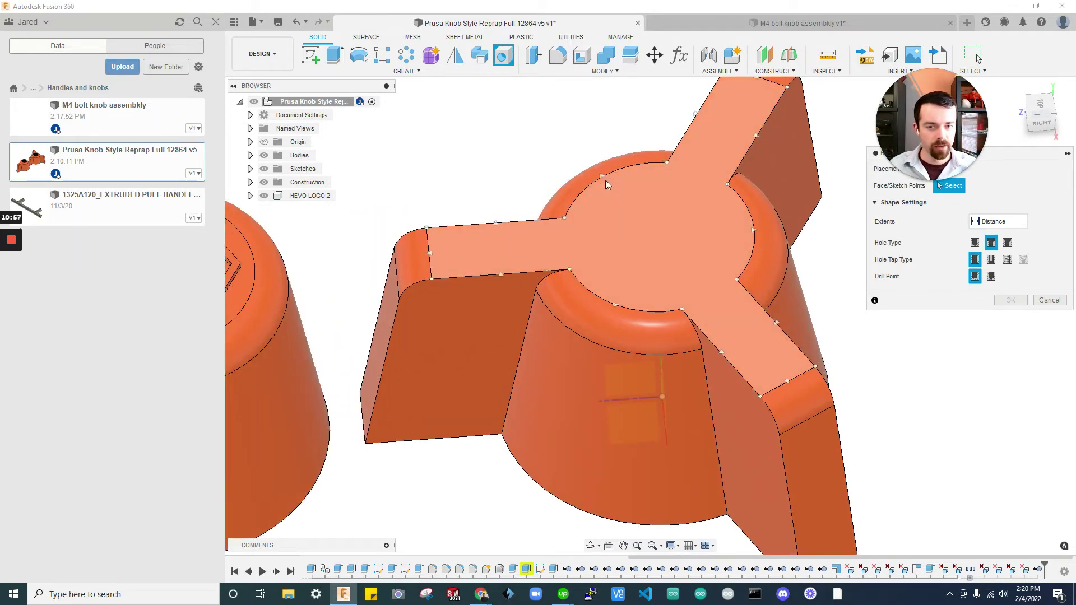
scroll(605, 180, down, 3)
click(1049, 299)
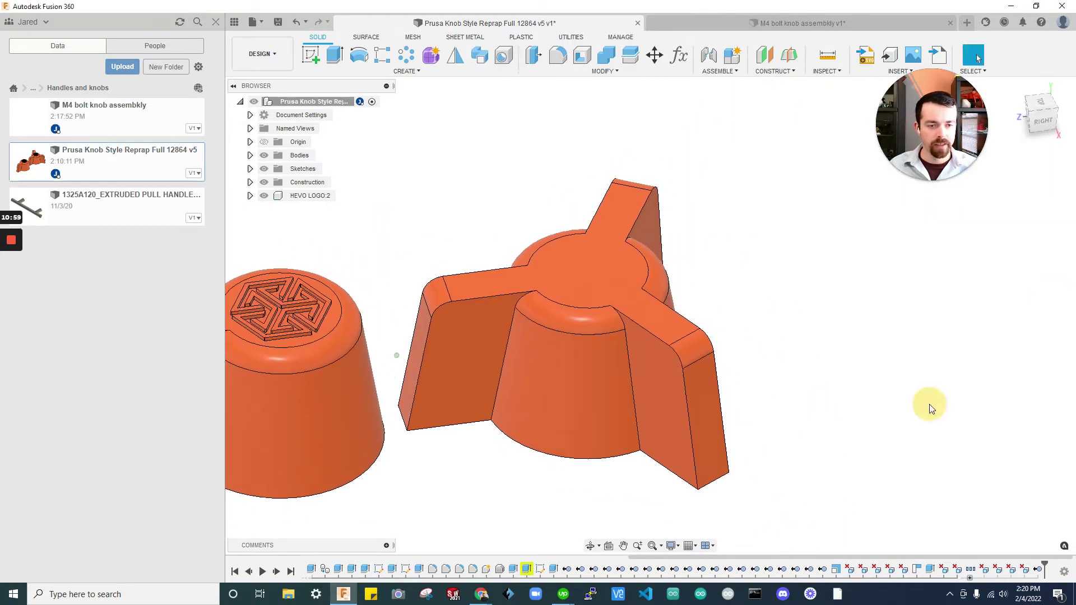
Create a sketch on the top face of the three-winged knob containing the projected face outline and centre point.
click(582, 272)
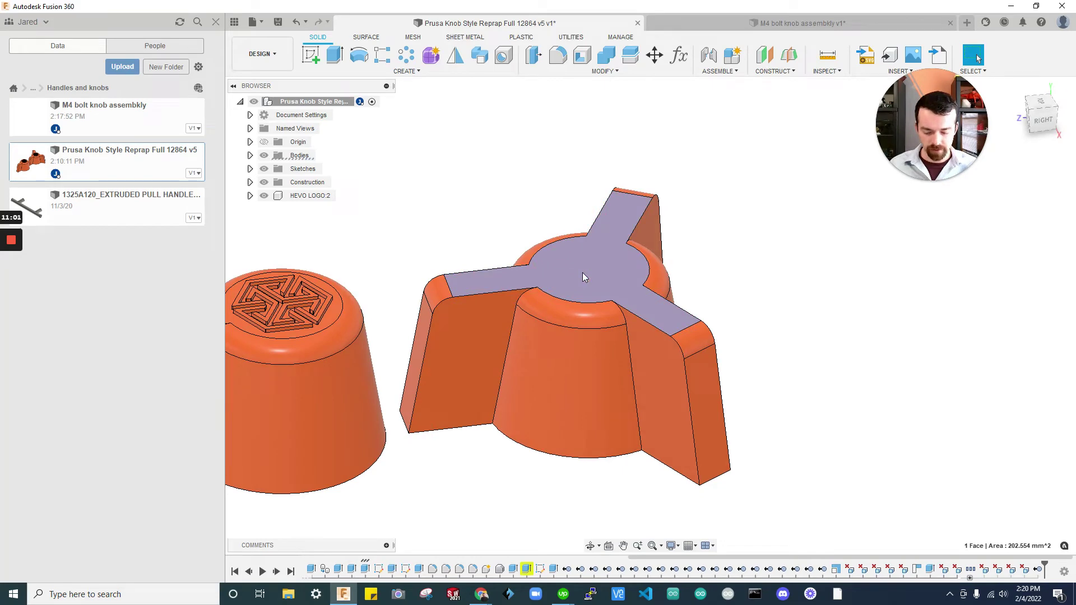
key(c)
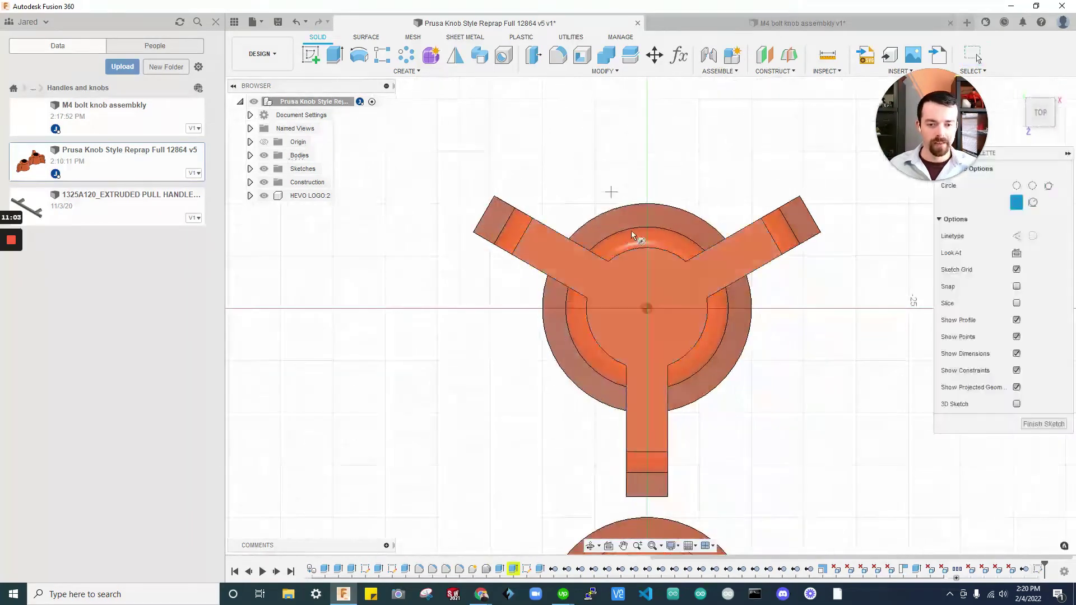
key(p)
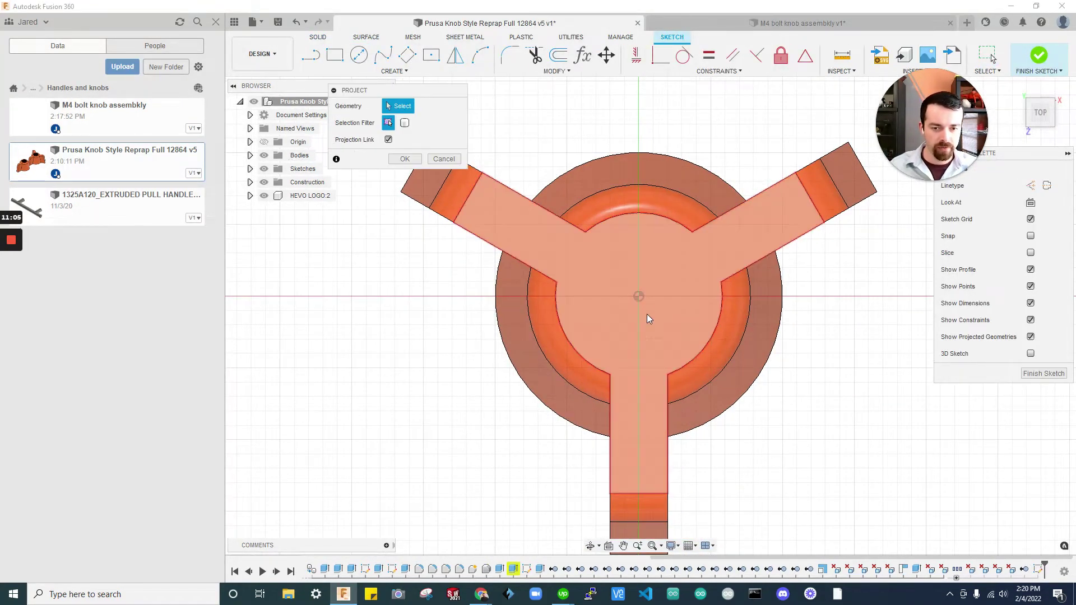
click(644, 271)
click(404, 159)
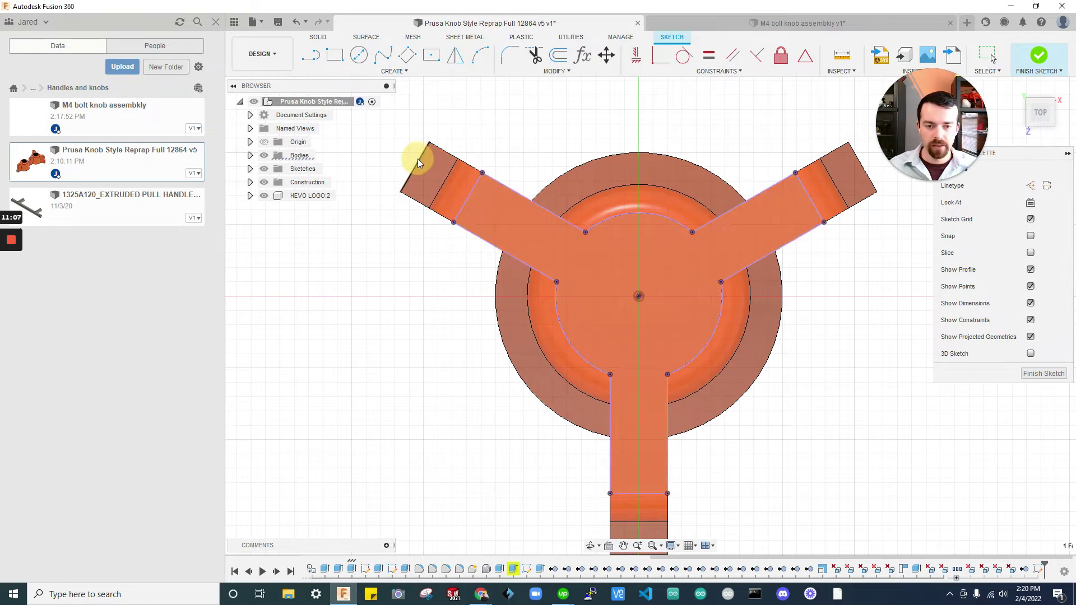
click(640, 296)
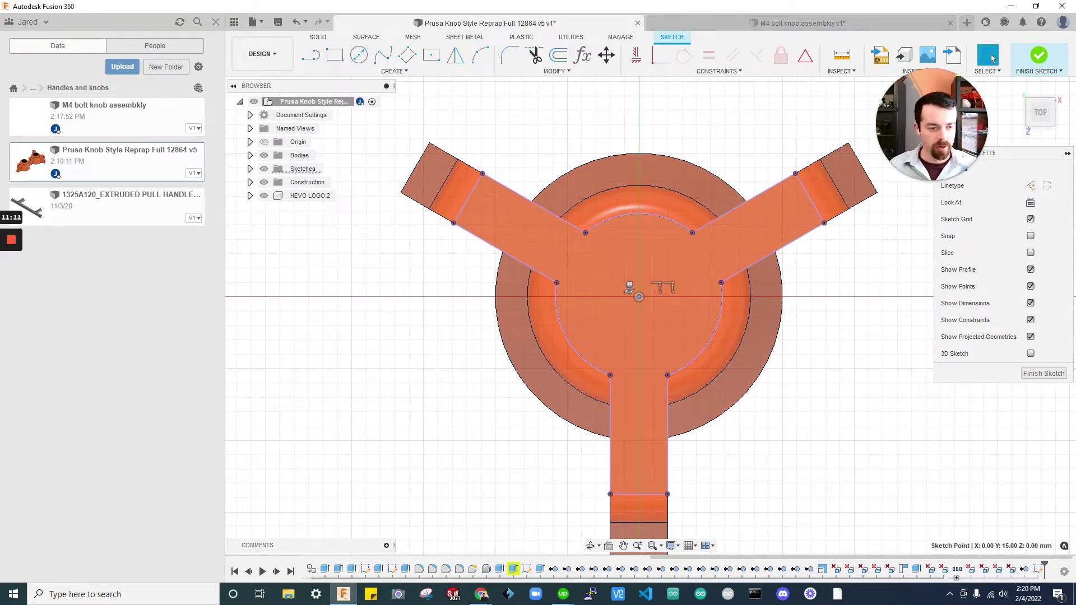
click(1034, 374)
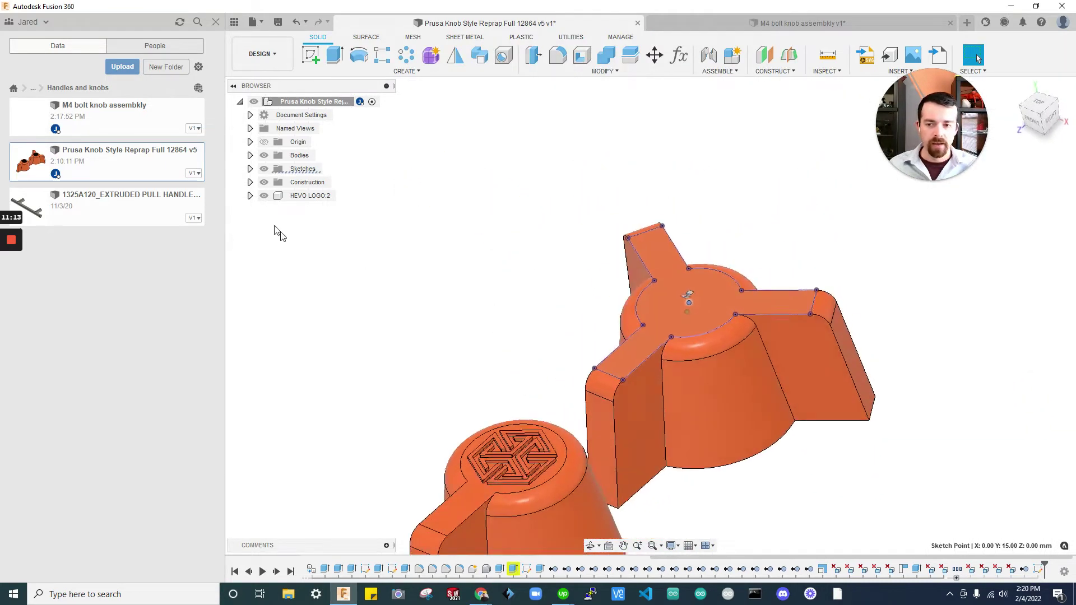
Rename the new top-face sketch as the "BOlt hole reference point" for the large knob.
click(250, 169)
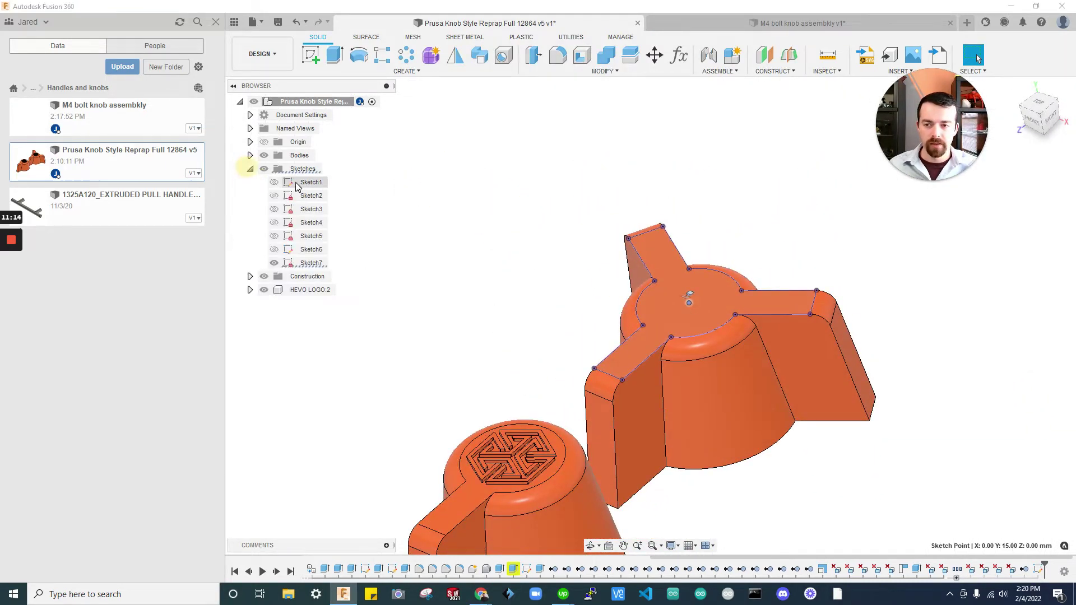
click(312, 263)
click(314, 263)
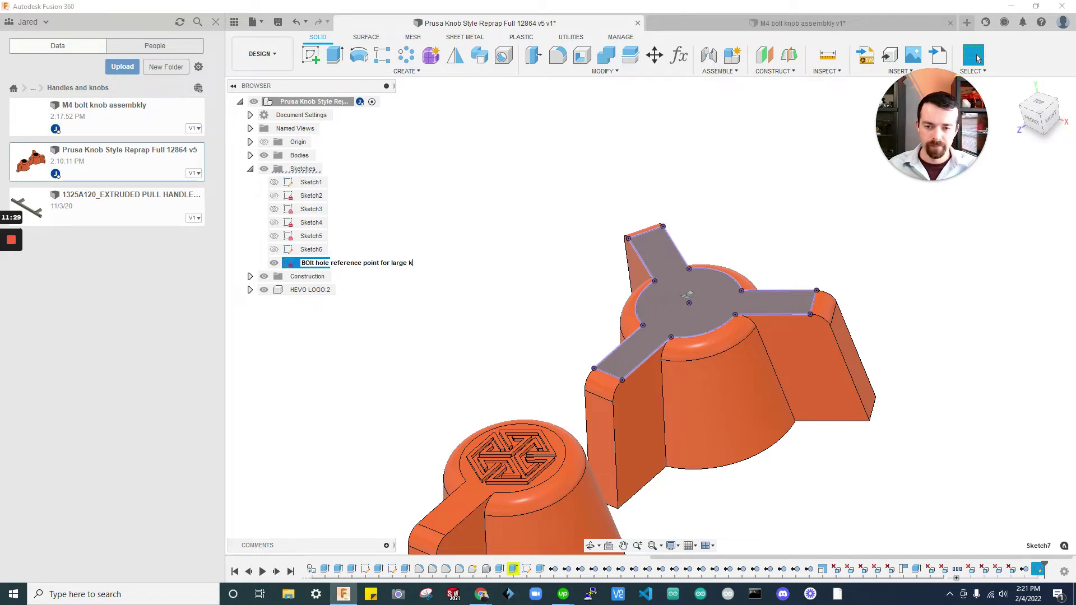
text(b)
key(Return)
Place a single counterbore hole with the Hole tool at the centre point of the three-winged knob's top face.
scroll(351, 257, down, 2)
click(507, 176)
shift+middle_drag(589, 247, 504, 196)
click(503, 55)
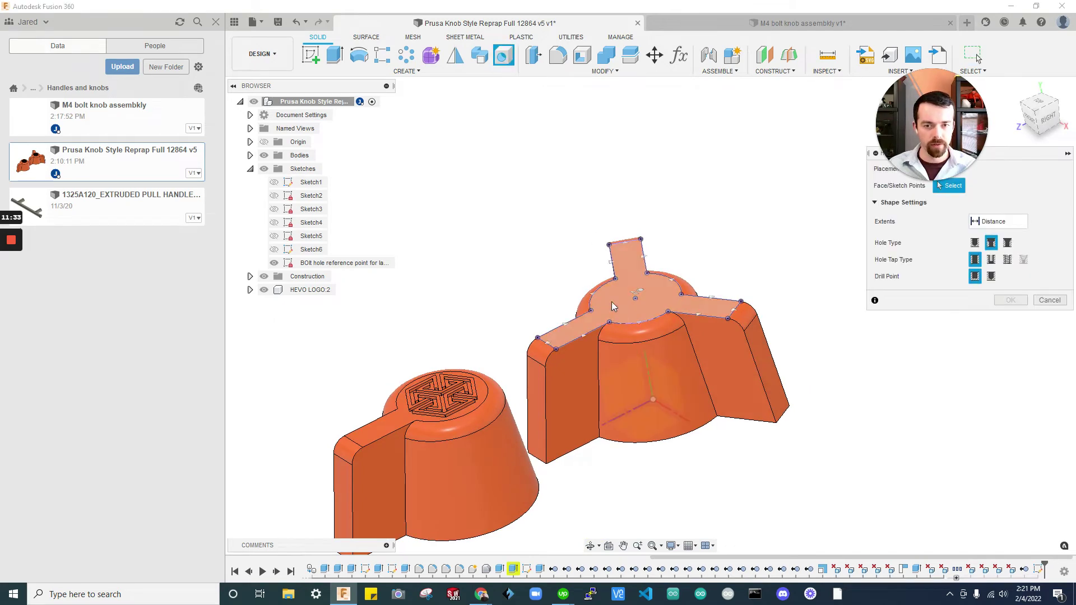
scroll(652, 328, up, 2)
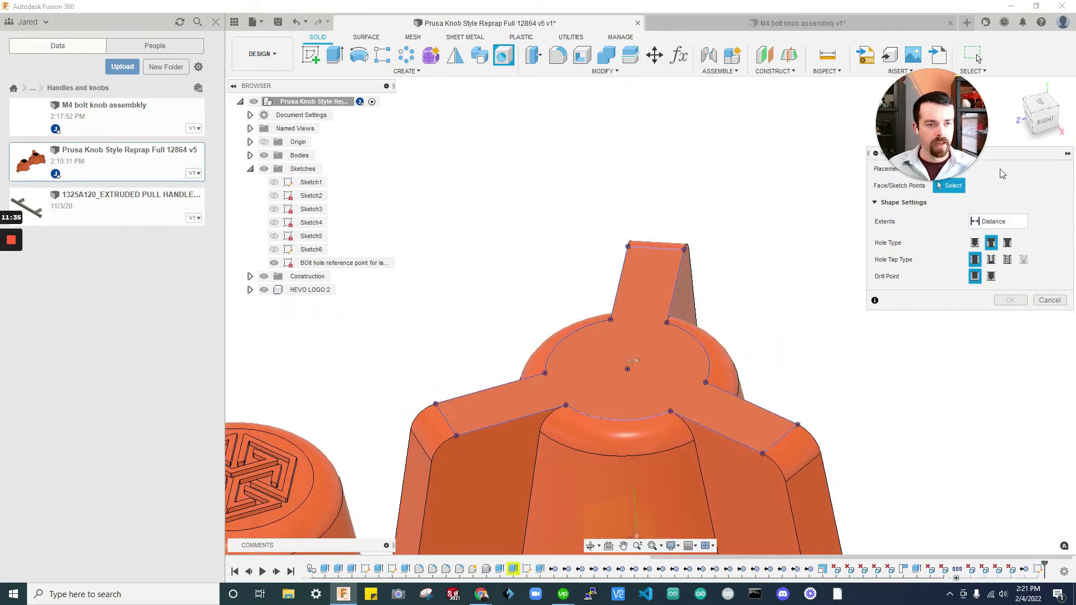
drag(1003, 156, 963, 261)
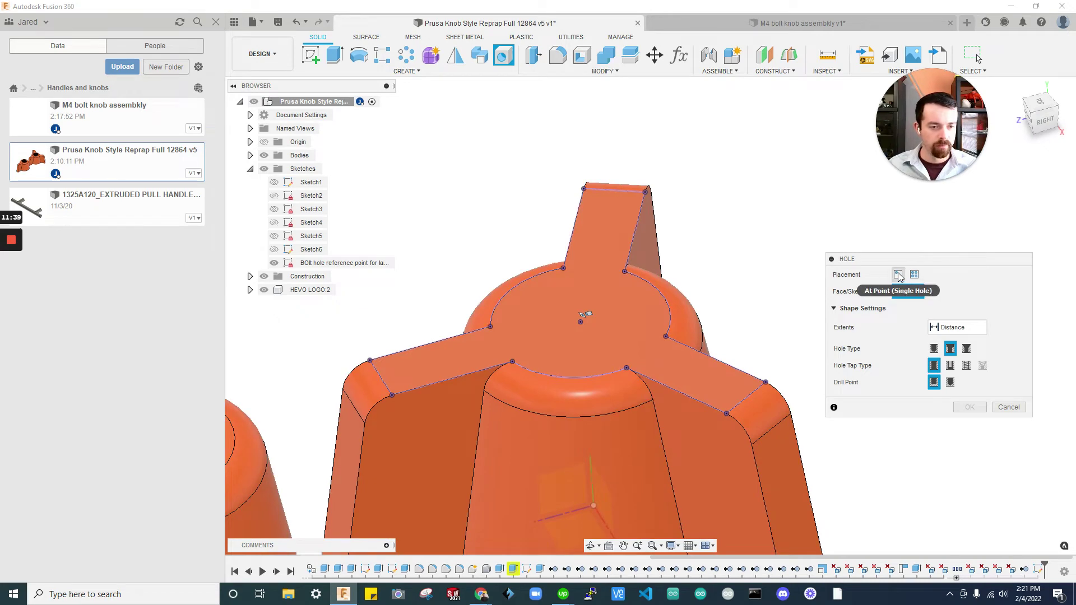
click(898, 274)
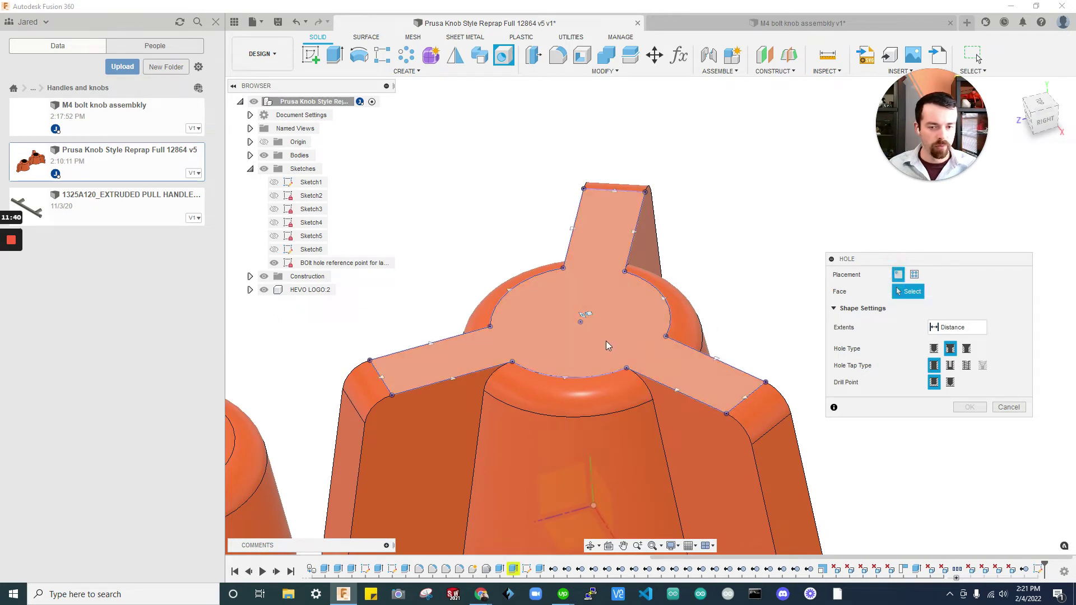
click(580, 326)
shift+middle_drag(632, 352, 784, 373)
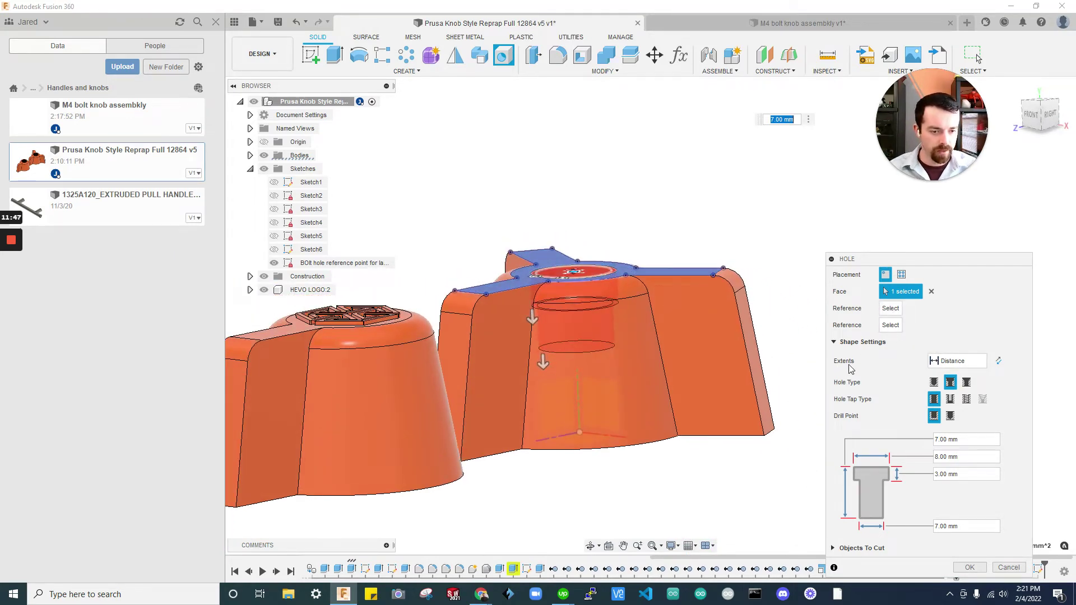
Set the hole's extents to All so it passes through the whole knob.
click(962, 363)
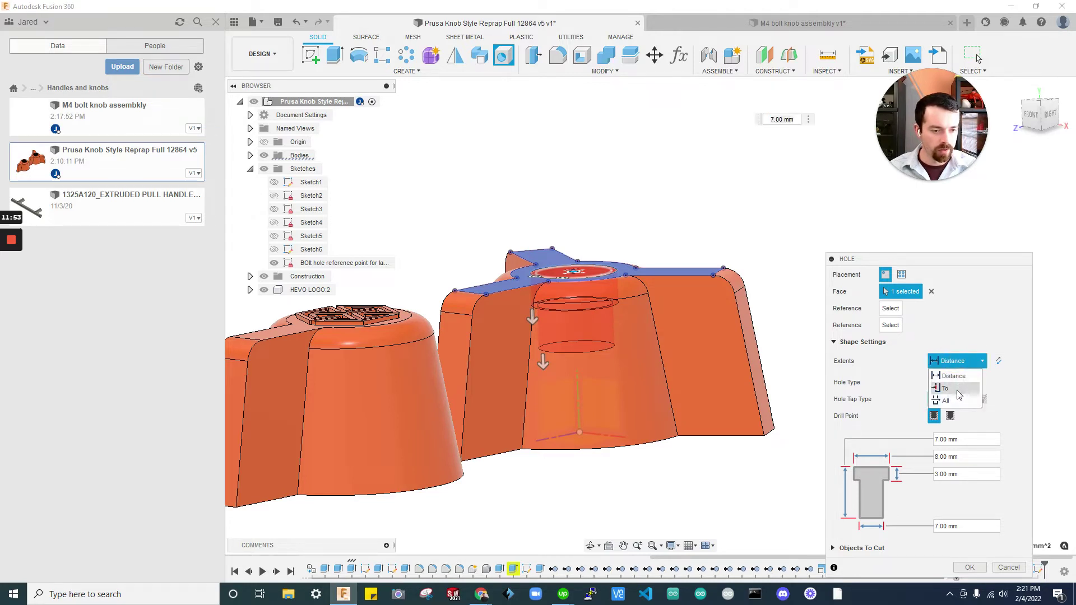
click(953, 400)
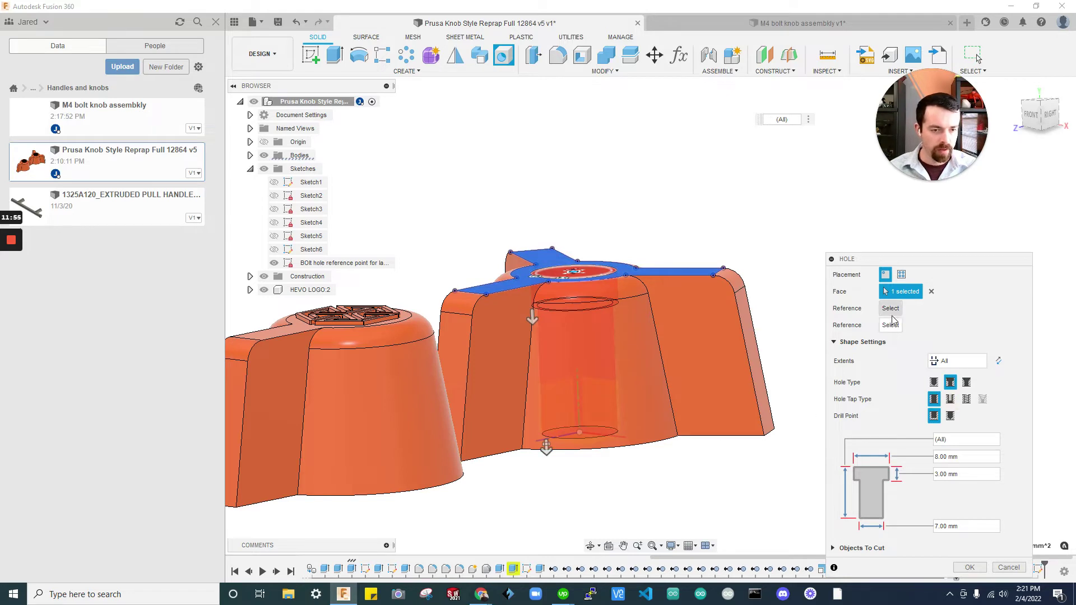
shift+middle_drag(823, 379, 151, 272)
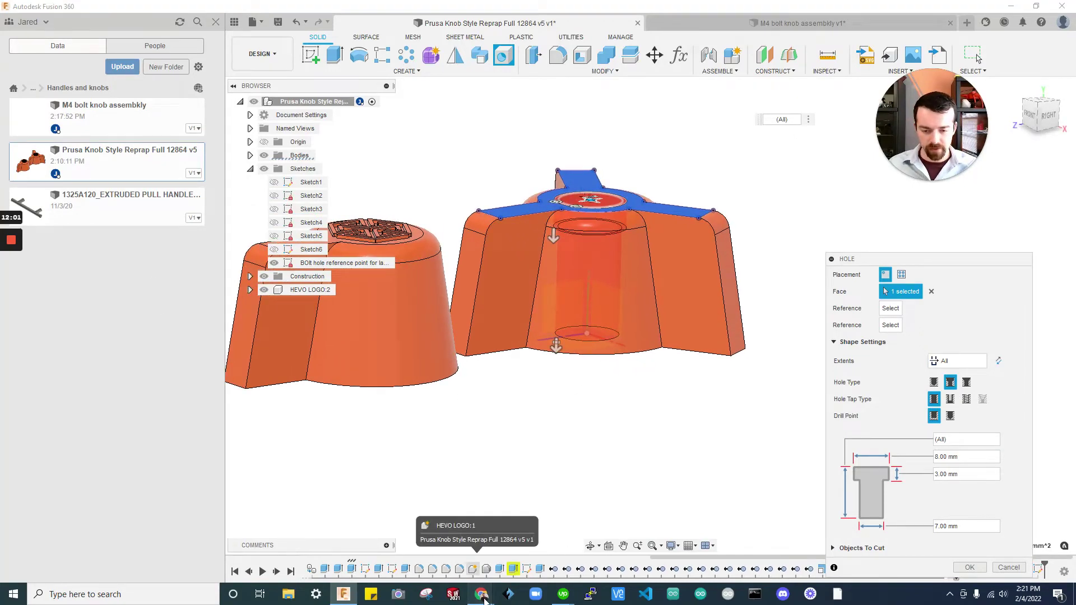
Switch to McMaster-Carr in Chrome and open the product details and drawing of M4 steel hex nut 90592A090.
mouse_move(481, 593)
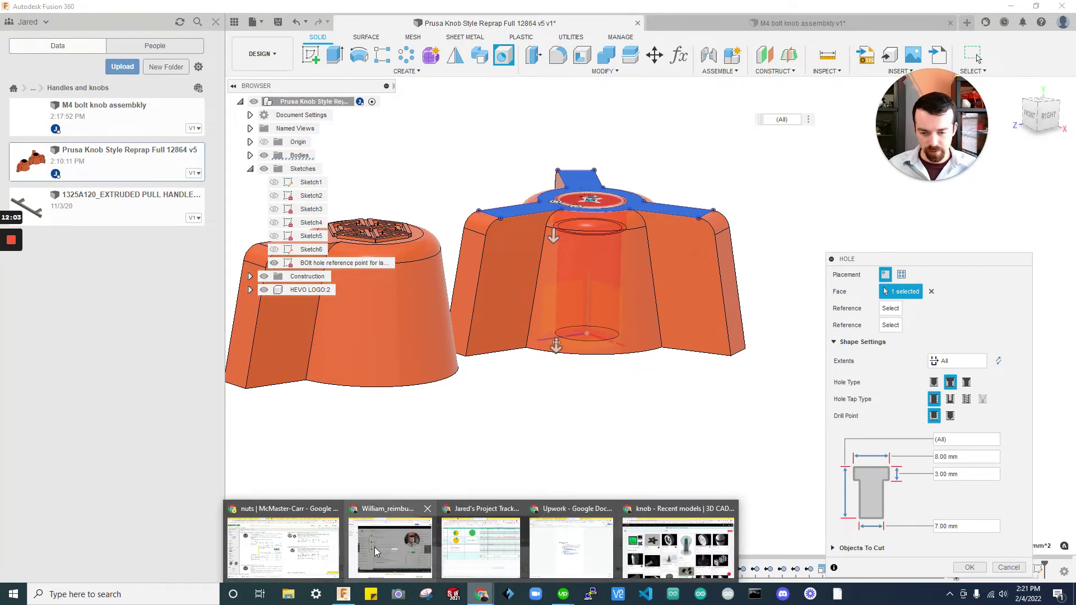
click(335, 550)
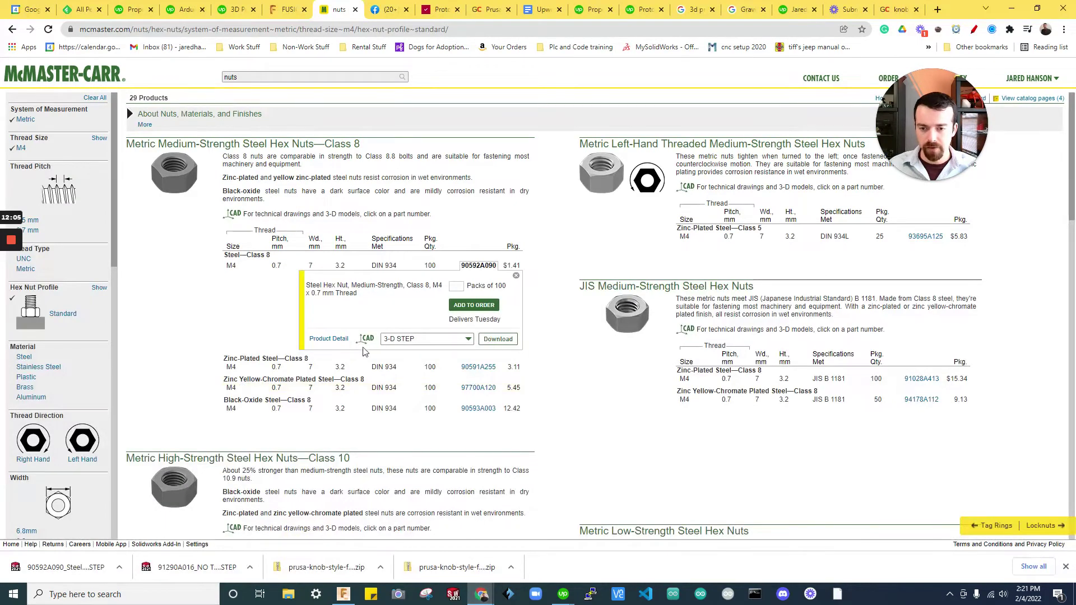
click(328, 338)
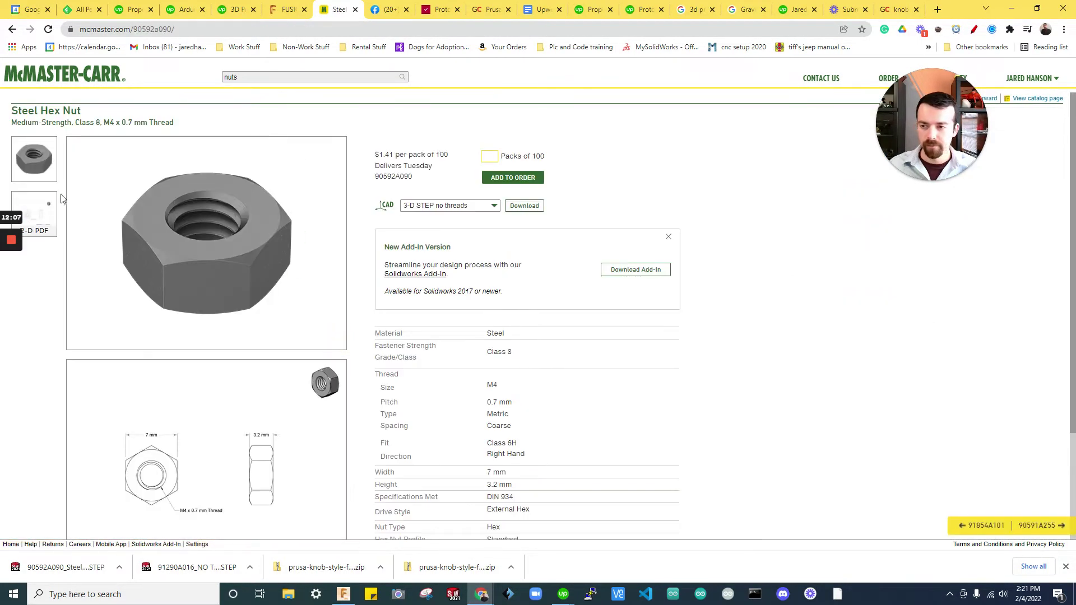
click(34, 213)
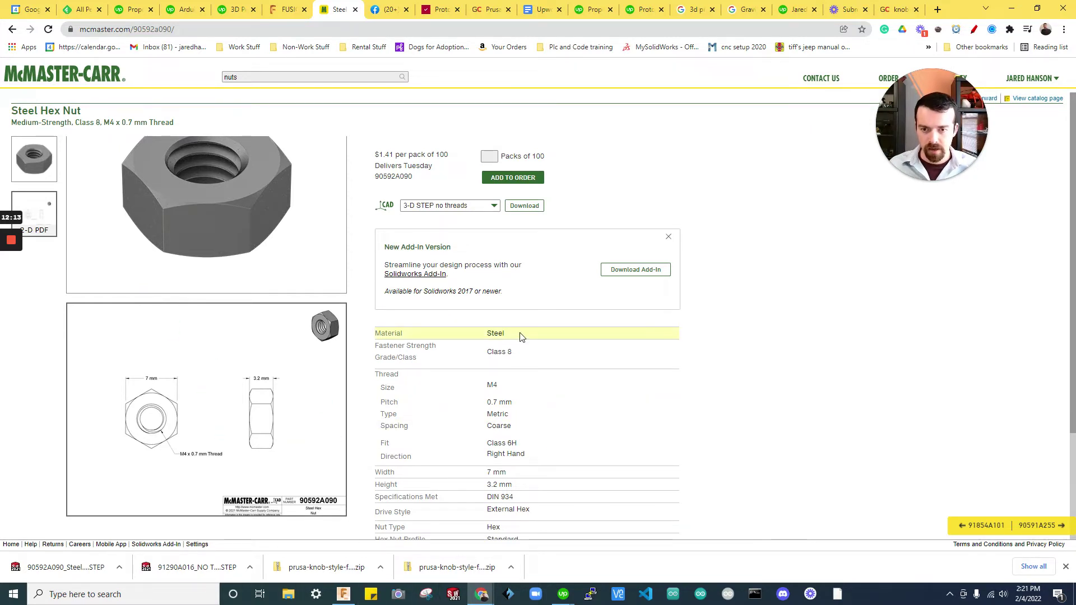
Download the 2-D PDF drawing of the M4 steel hex nut.
click(492, 205)
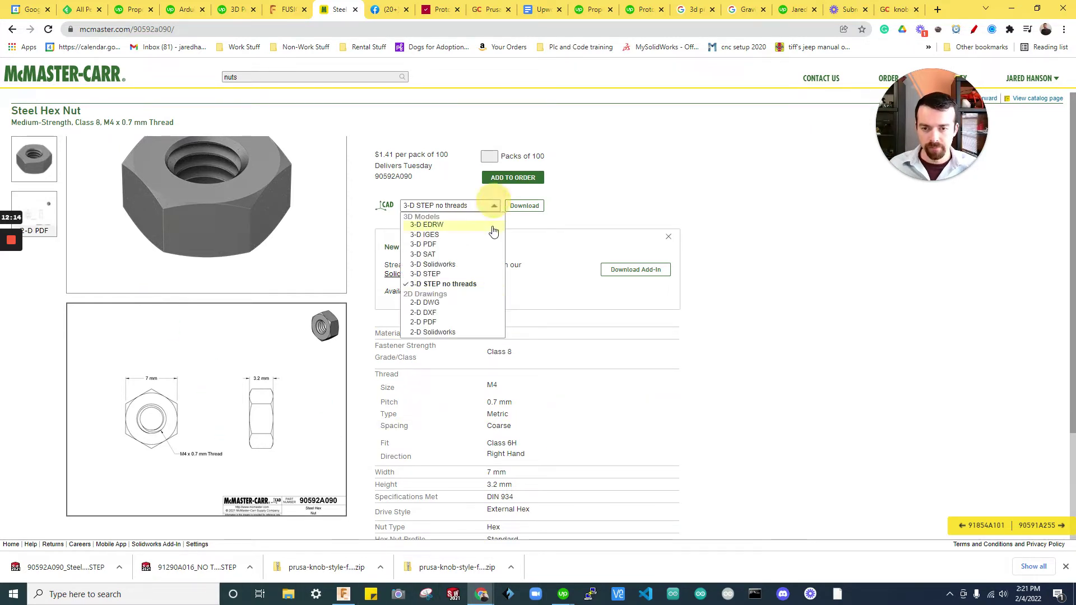
click(474, 321)
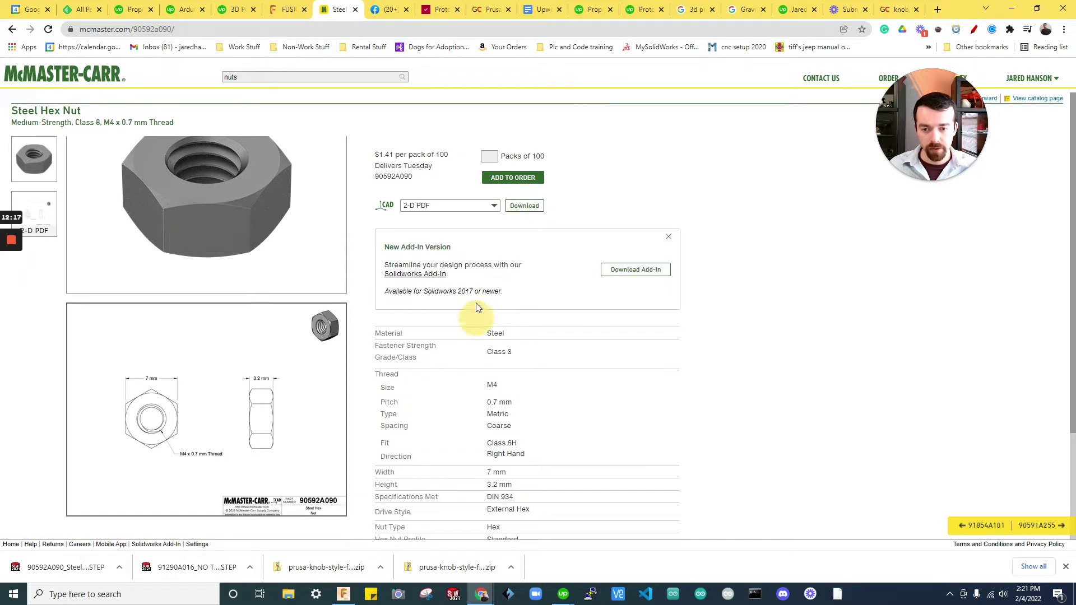
click(522, 209)
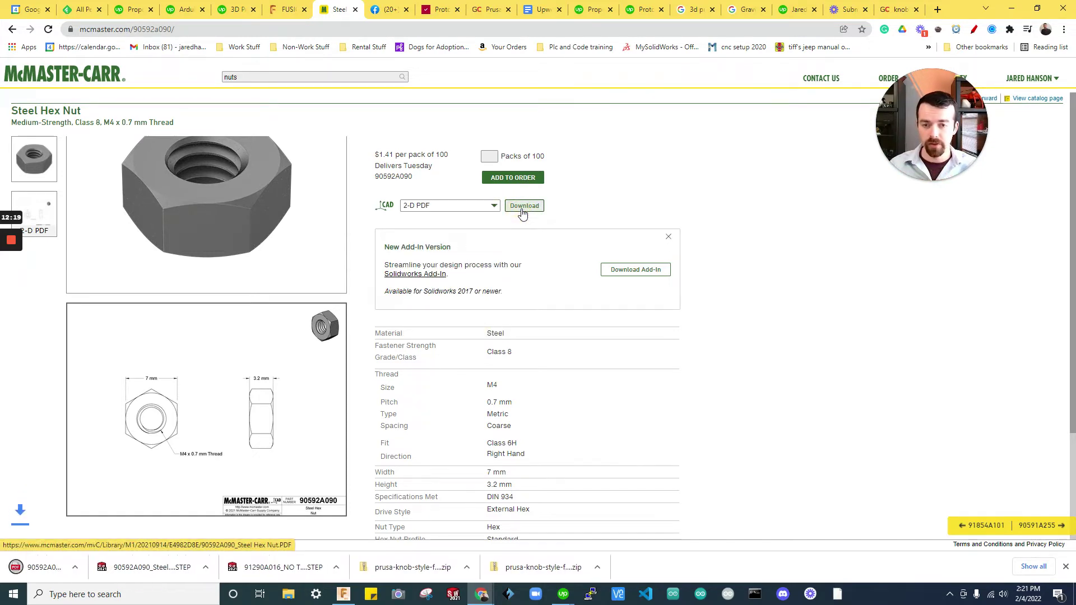
Return to the McMaster-Carr home page and browse through Screws & Bolts to the standard socket head screws.
click(13, 35)
click(14, 35)
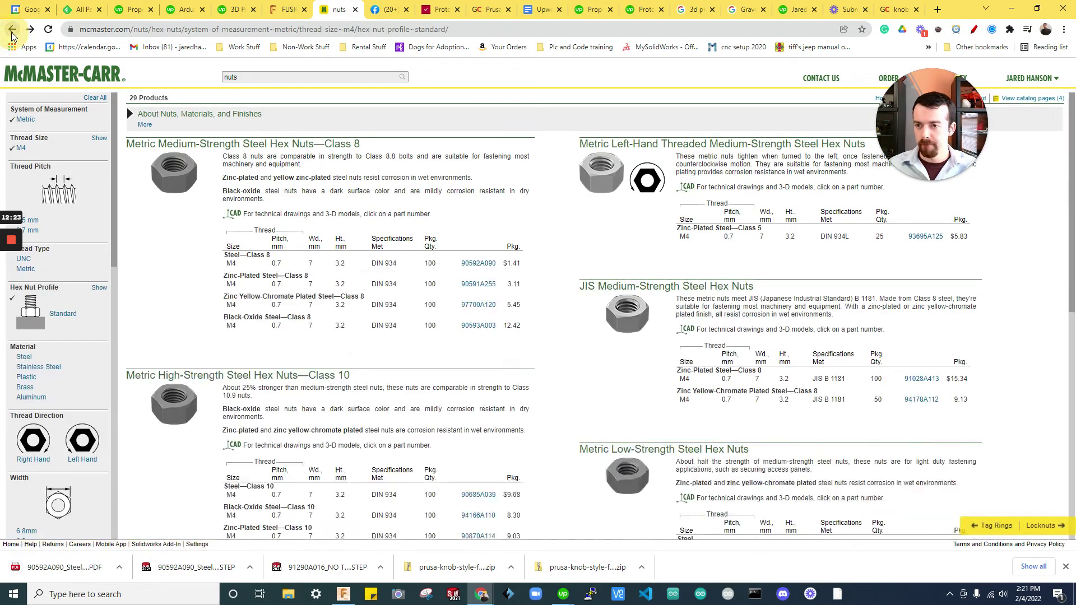
click(13, 35)
click(11, 30)
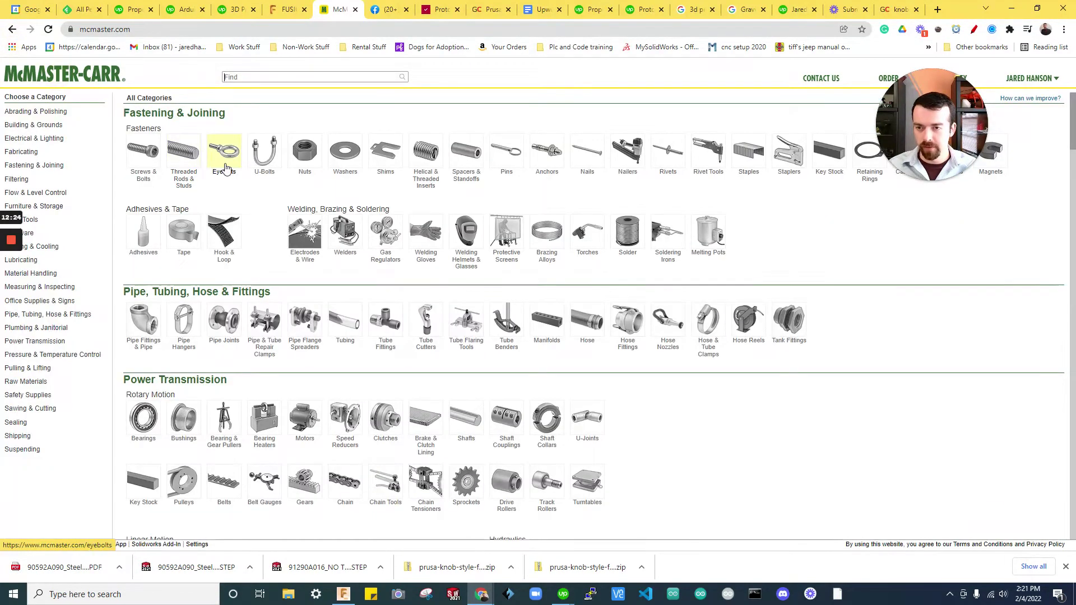
click(137, 149)
click(135, 146)
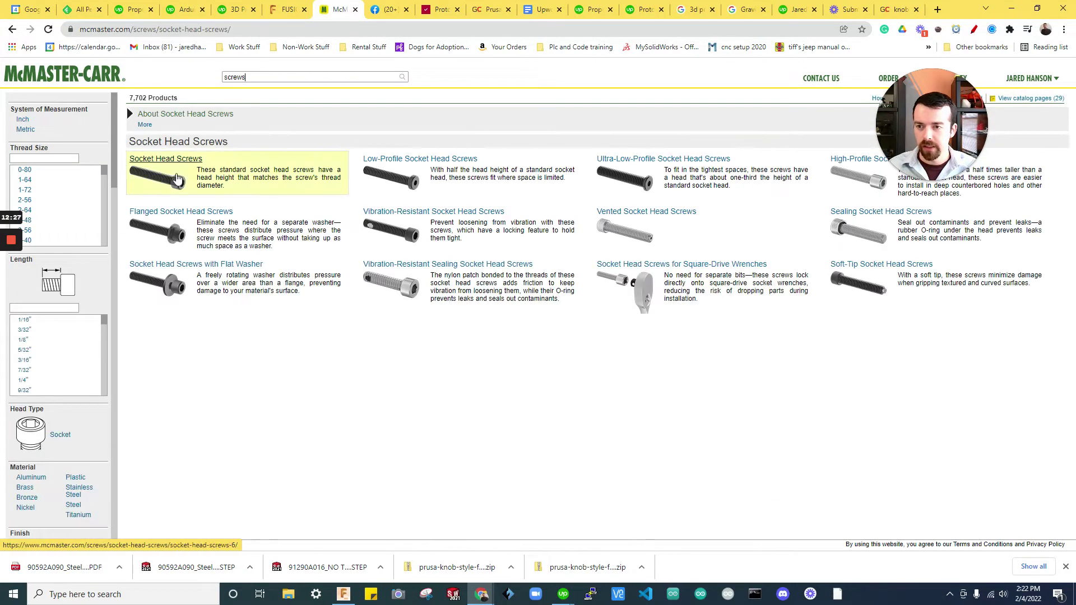
click(186, 161)
Filter the socket head screws to the metric system, socket head type and M3 thread size.
click(25, 129)
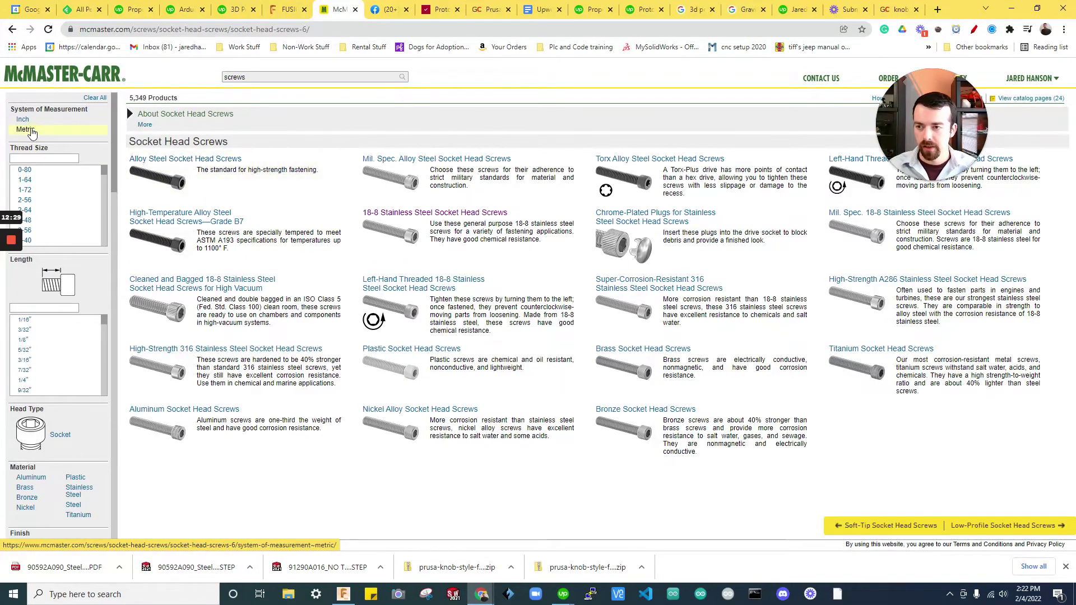
scroll(89, 152, down, 3)
scroll(94, 302, down, 8)
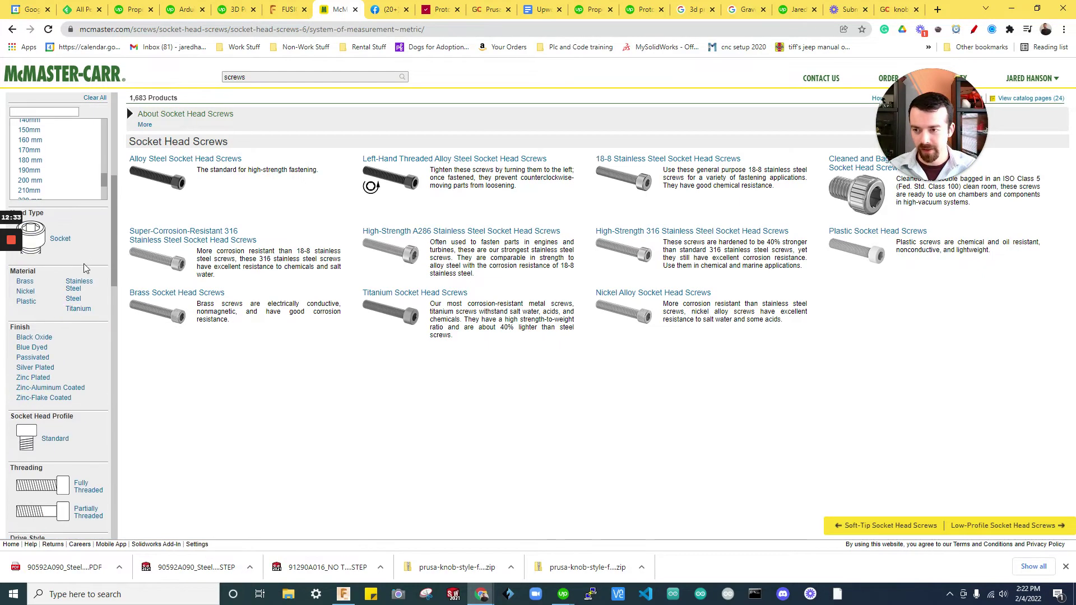
click(79, 250)
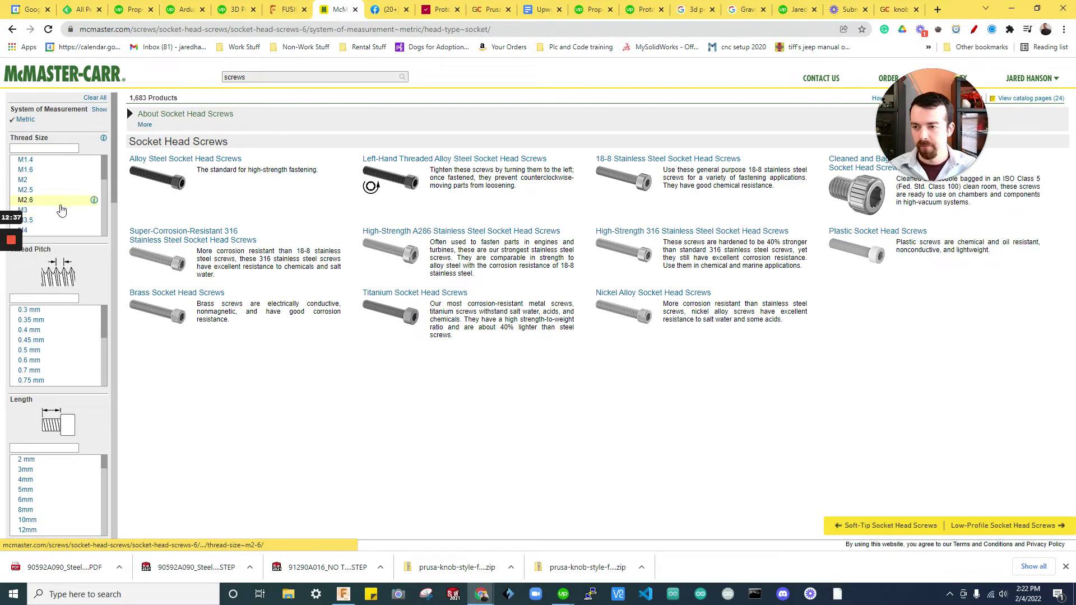
click(62, 210)
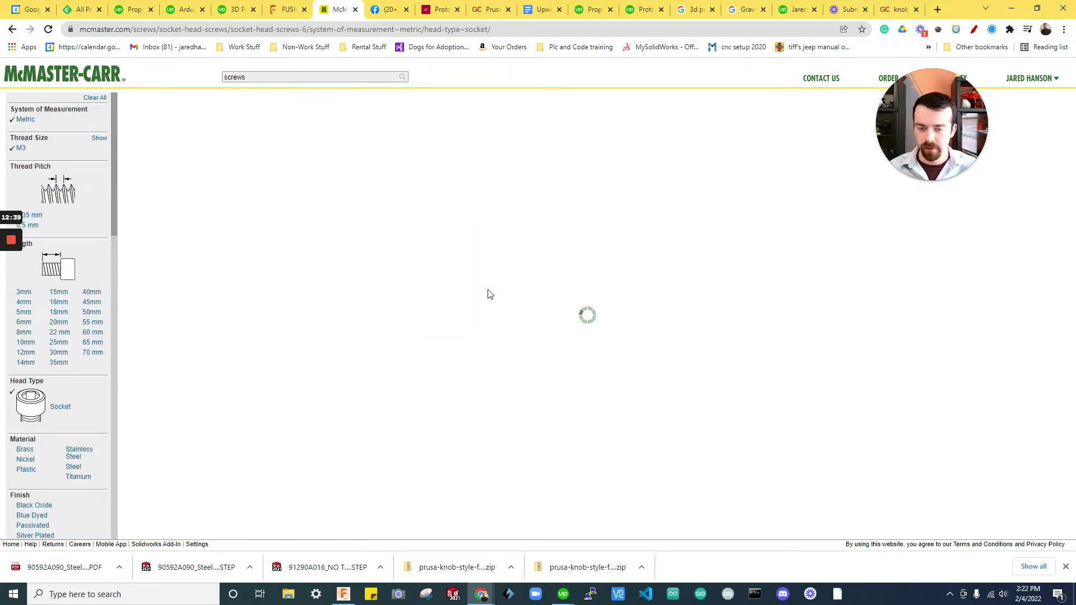
Examine the enlarged dimension drawing of the 6 mm long M3 socket head screw 91290A111 and return to Fusion 360.
click(644, 343)
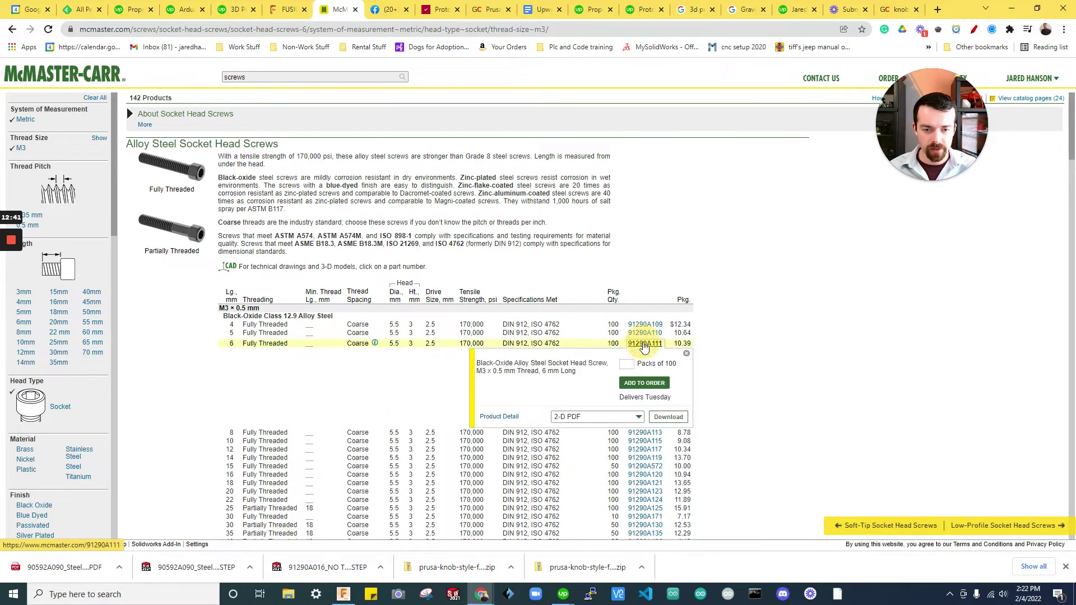
click(507, 418)
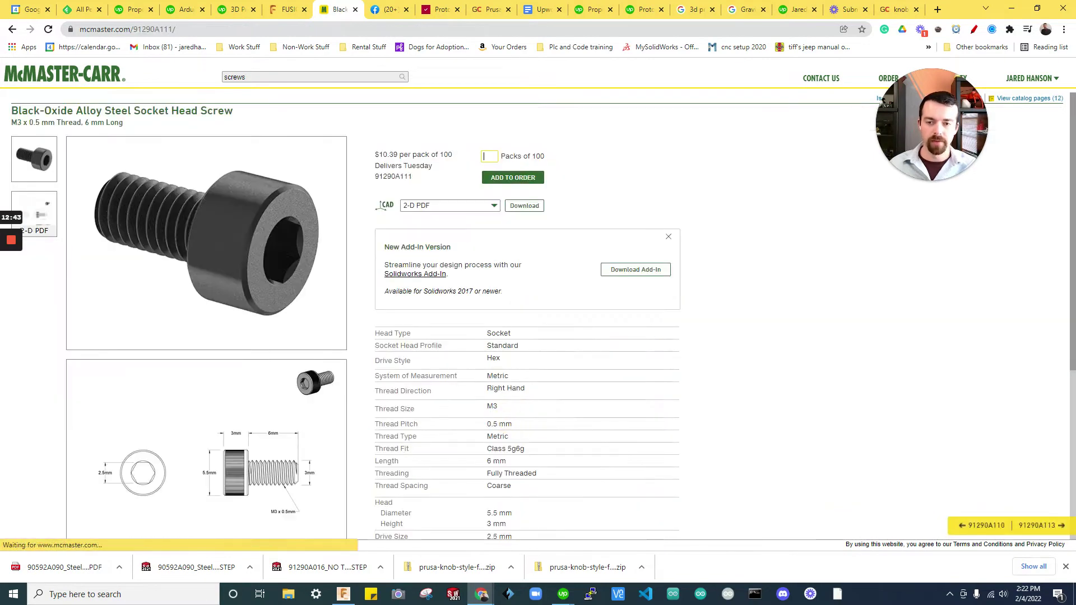
scroll(509, 421, down, 2)
scroll(258, 403, down, 2)
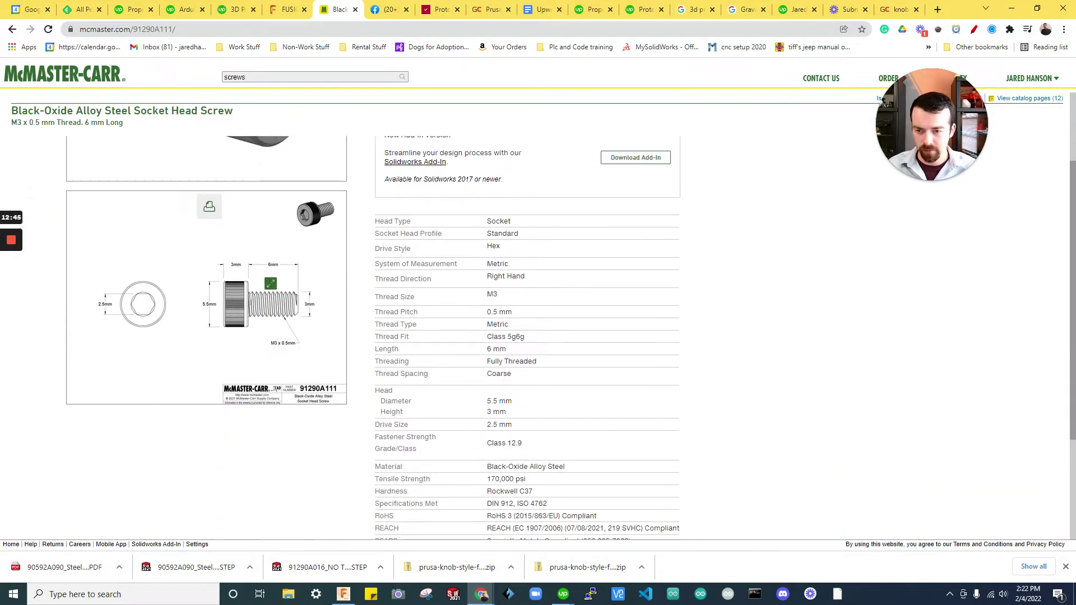
click(241, 293)
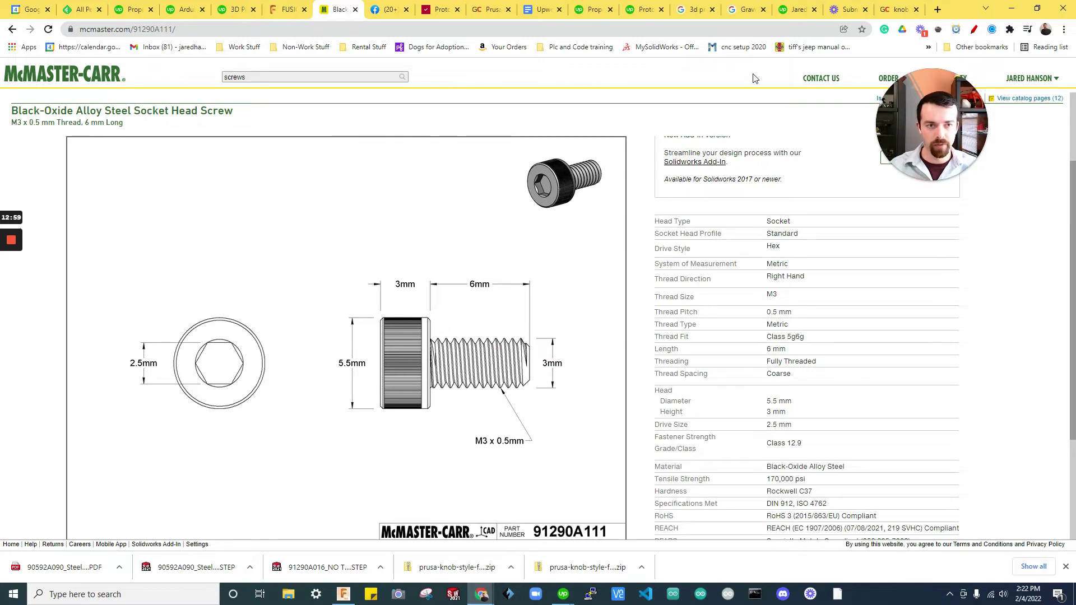
click(1011, 10)
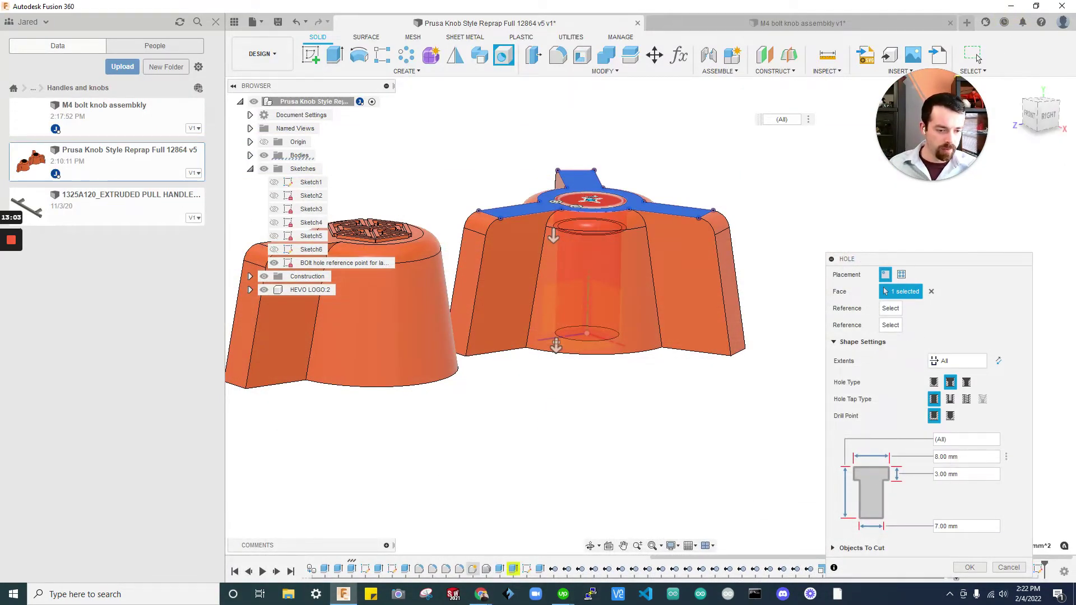
Set the counterbore diameter of the knob's central hole to 5.65 mm.
click(966, 458)
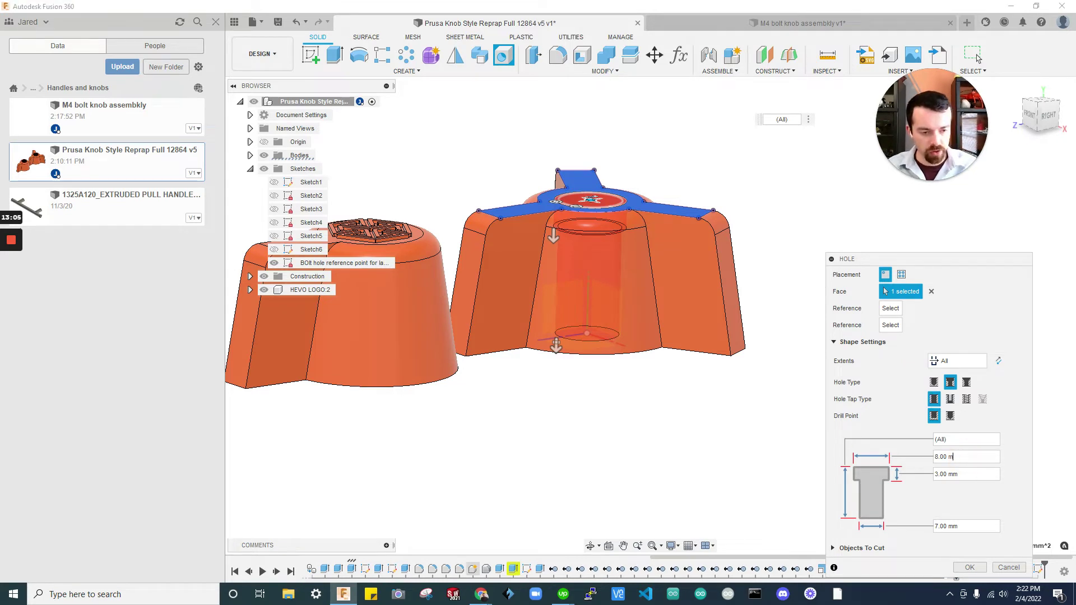
key(BackSpace)
key(BackSpace)
key(BackSpace)
key(BackSpace)
key(BackSpace)
key(BackSpace)
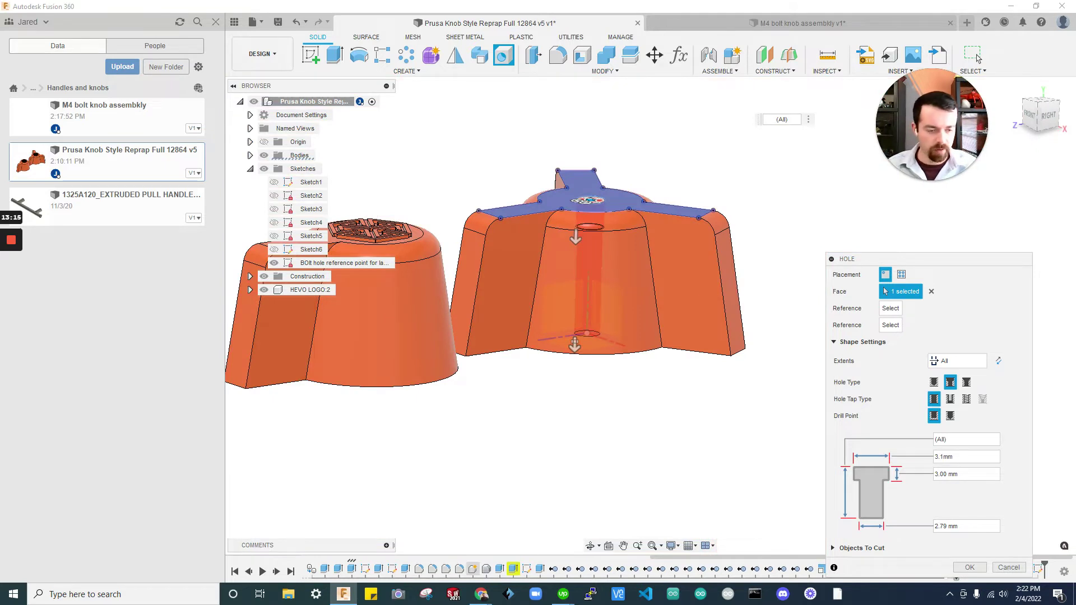
key(BackSpace)
key(BackSpace)
key(BackSpace)
key(BackSpace)
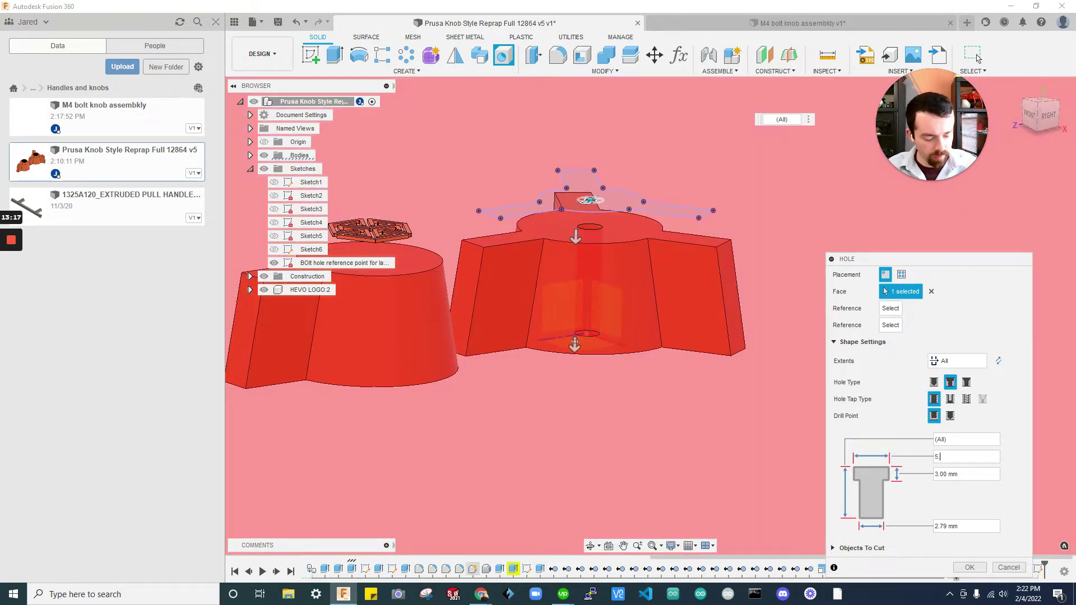
text(5.5)
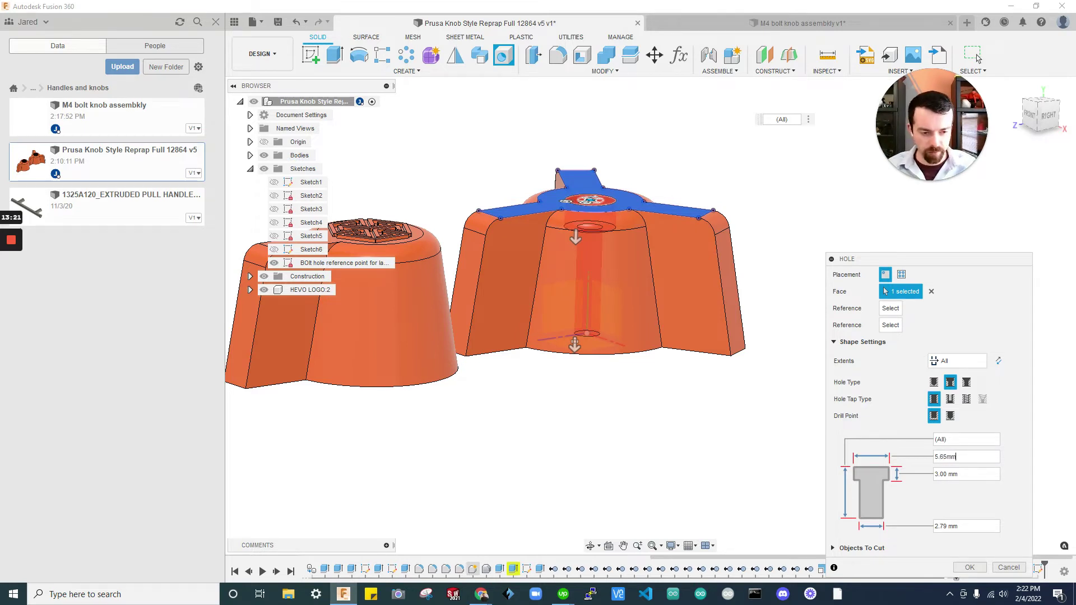
Set the counterbore depth to 3.5 mm and the through hole diameter to 3.5 mm, and create the hole.
click(973, 478)
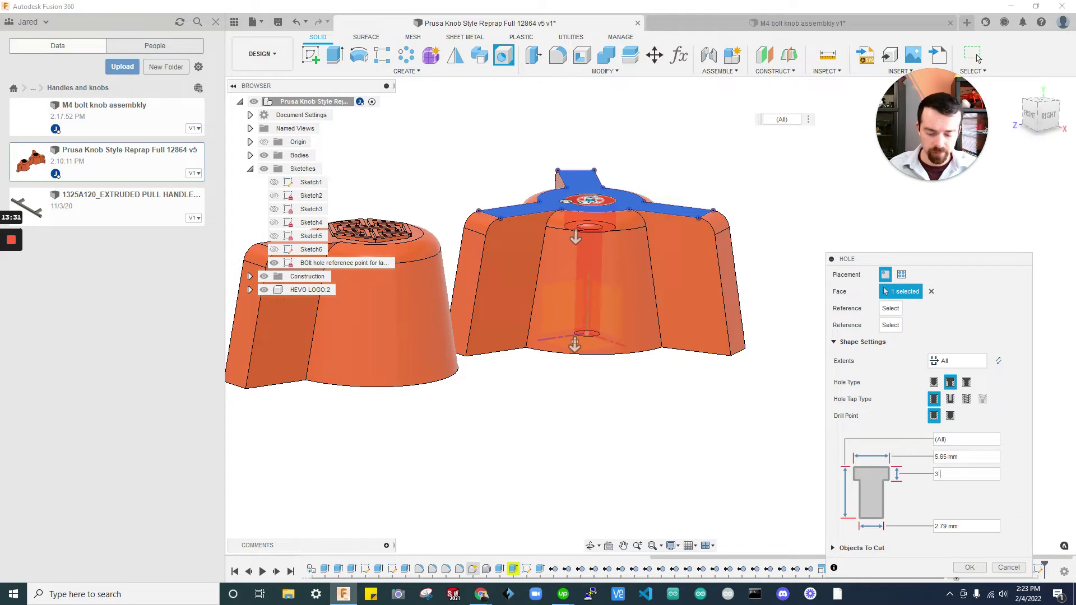
text(5mm)
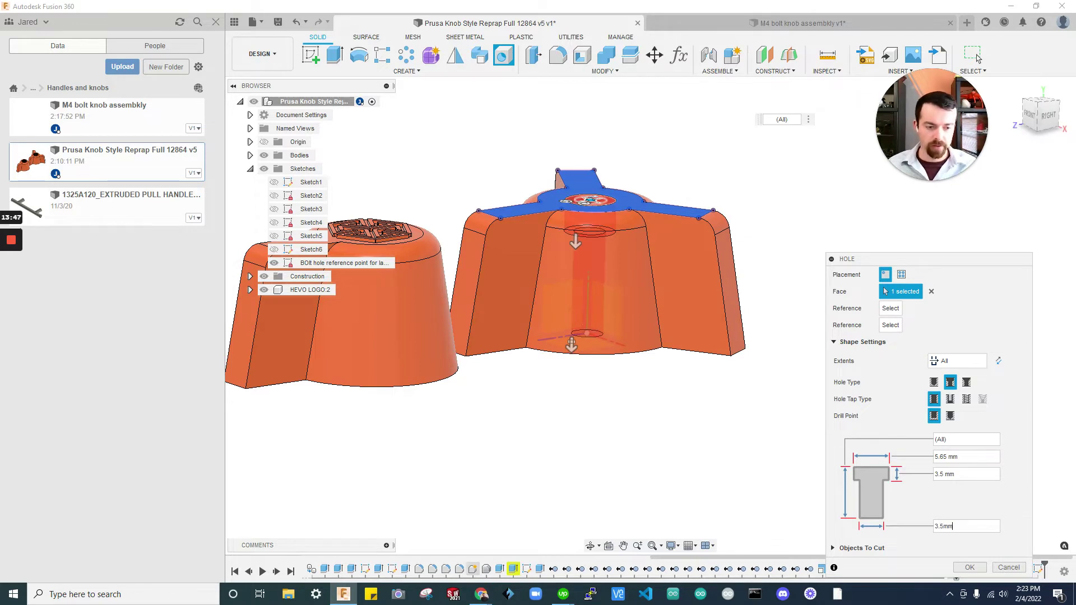
click(961, 571)
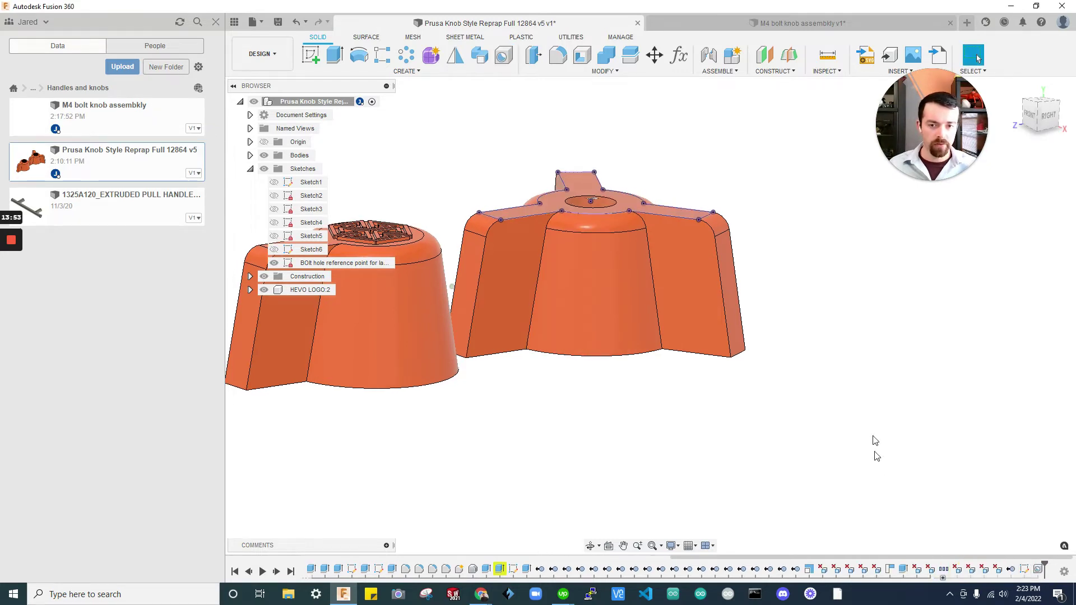
Save the knob design with its central counterbored hole as a new version.
click(873, 436)
click(770, 248)
scroll(771, 252, down, 3)
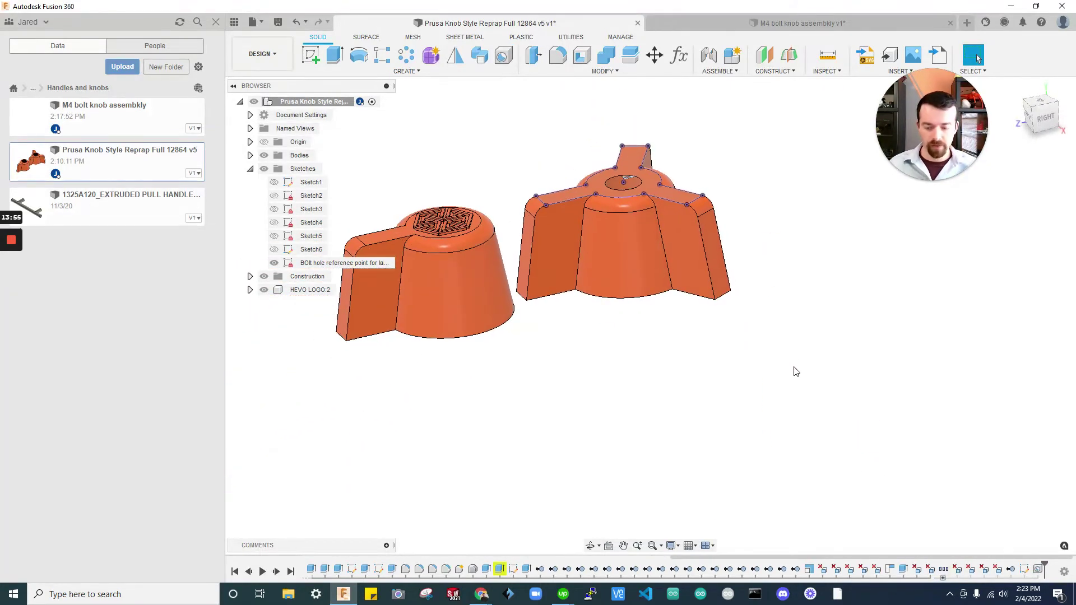
key(ctrl+s)
key(Return)
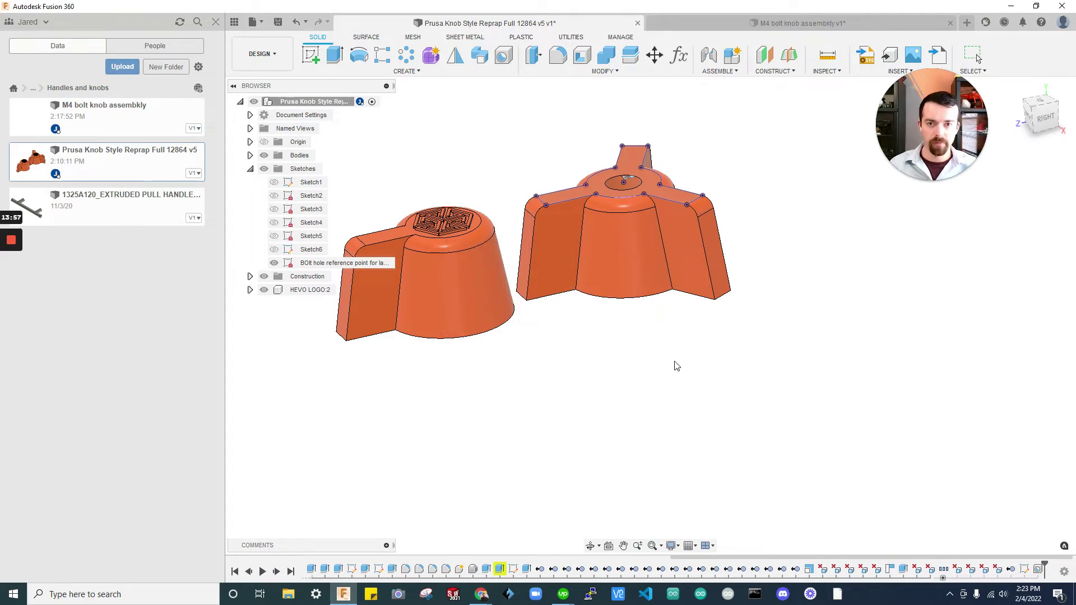
Insert the saved Prusa knob design into the M4 bolt knob assembly, moved 1.30 in along Z away from the nut and screw.
click(670, 29)
shift+middle_drag(605, 319, 603, 359)
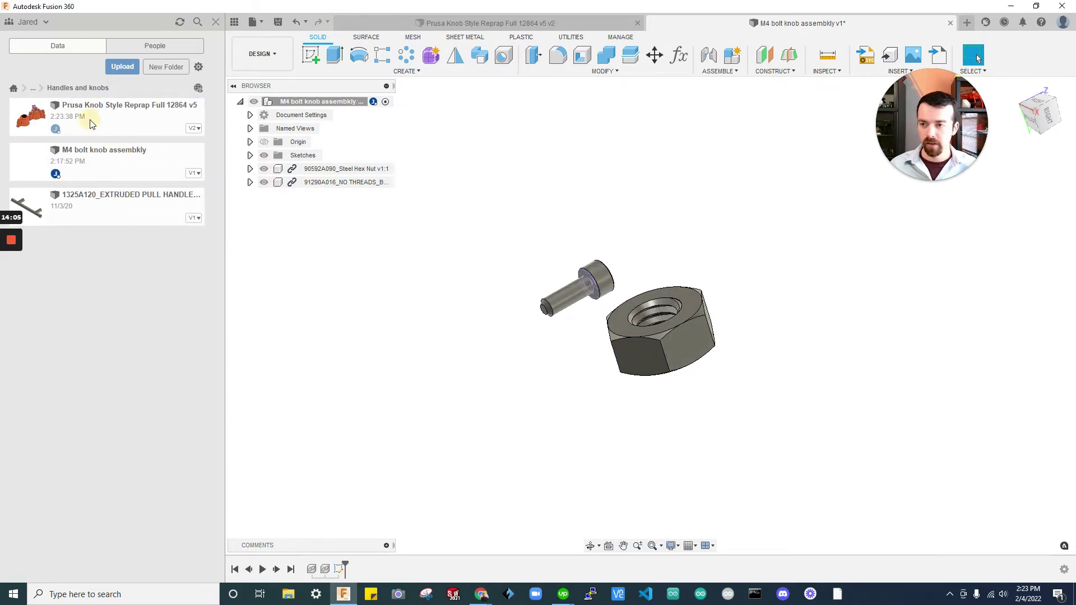
drag(92, 123, 438, 258)
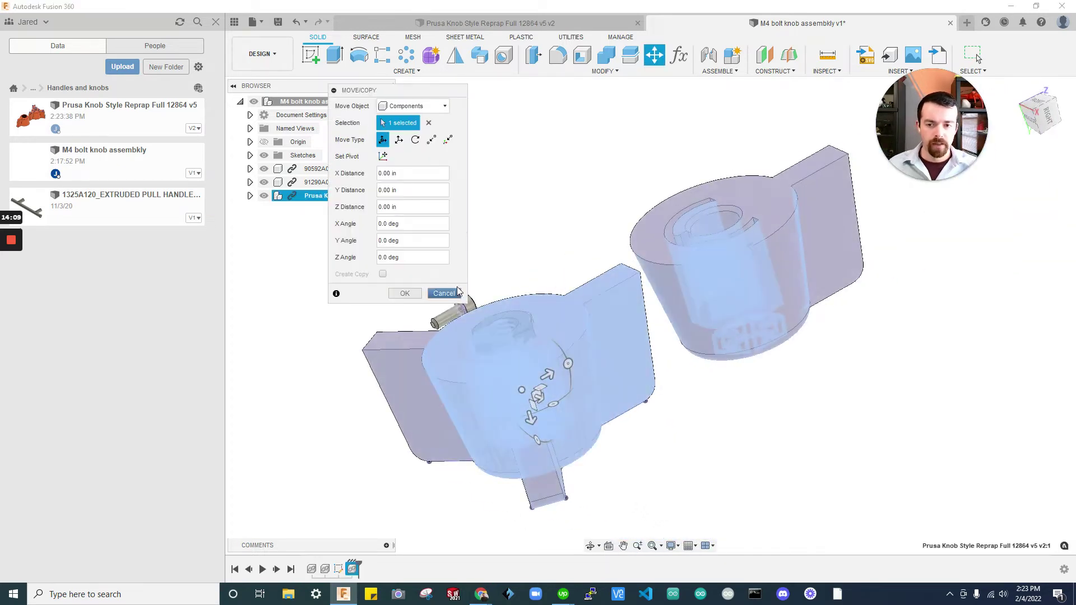
shift+middle_drag(516, 338, 536, 343)
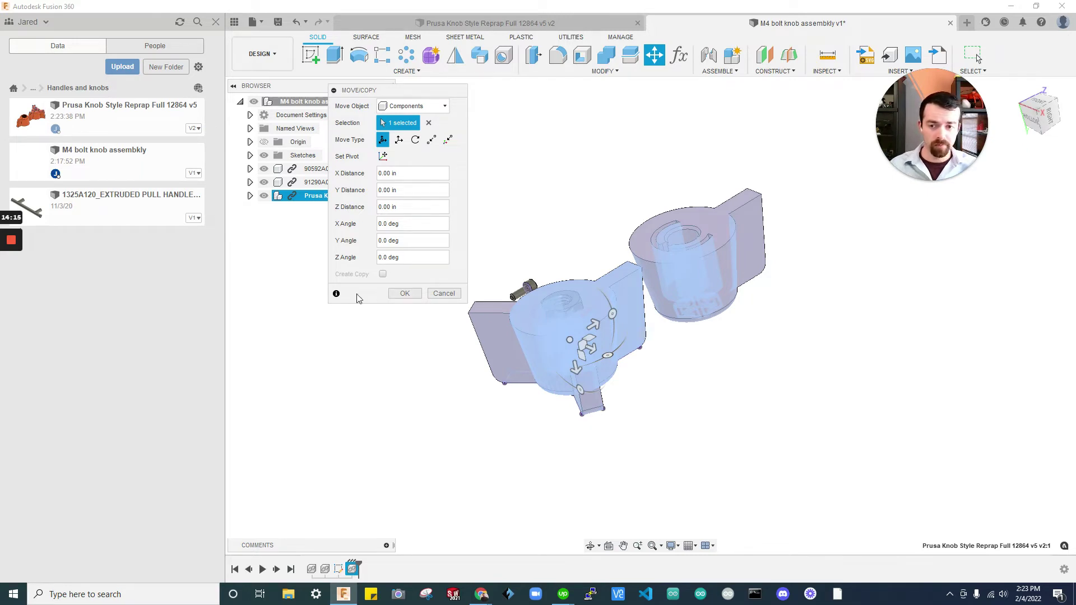
shift+middle_drag(489, 312, 452, 306)
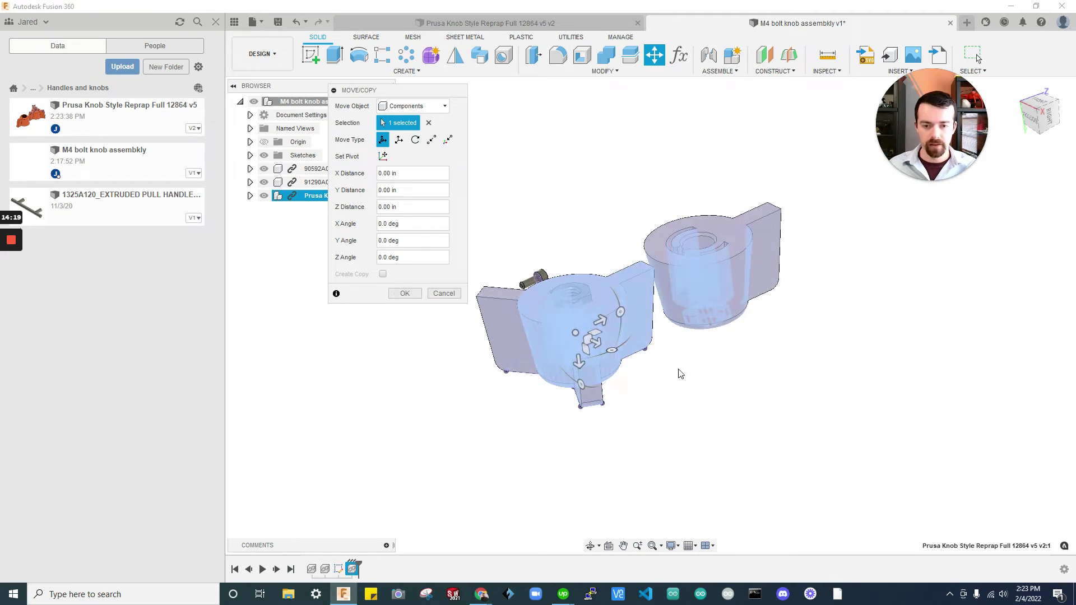
drag(600, 321, 683, 257)
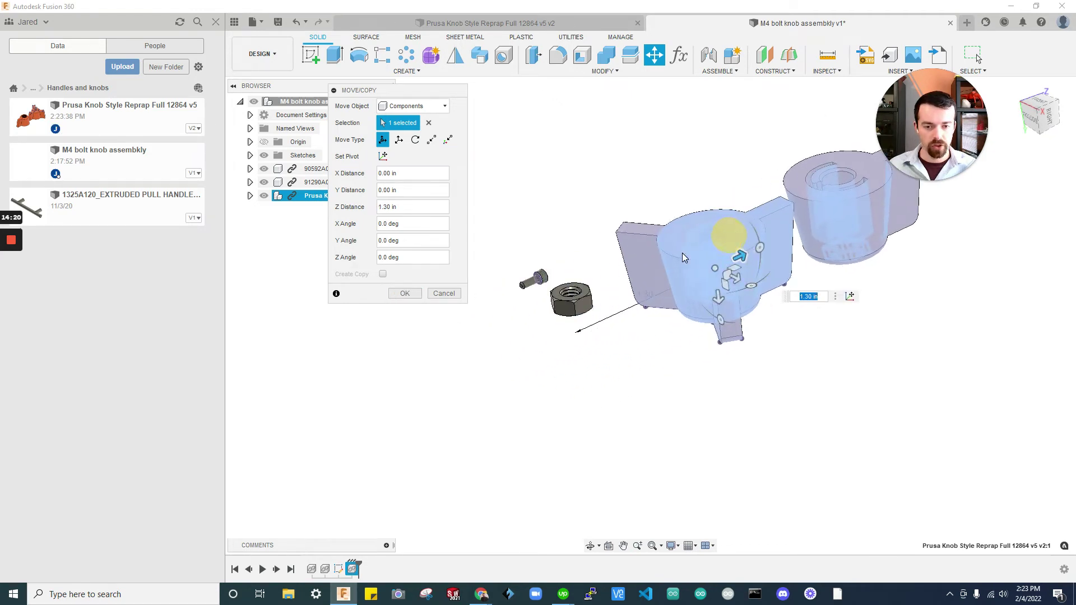
click(405, 293)
Hide Body6, the second knob body, inside the inserted Prusa knob component.
shift+middle_drag(492, 372, 816, 388)
click(852, 296)
click(250, 196)
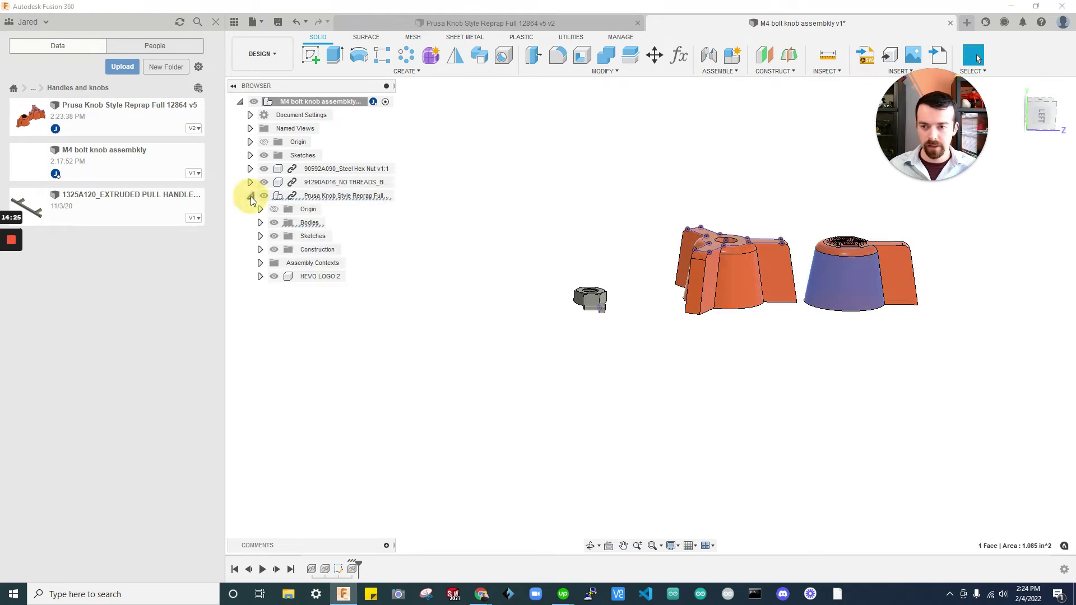
click(260, 222)
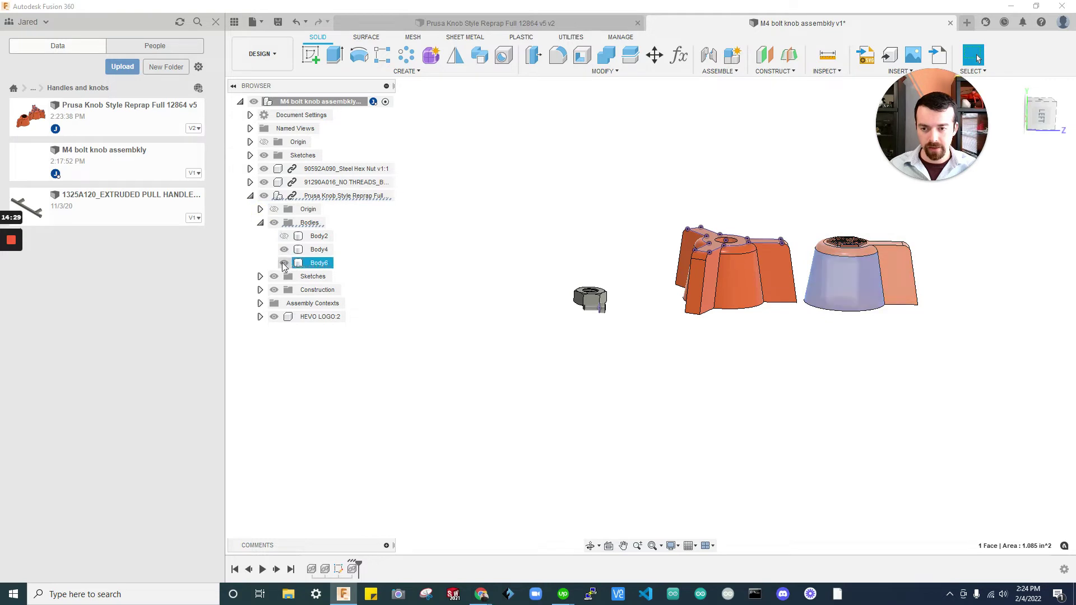
click(284, 263)
click(469, 303)
click(749, 272)
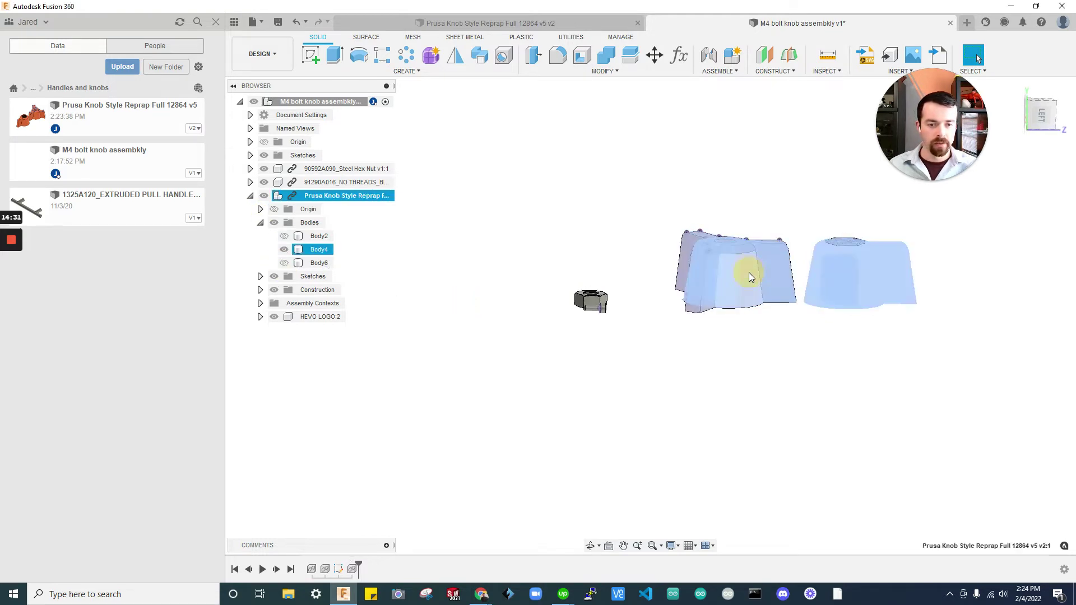
click(756, 318)
click(725, 251)
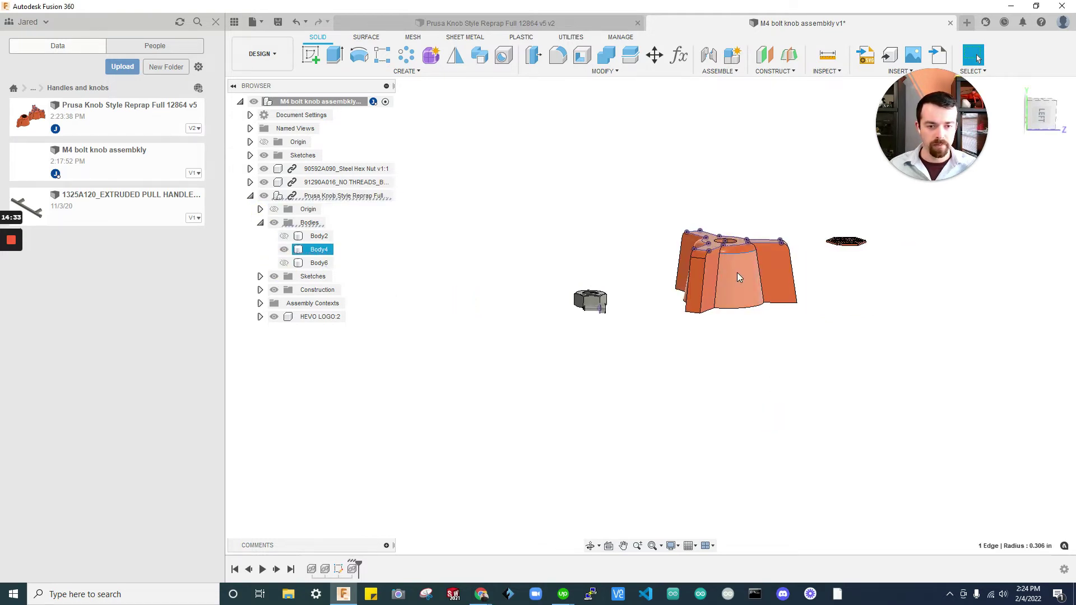
click(738, 272)
click(713, 424)
Hide the HEVO LOGO:2 component and all sketches of the inserted knob.
click(809, 230)
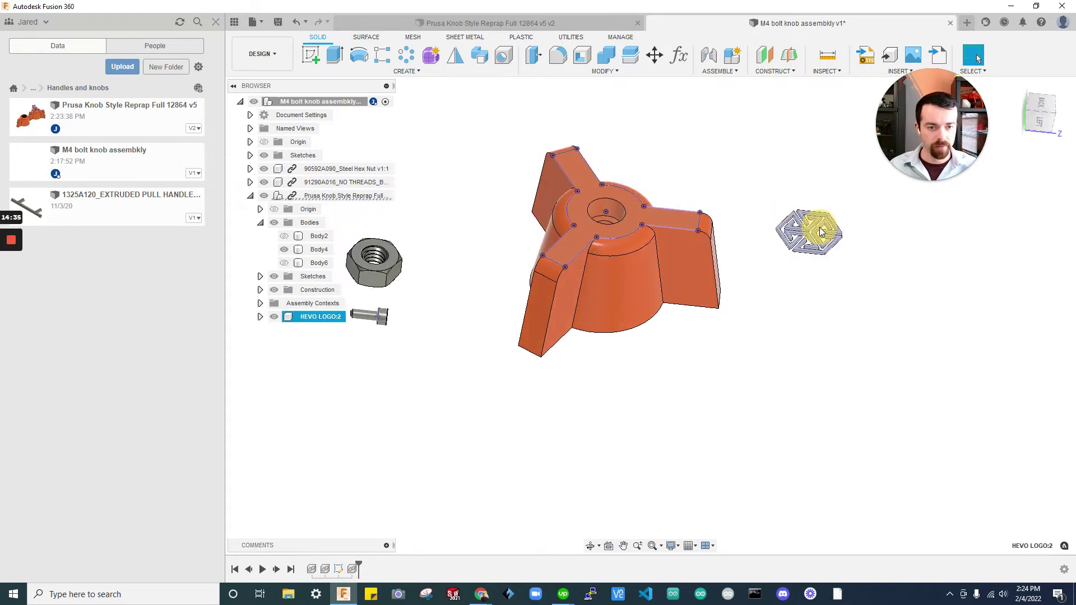
click(276, 318)
click(411, 437)
click(812, 436)
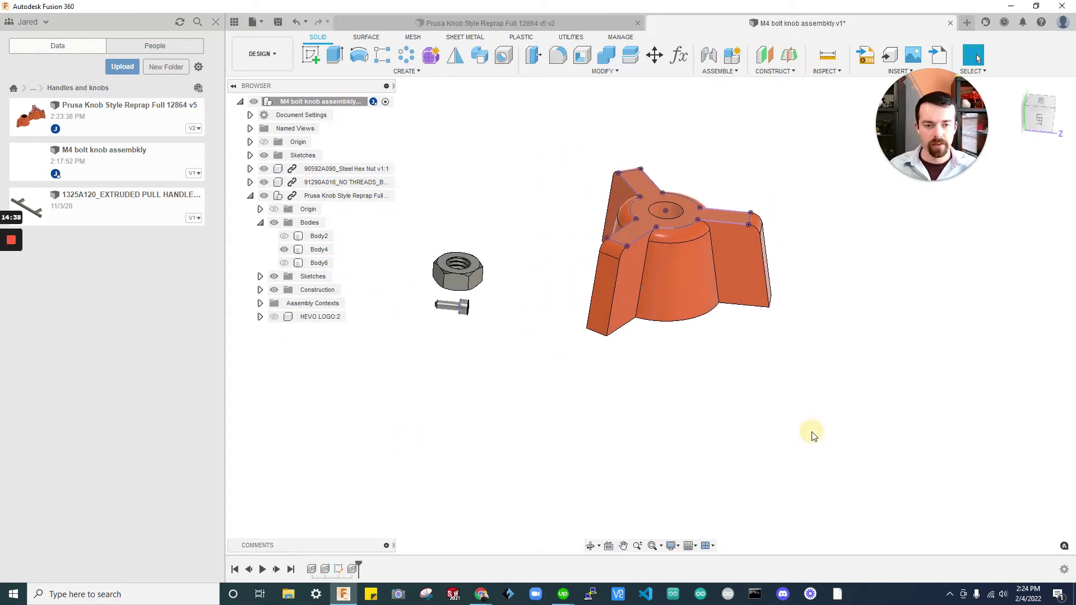
click(274, 276)
click(250, 198)
click(634, 411)
shift+middle_drag(463, 331, 605, 392)
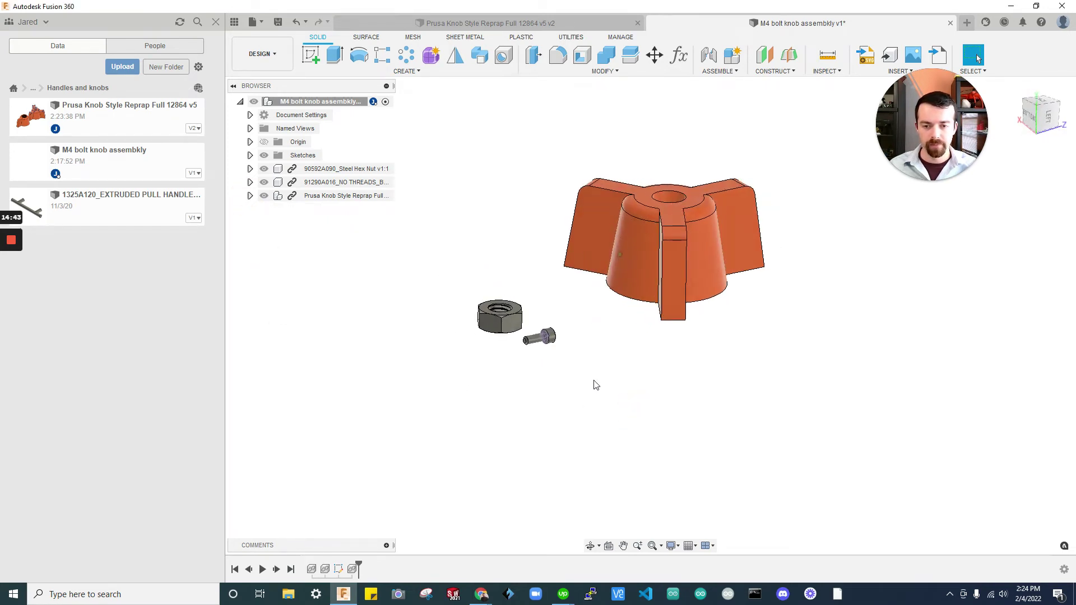
Examine the size of the hex nut and socket head screw beside the knob in the assembly.
scroll(553, 338, up, 3)
scroll(554, 338, up, 1)
click(519, 333)
scroll(520, 353, down, 4)
shift+middle_drag(521, 356, 555, 335)
click(550, 346)
click(591, 424)
Switch to the McMaster-Carr page in Chrome and set the socket head screws' thread size filter to M4.
click(492, 601)
mouse_move(488, 598)
click(268, 547)
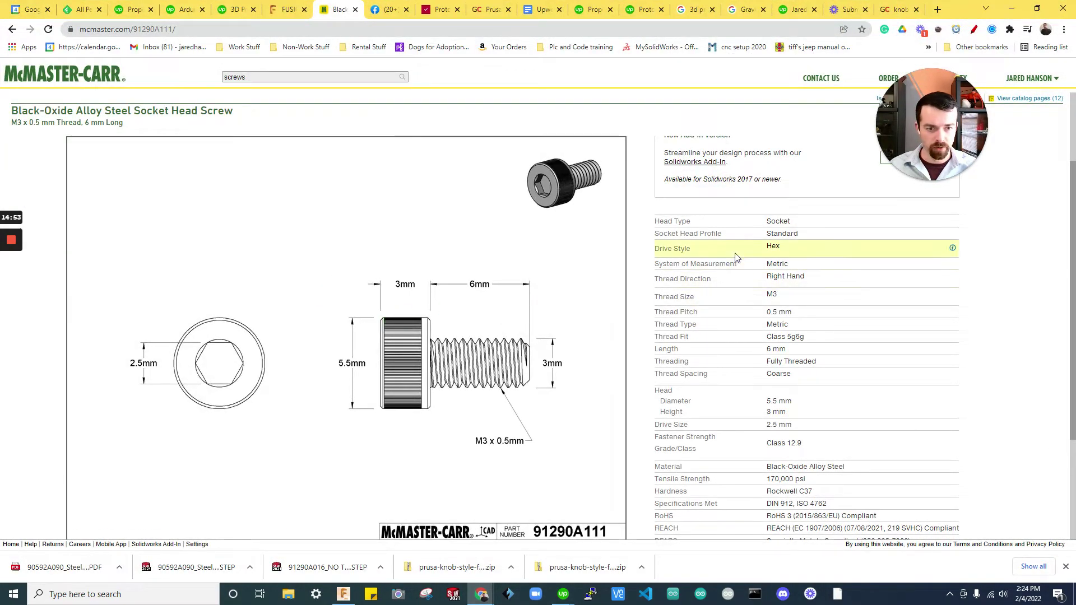
scroll(737, 258, up, 2)
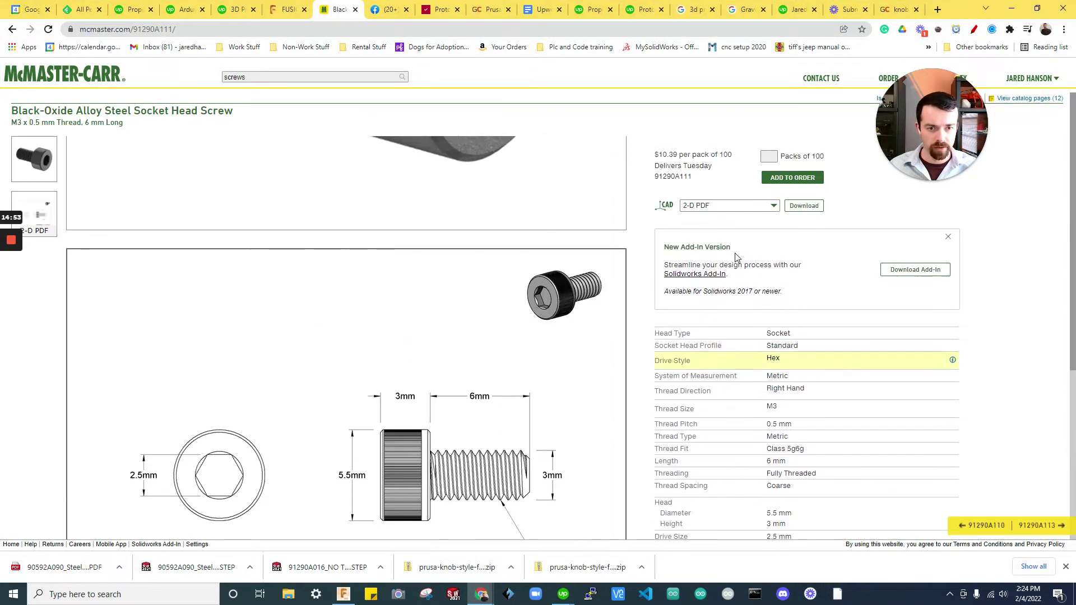
click(12, 29)
click(23, 149)
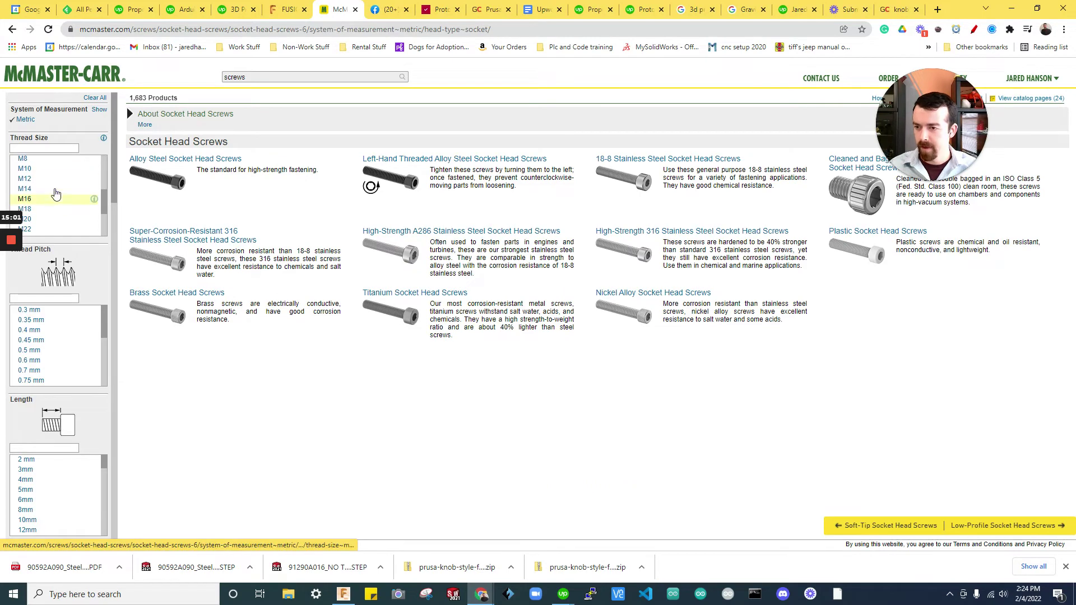
scroll(54, 180, down, 1)
click(23, 175)
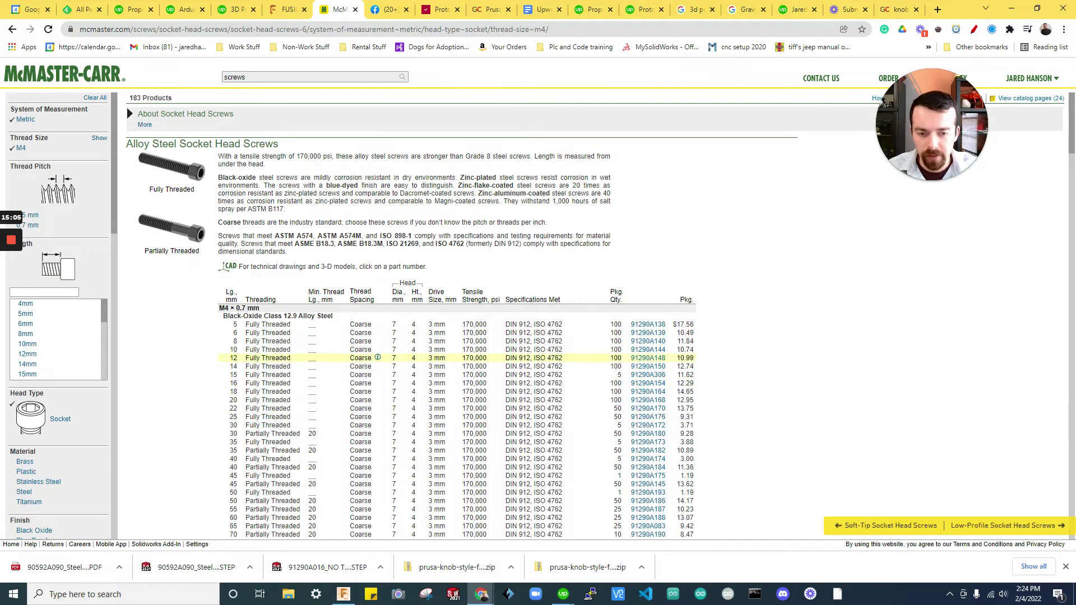
Check the product details of the 5 mm long M4 screw 91290A138 and return to the screw list.
click(648, 325)
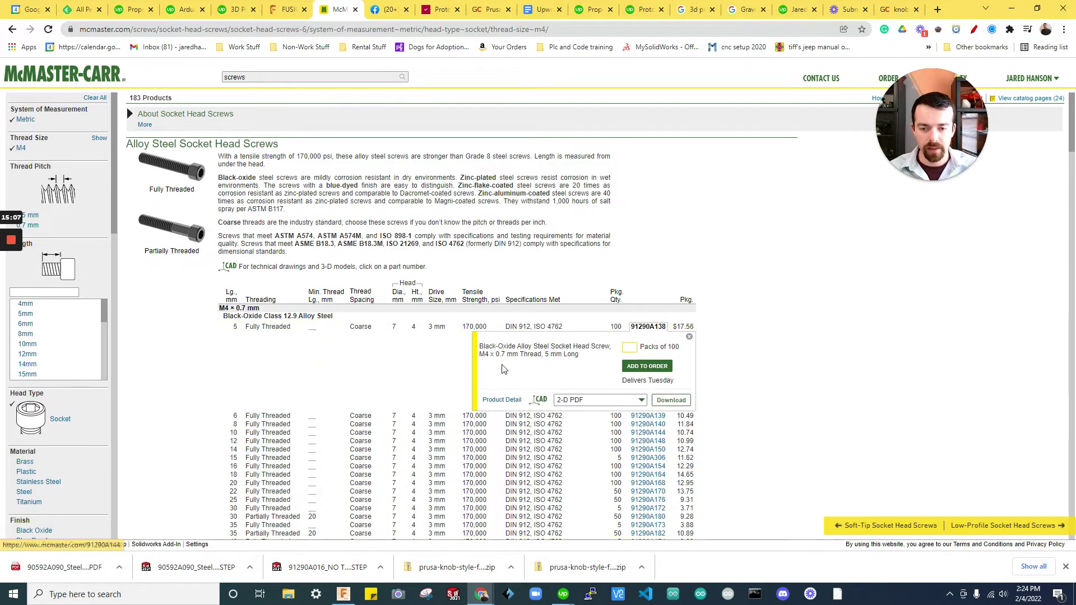
click(502, 400)
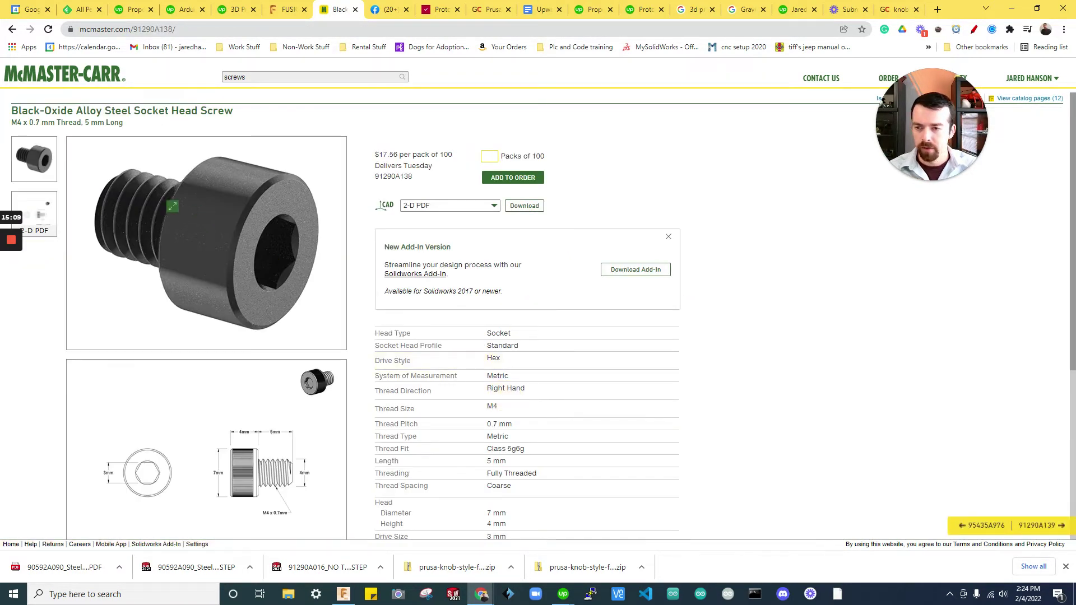
click(12, 29)
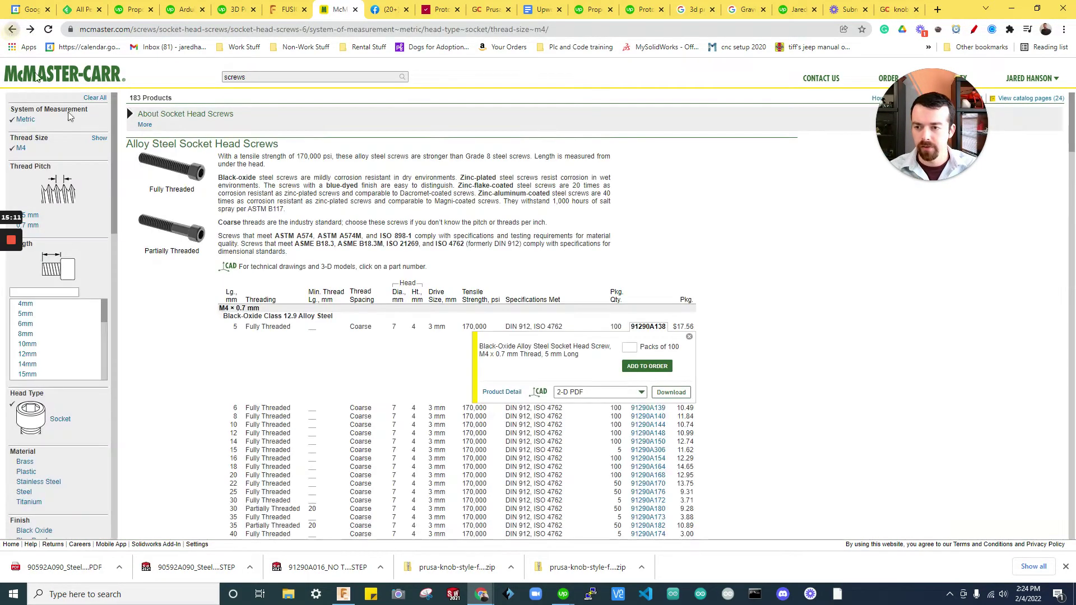
Open the product details of the 30 mm long, fully threaded M4 screw 91290A172.
scroll(270, 386, down, 2)
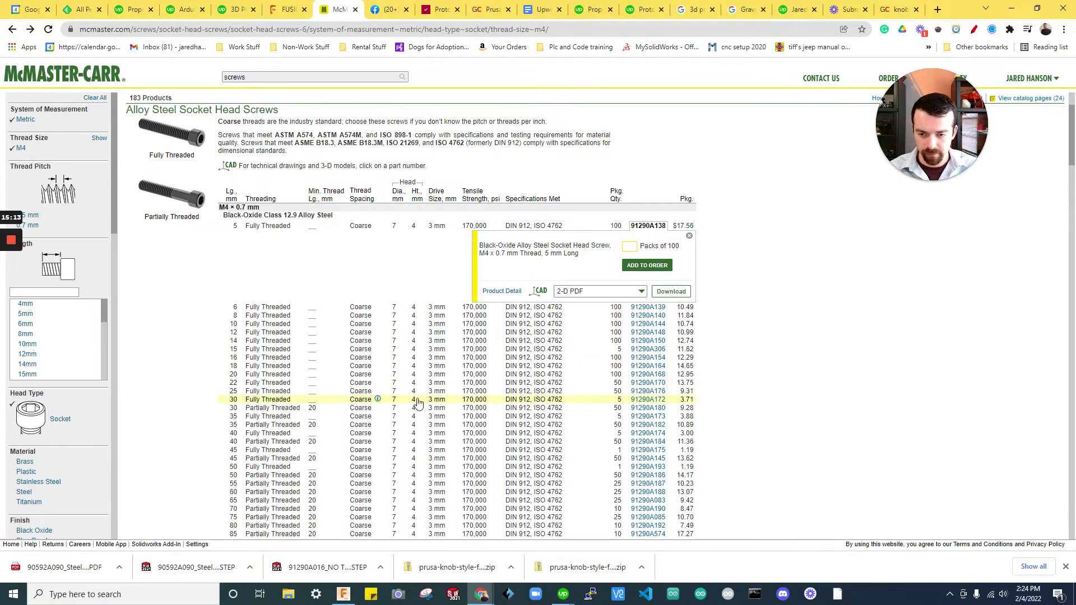
click(636, 400)
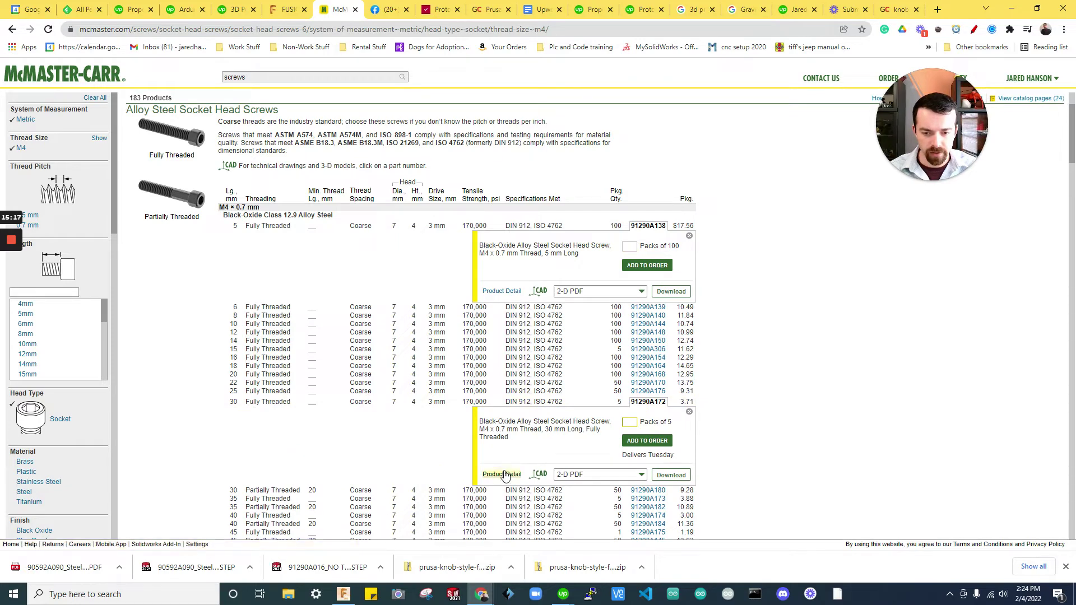
click(503, 475)
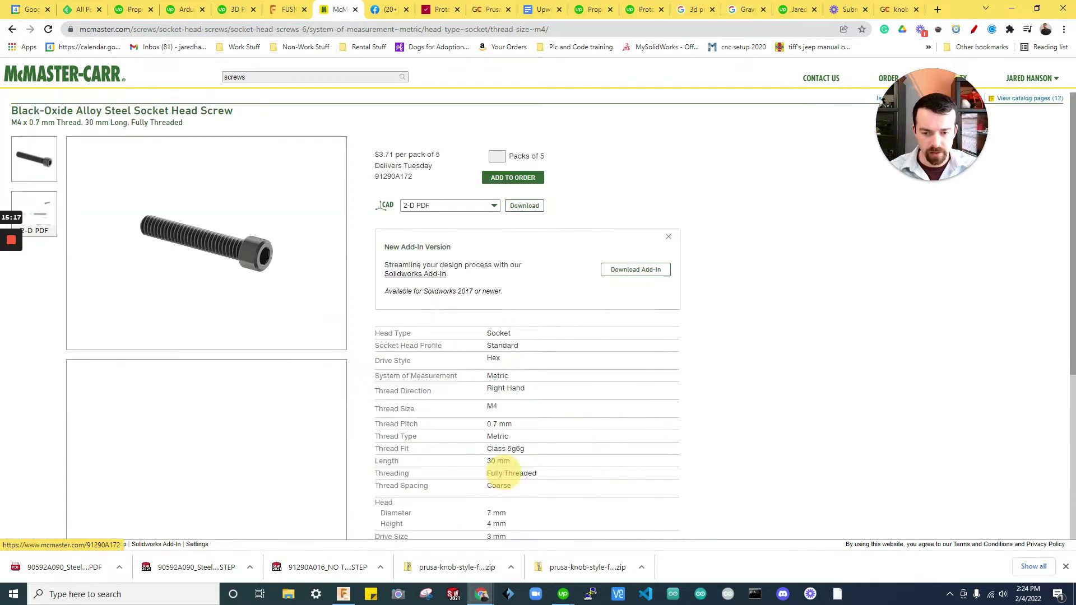
Download the 3-D STEP model of the 30 mm M4 socket head screw.
click(470, 205)
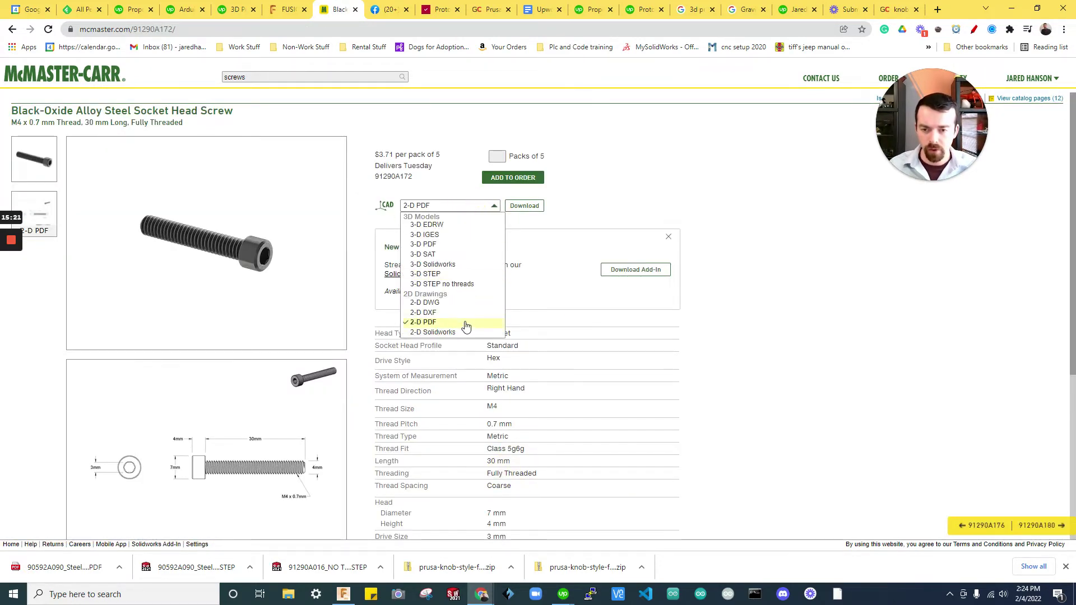
click(462, 285)
click(487, 211)
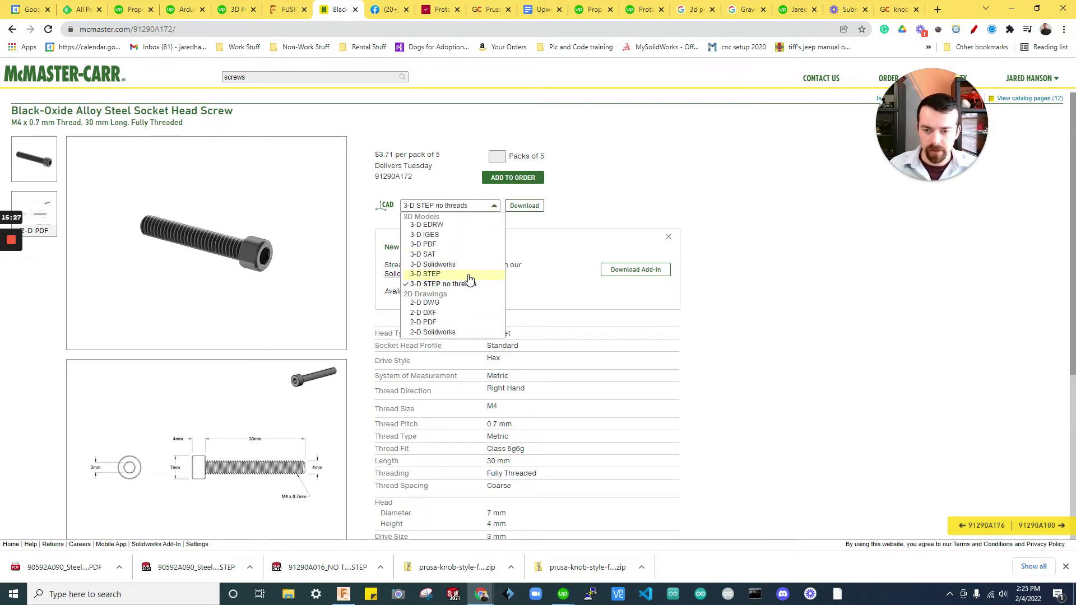
click(470, 275)
click(526, 208)
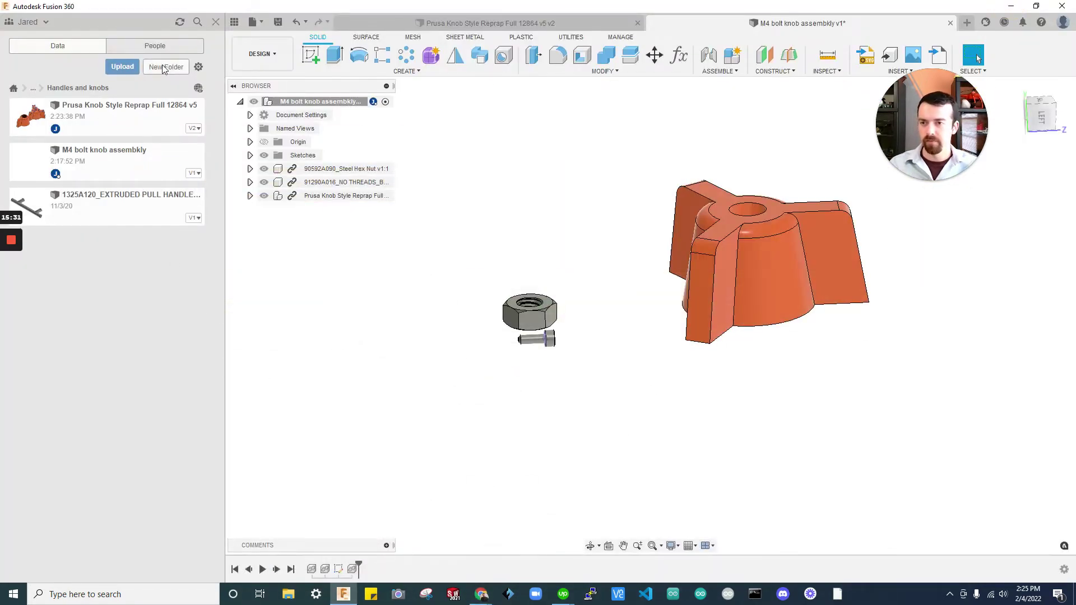
Upload the 91290A172_Black-Oxide Alloy Steel Socket Head Screw STEP file to the Handles and knobs folder.
click(166, 67)
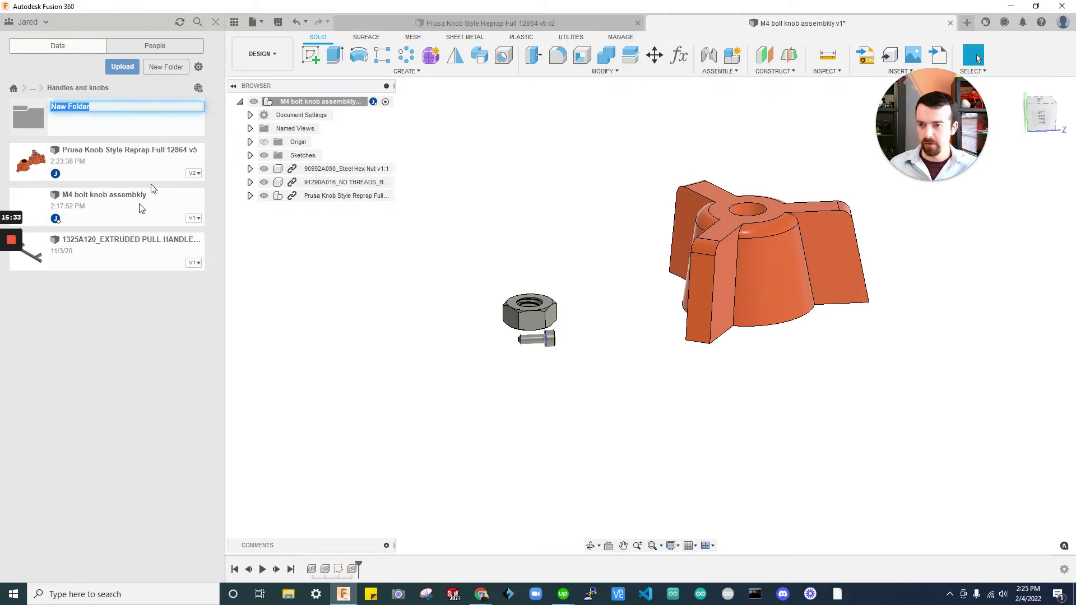
click(132, 235)
click(122, 71)
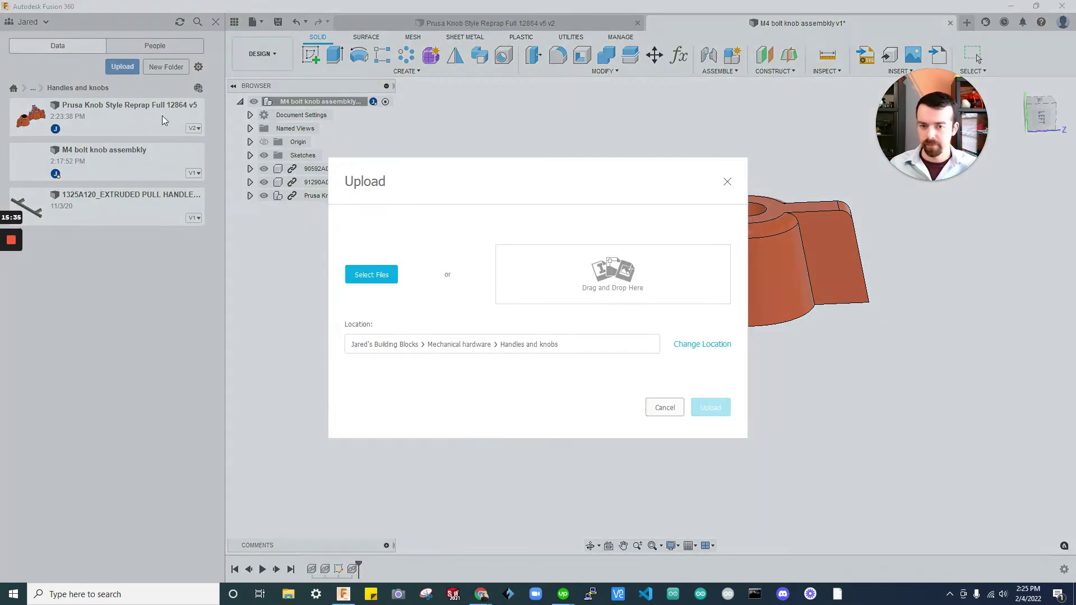
click(363, 281)
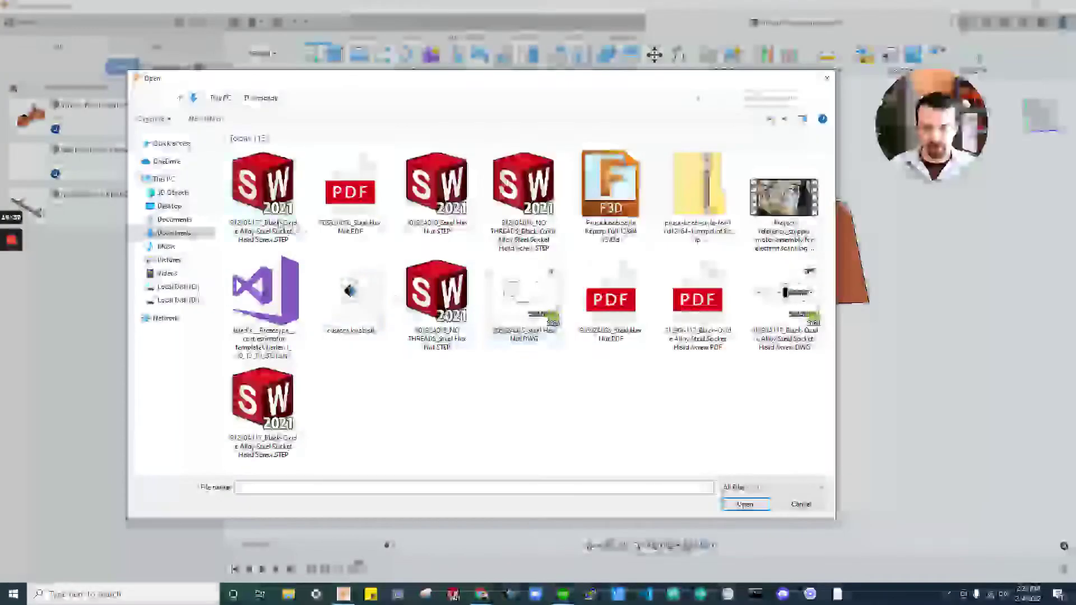
click(241, 196)
click(751, 504)
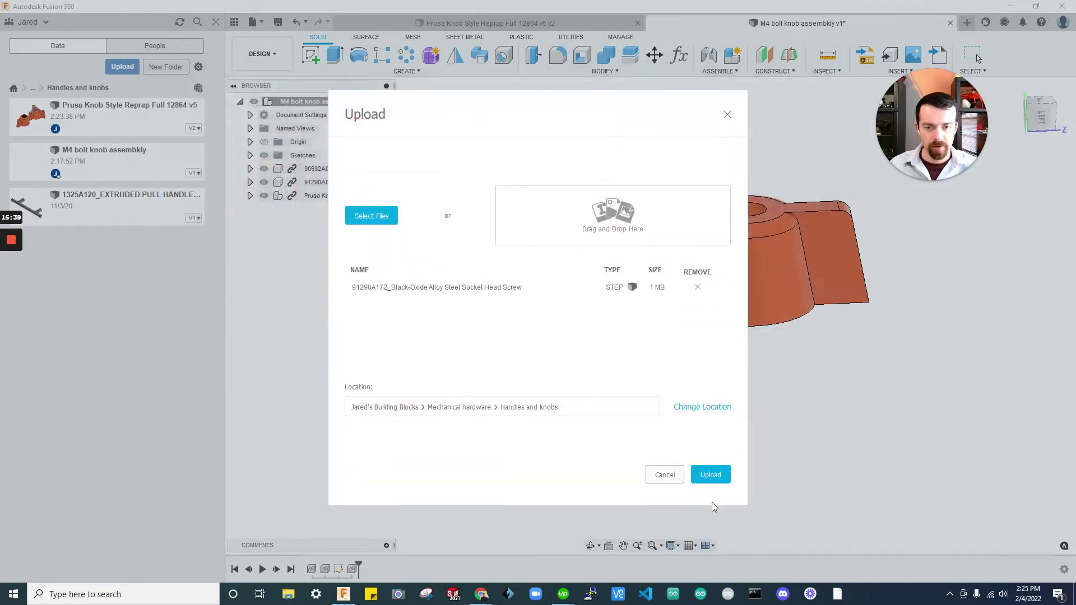
click(700, 475)
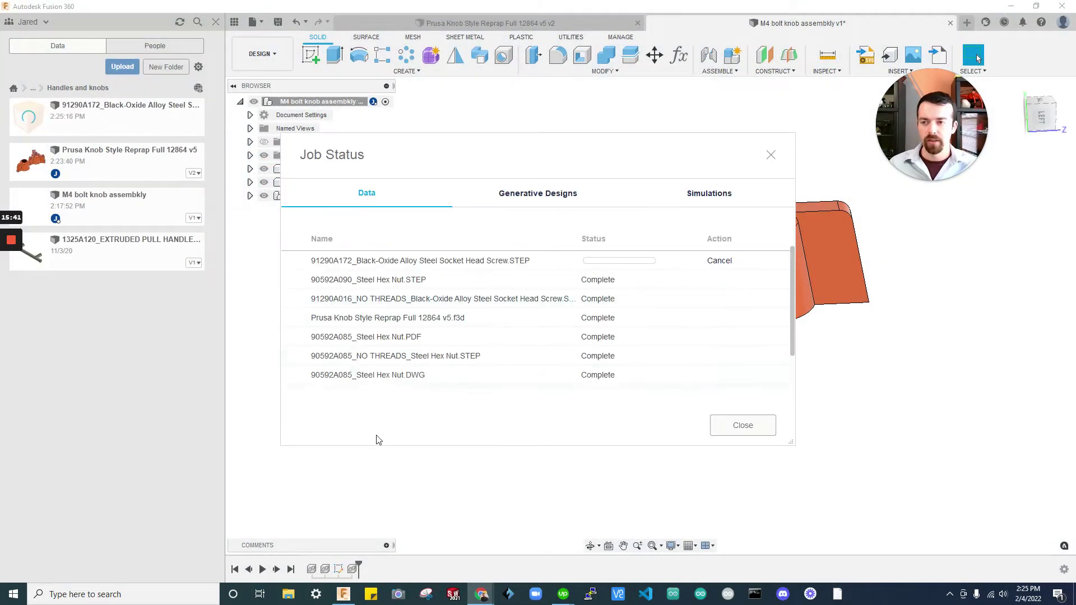
click(744, 425)
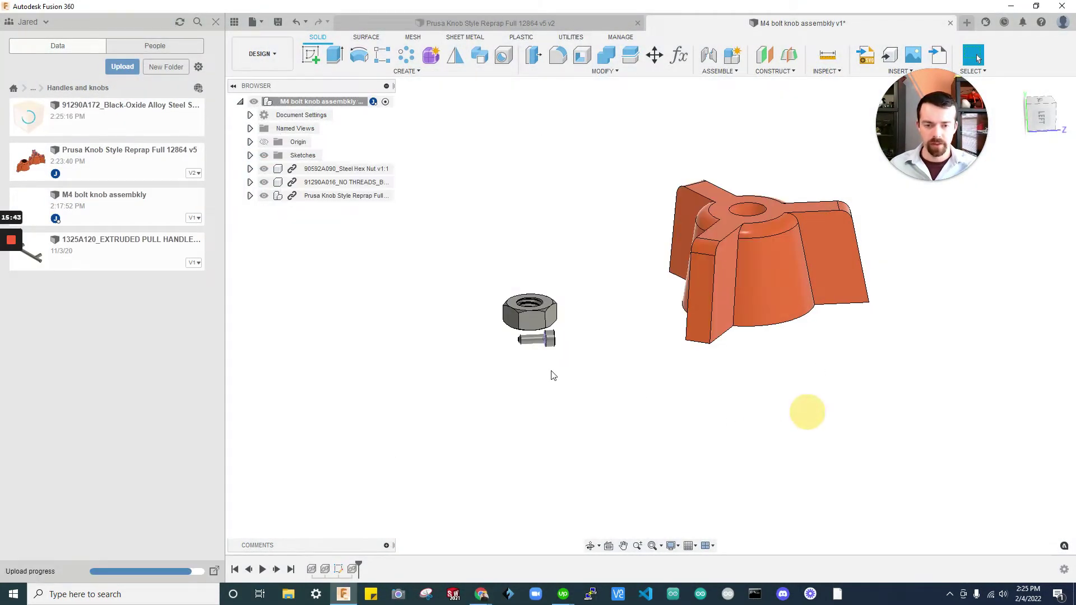
Delete the 91290A016 NO THREADS socket head screw from the M4 bolt knob assembly.
click(535, 339)
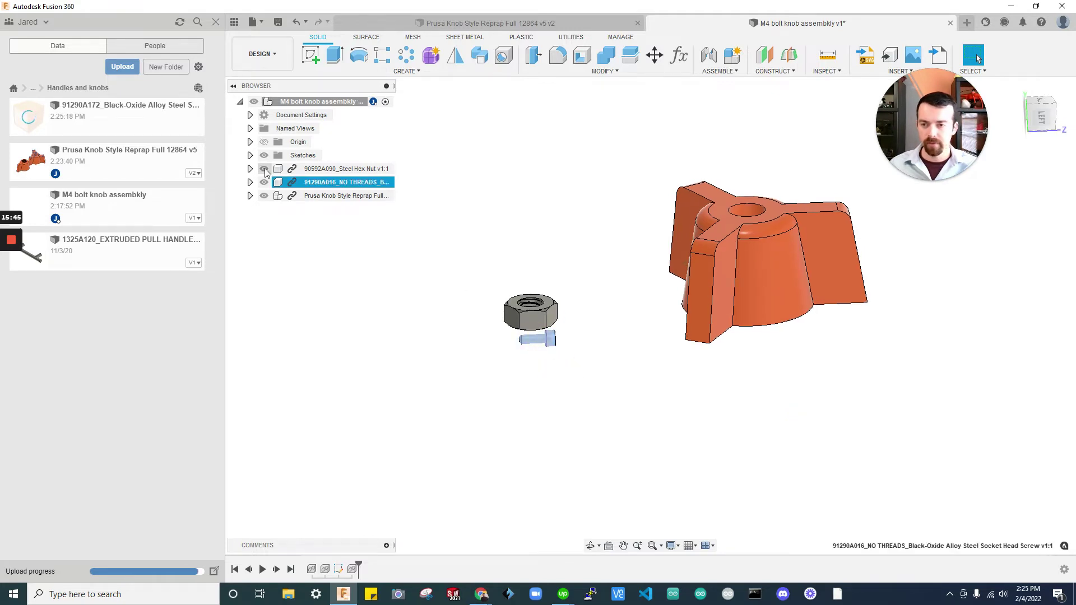
right_click(304, 190)
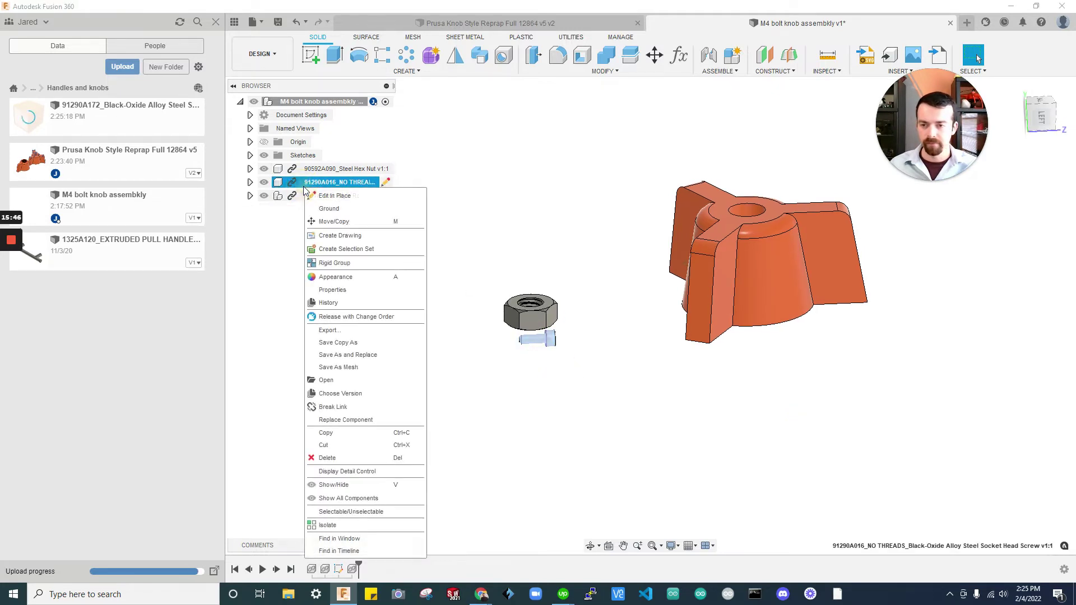
click(392, 458)
click(499, 317)
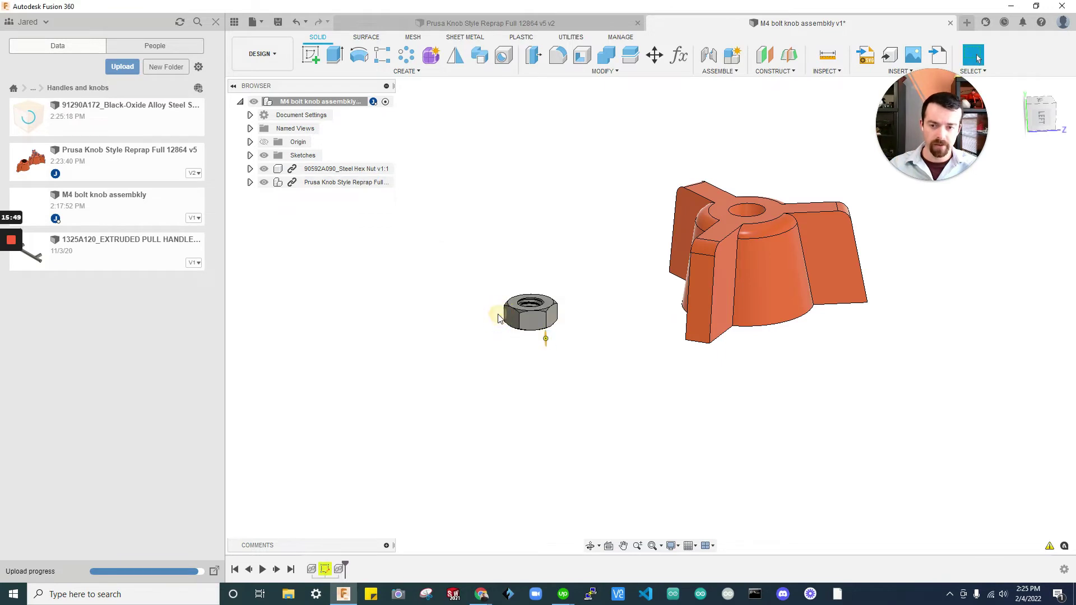
Switch to the Prusa knob document and start a sketch on the flat round bottom face of the three-winged knob.
shift+middle_drag(559, 354, 689, 281)
click(689, 281)
click(795, 173)
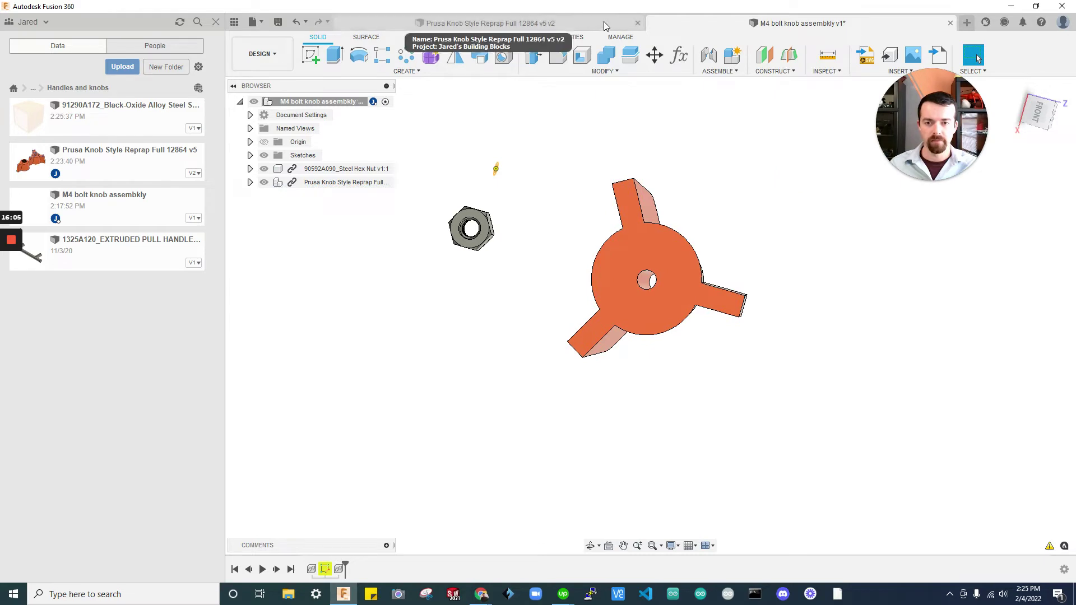
click(603, 21)
shift+middle_drag(637, 391, 727, 395)
click(681, 349)
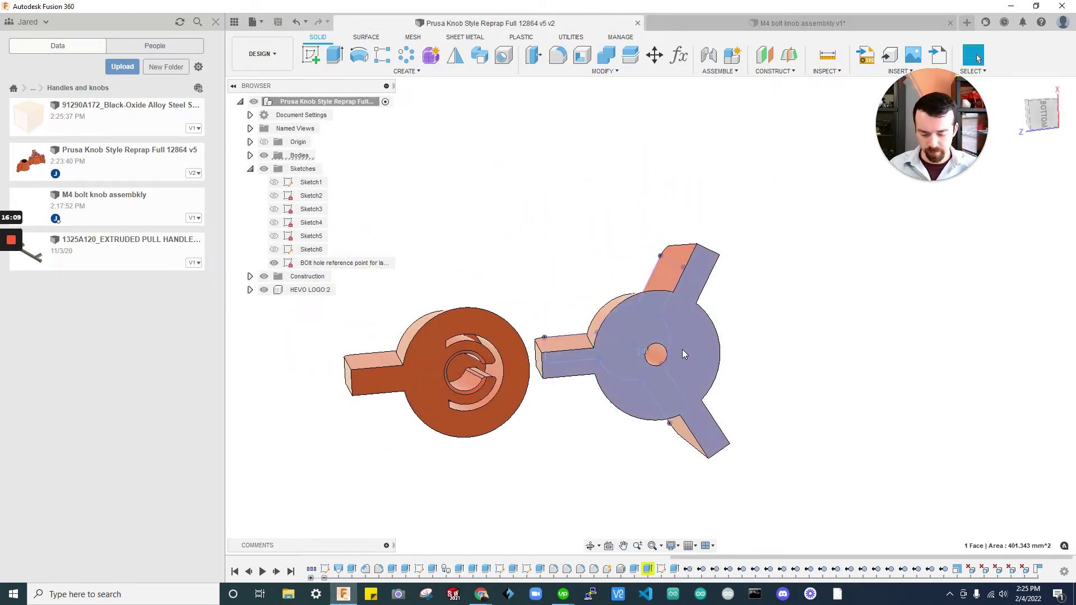
key(c)
scroll(654, 289, up, 3)
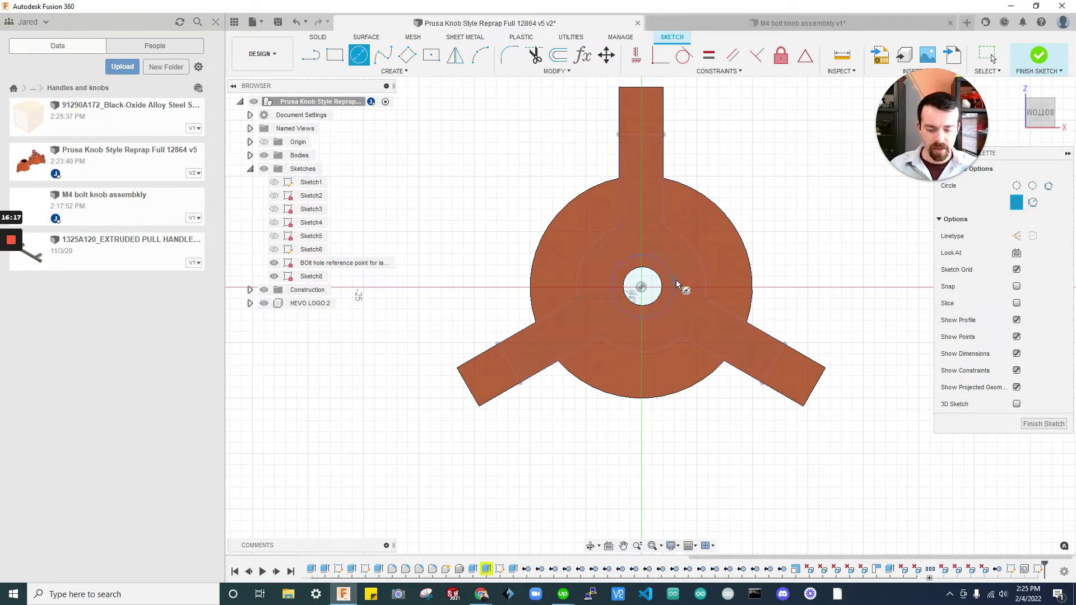
Sketch a six-sided inscribed polygon centred on the bolt hole, about 11.2 mm across the flats.
click(394, 71)
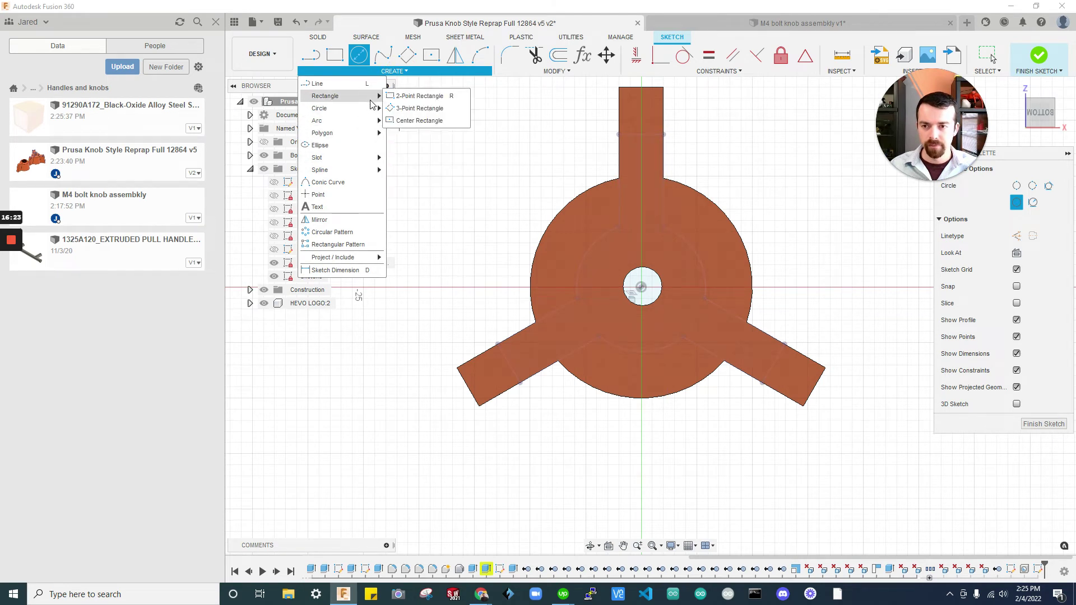
mouse_move(371, 172)
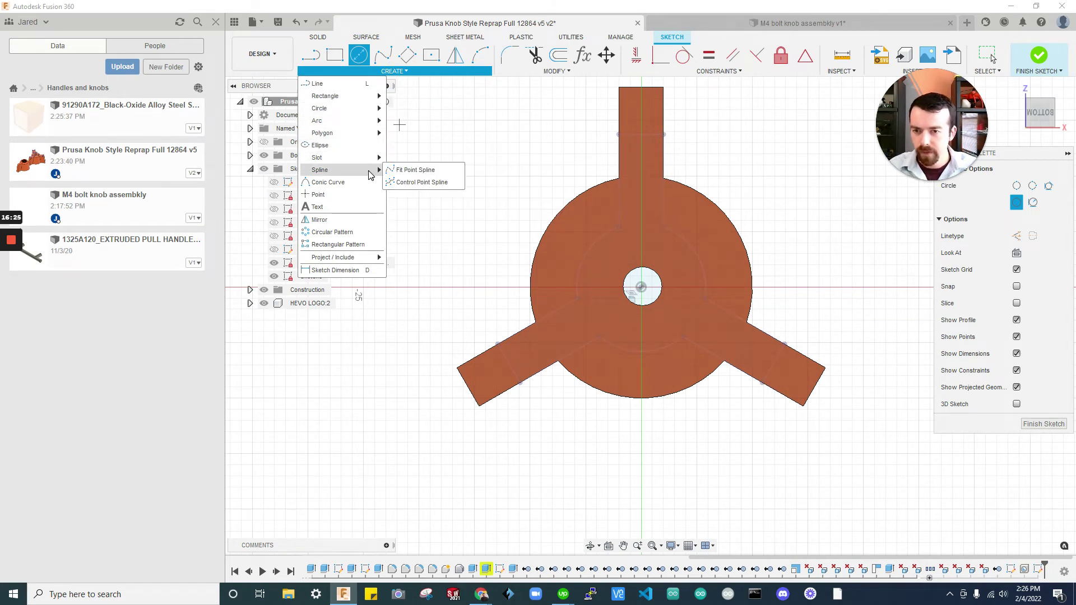
mouse_move(372, 135)
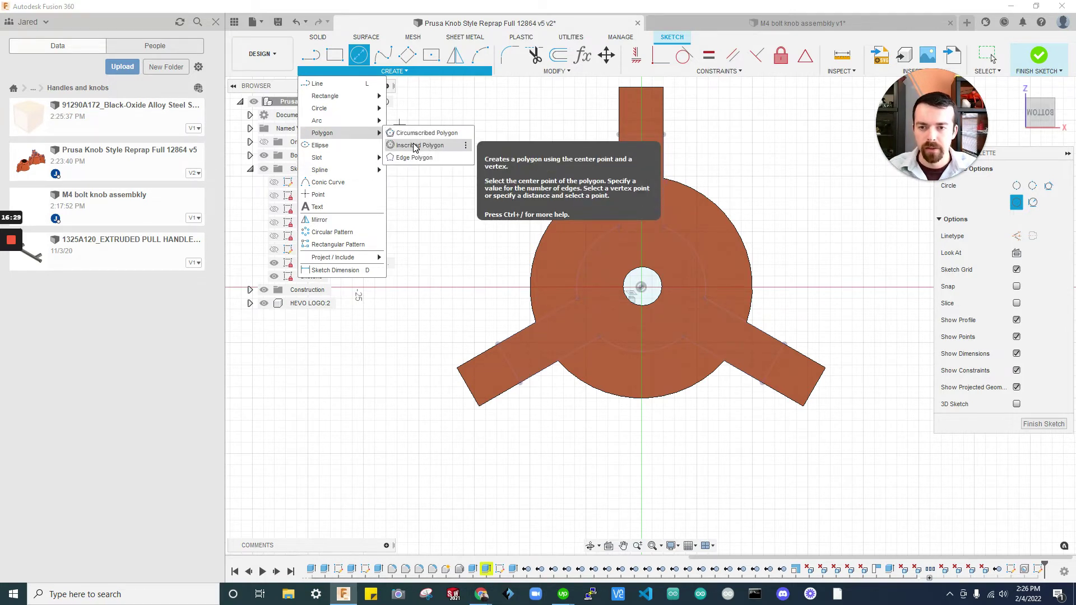
click(415, 146)
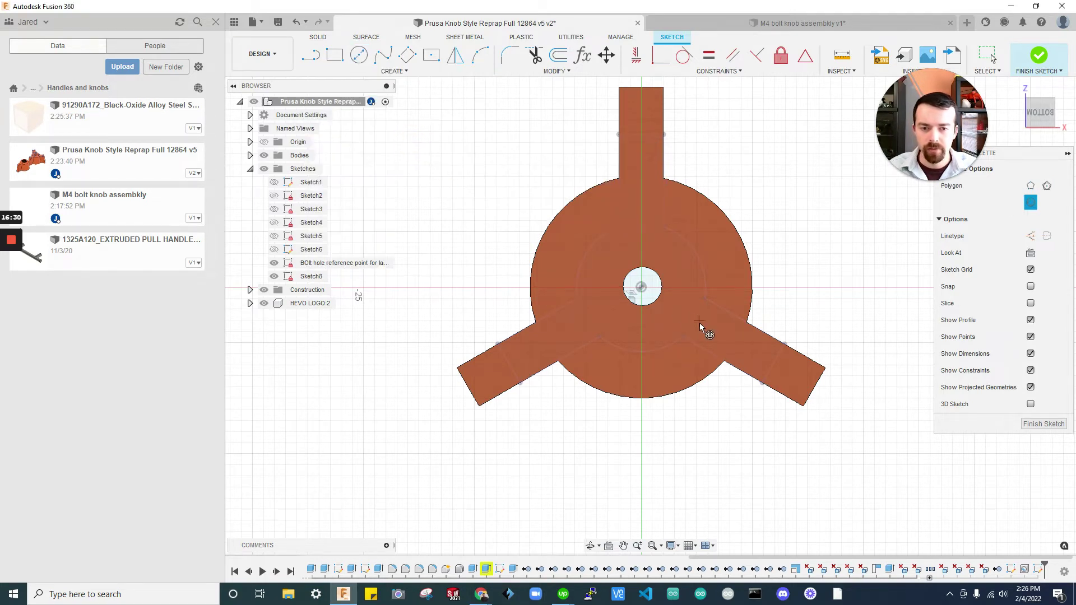
click(643, 291)
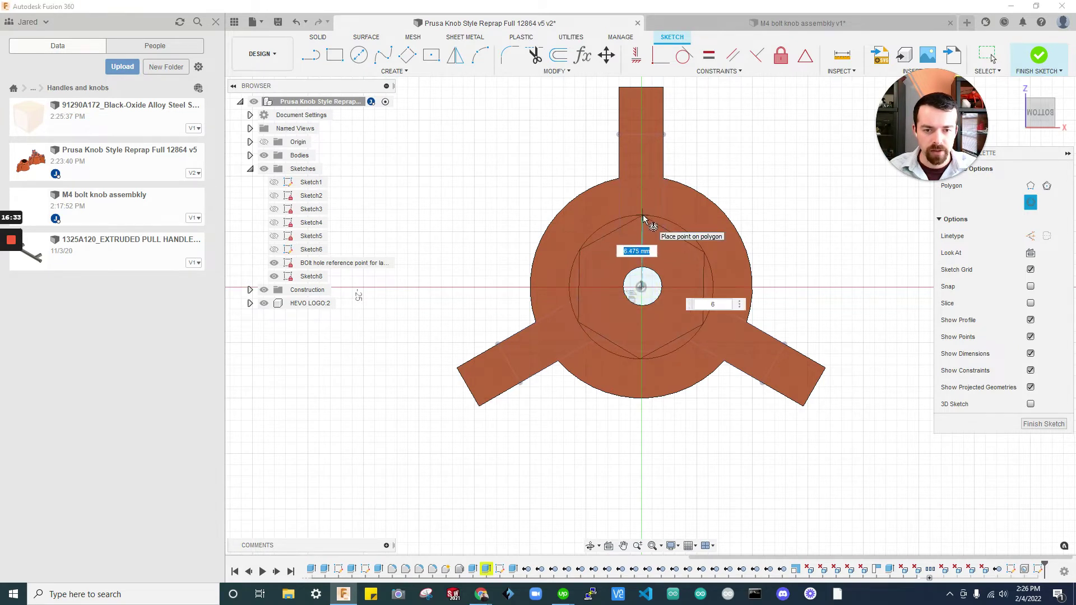
click(682, 229)
key(Escape)
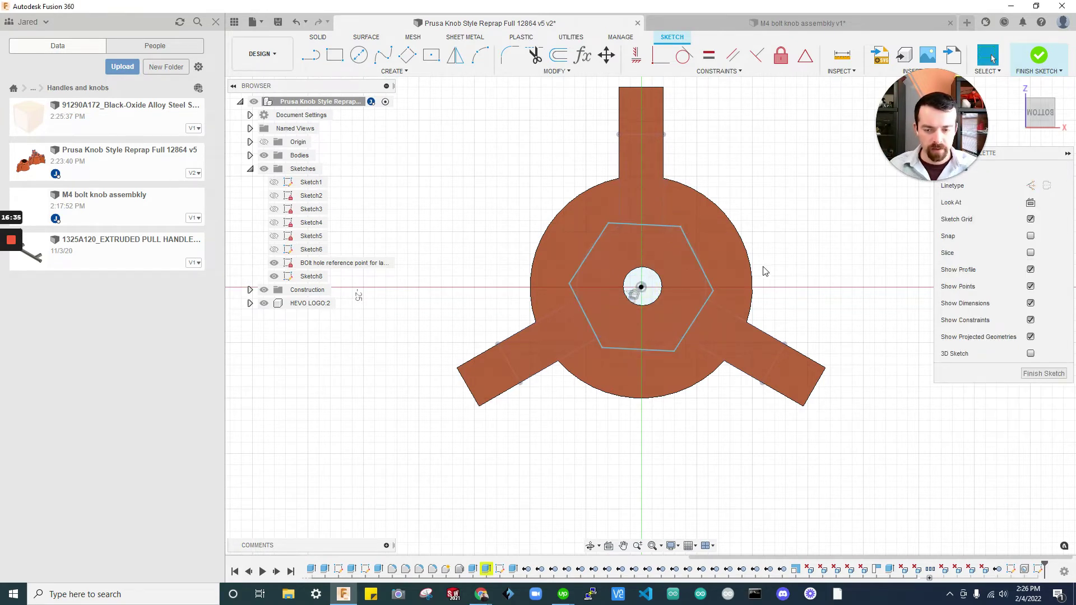
Dimension the distance between two opposite sides of the hexagon.
click(581, 308)
shift+click(705, 280)
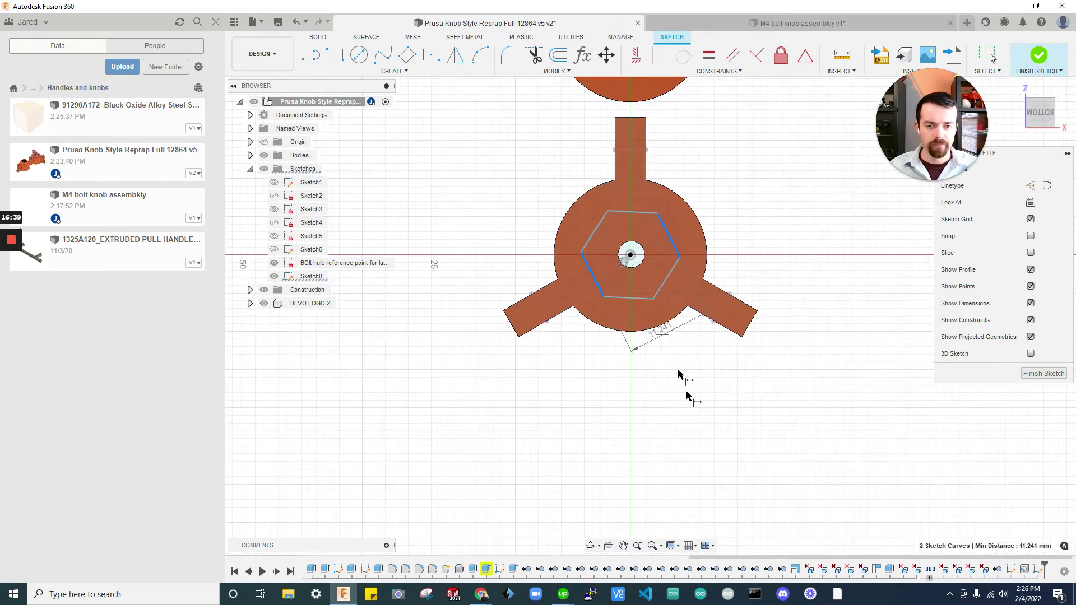
click(721, 408)
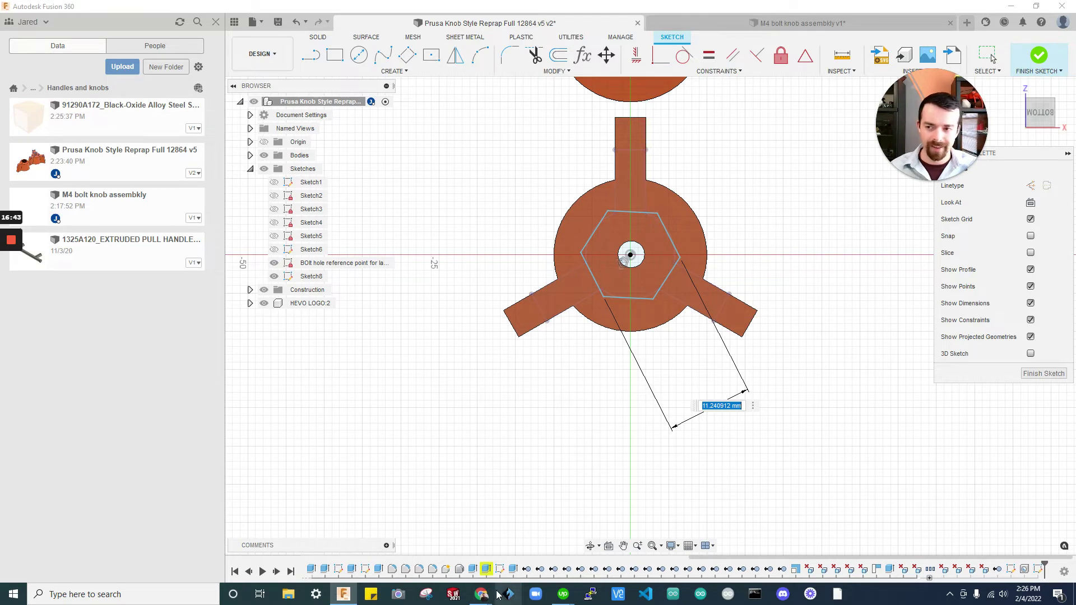
Upload the drawing file 90592A090_Steel Hex Nut.PDF to the Handles and knobs folder.
mouse_move(475, 597)
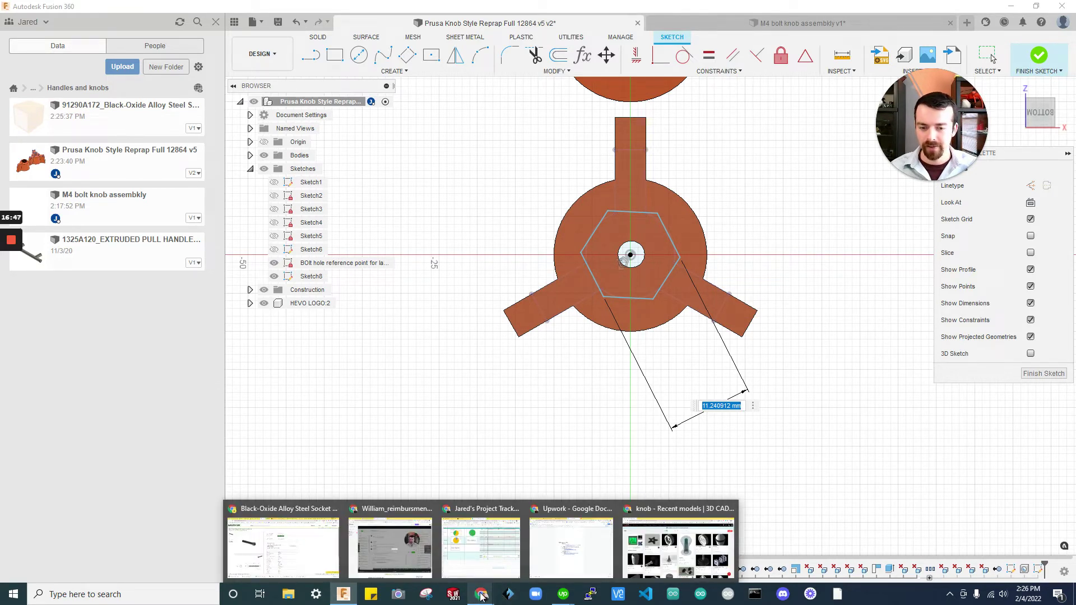
click(122, 67)
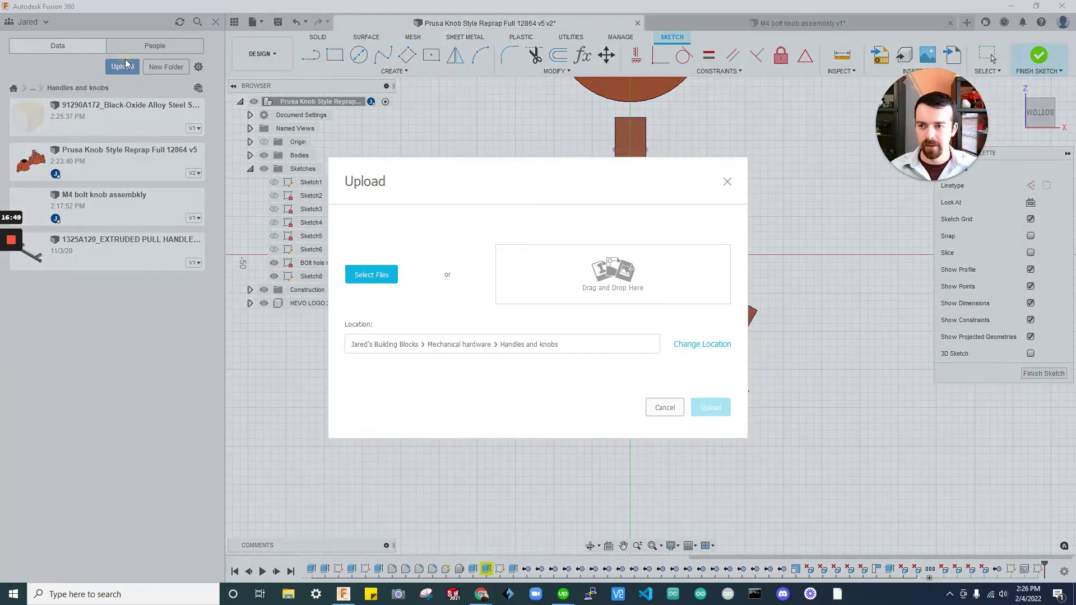
click(371, 275)
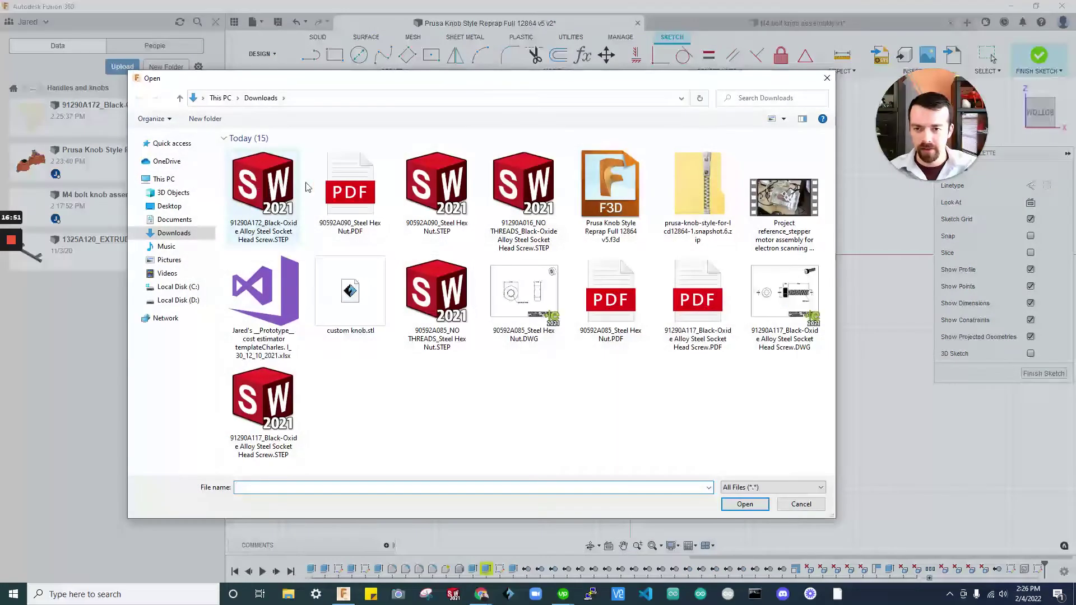
click(350, 190)
click(744, 504)
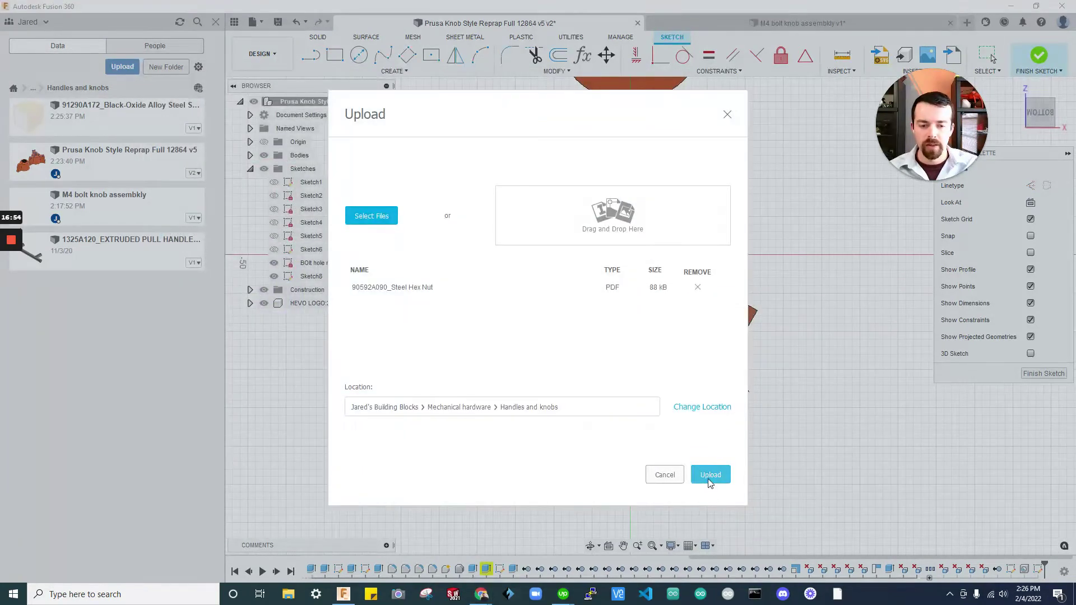
click(709, 474)
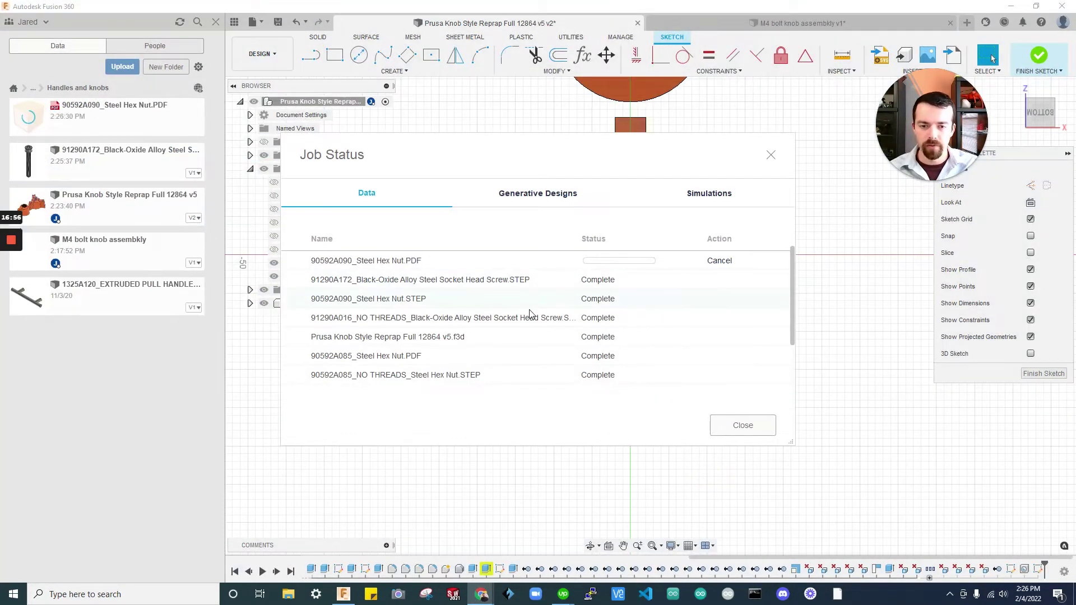
click(774, 429)
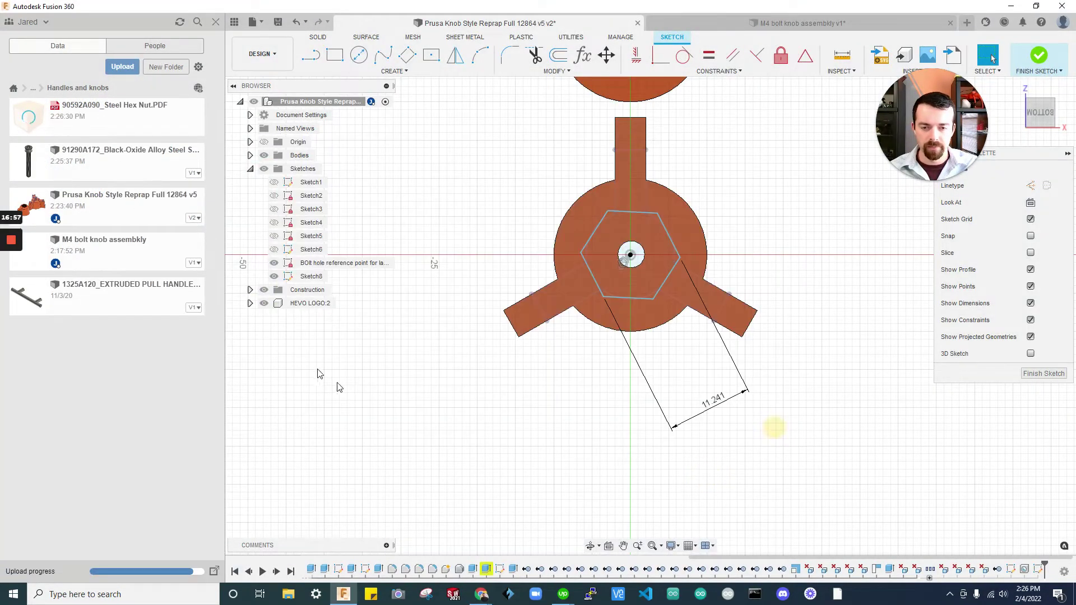
Open the uploaded hex nut PDF in Fusion Team, check the nut's width across flats, and return to the knob sketch.
click(83, 112)
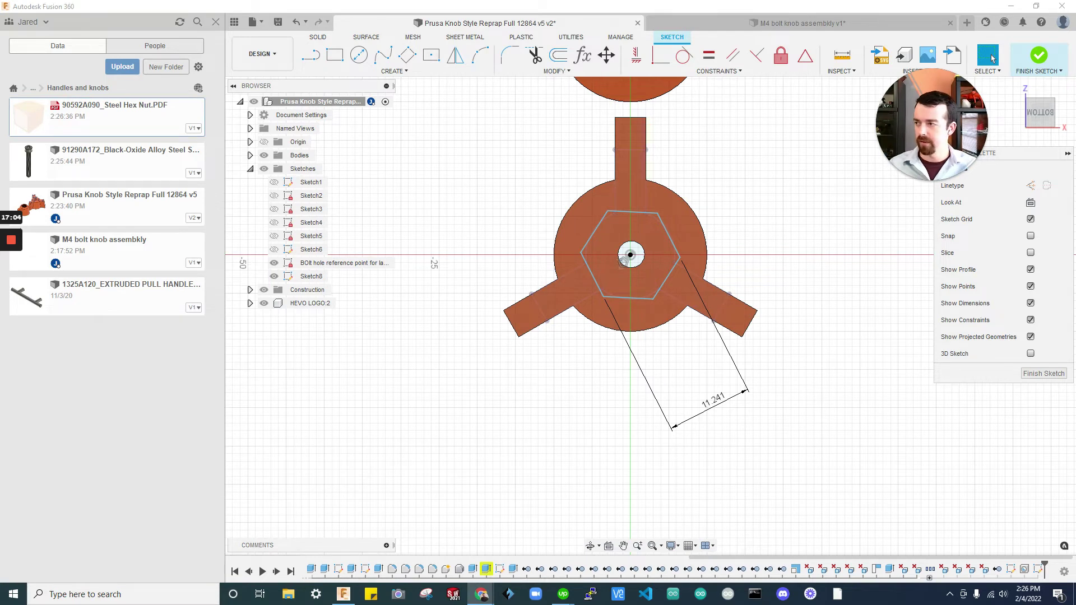
drag(0, 216, 492, 128)
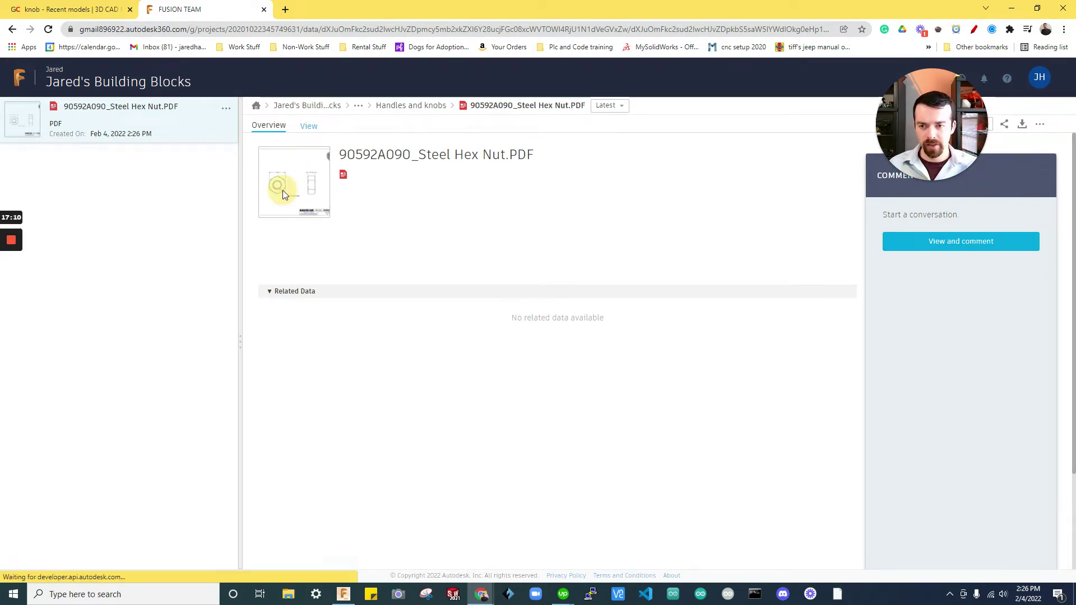
click(284, 194)
scroll(573, 357, down, 1)
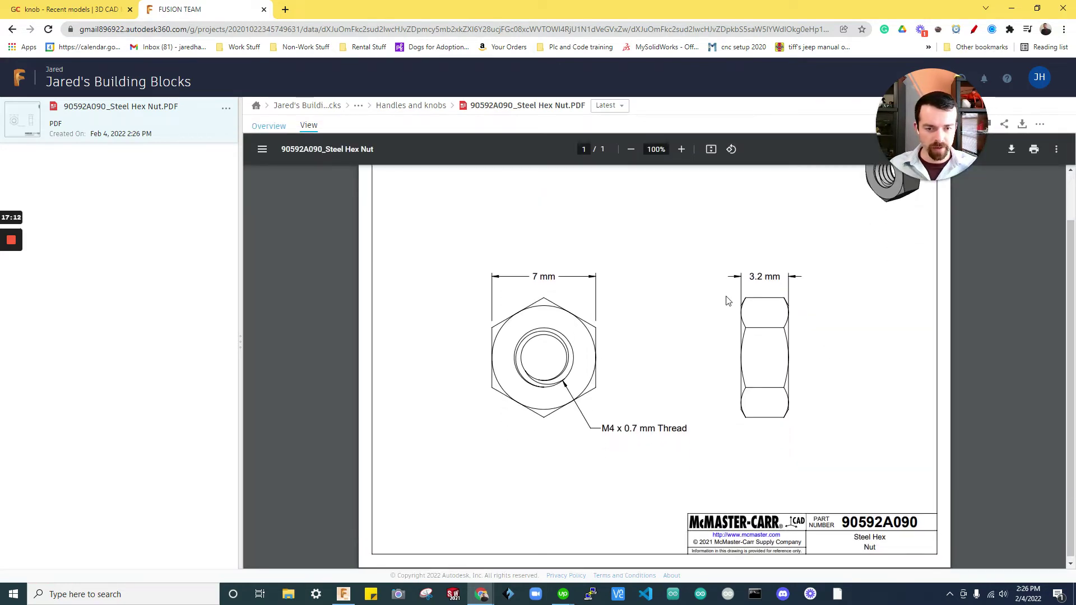
drag(532, 275, 570, 271)
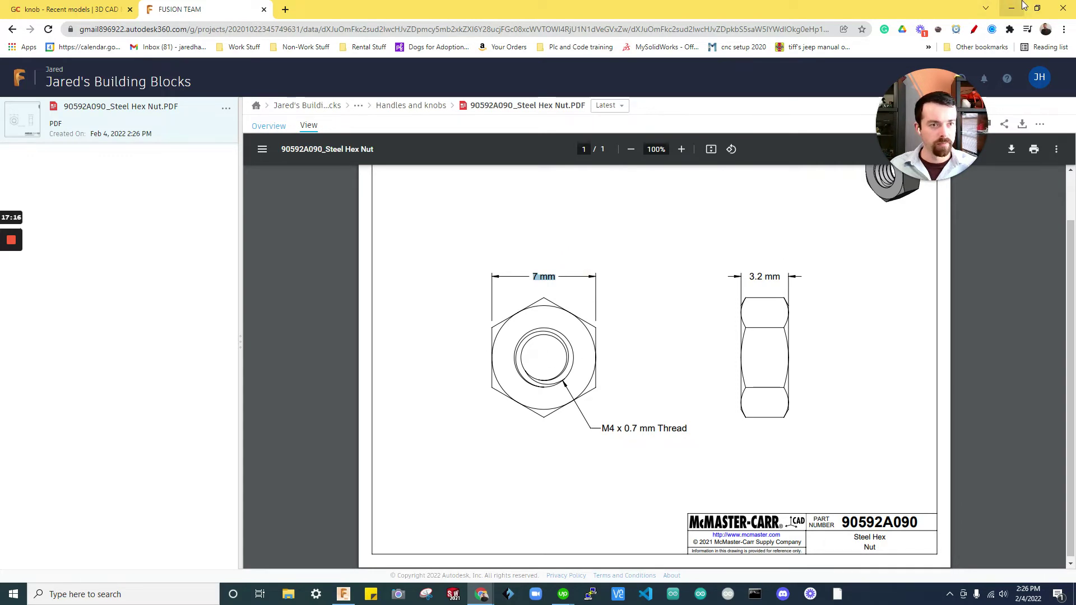
click(1022, 5)
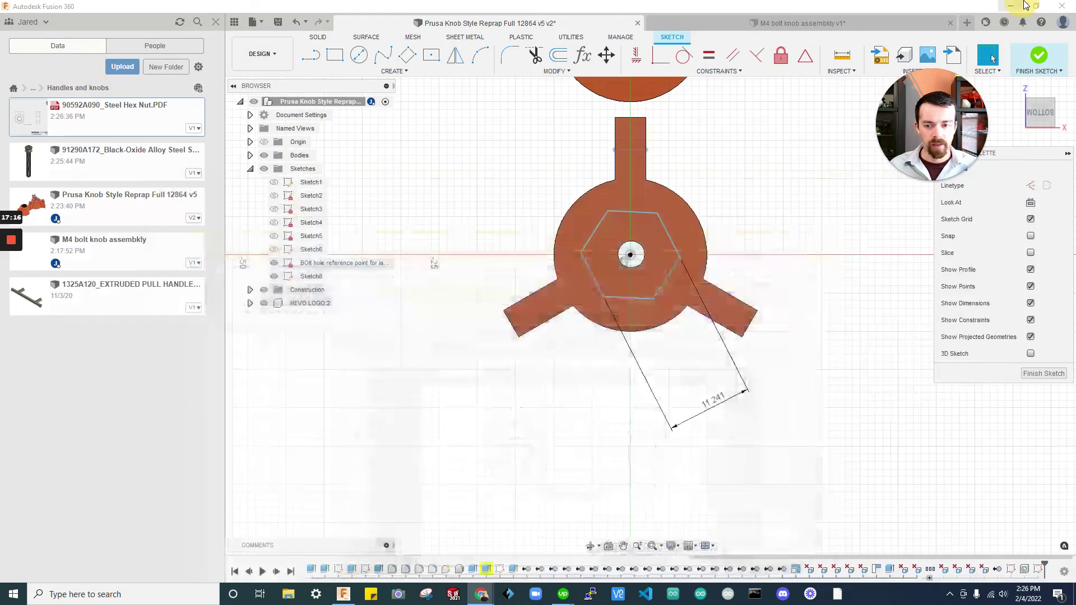
Set the hexagon's across-flats dimension to 7 mm.
double_click(714, 401)
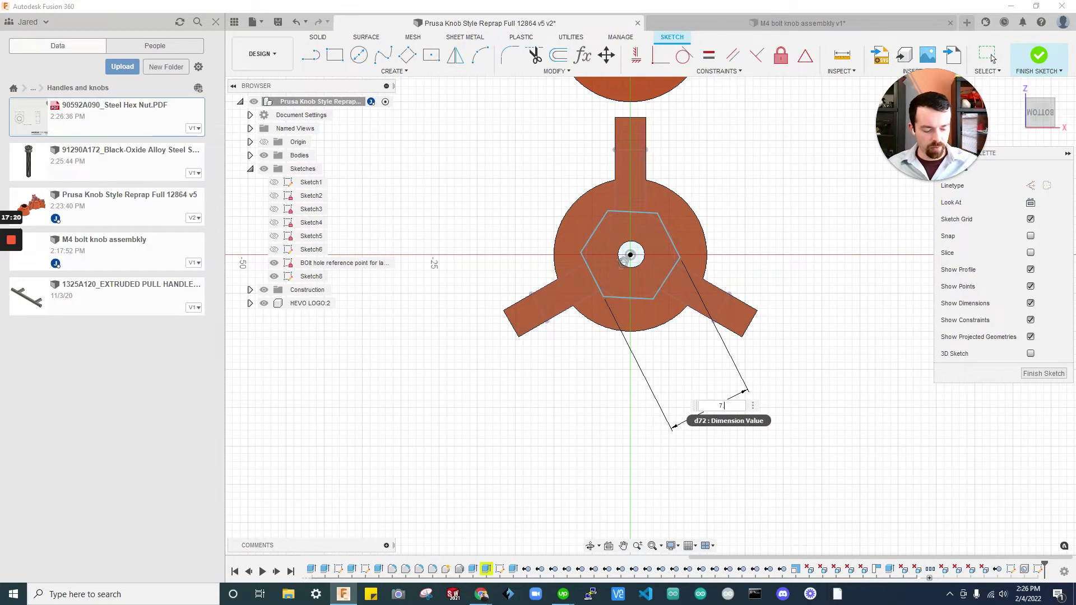
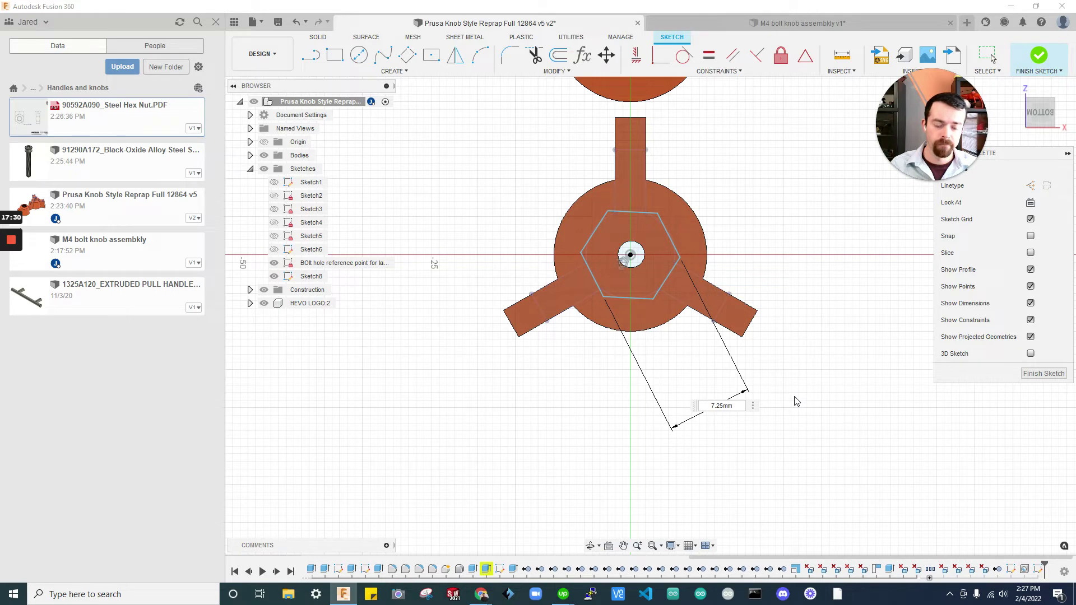
Set the hexagon's across-flats dimension to 7.1 mm and finish the sketch.
key(Return)
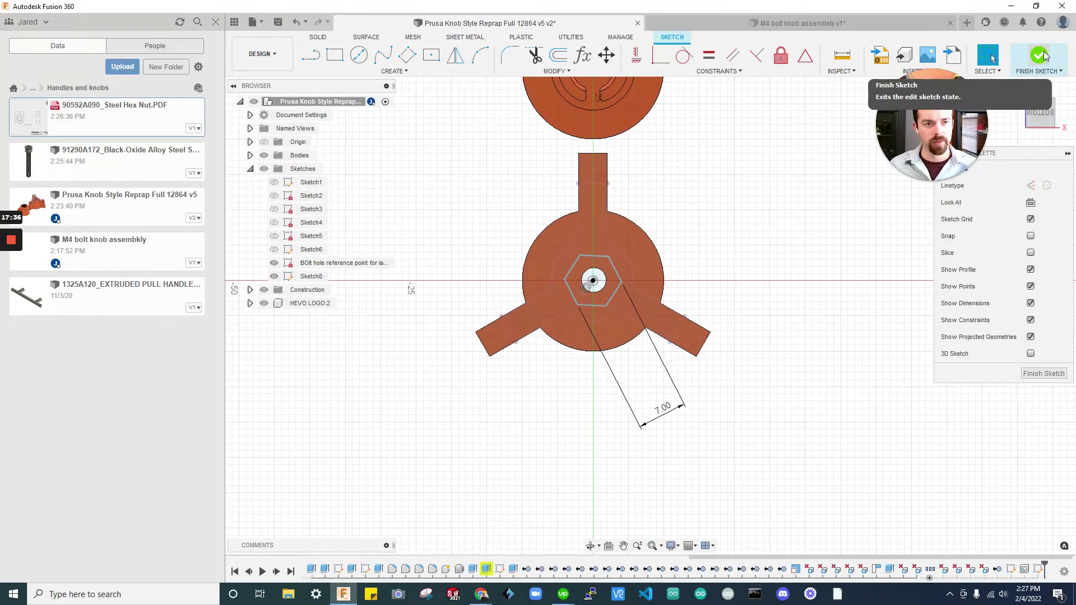
double_click(663, 407)
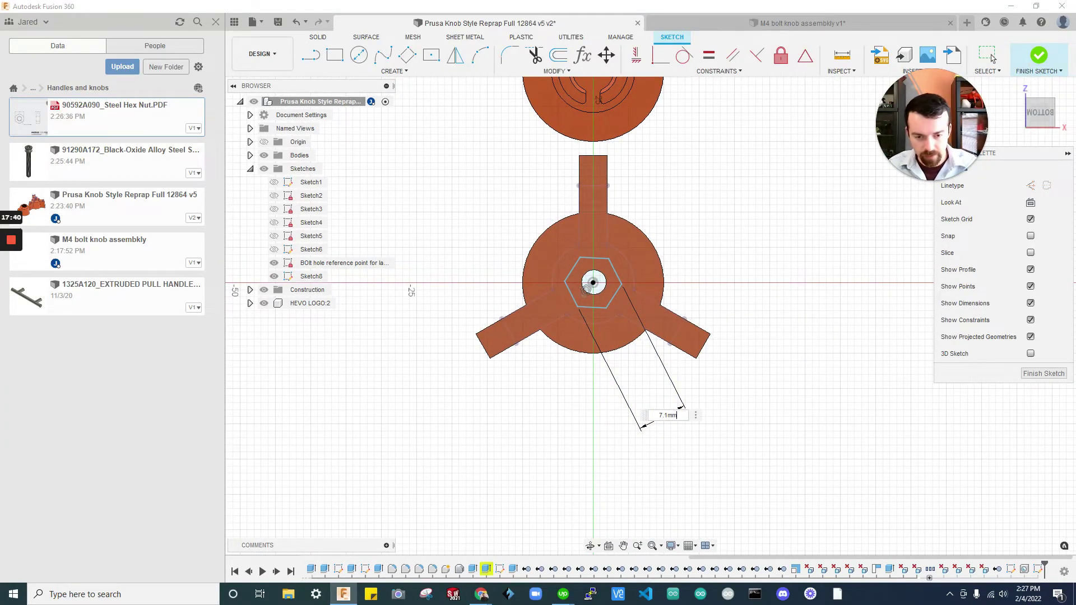
key(Return)
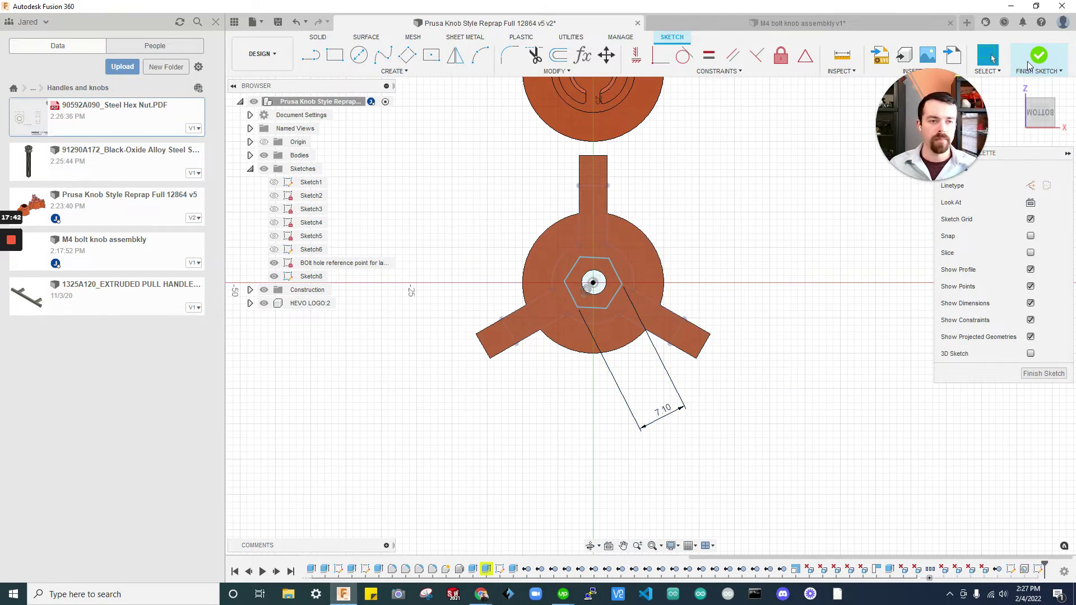
click(1039, 56)
click(754, 319)
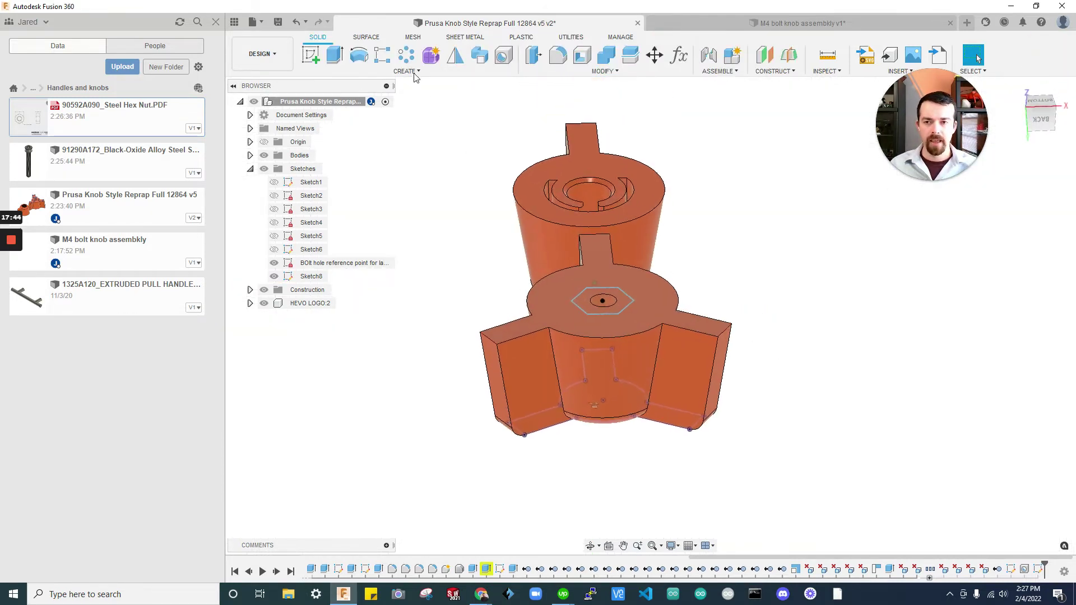
Set up an Extrude cut of the hexagon profile 3 mm into the underside of the three-winged knob.
click(342, 65)
click(616, 294)
drag(592, 284, 594, 302)
shift+middle_drag(594, 303, 568, 581)
scroll(624, 266, up, 2)
Check the nut's thickness in the hex nut PDF, and complete the hexagonal recess cut with a revised depth.
click(482, 594)
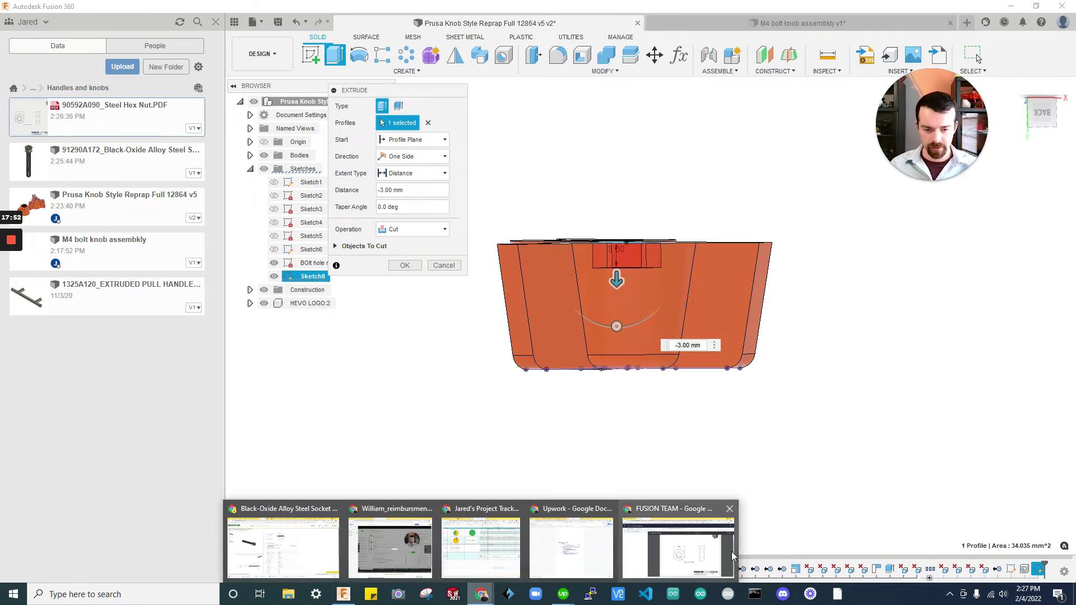
click(694, 555)
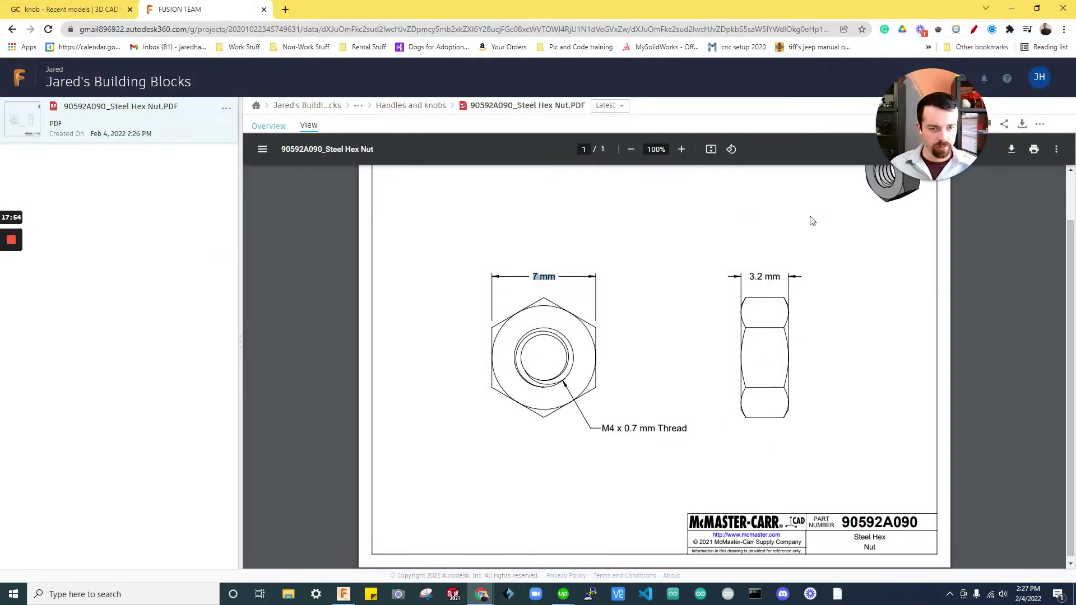
click(1007, 6)
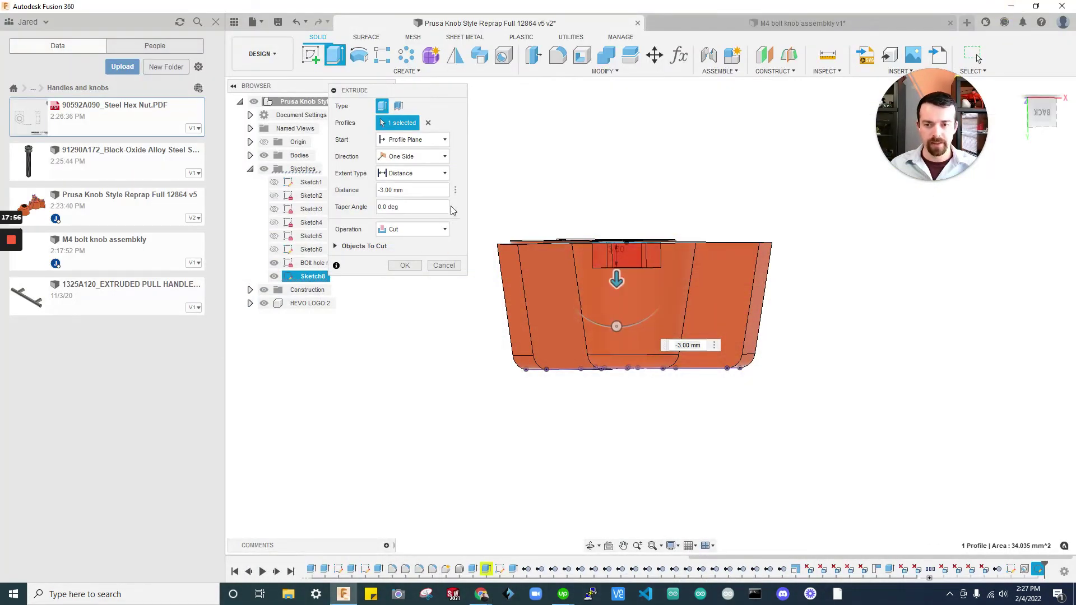
click(359, 183)
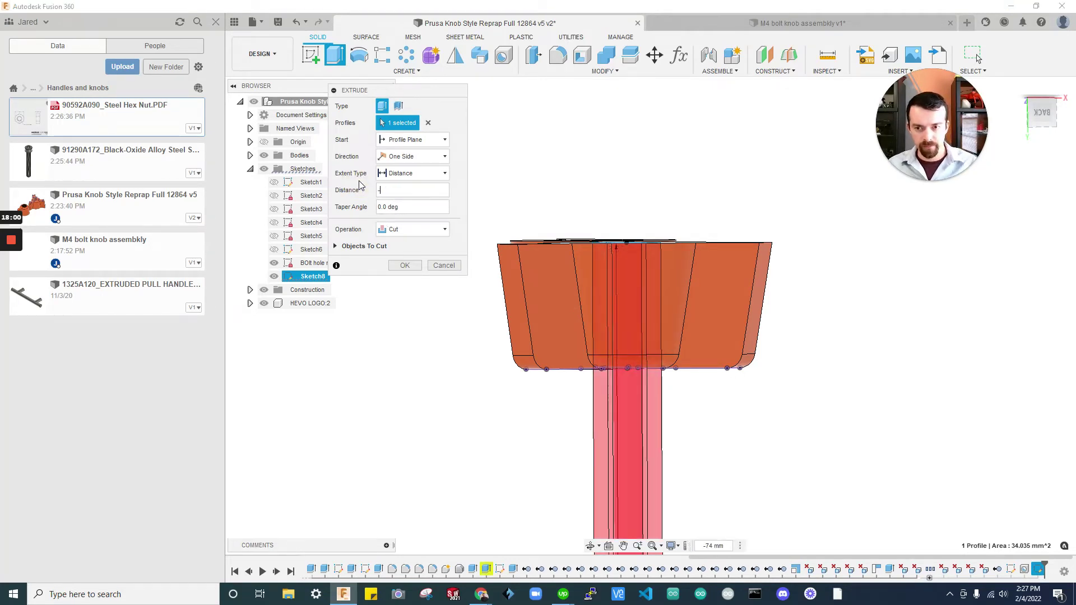
key(Return)
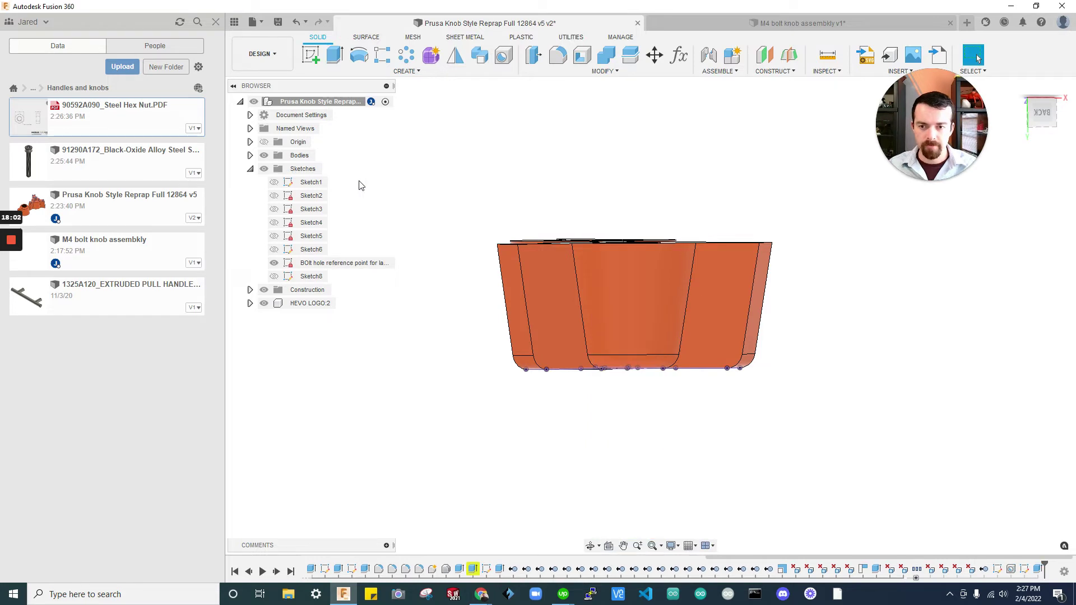
Save the knob design with the description User Saved and update the outdated knob component in the M4 bolt knob assembly.
shift+middle_drag(824, 376, 709, 449)
scroll(669, 382, up, 4)
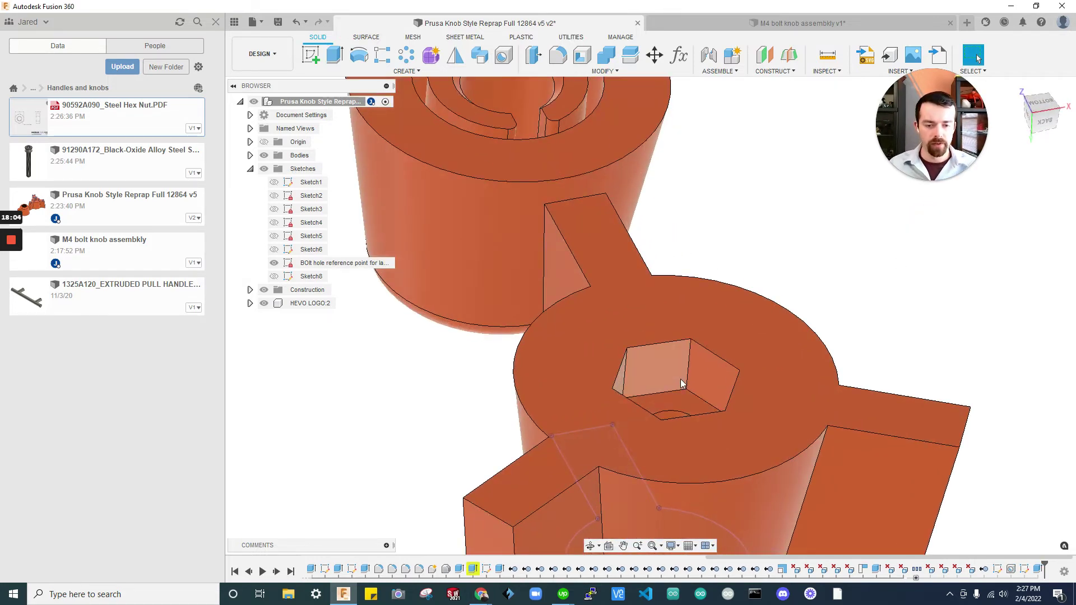
click(680, 379)
scroll(653, 308, down, 4)
click(757, 194)
key(ctrl+s)
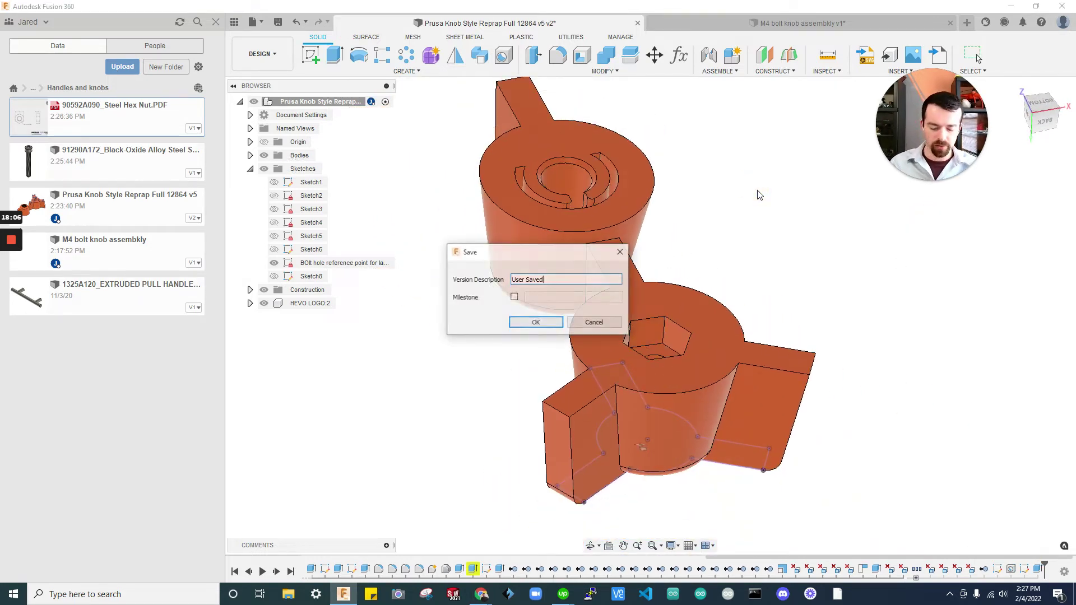
key(Return)
click(706, 28)
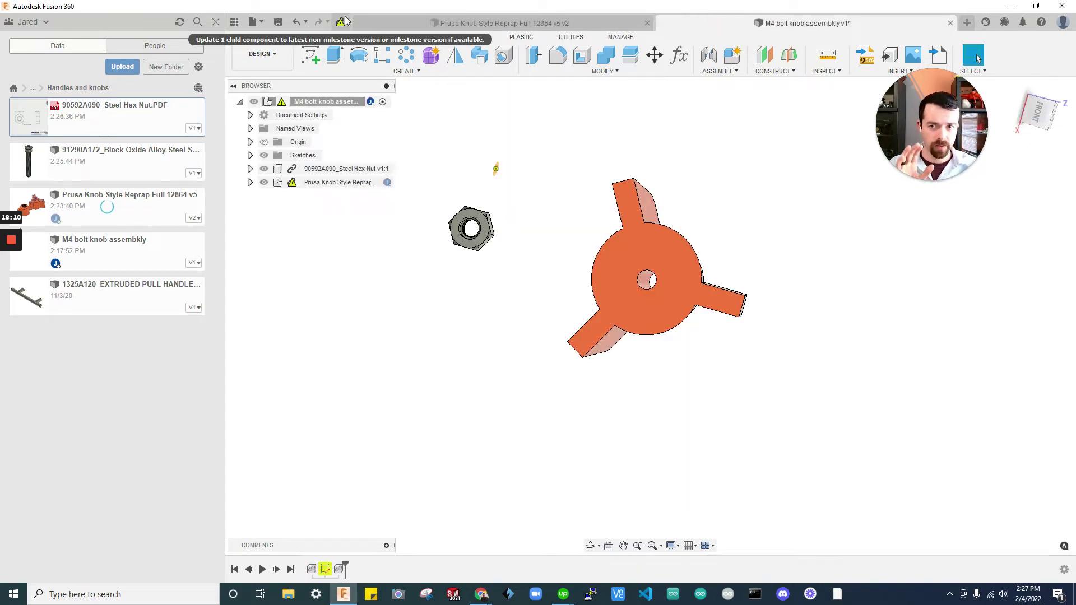
click(340, 22)
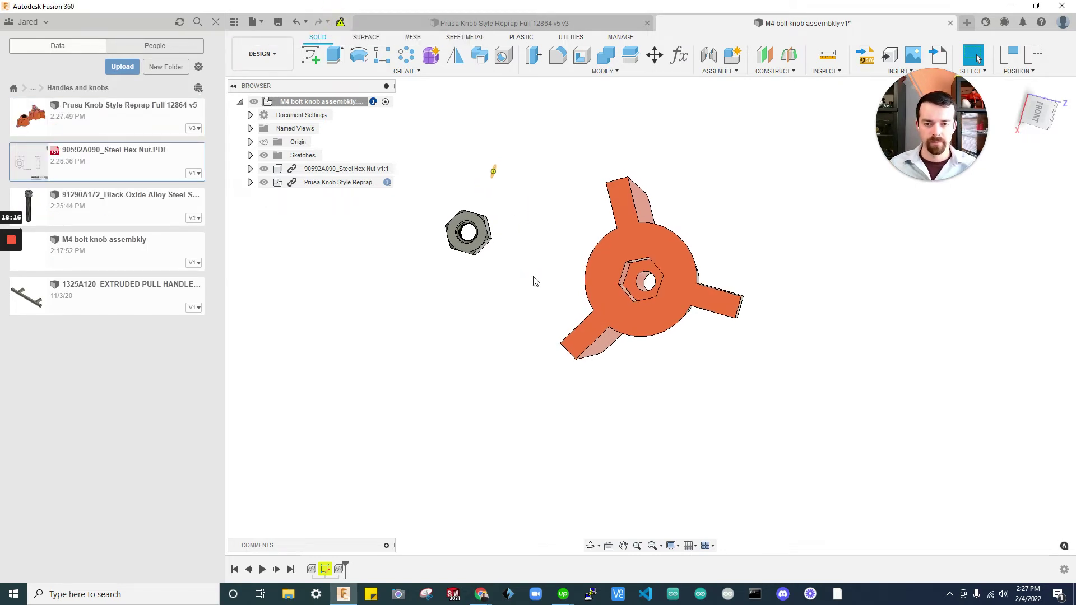
Start a joint between the knob and the steel hex nut, snapping to the center of the nut's threaded hole.
shift+middle_drag(533, 281, 688, 233)
scroll(686, 229, up, 5)
click(665, 235)
scroll(671, 294, down, 4)
shift+middle_drag(671, 296, 511, 351)
scroll(506, 372, up, 3)
key(j)
scroll(450, 287, up, 2)
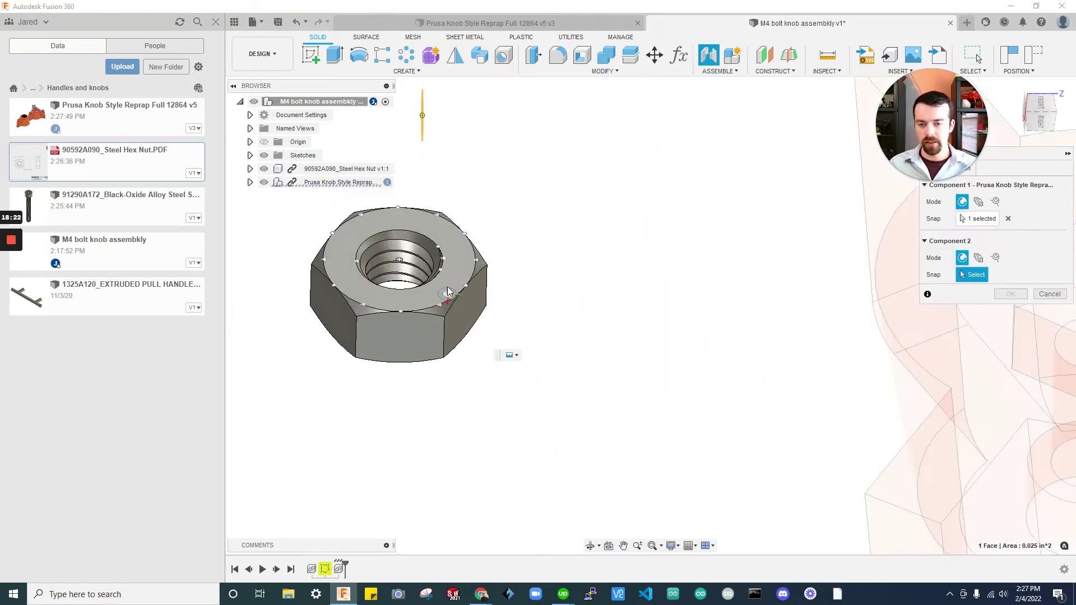
scroll(454, 272, up, 2)
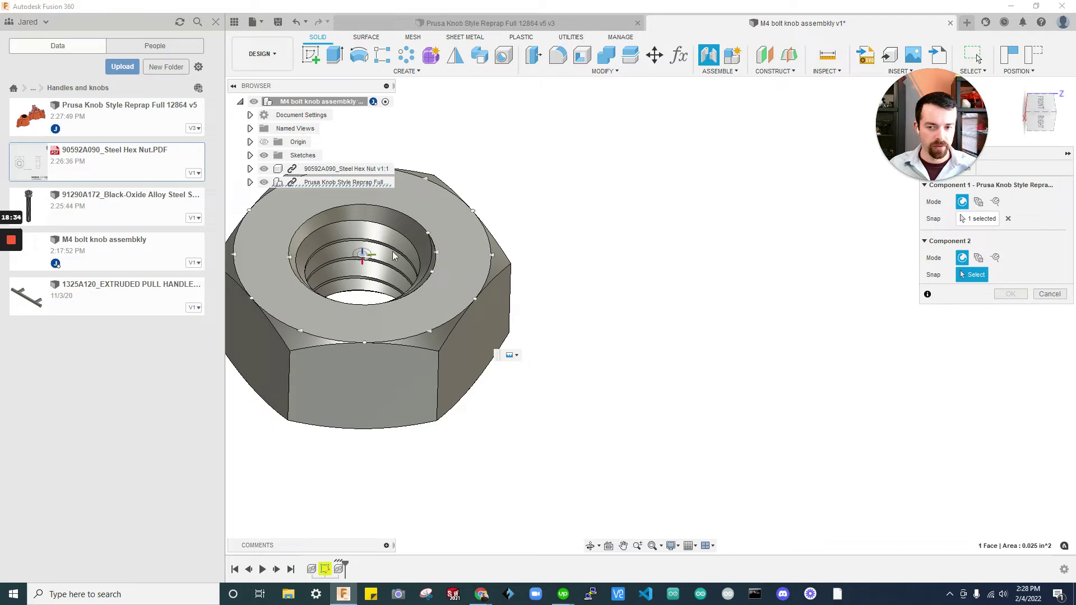
click(373, 254)
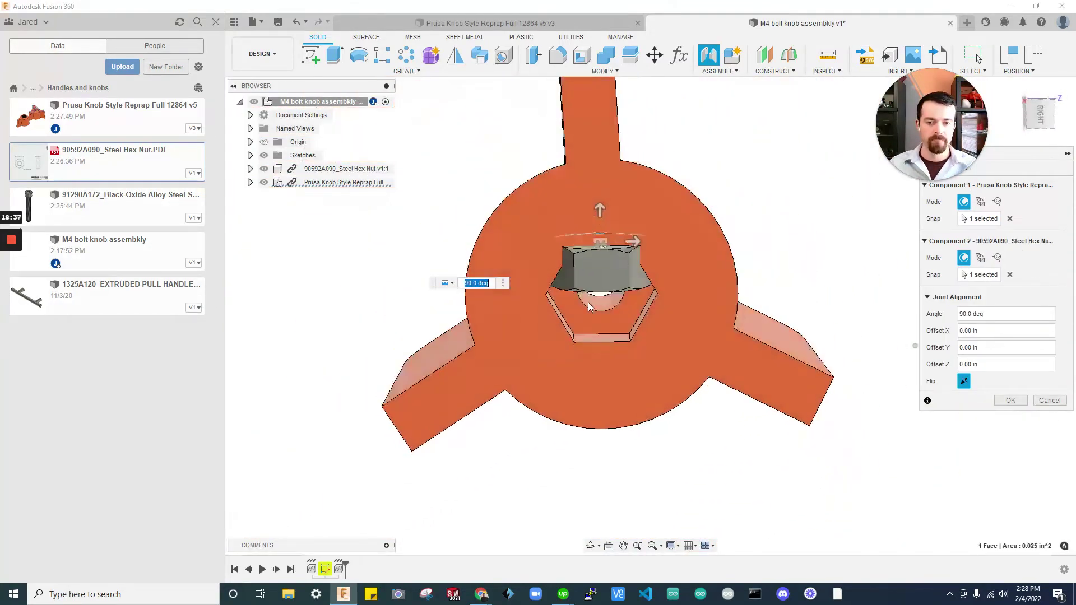
Try to replace the knob's joint snap with one at the center of the hexagonal recess.
shift+middle_drag(588, 307, 796, 275)
click(1009, 222)
shift+middle_drag(885, 320, 967, 223)
shift+middle_drag(947, 258, 852, 315)
scroll(745, 331, up, 5)
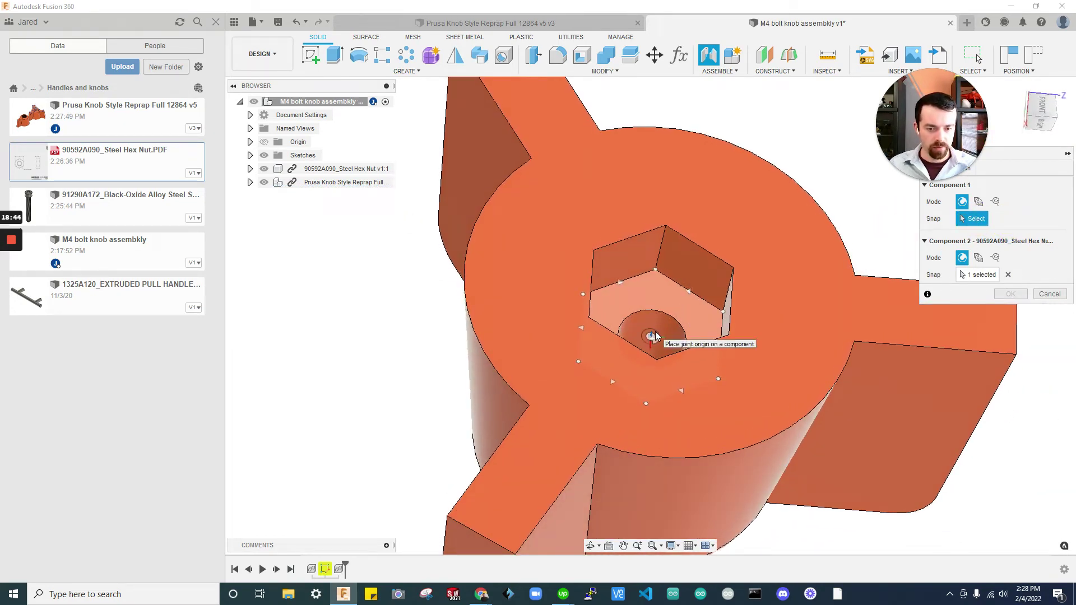
scroll(652, 339, up, 4)
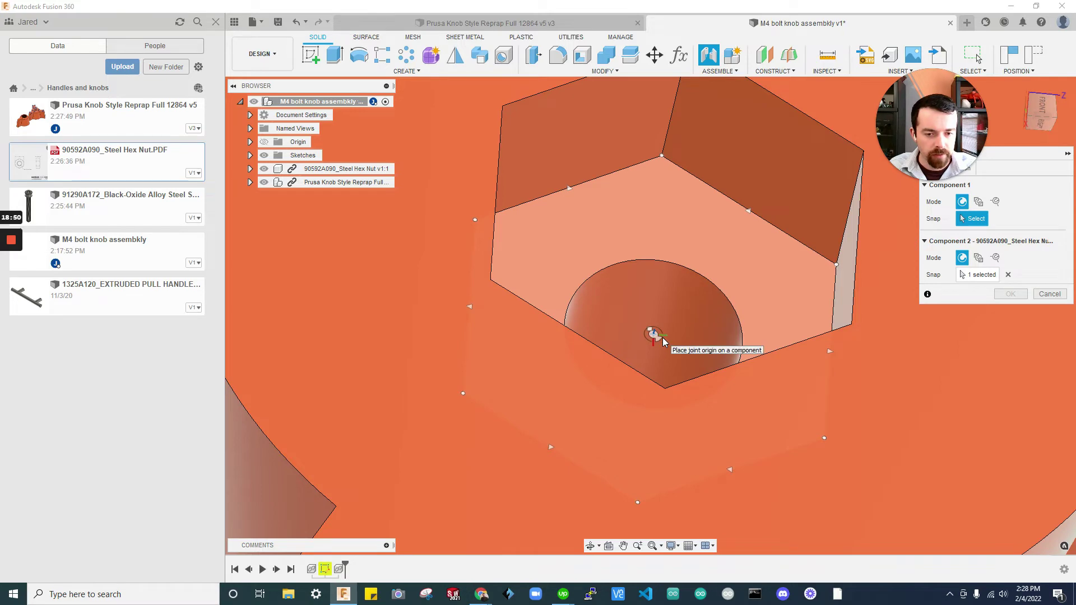
click(672, 335)
shift+middle_drag(644, 290, 770, 319)
scroll(684, 364, up, 6)
scroll(747, 314, up, 3)
scroll(982, 387, down, 2)
Clear the knob's joint snap and re-pick it at the center of the hexagonal recess floor to seat the nut.
click(1009, 218)
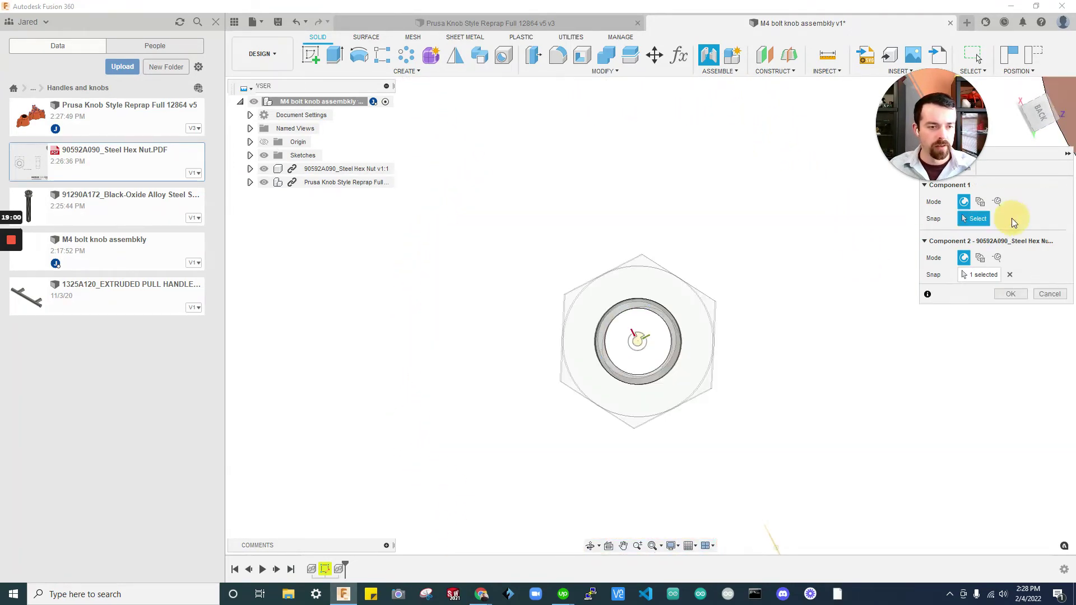
shift+middle_drag(682, 330, 700, 466)
scroll(699, 466, up, 5)
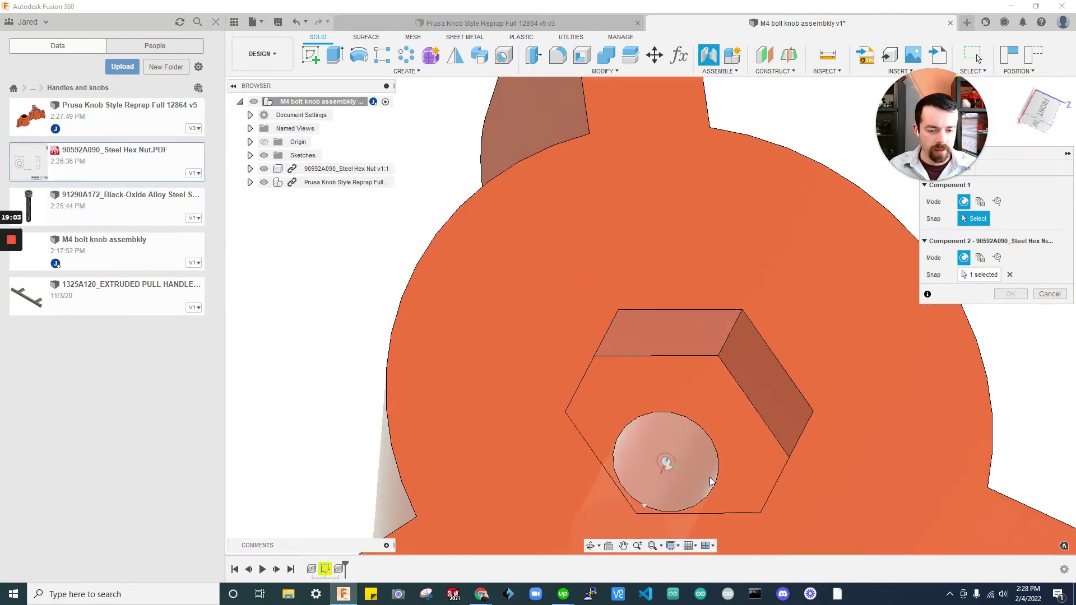
click(672, 448)
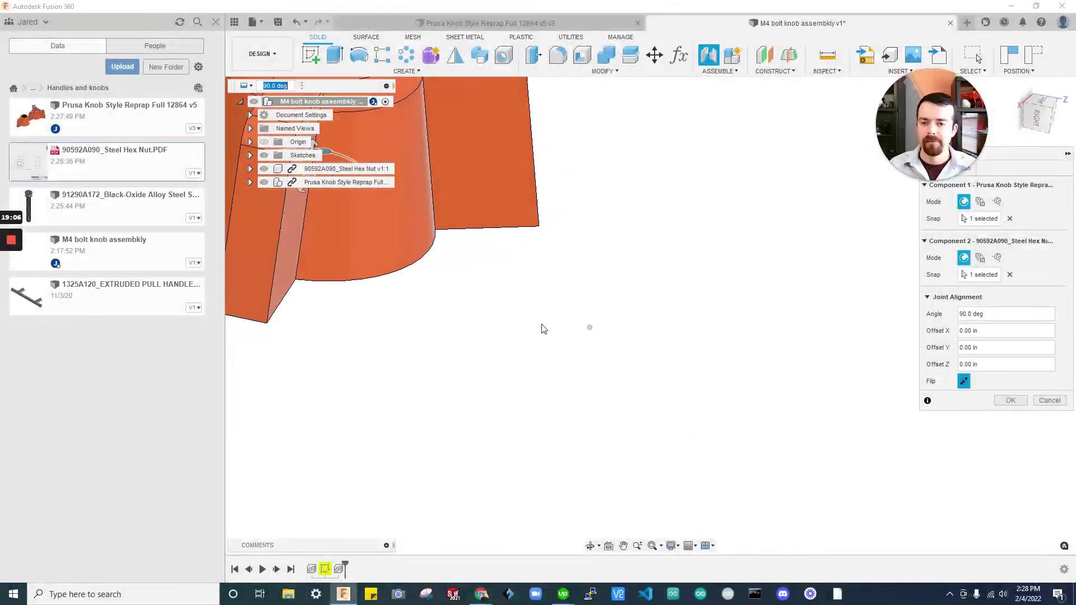
scroll(560, 392, up, 3)
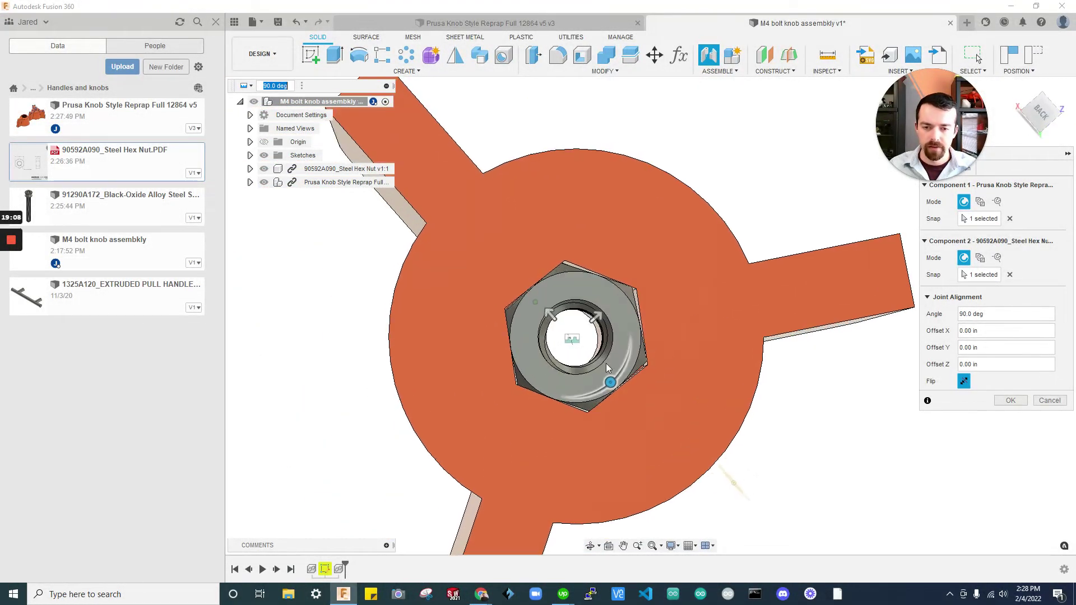
shift+middle_drag(611, 363, 661, 263)
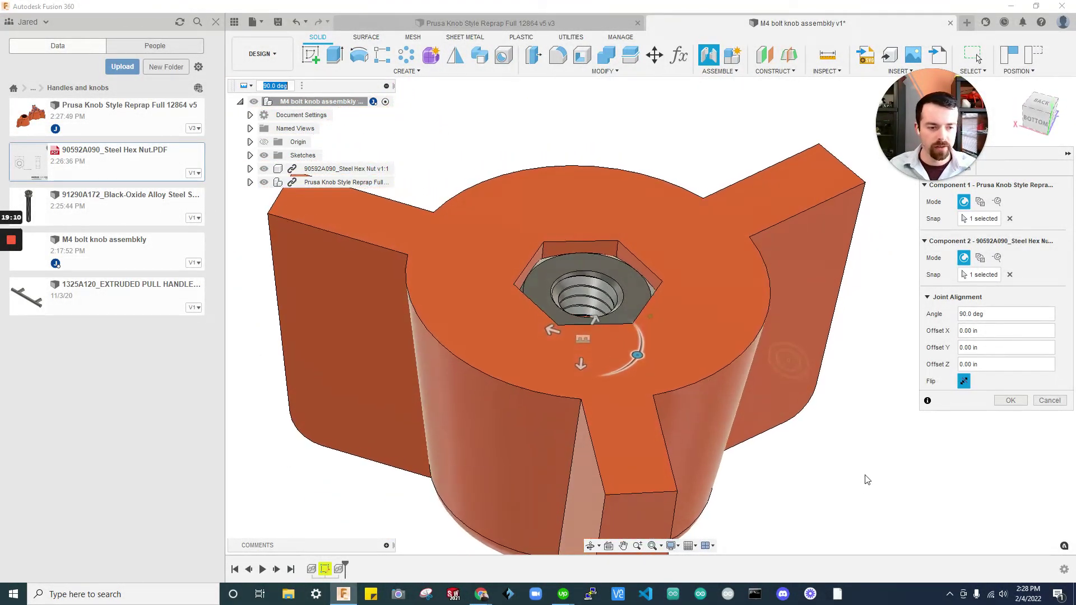
Set the nut joint's motion to Slider along the Z axis and create the joint.
shift+middle_drag(867, 473, 885, 434)
drag(1019, 155, 949, 247)
click(891, 260)
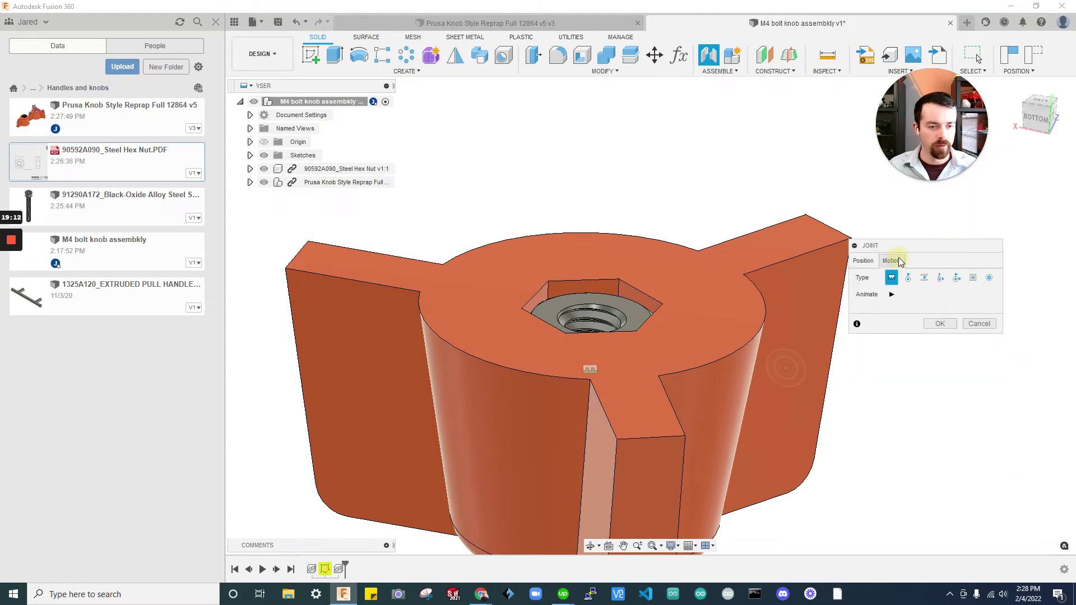
click(924, 278)
scroll(936, 336, down, 2)
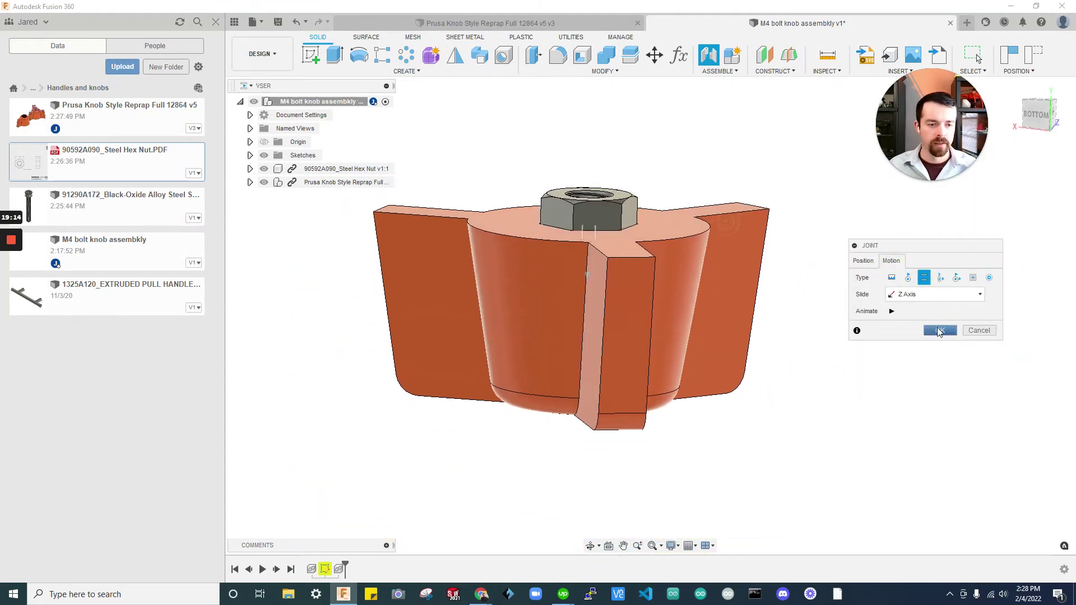
click(940, 331)
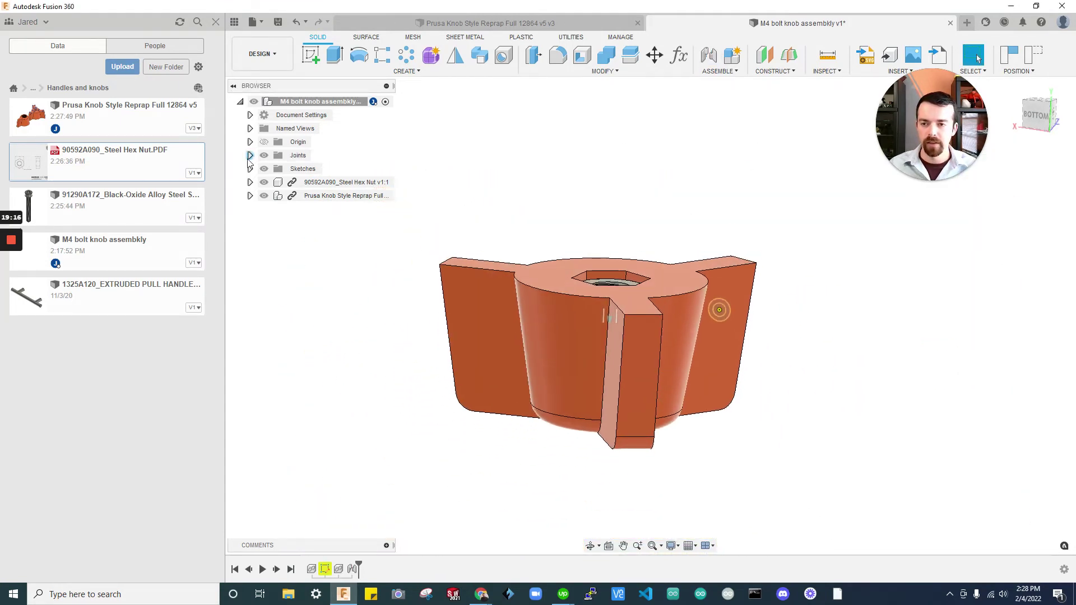
Limit the nut's slider joint to a minimum slide of 0.00 in and preview its motion.
click(249, 156)
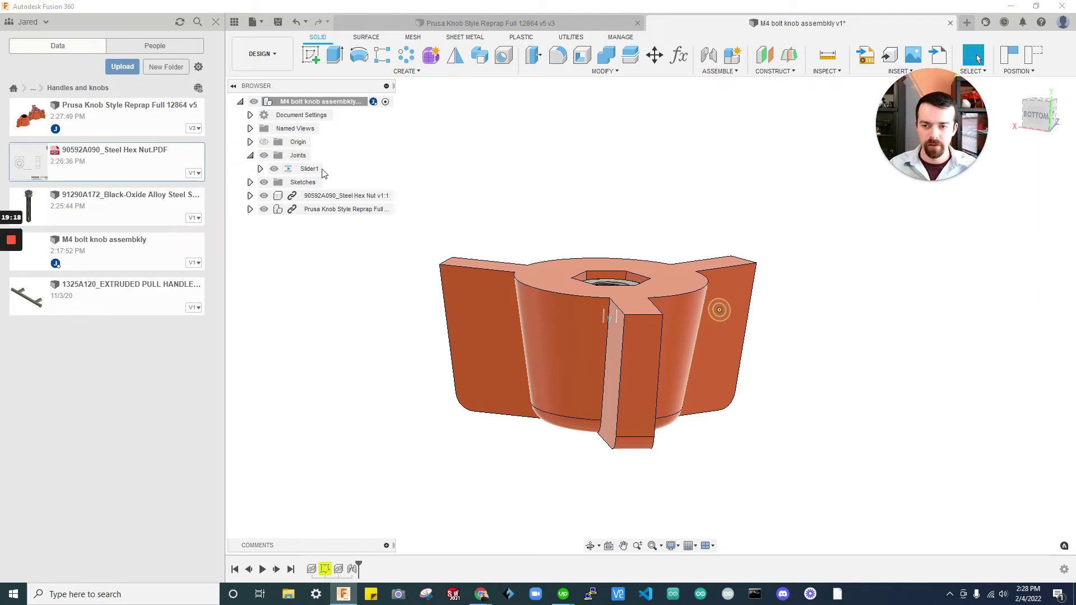
click(328, 170)
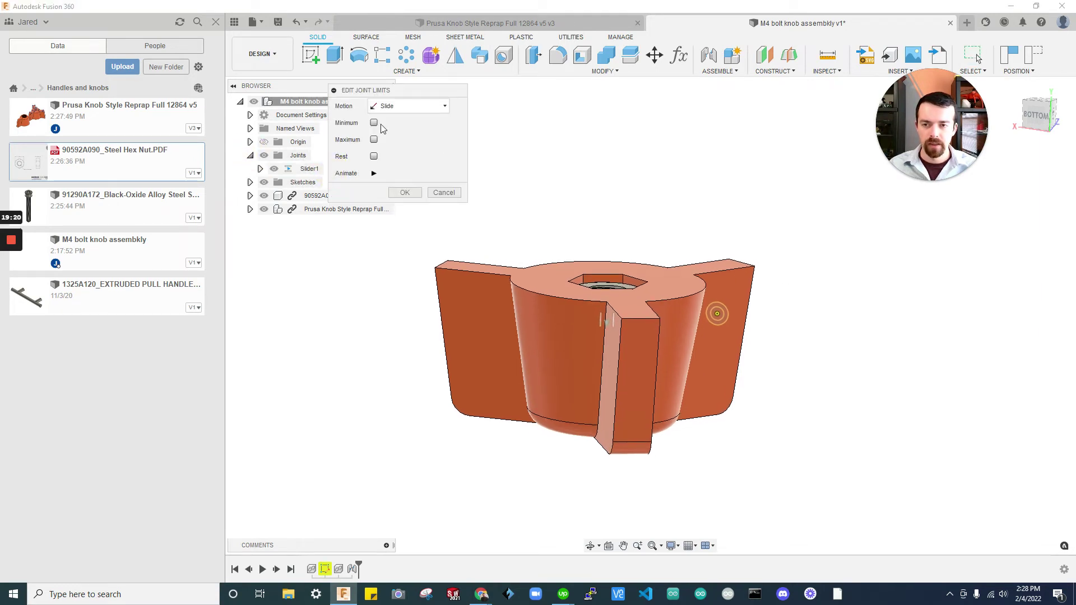
click(374, 123)
click(373, 207)
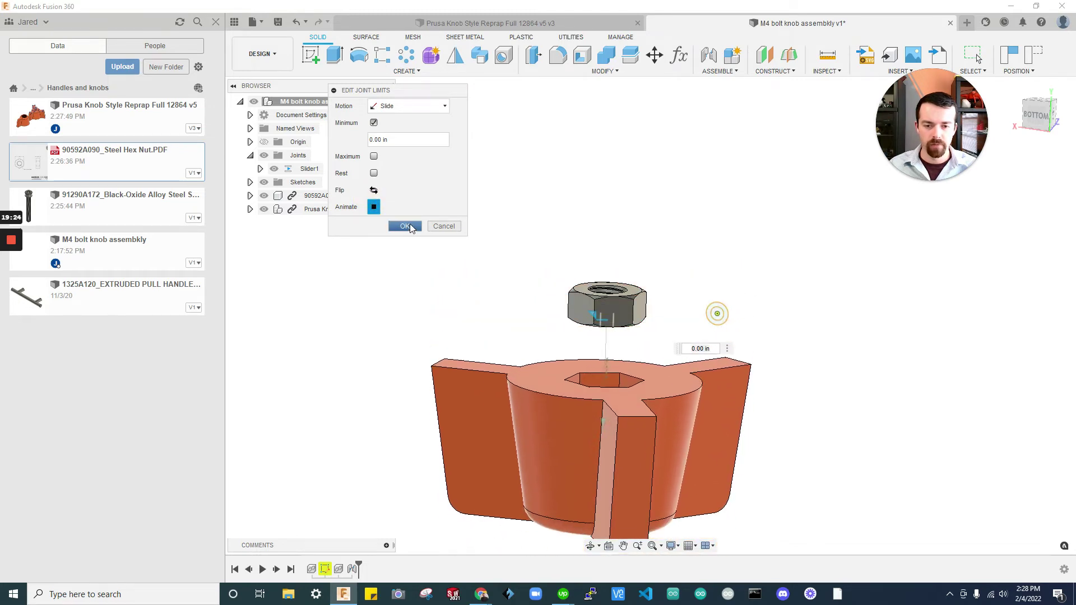
click(411, 227)
Ground the three-winged knob component in the assembly.
scroll(667, 320, down, 2)
mouse_move(667, 320)
shift+middle_down()
mouse_move(673, 416)
mouse_move(695, 366)
mouse_move(677, 311)
shift+middle_up()
click(677, 311)
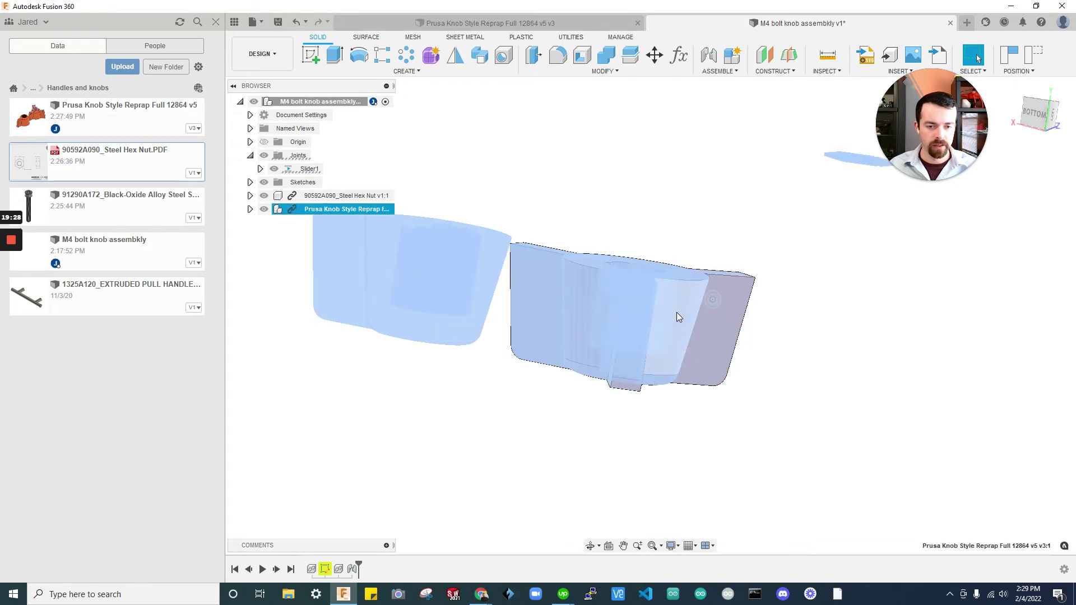
right_click(677, 311)
click(668, 281)
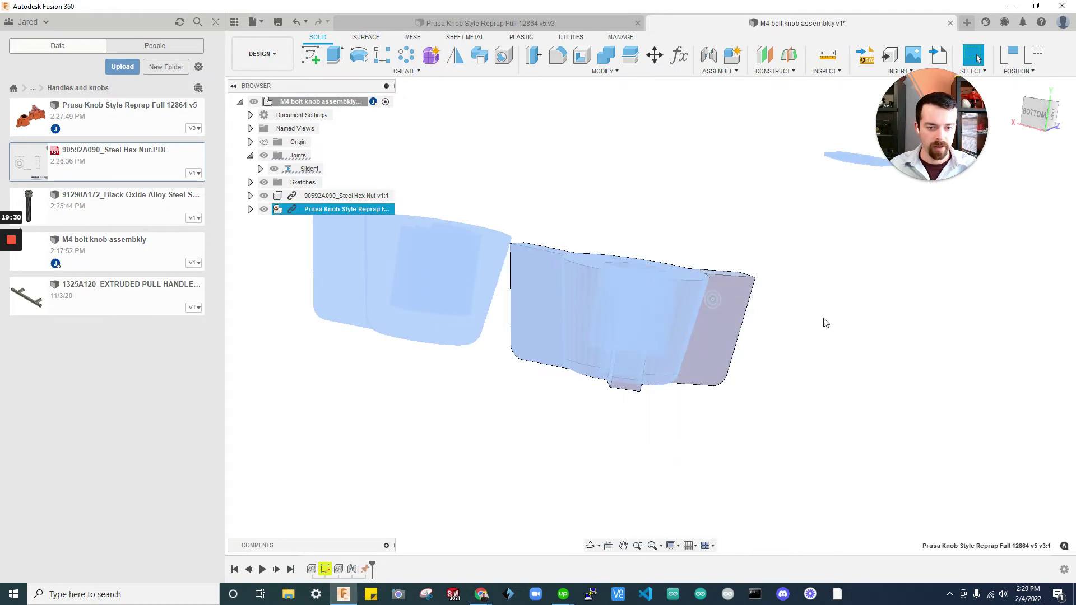
click(883, 341)
shift+middle_drag(883, 339, 868, 398)
mouse_move(655, 299)
mouse_down()
mouse_move(736, 193)
mouse_move(680, 245)
mouse_move(679, 300)
mouse_move(638, 305)
mouse_up()
Insert the 91290A172 Black-Oxide Alloy Steel Socket Head Screw and move it -1.10 in along Y, clear of the knob.
shift+middle_drag(821, 358, 684, 193)
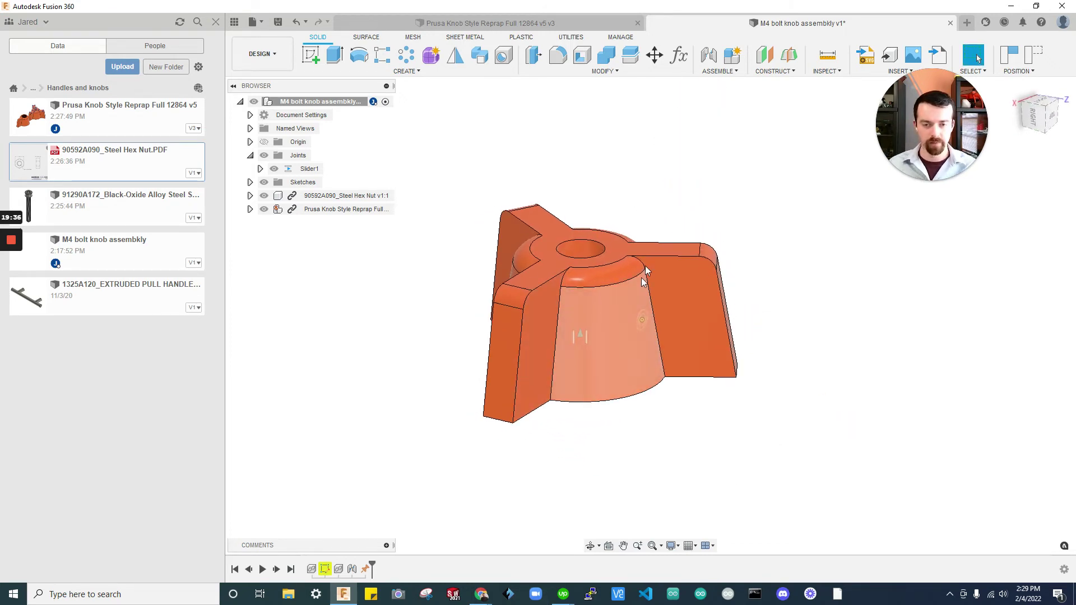
shift+middle_drag(318, 269, 323, 295)
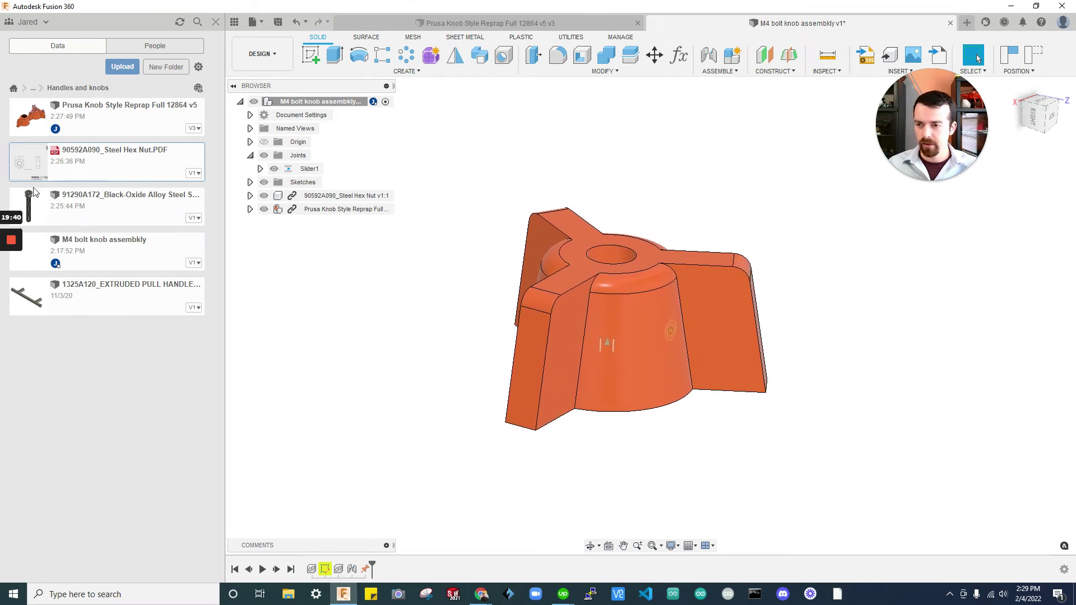
drag(94, 208, 692, 260)
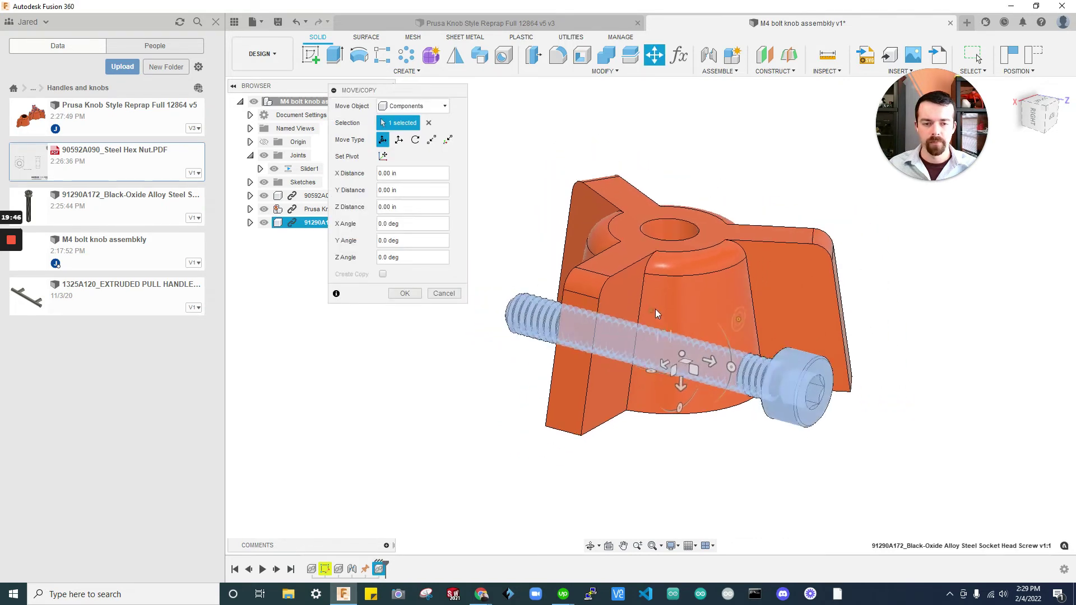
drag(654, 334, 690, 217)
shift+middle_drag(689, 217, 694, 235)
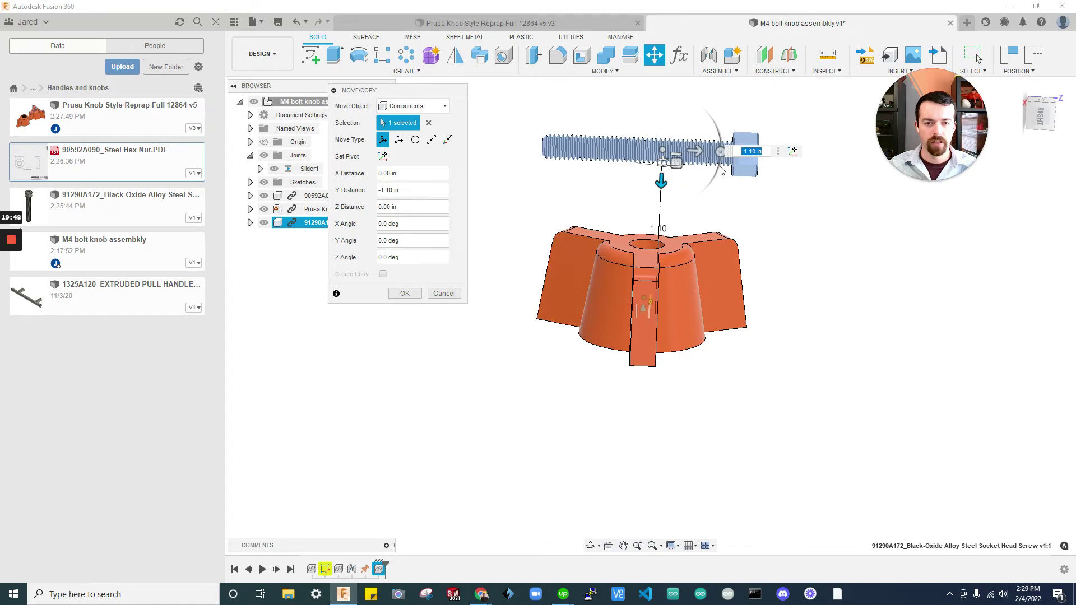
click(408, 293)
Start a joint from the center of the screw head's underside to the center of the counterbore floor in the knob.
shift+middle_drag(639, 303, 754, 286)
scroll(694, 133, up, 8)
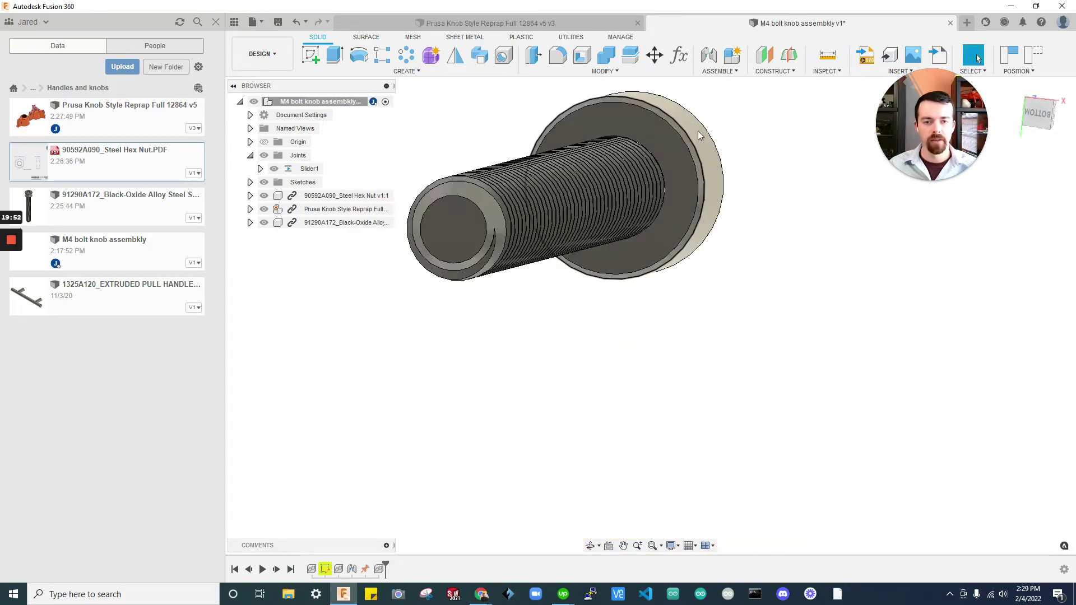
shift+middle_drag(599, 186, 732, 350)
scroll(703, 241, down, 3)
scroll(700, 239, up, 3)
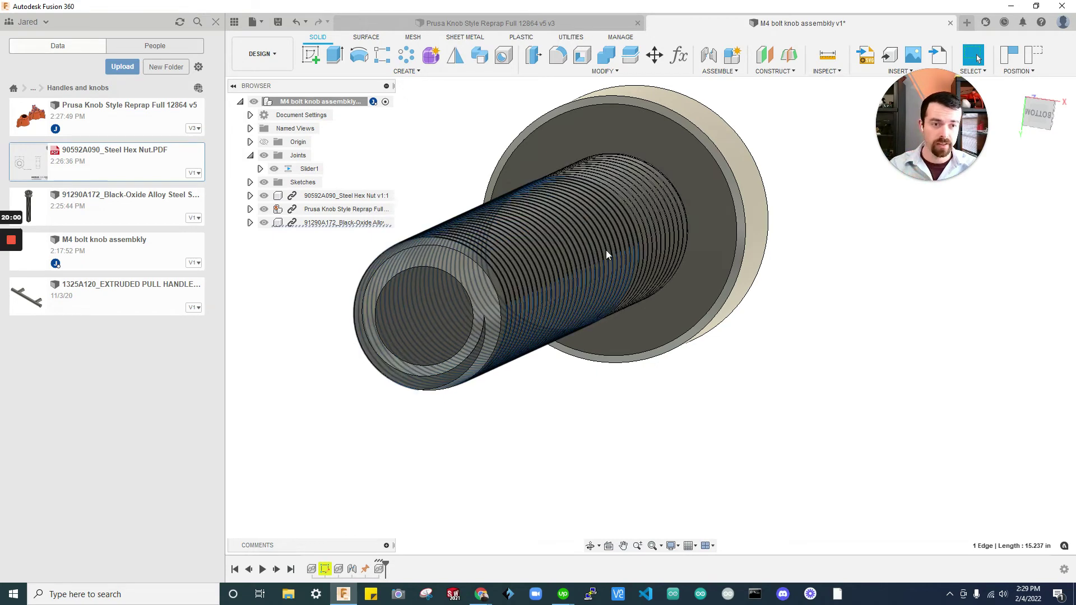
click(784, 368)
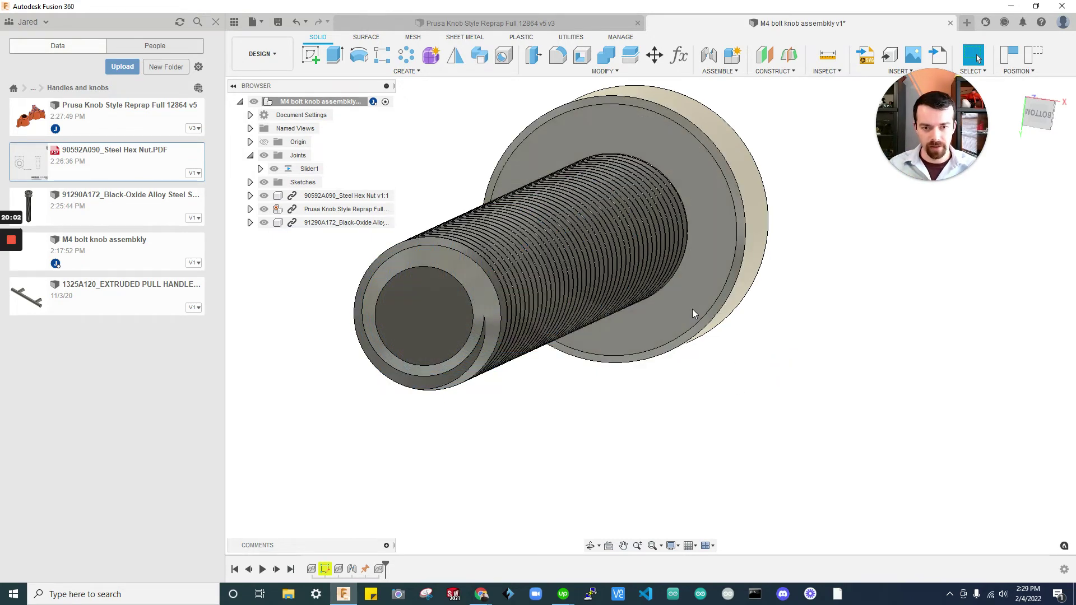
scroll(691, 308, up, 3)
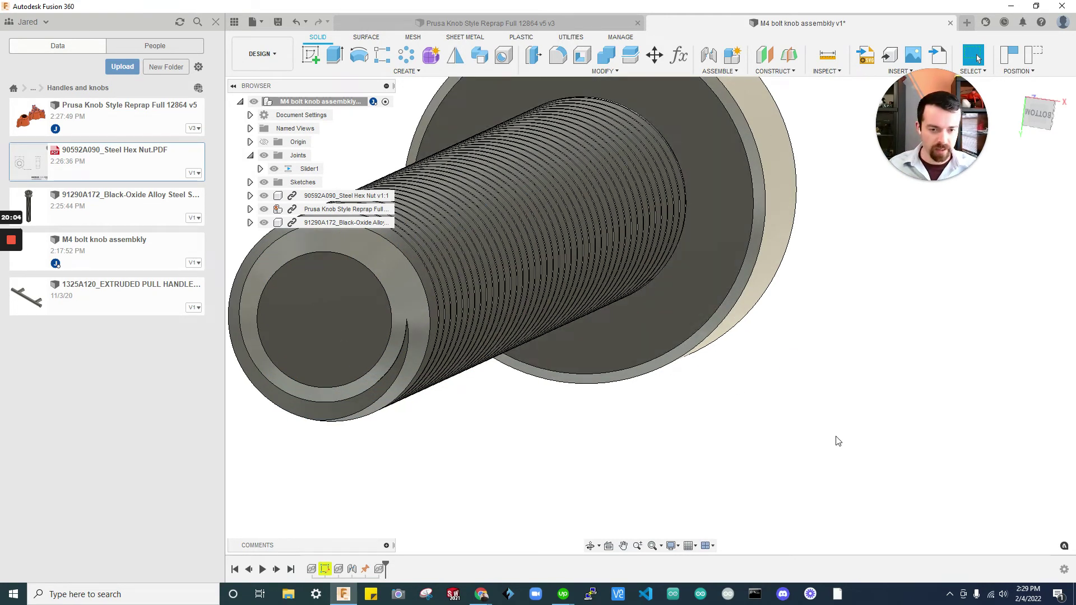
key(j)
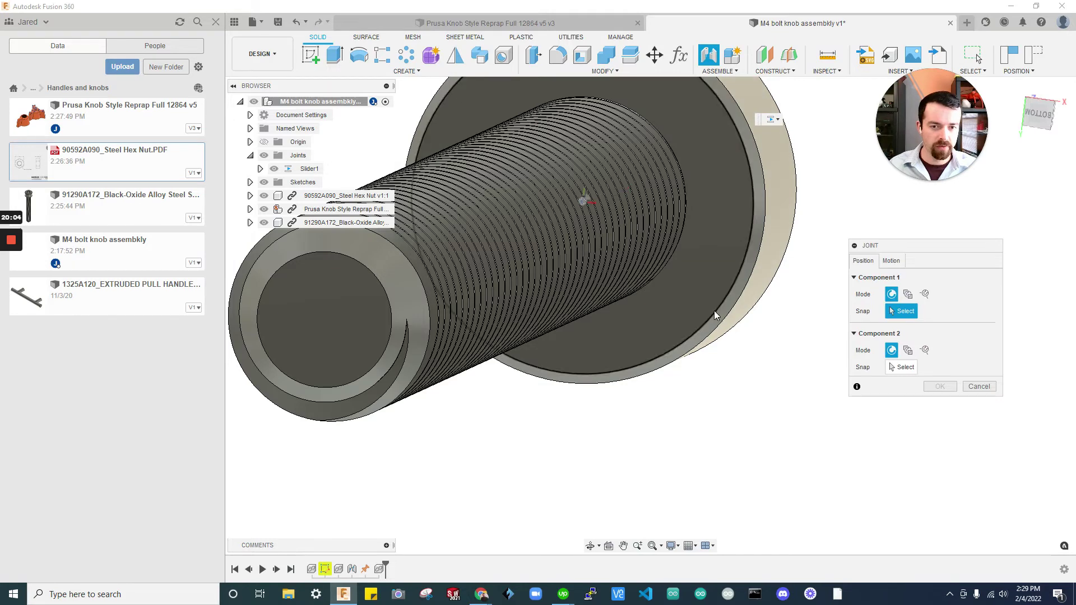
click(607, 218)
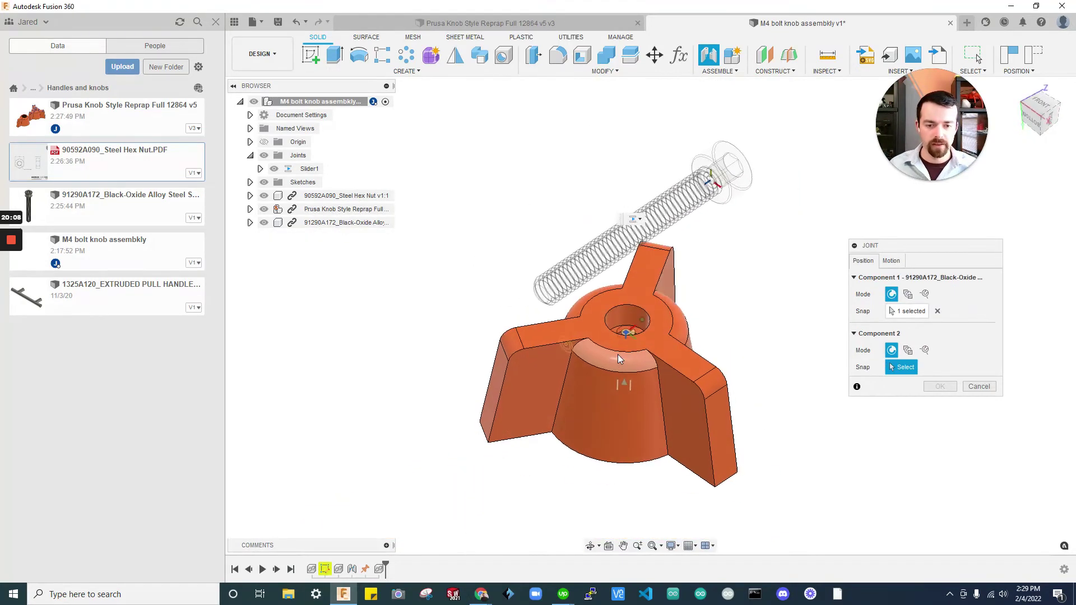
scroll(621, 339, up, 5)
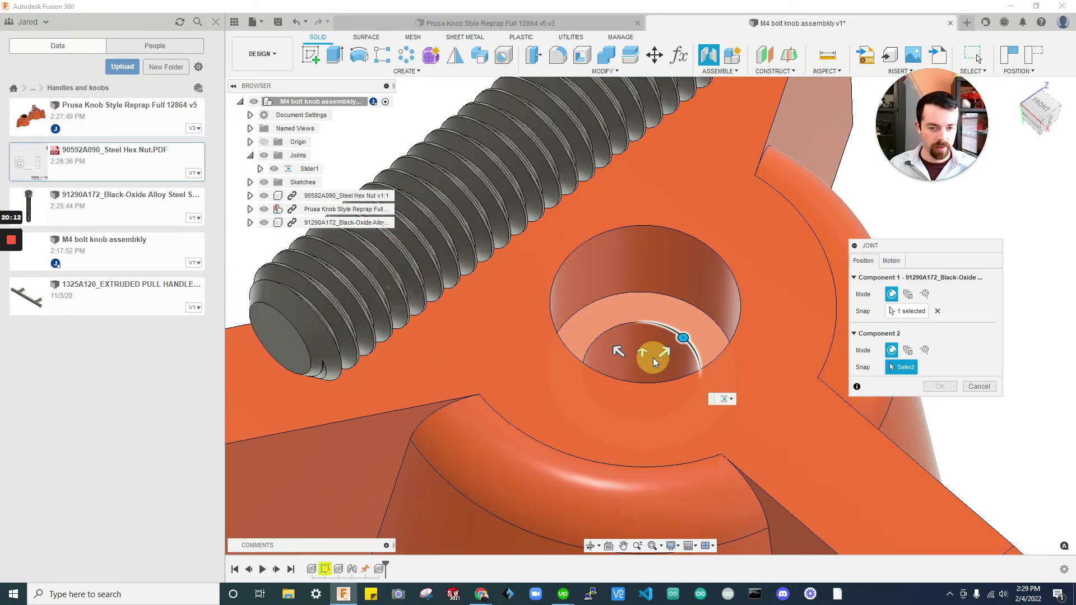
click(654, 356)
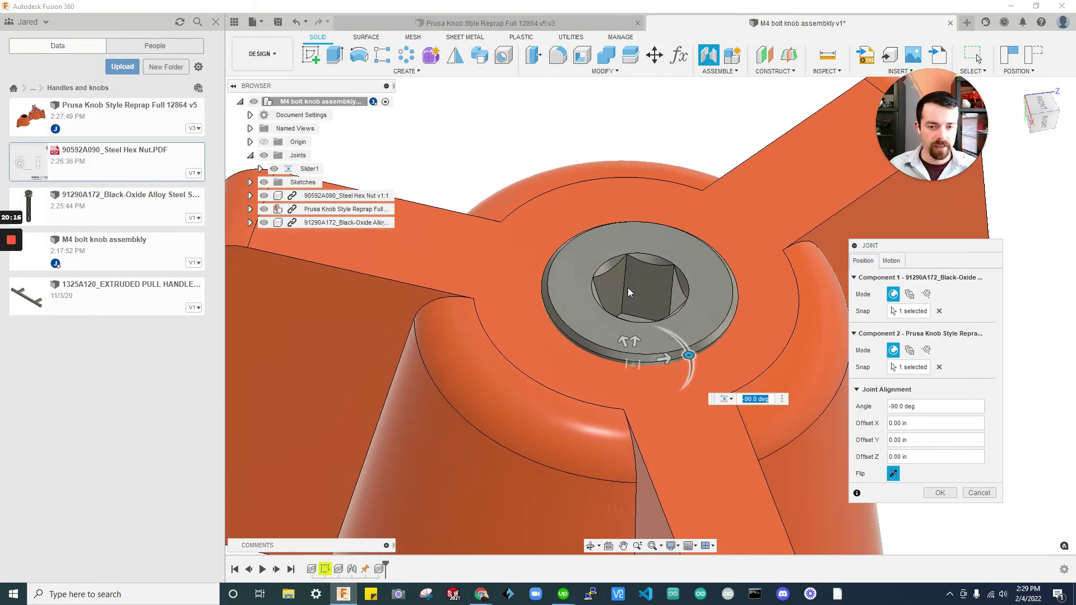
Create the screw joint as a Slider along the Z axis and limit its minimum slide to 0.00 in.
click(891, 261)
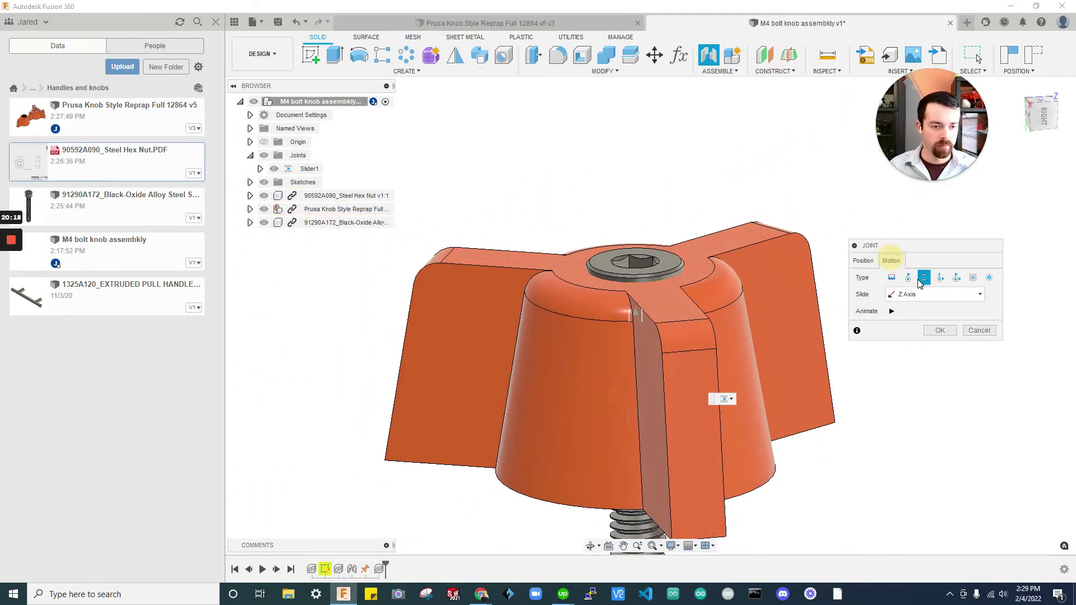
click(939, 331)
click(336, 183)
click(374, 122)
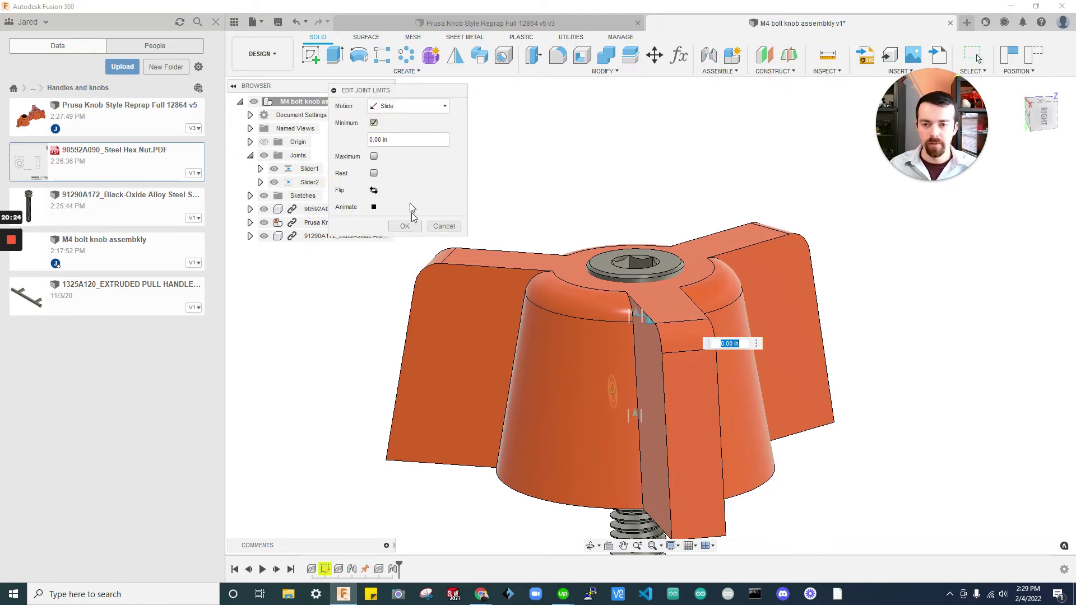
click(374, 207)
click(405, 226)
Rename the screw's slider joint as bolt and slide the screw up out of the knob's hole.
click(311, 183)
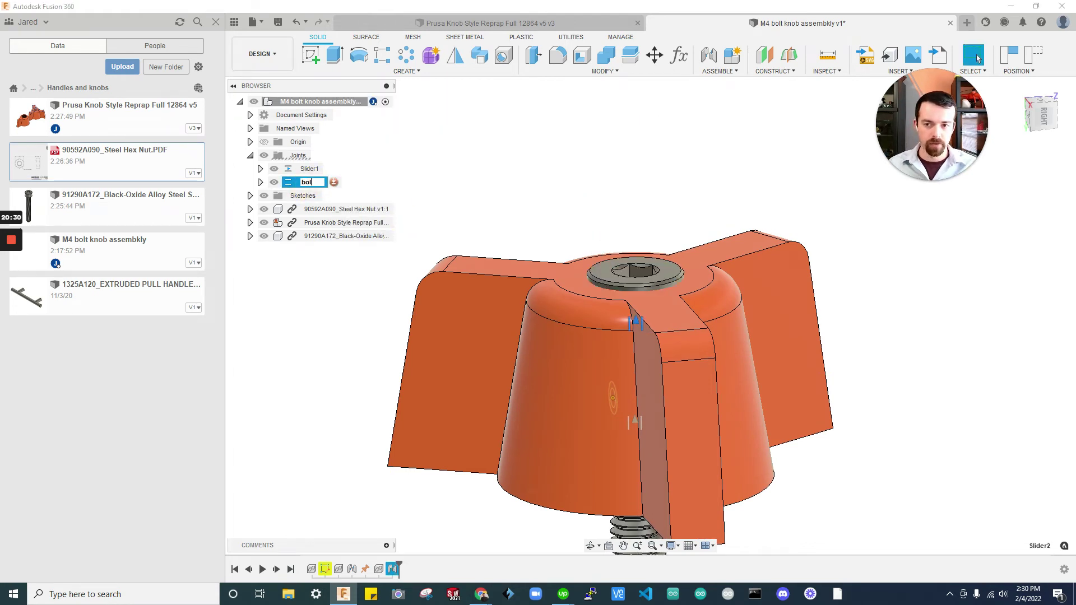
drag(630, 273, 671, 60)
scroll(692, 230, down, 3)
drag(645, 241, 656, 89)
scroll(645, 336, down, 2)
scroll(629, 339, up, 4)
scroll(725, 368, down, 4)
click(856, 390)
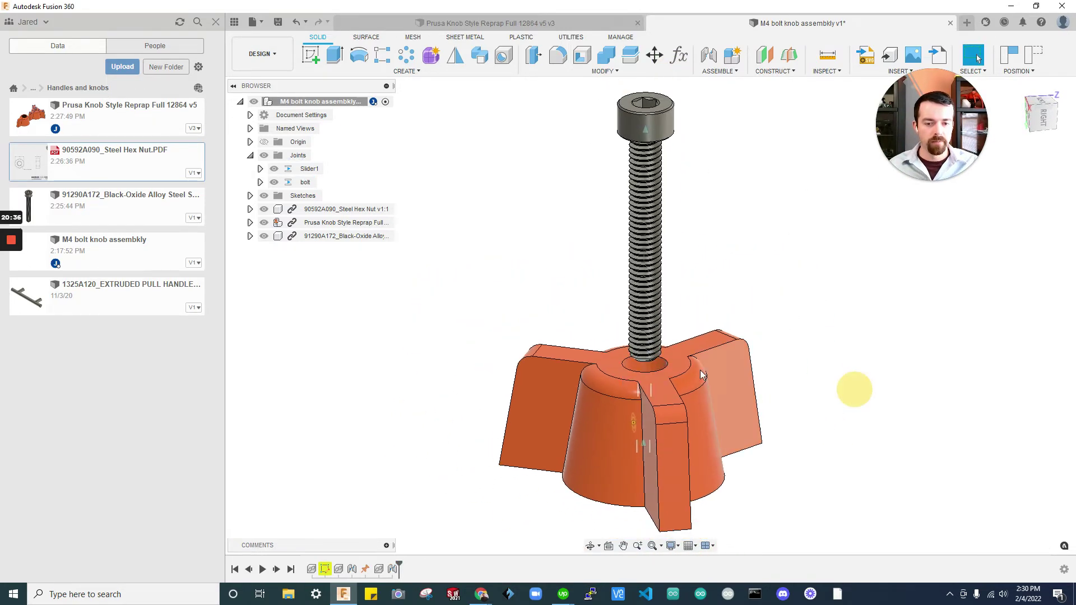
Measure the outer cylindrical face of the screw head.
scroll(659, 168, up, 3)
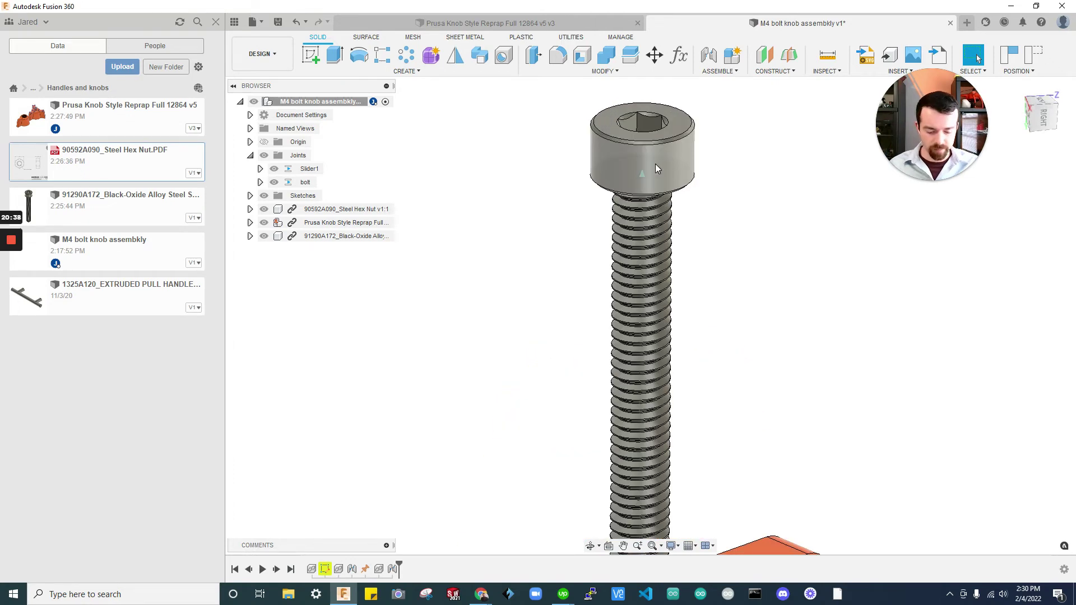
key(i)
scroll(737, 147, up, 2)
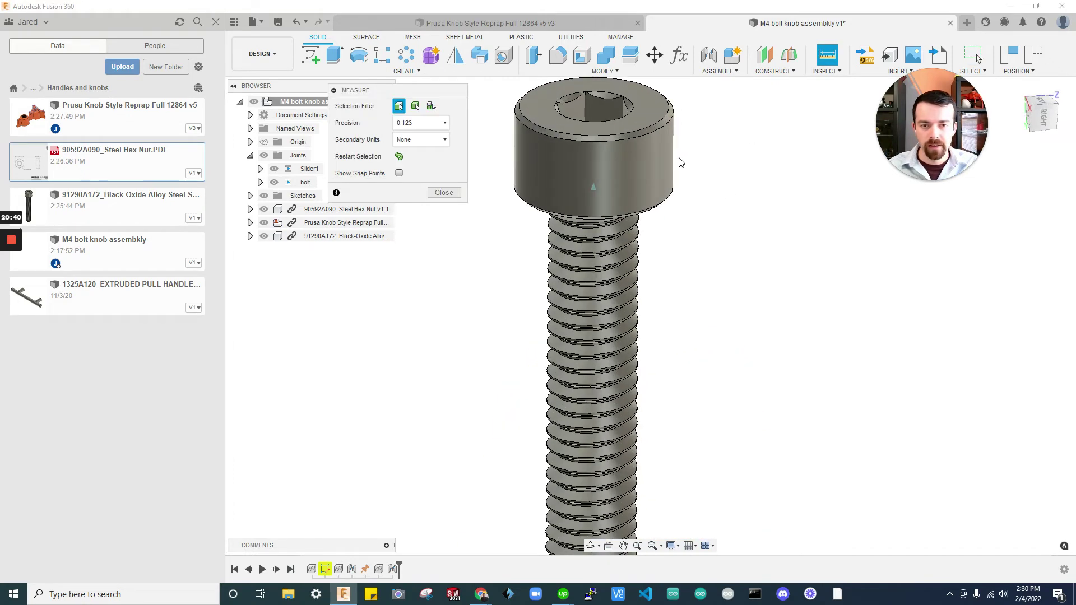
click(656, 159)
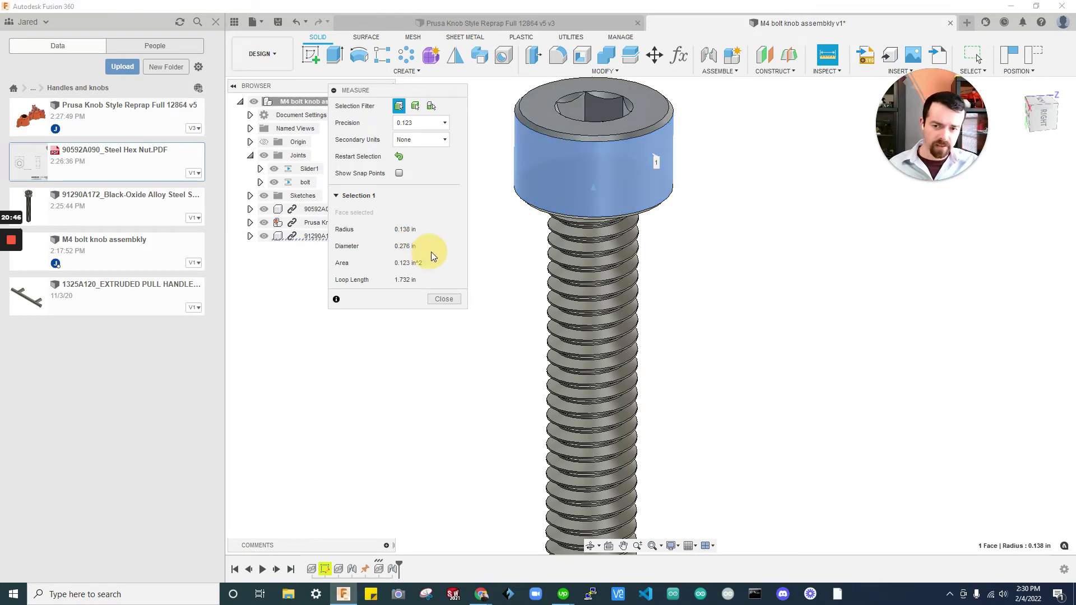
click(448, 299)
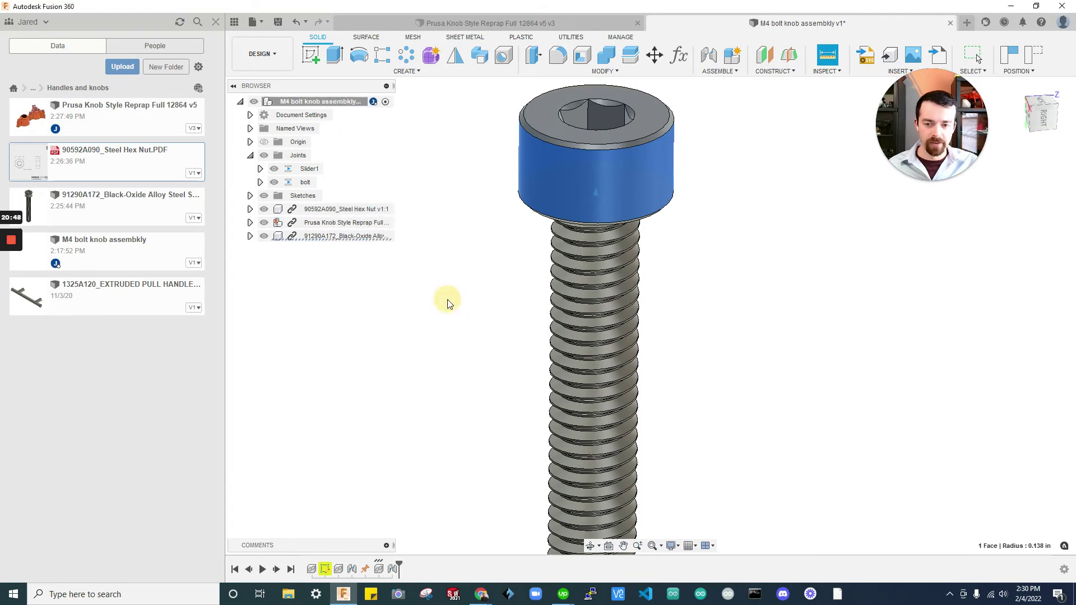
Switch to the Prusa Knob Style Reprap design and rename Sketch8 as "hex cut on base".
scroll(574, 348, down, 3)
scroll(641, 377, up, 5)
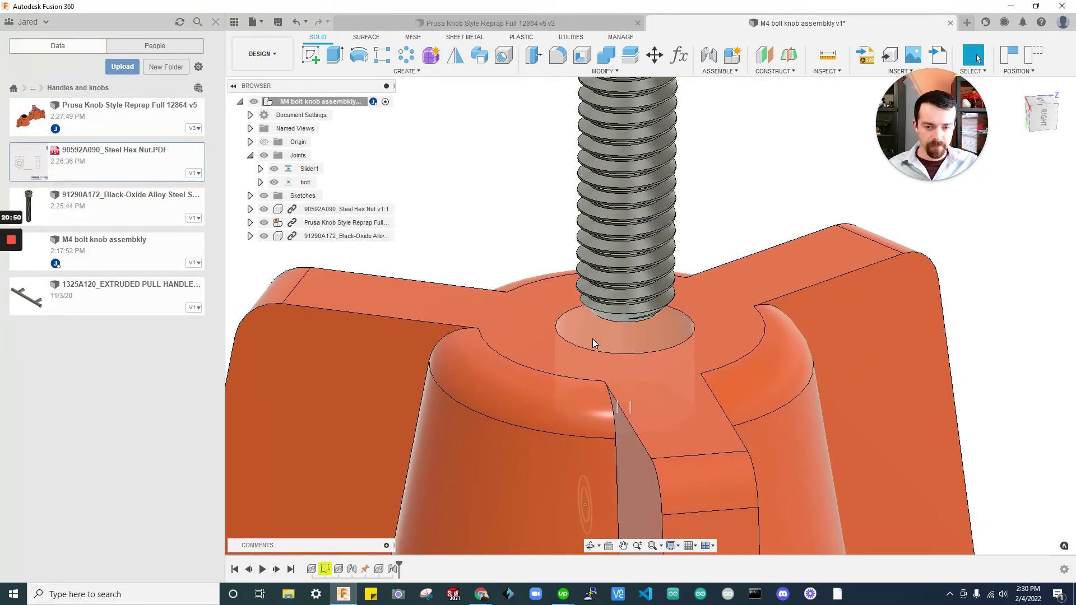
click(593, 338)
shift+middle_drag(595, 346, 449, 8)
scroll(567, 327, down, 3)
click(443, 26)
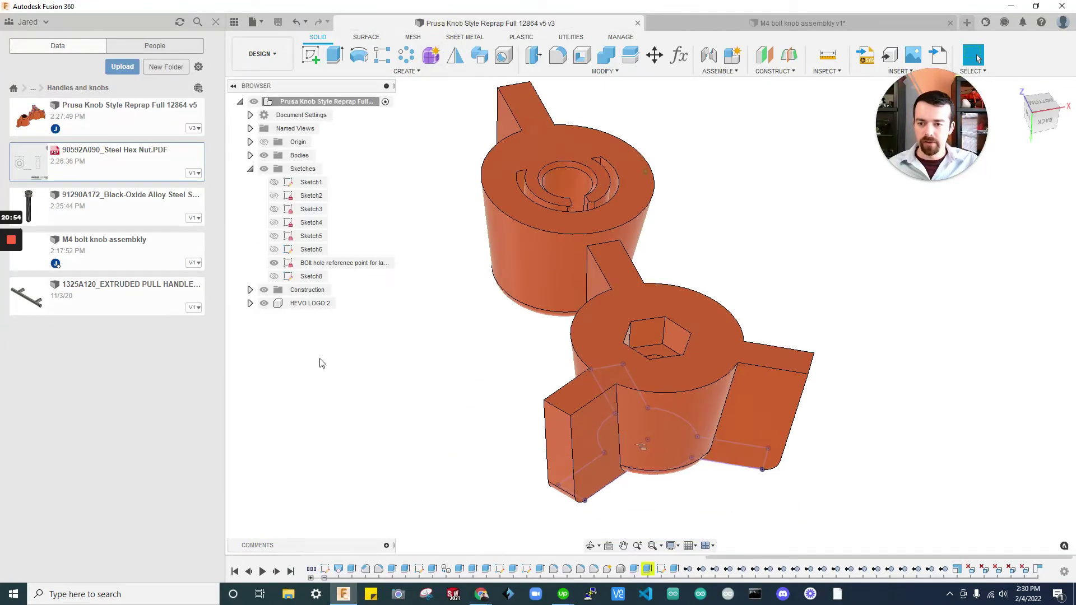
click(284, 278)
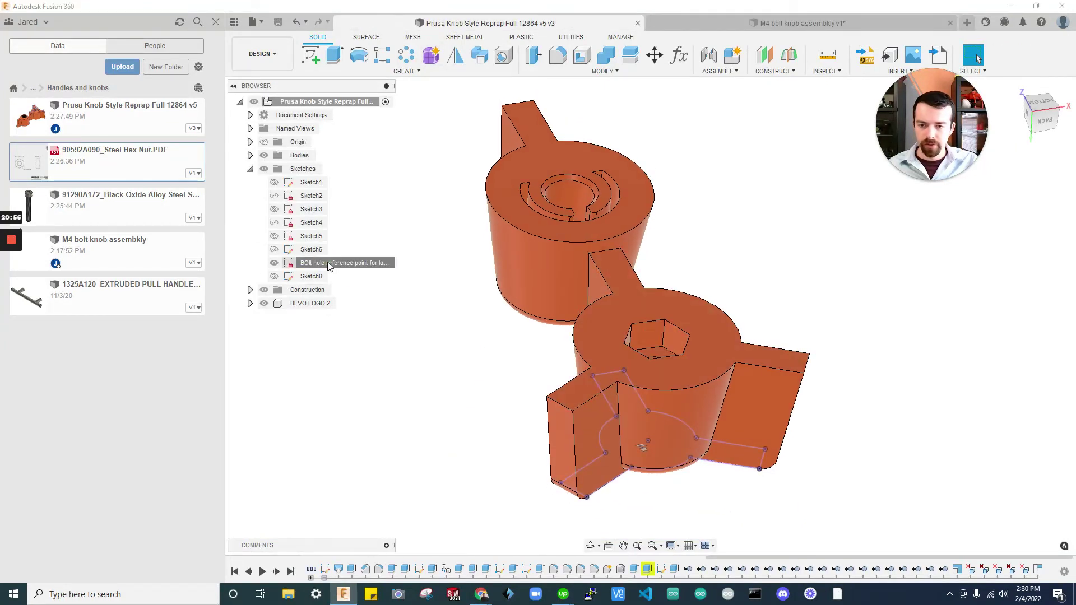
click(307, 277)
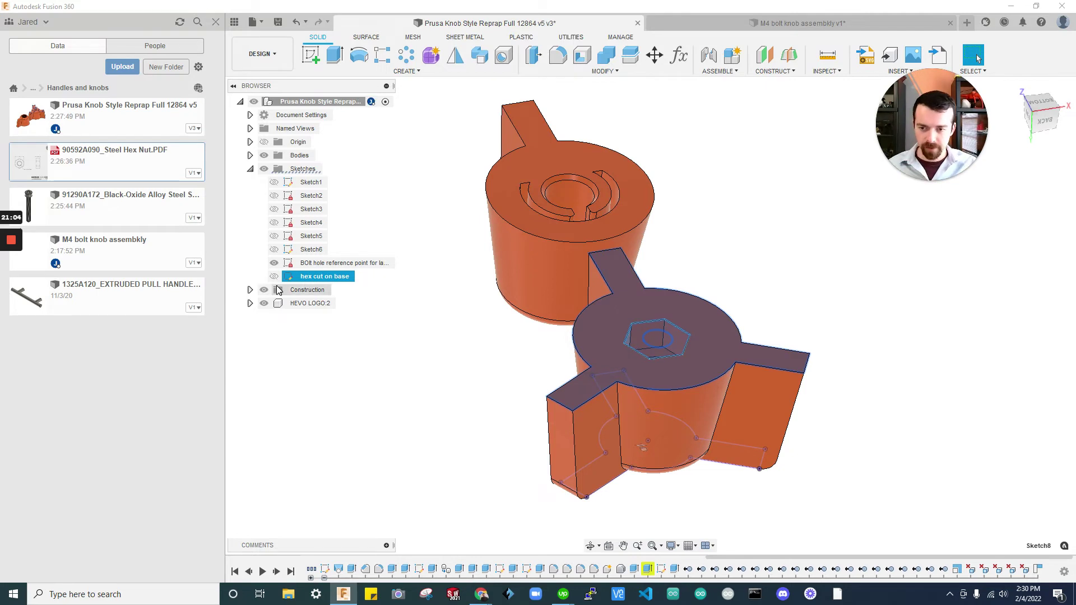
Show the hex cut on base sketch with its dimension and hide the bolt hole reference point sketch.
click(274, 277)
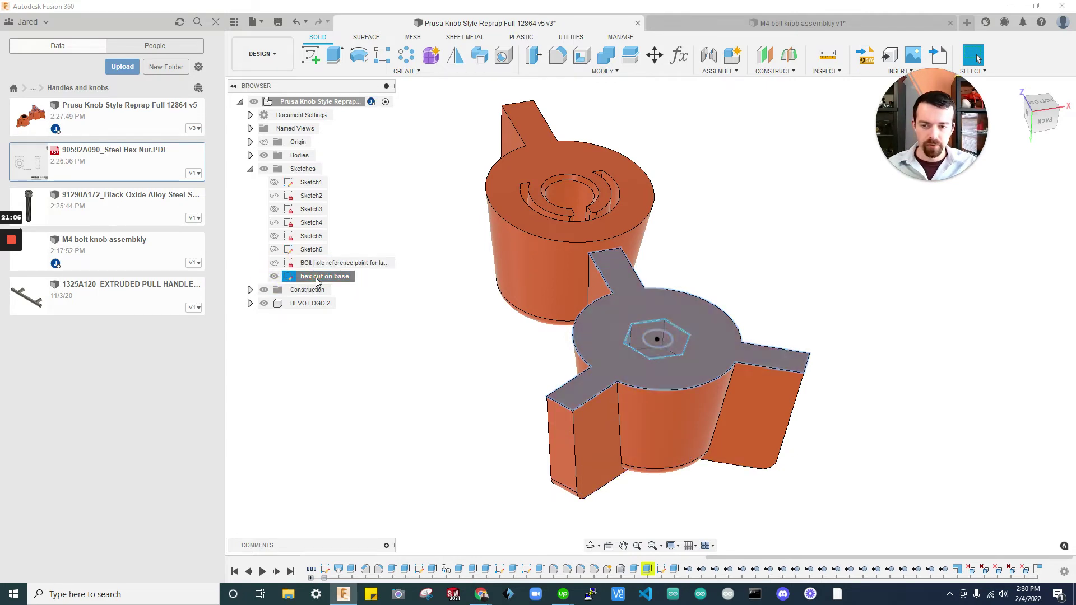
double_click(315, 276)
right_click(339, 280)
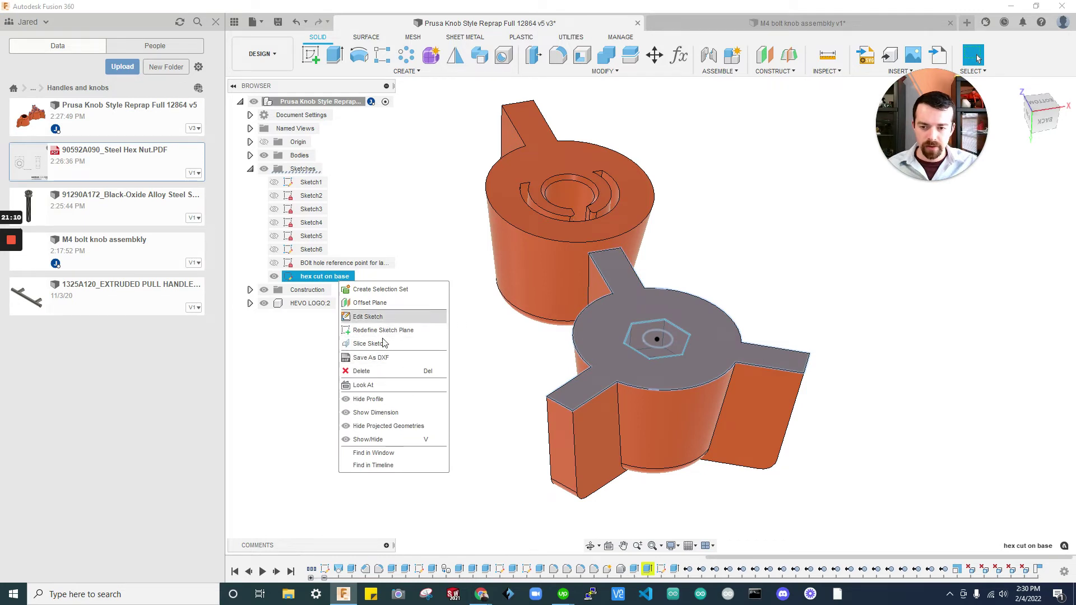
click(409, 412)
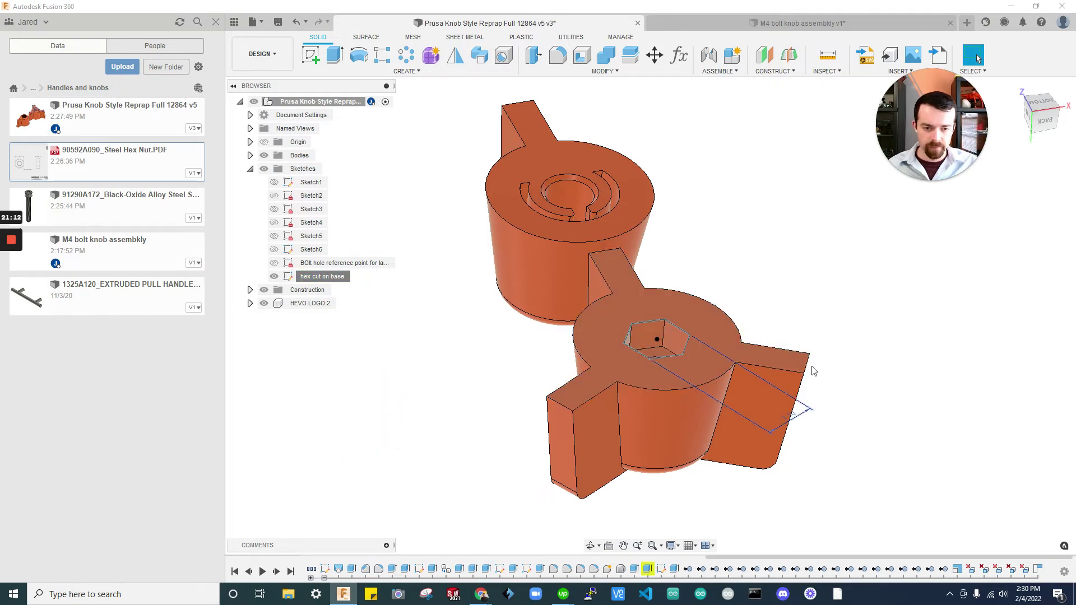
shift+middle_drag(908, 339, 790, 497)
scroll(781, 495, down, 2)
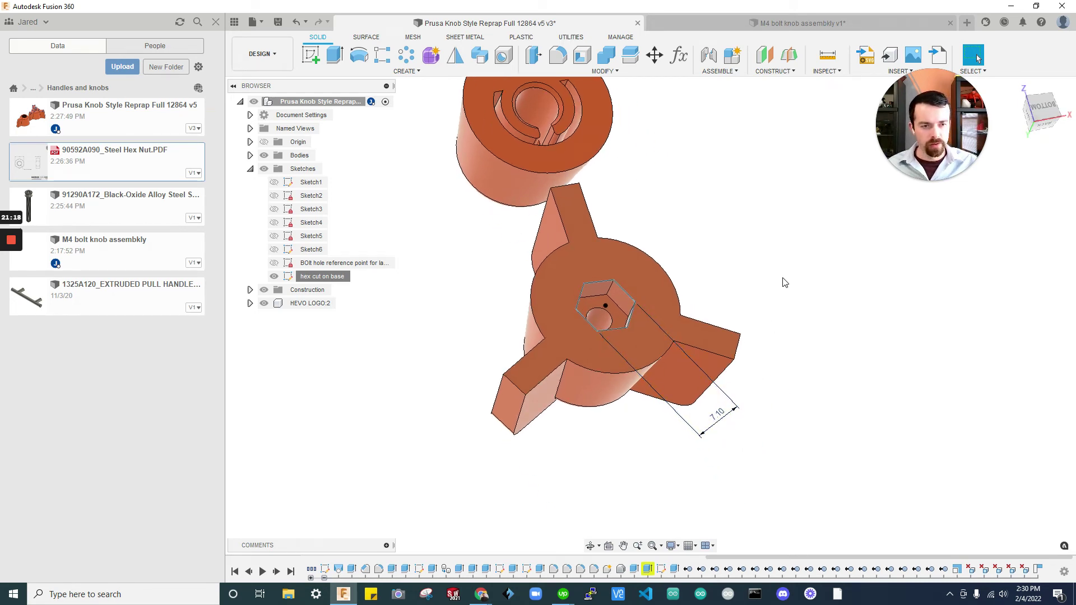
Return to the M4 bolt knob assembly and measure the screw head's diameter again.
click(812, 22)
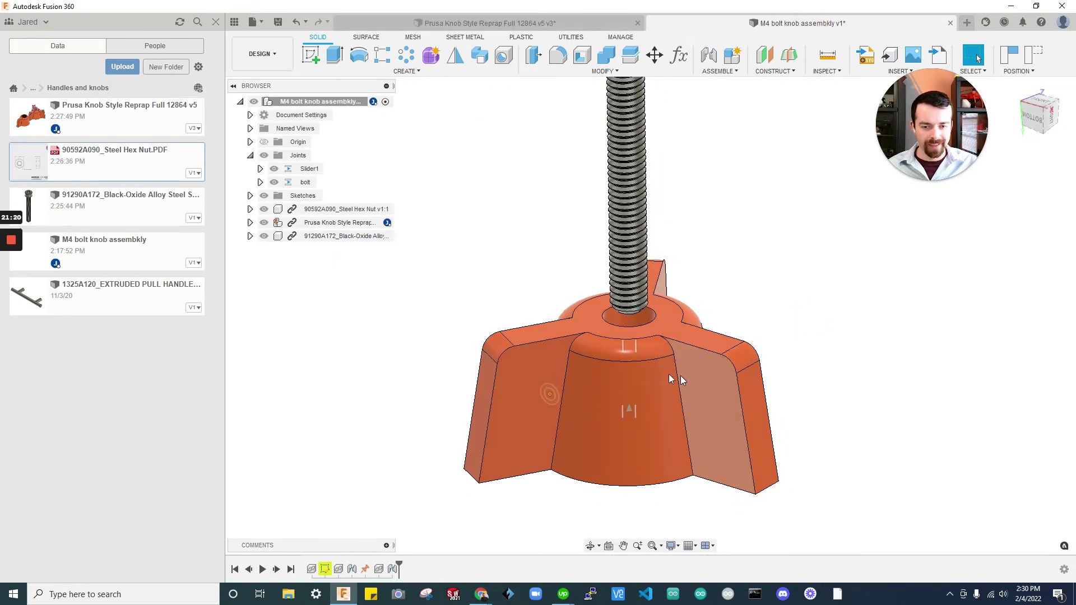
key(i)
scroll(736, 428, down, 3)
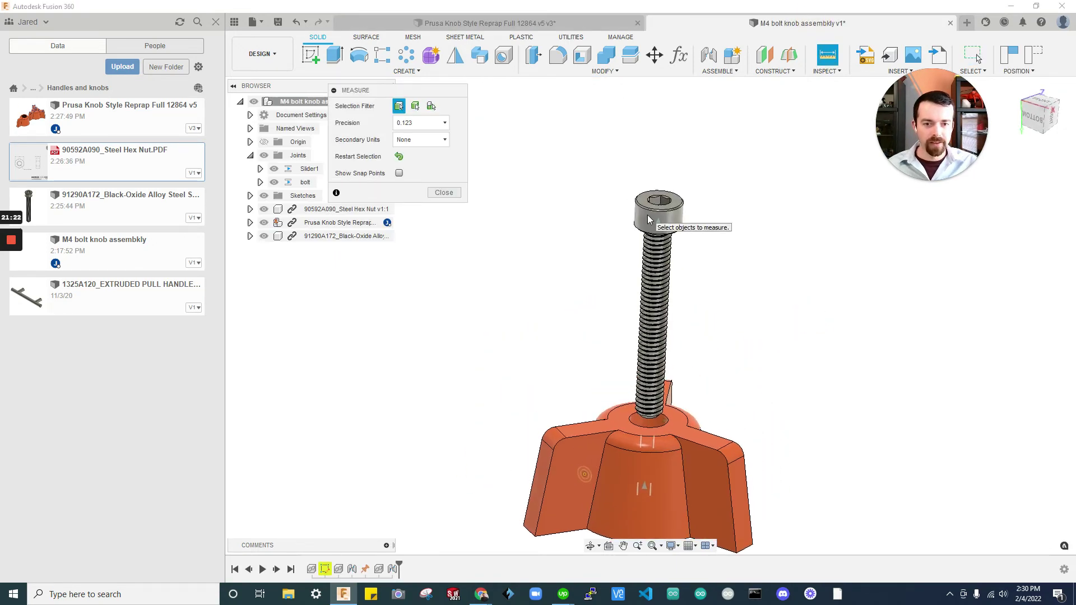
click(647, 214)
scroll(661, 258, up, 2)
scroll(661, 263, up, 3)
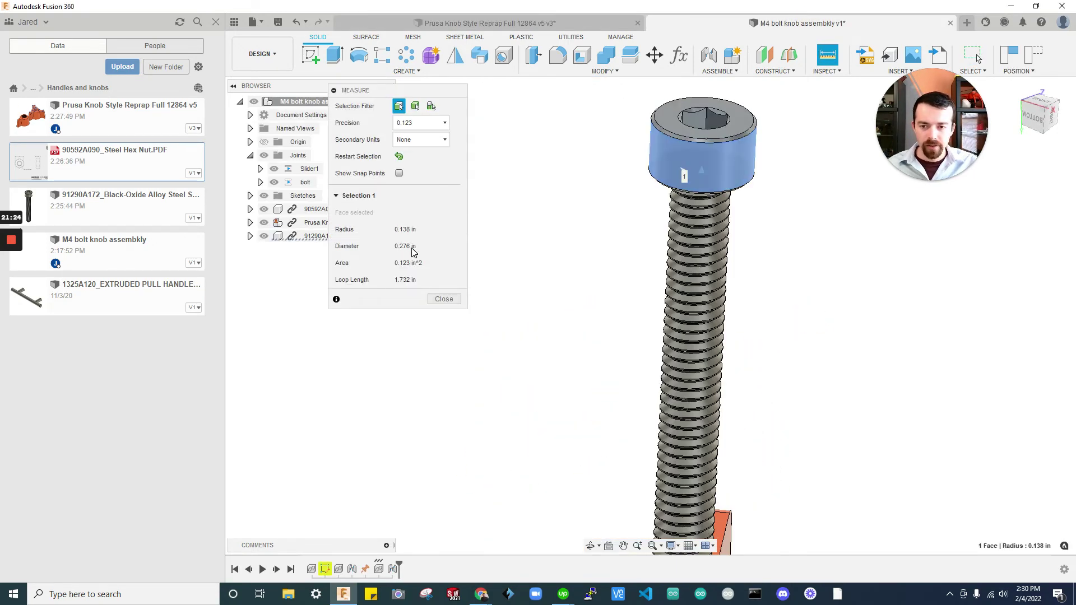
scroll(656, 112, down, 3)
Switch to the knob design and open the hexagon's width dimension to check its value in millimetres.
click(484, 22)
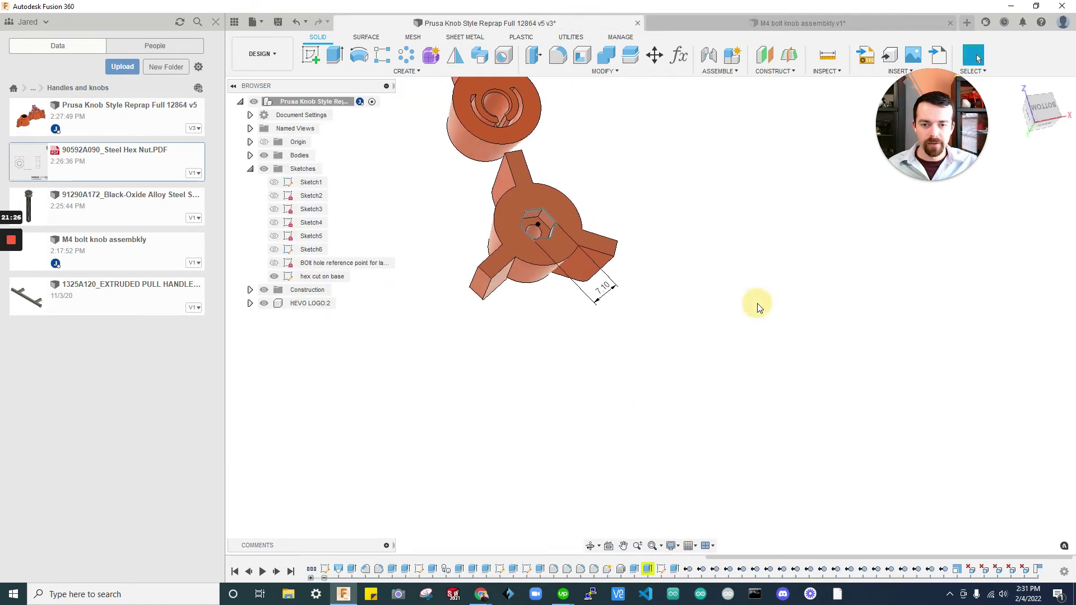
scroll(624, 311, up, 1)
double_click(616, 307)
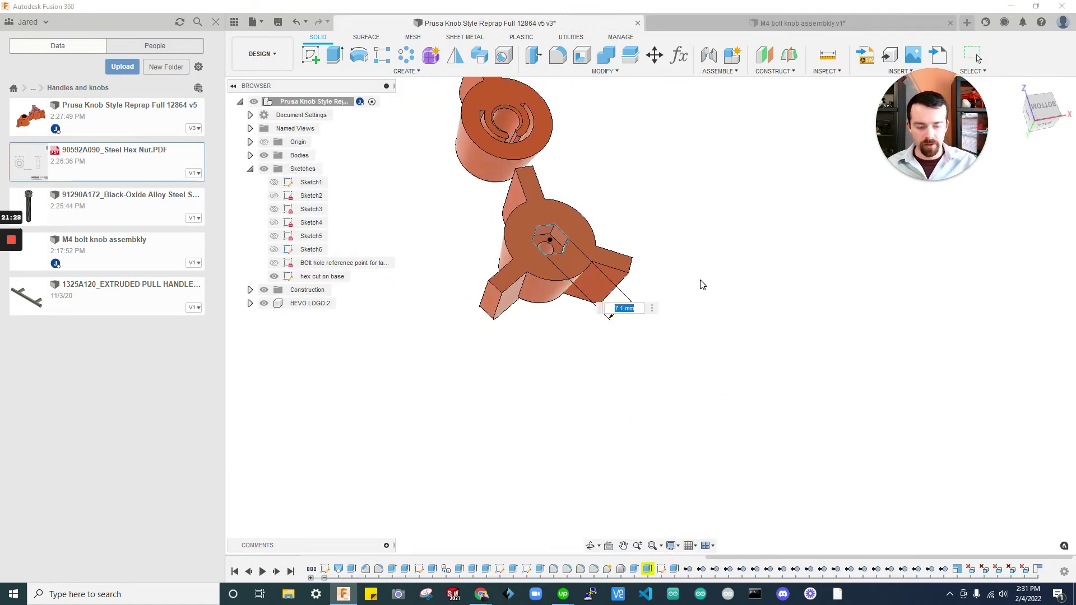
key(Return)
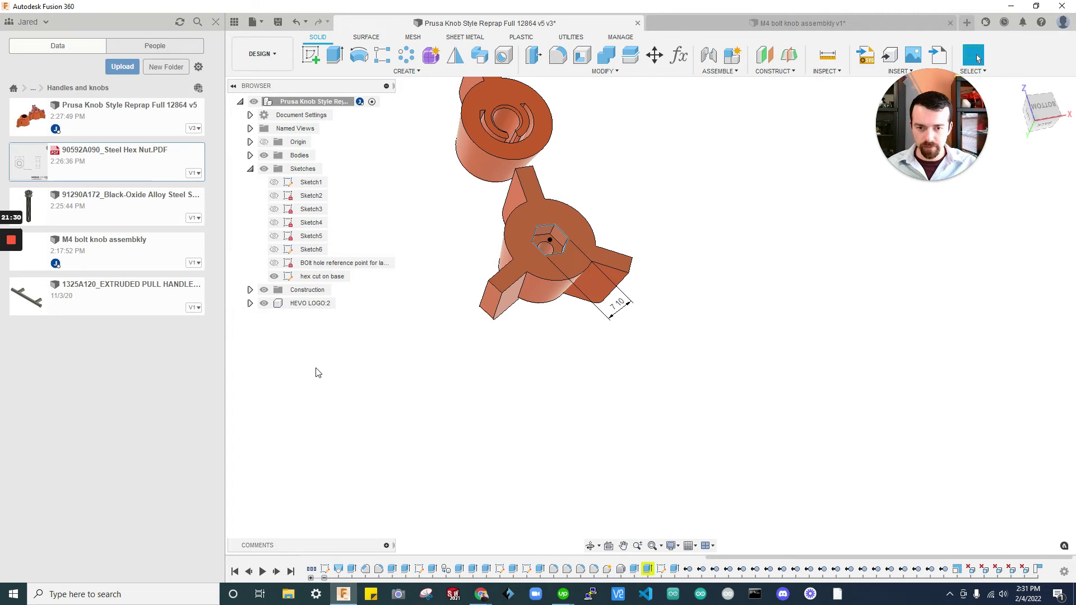
Show the bolt hole reference point sketch with its dimensions and hide the hex cut on base sketch.
click(273, 263)
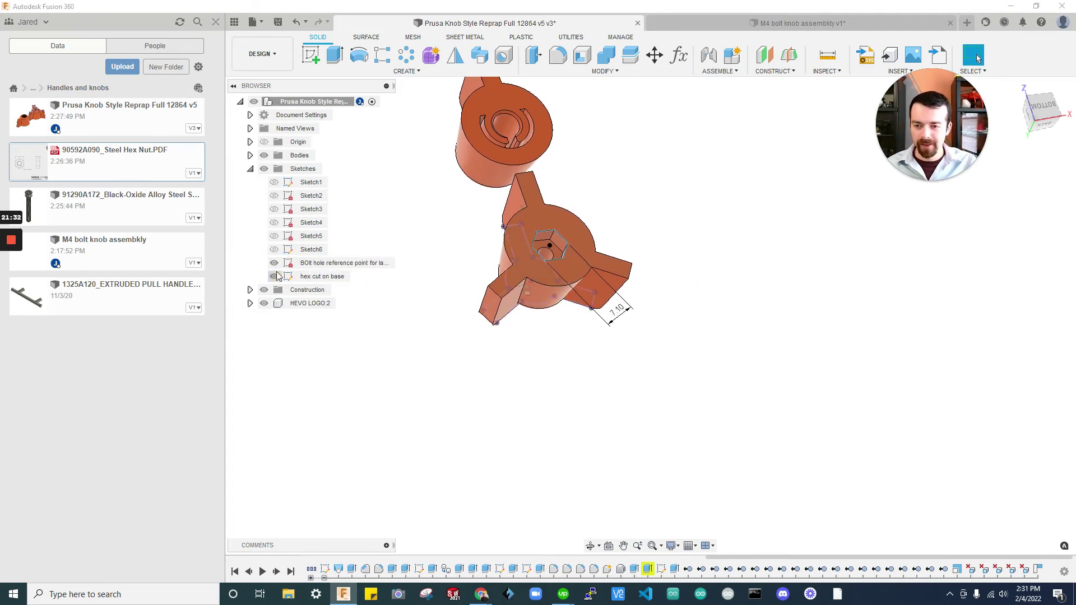
click(274, 276)
click(322, 262)
right_click(324, 264)
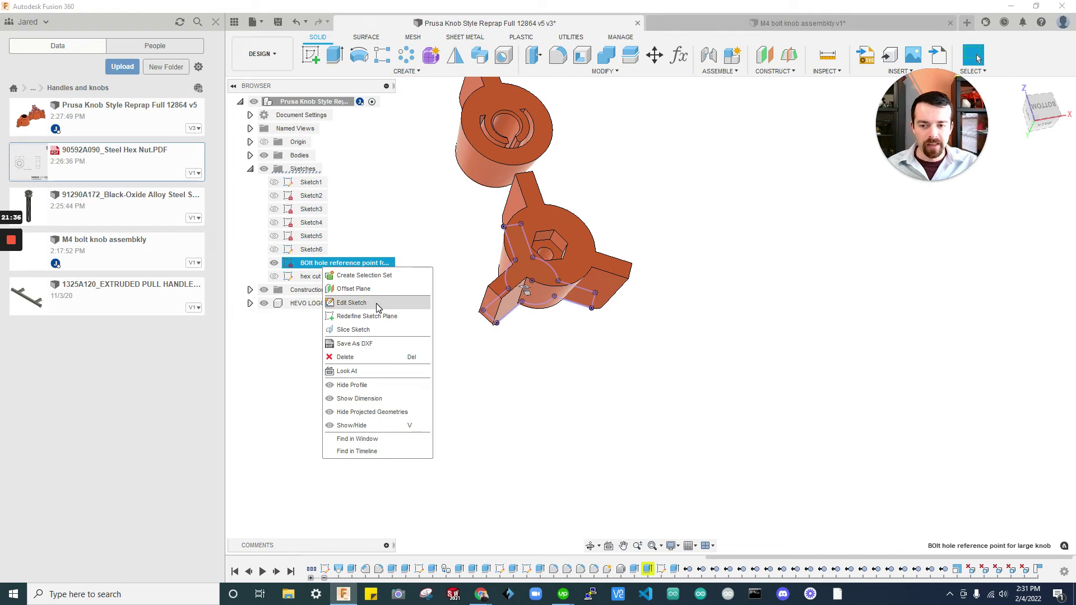
click(376, 399)
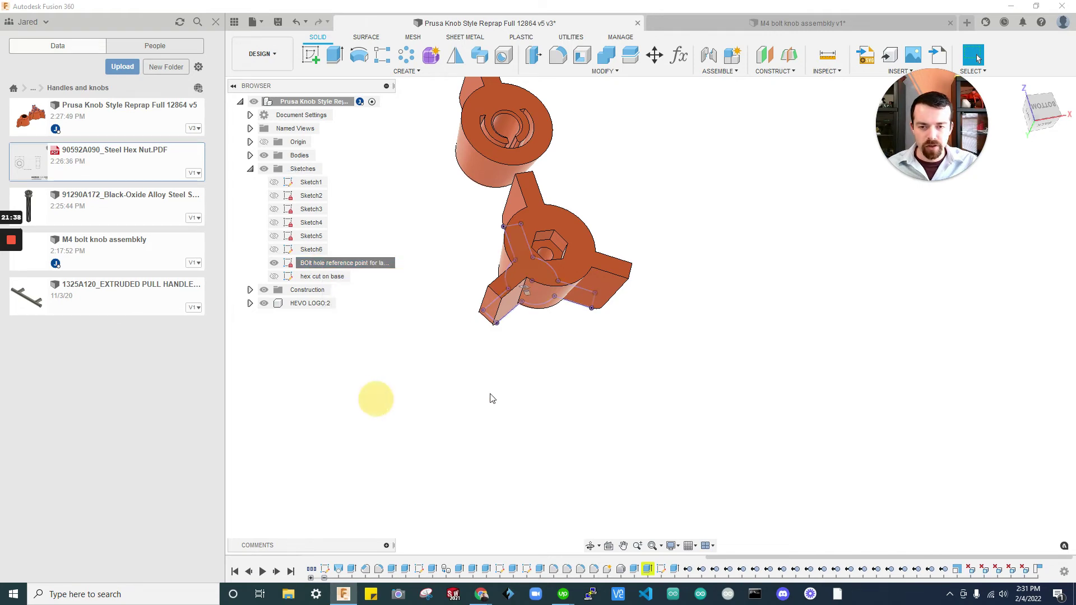
shift+middle_drag(535, 314, 554, 431)
scroll(518, 246, up, 3)
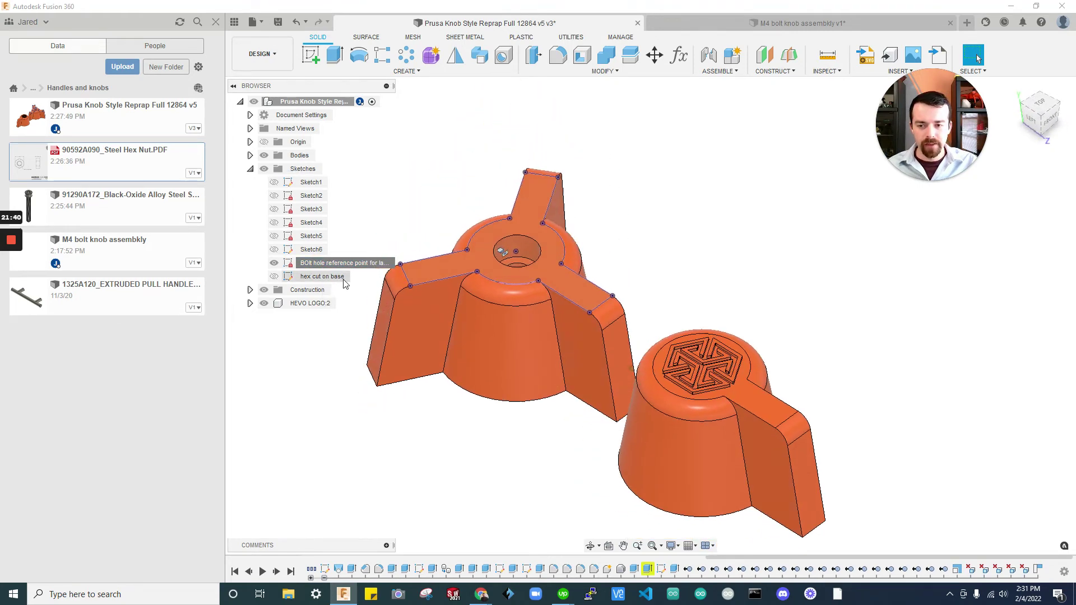
Open the bolt hole reference point sketch to examine its geometry and finish it without edits.
double_click(344, 262)
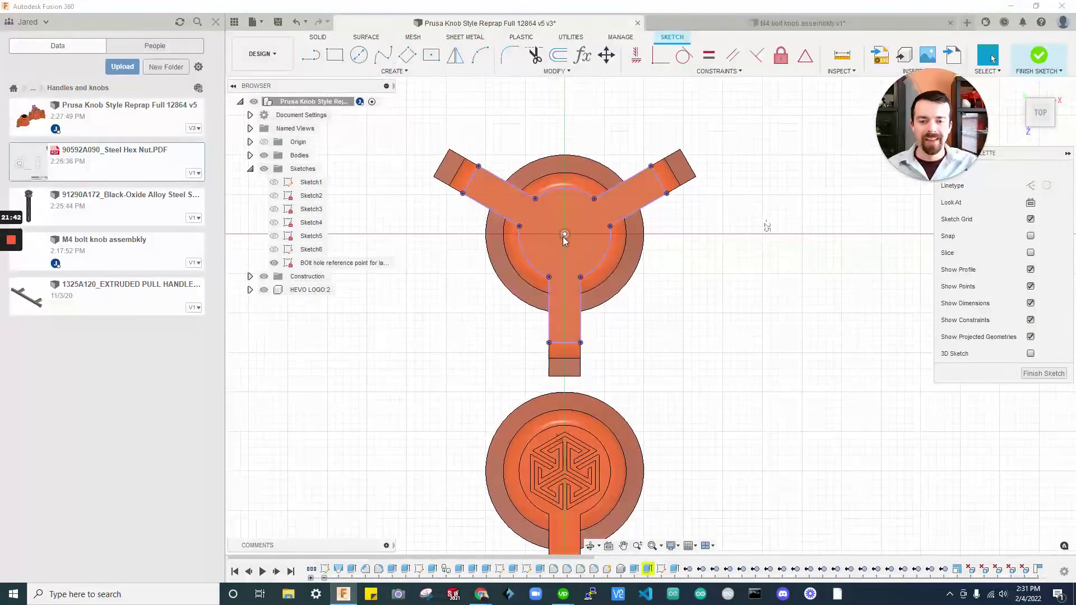
scroll(562, 237, up, 3)
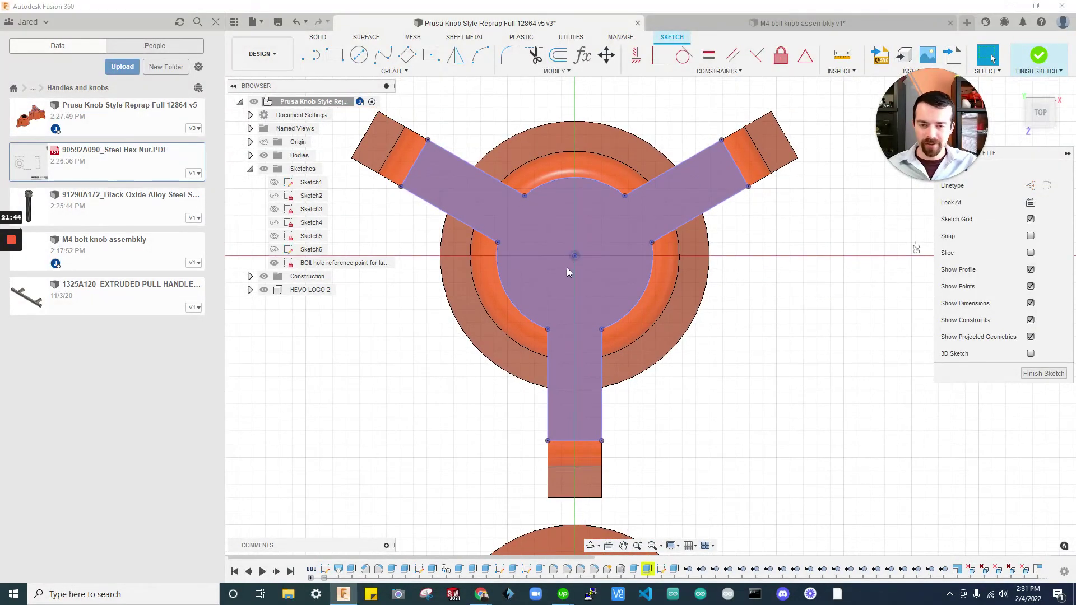
click(1044, 373)
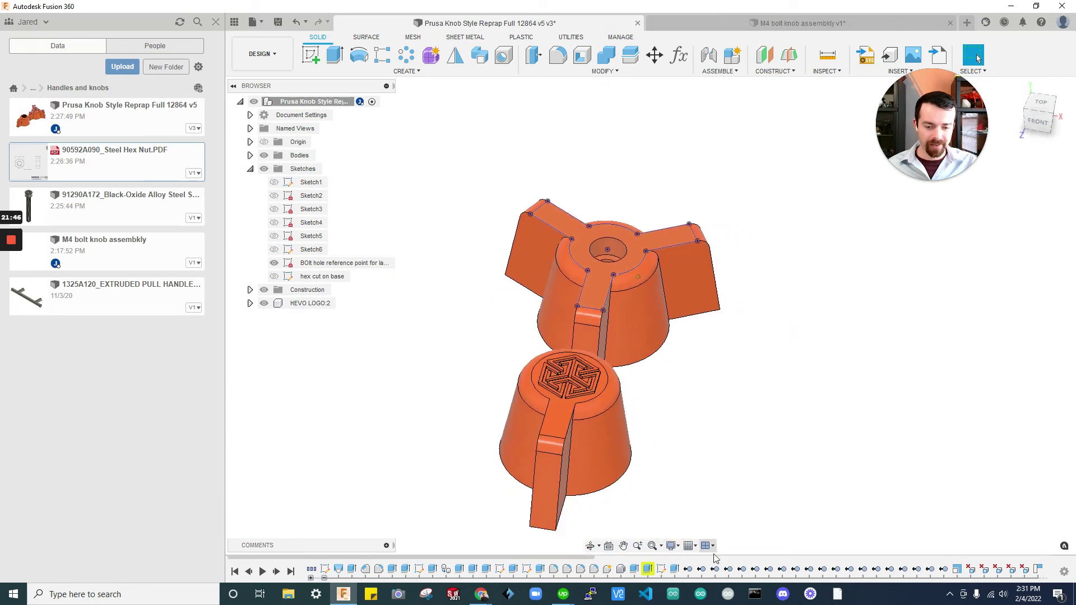
Edit the Hole1 feature in the large knob and set its counterbore diameter to 0.3 inch.
click(324, 578)
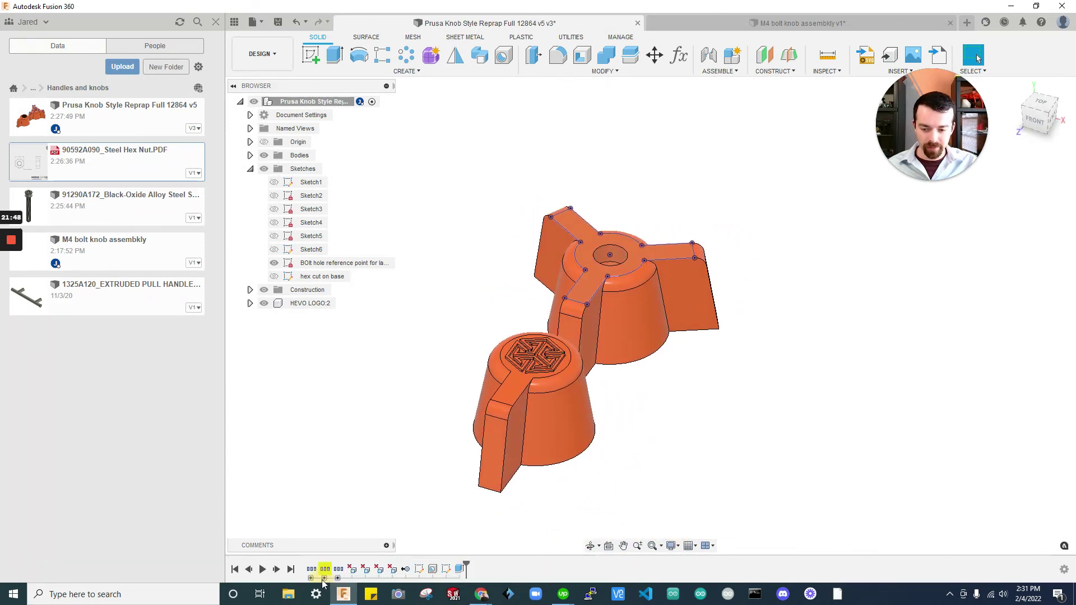
double_click(432, 569)
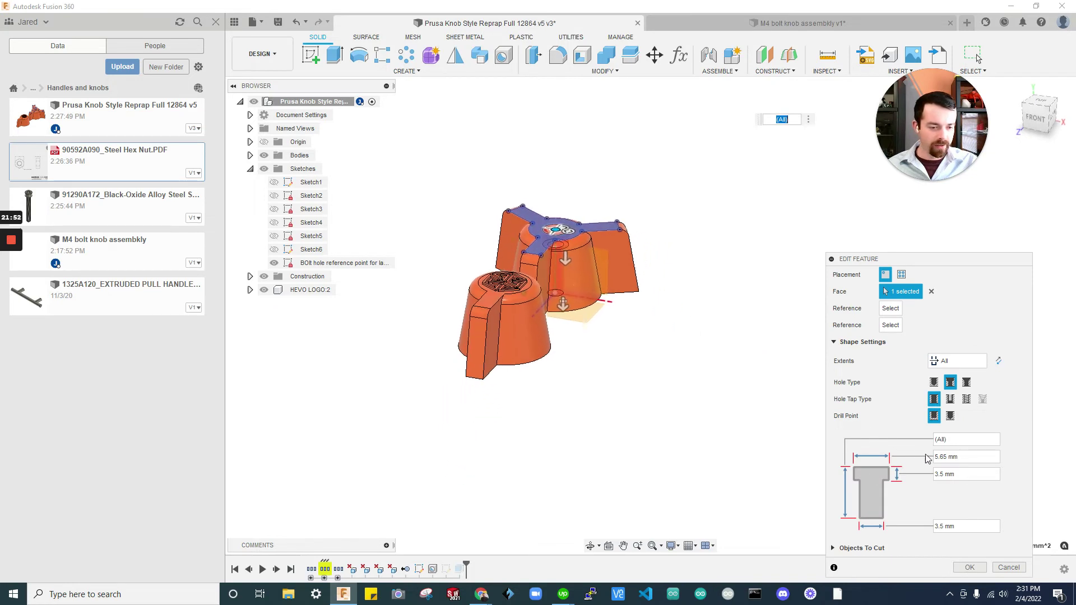
click(960, 457)
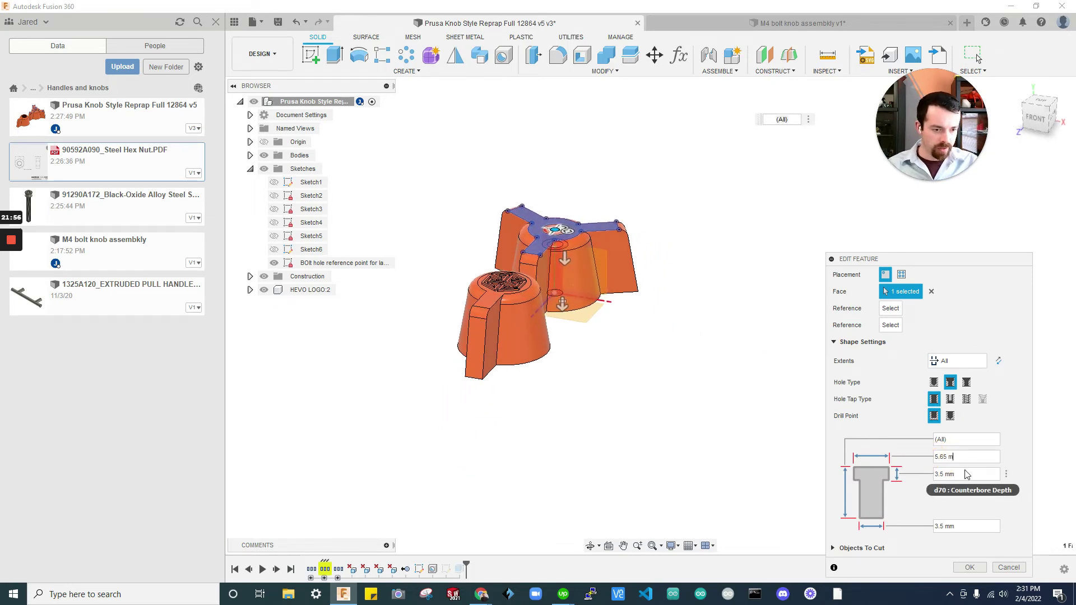
key(BackSpace)
key(BackSpace)
key(BackSpace)
key(BackSpace)
key(BackSpace)
key(BackSpace)
text(0.)
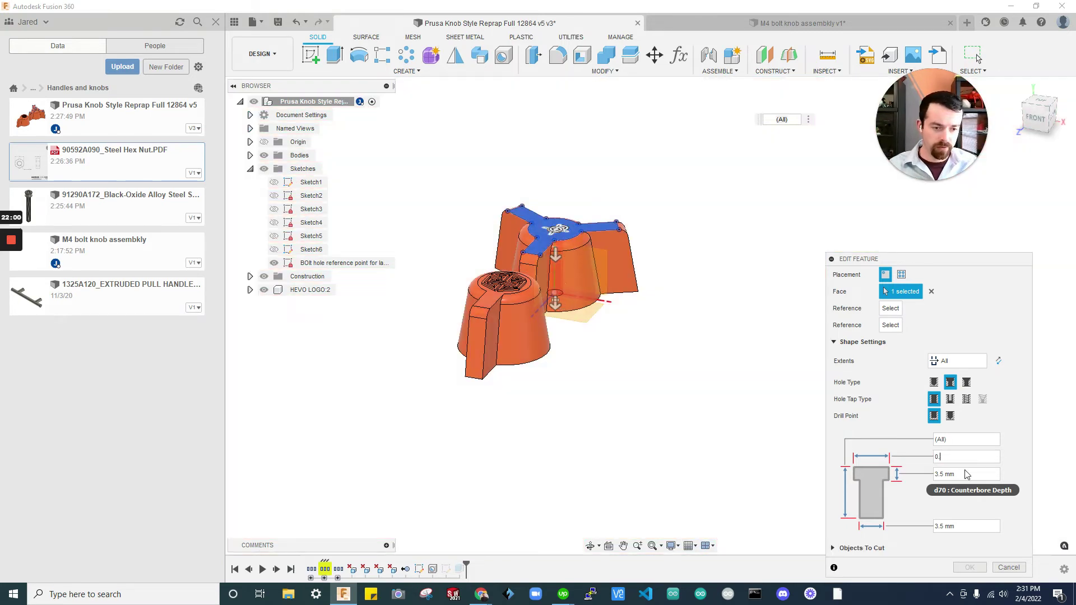
text(23 inch)
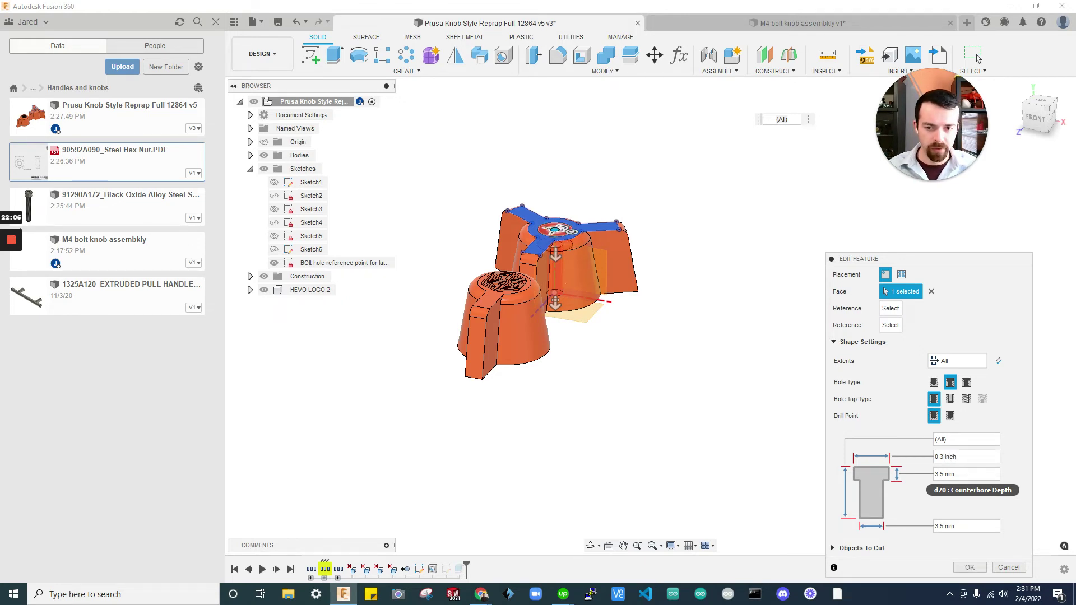
key(Return)
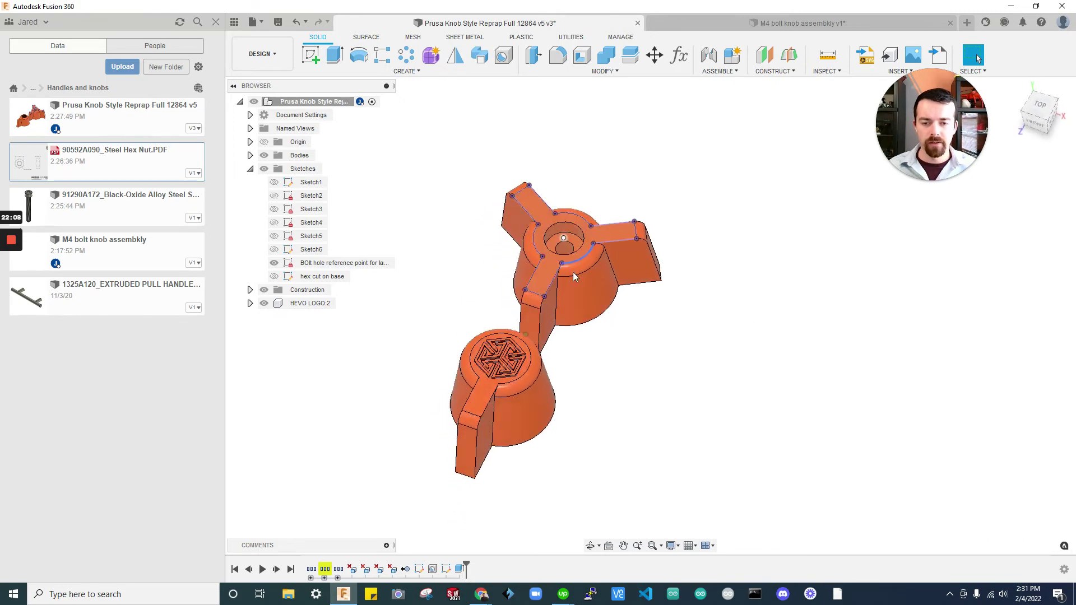
Switch to the M4 bolt knob assembly and try measuring a thread edge on the screw.
shift+middle_drag(573, 272, 625, 417)
click(723, 25)
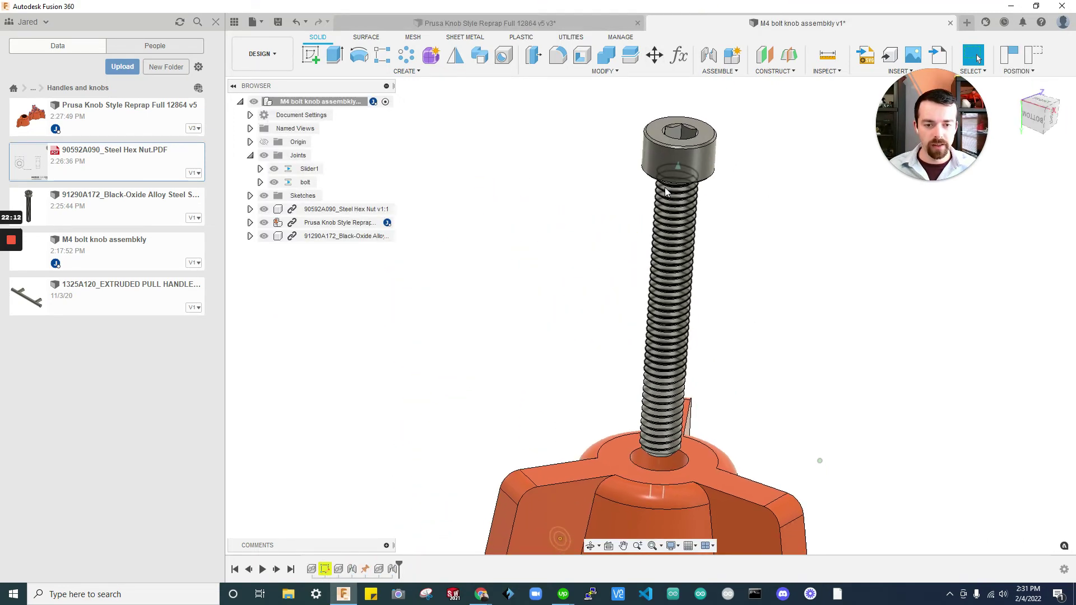
shift+middle_drag(710, 237, 774, 234)
key(i)
click(743, 215)
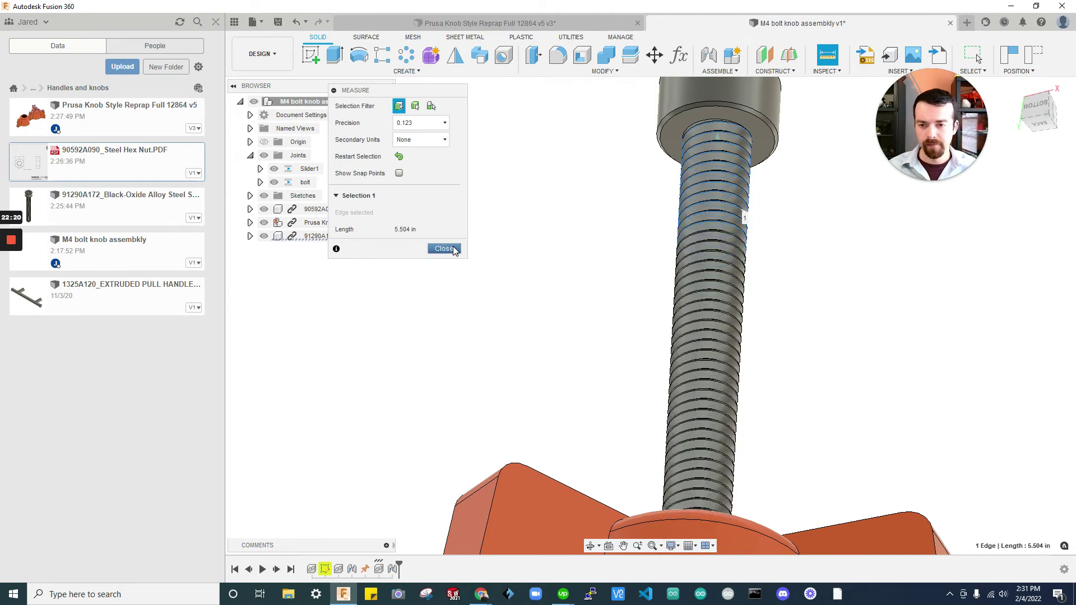
click(546, 229)
Measure the diameter of the circular shank edge just below the screw head, with secondary units in mm.
scroll(701, 140, up, 5)
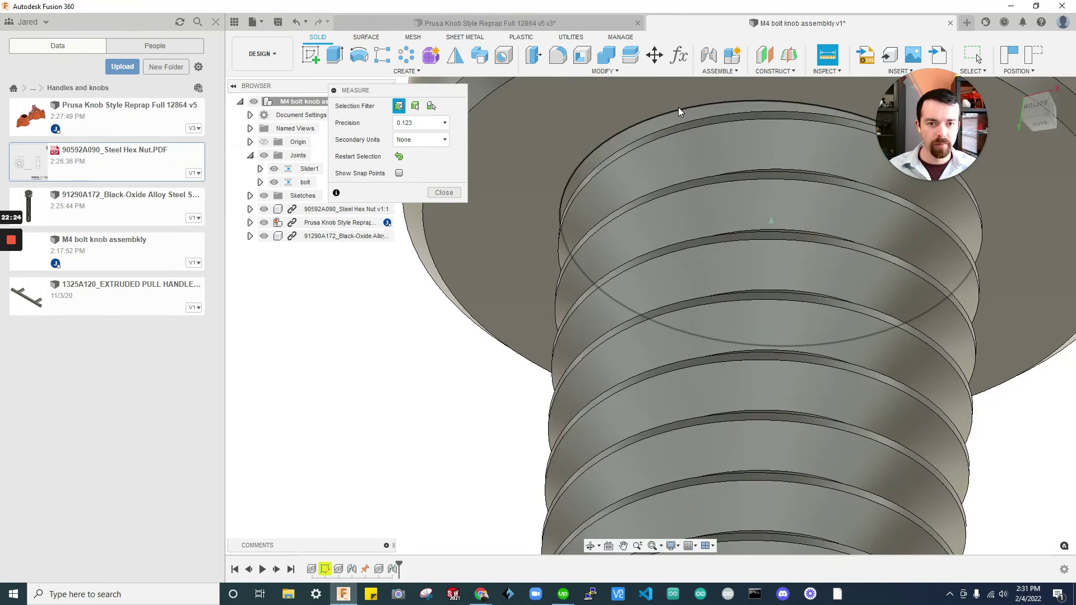
click(678, 109)
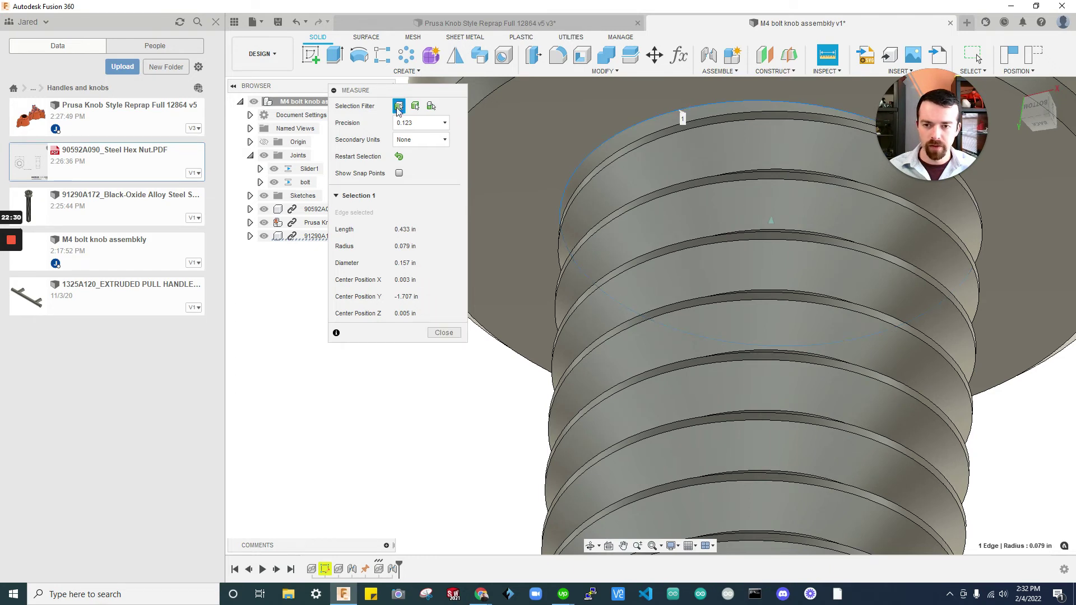
click(421, 140)
click(425, 167)
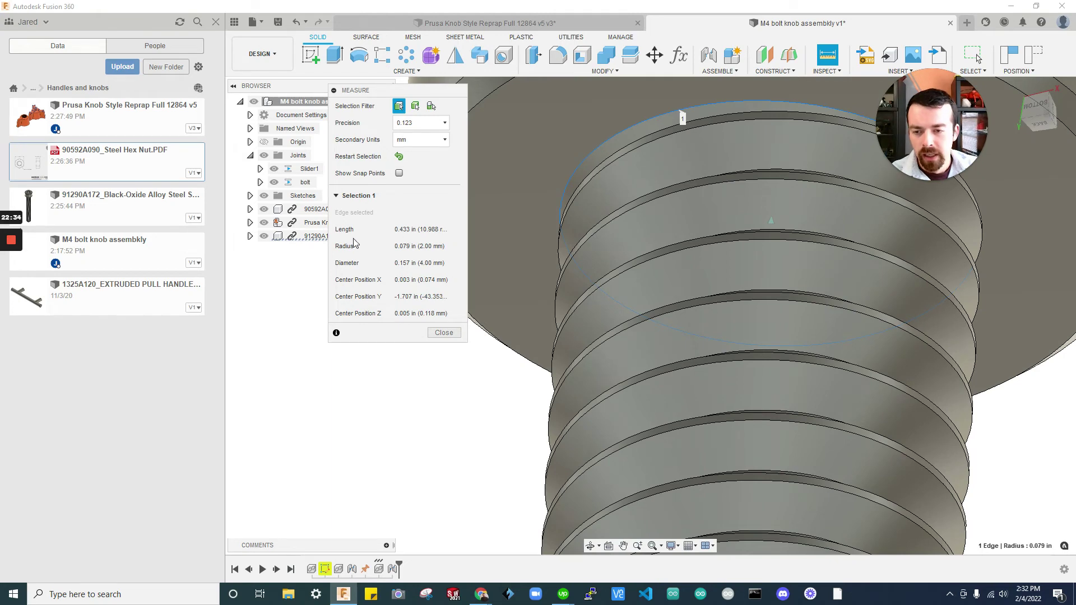
click(444, 334)
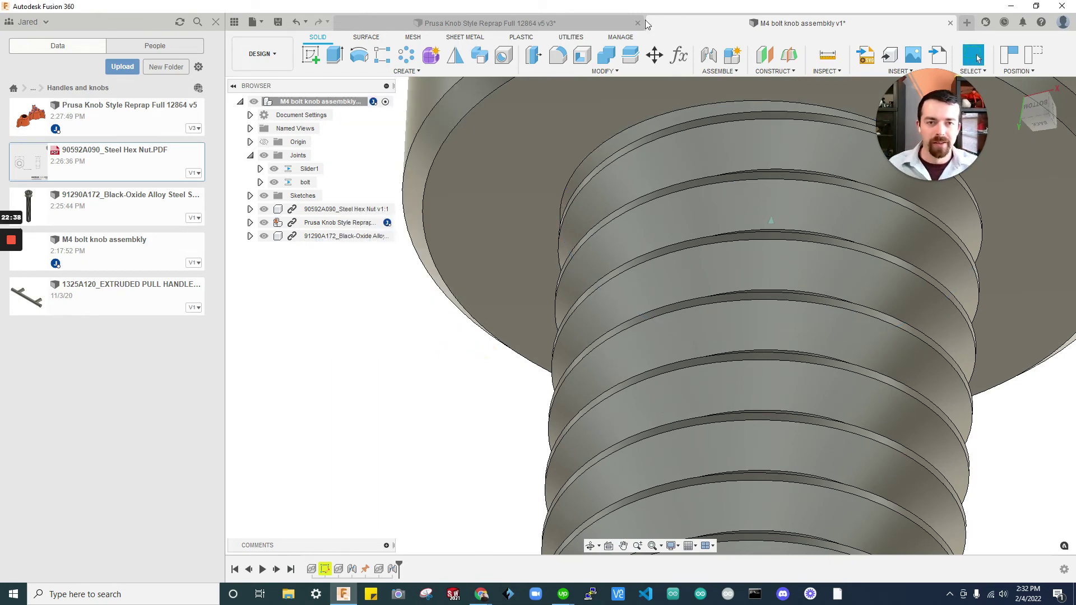
Return to the knob design and set the hole diameter of the Hole1 feature to 4.1 mm.
scroll(650, 316, down, 8)
scroll(829, 341, down, 5)
shift+middle_drag(802, 305, 662, 222)
click(571, 21)
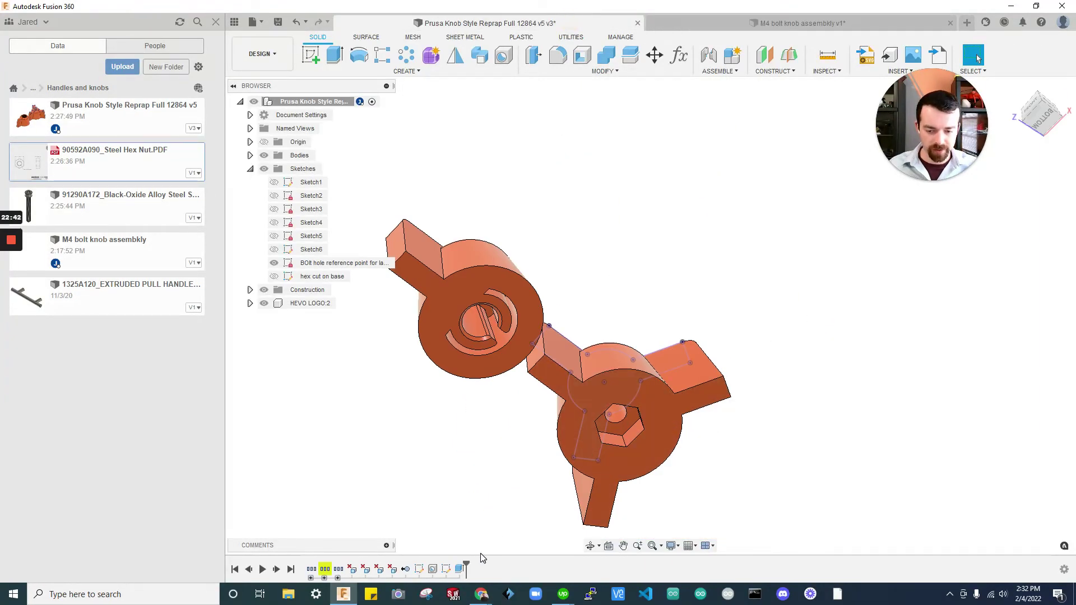
double_click(432, 570)
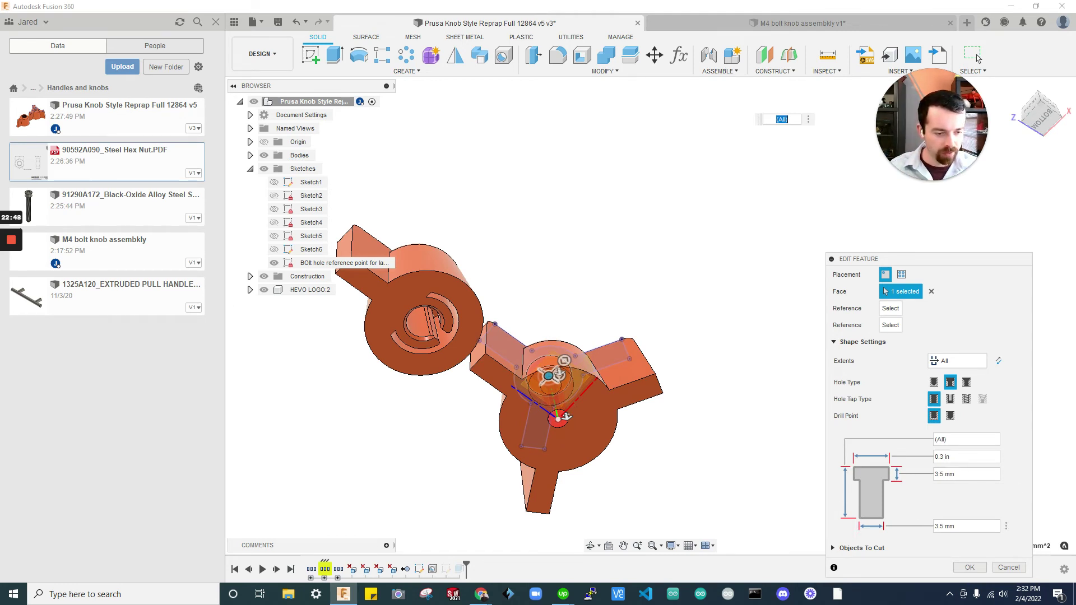
click(962, 525)
key(BackSpace)
key(BackSpace)
key(BackSpace)
key(BackSpace)
key(BackSpace)
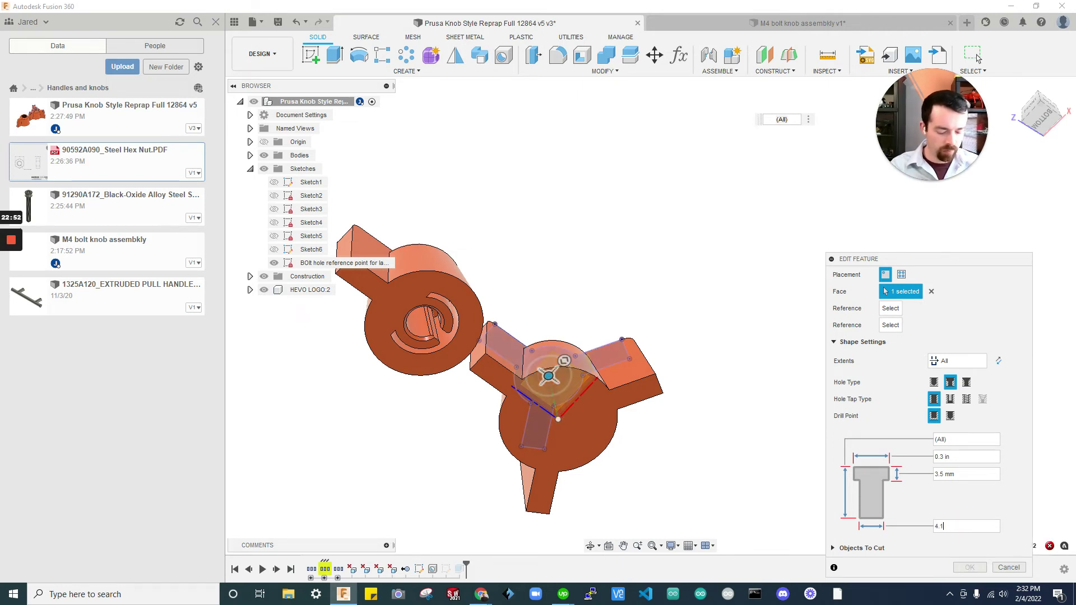
key(Return)
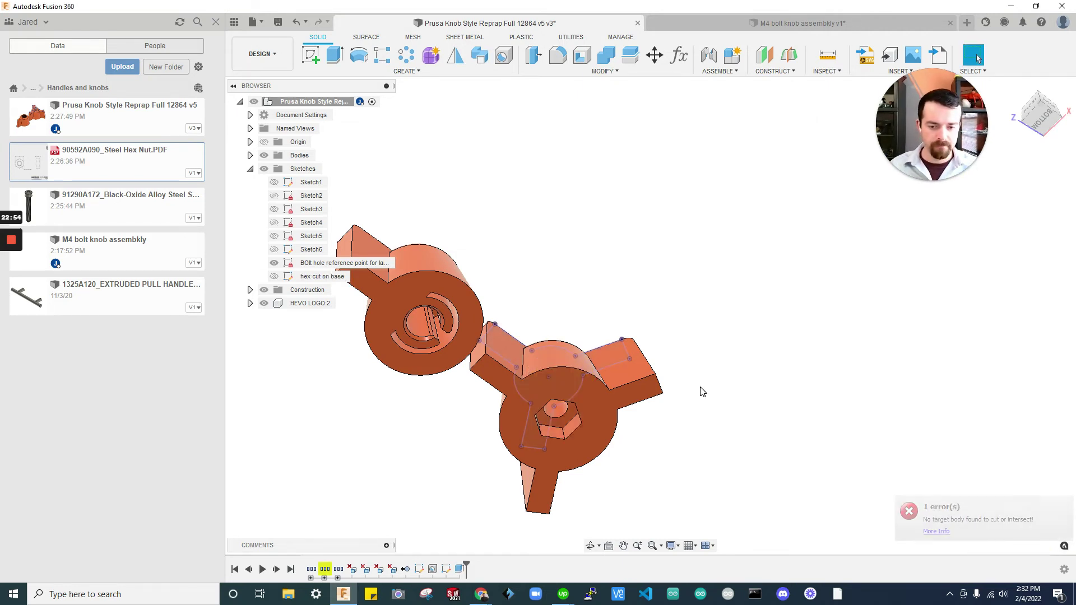
Reopen the Hole1 feature to check its counterbore depth and hole diameter.
click(700, 387)
scroll(637, 401, down, 3)
shift+middle_drag(633, 429, 573, 370)
scroll(581, 385, up, 5)
double_click(444, 569)
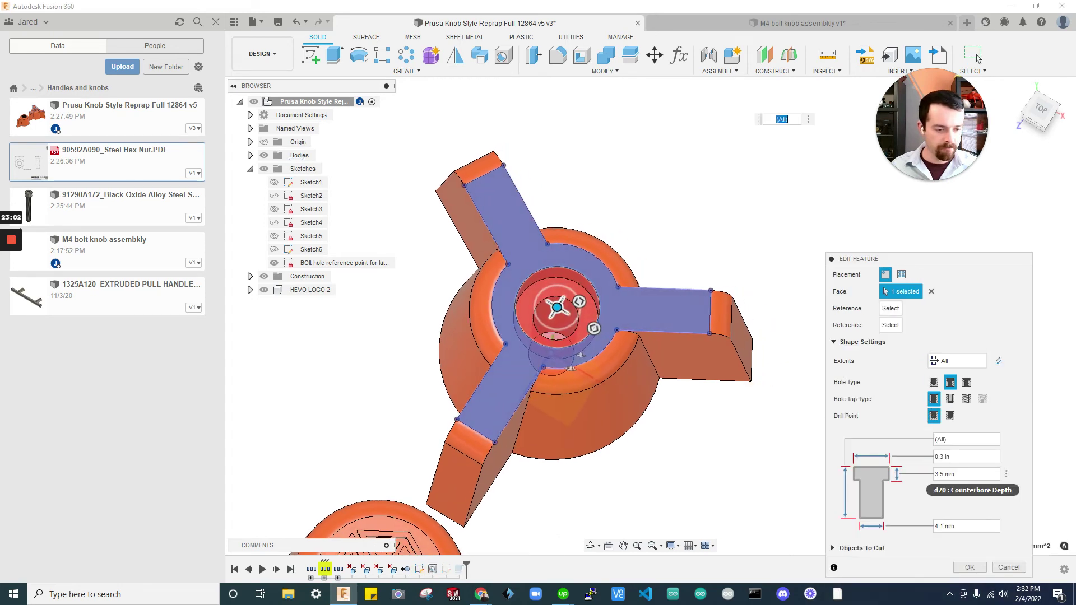
click(962, 474)
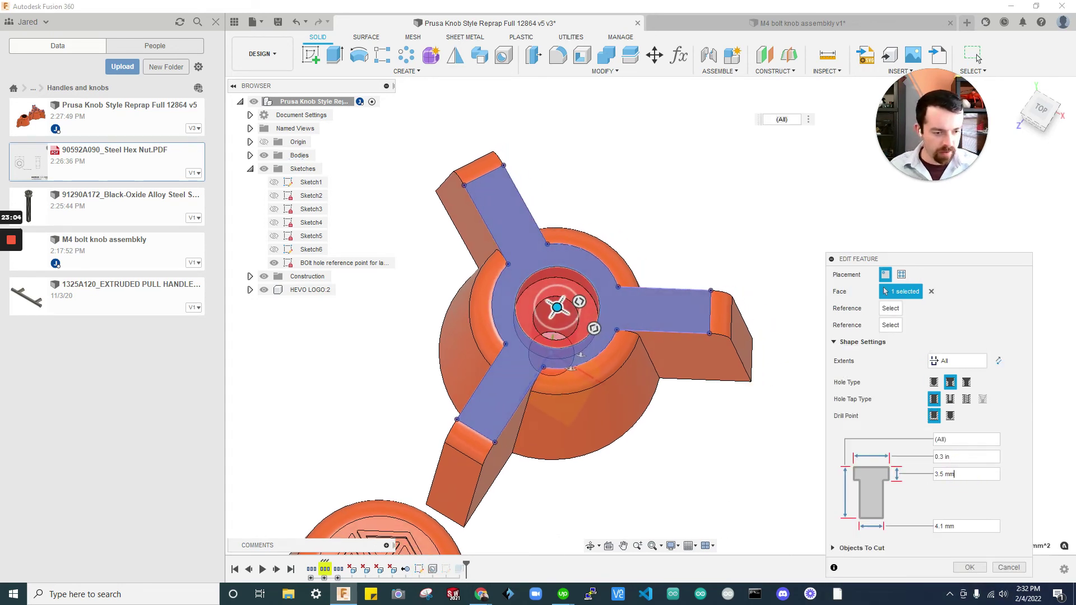
click(952, 526)
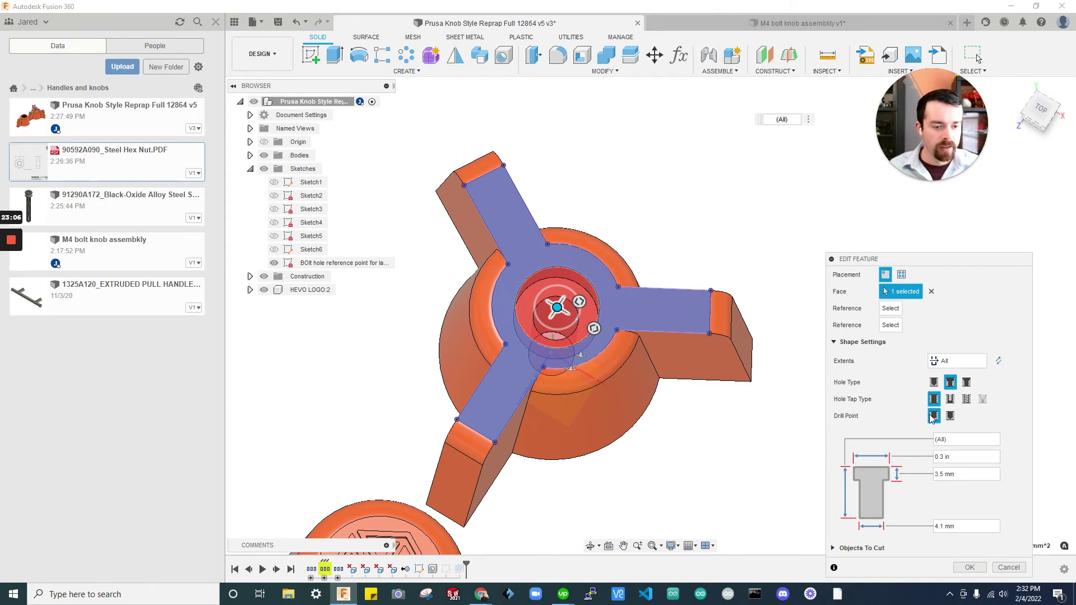
Switch to the M4 bolt knob assembly and measure the diameter of the screw head's top edge.
click(833, 22)
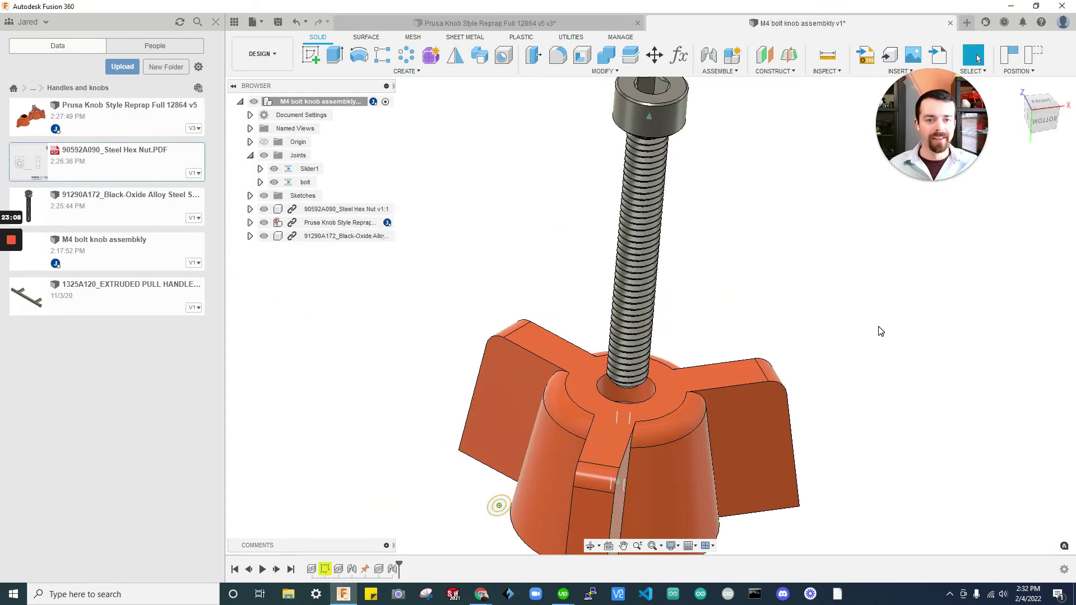
key(i)
scroll(674, 153, up, 5)
click(723, 162)
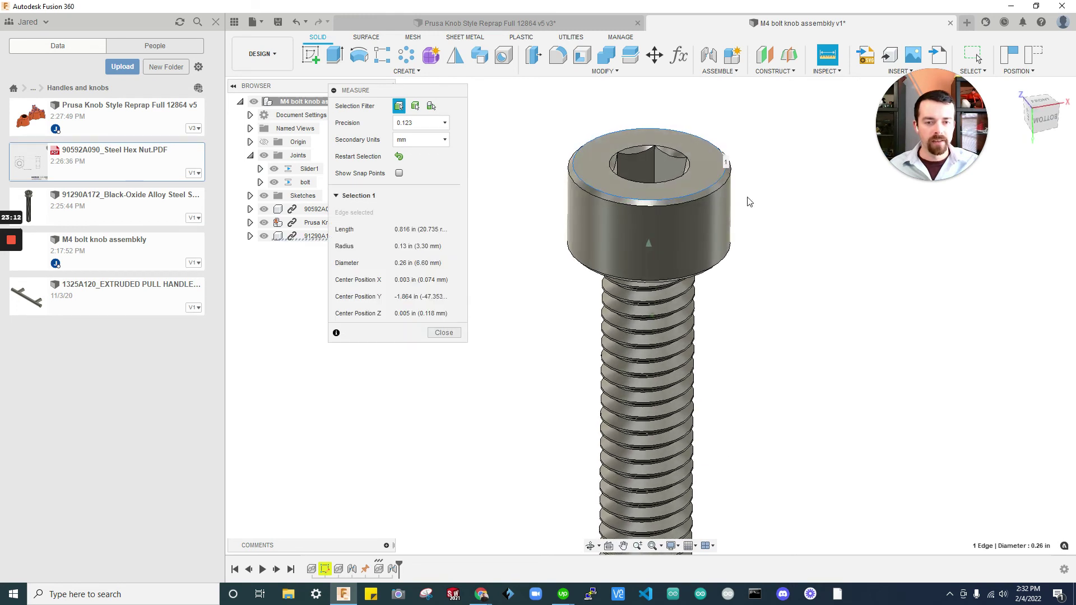
click(714, 187)
key(Escape)
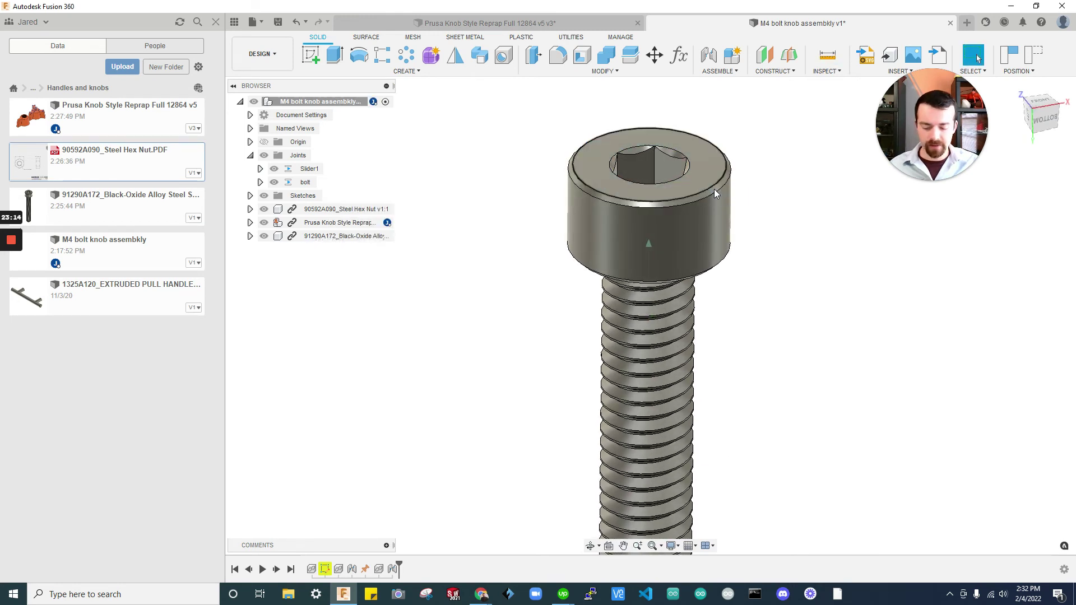
Measure the screw head's height between its top face and its underside.
key(i)
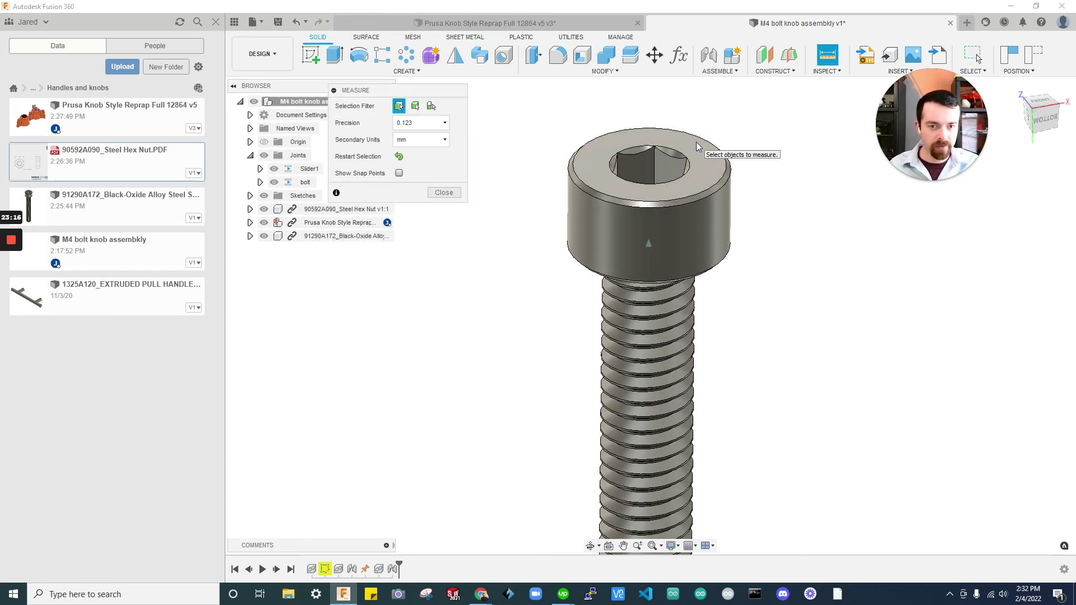
click(696, 142)
shift+middle_drag(696, 142, 728, 287)
click(696, 249)
scroll(733, 274, up, 5)
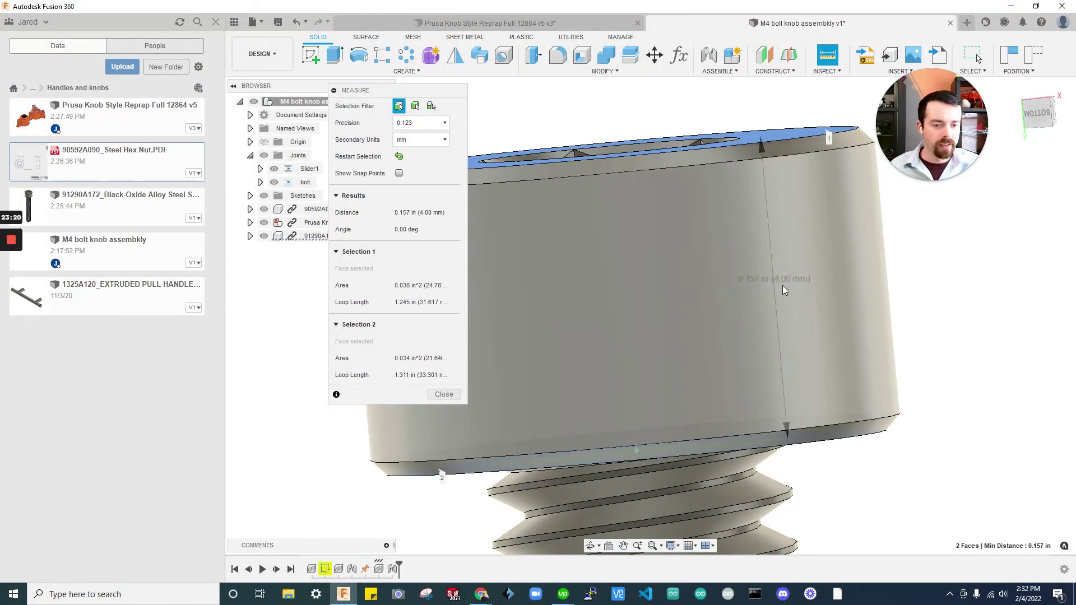
scroll(813, 280, down, 1)
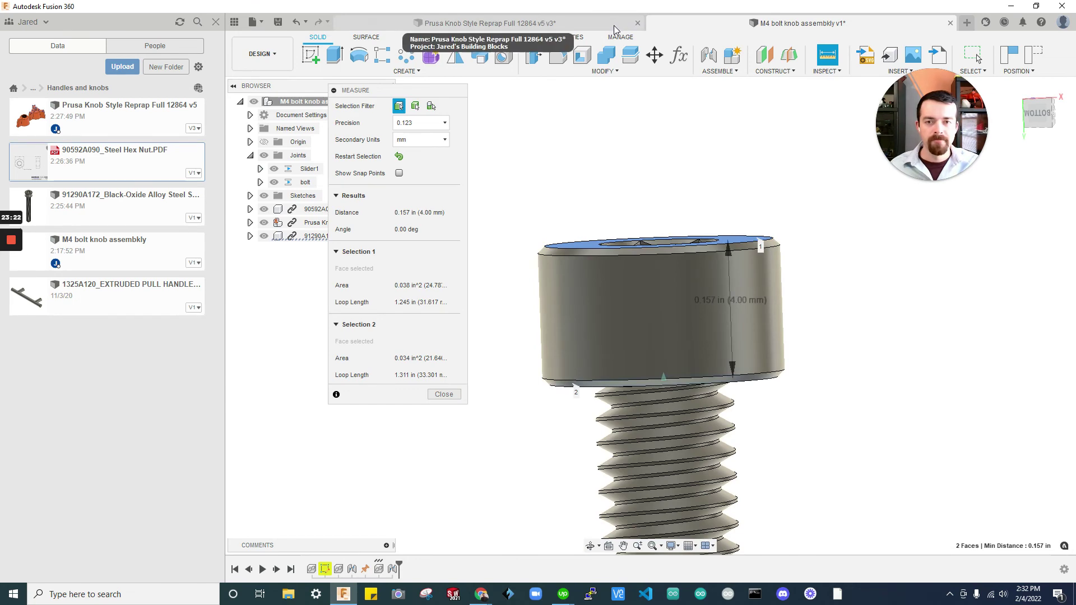
Return to the knob design and set the counterbore depth of the Hole1 feature to 5 mm.
click(614, 25)
shift+middle_drag(602, 318, 562, 531)
double_click(445, 570)
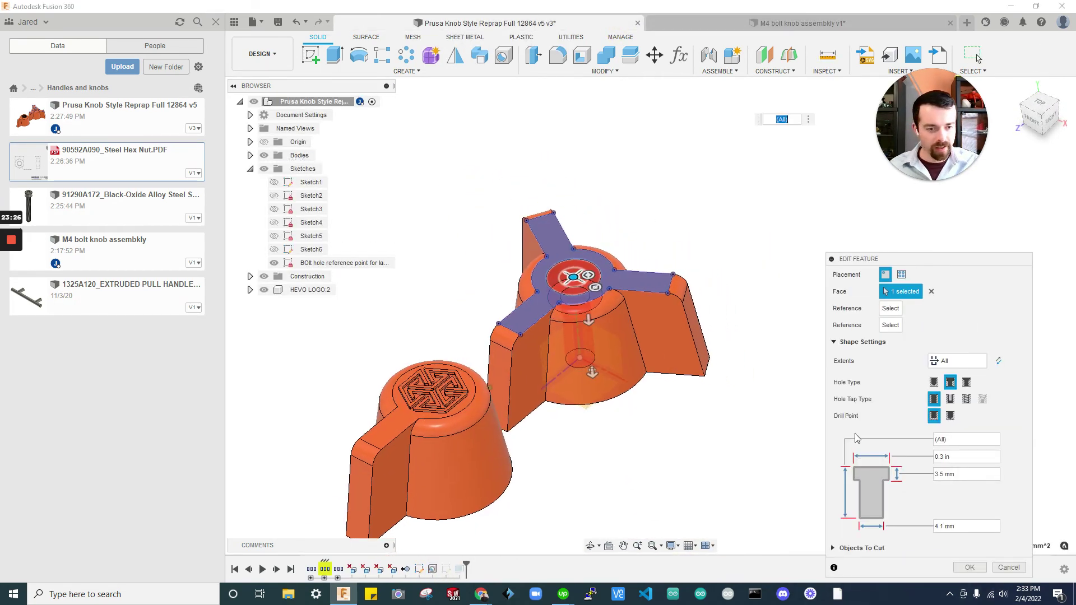
click(906, 466)
text(3850.00)
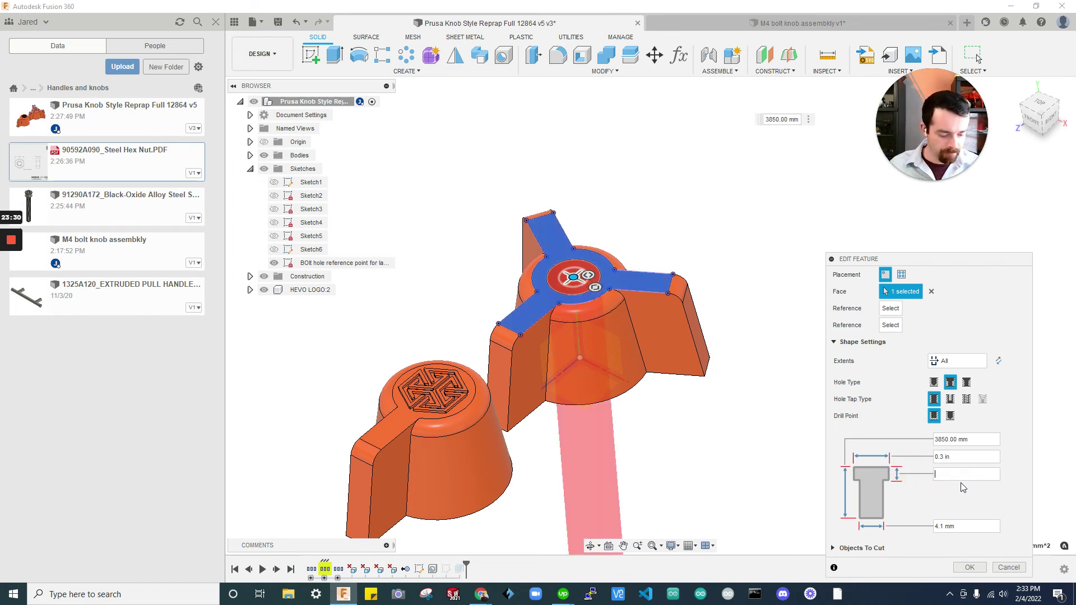
text(mm)
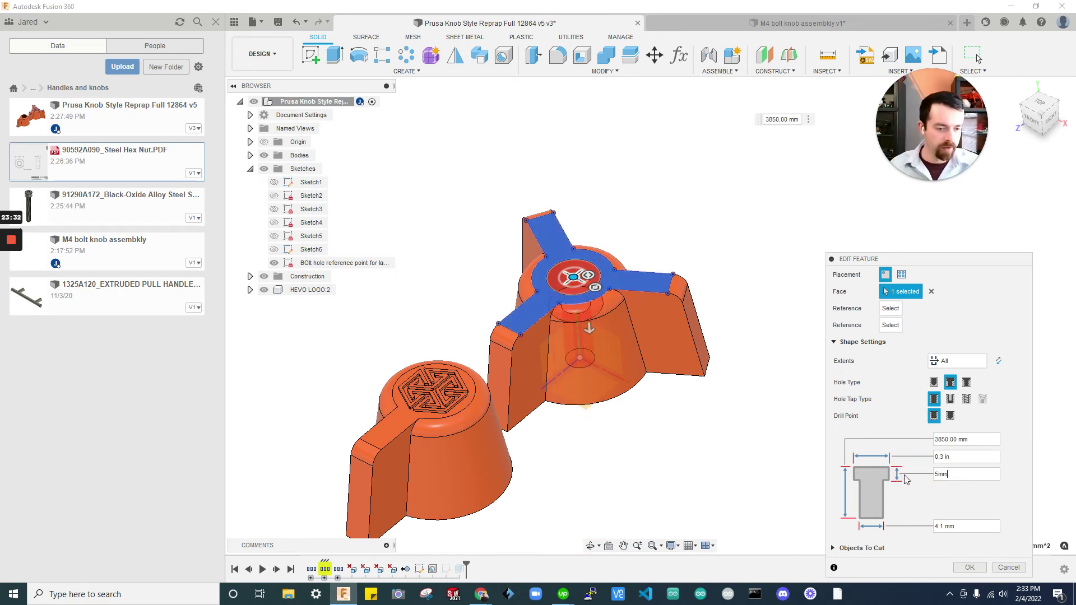
click(980, 569)
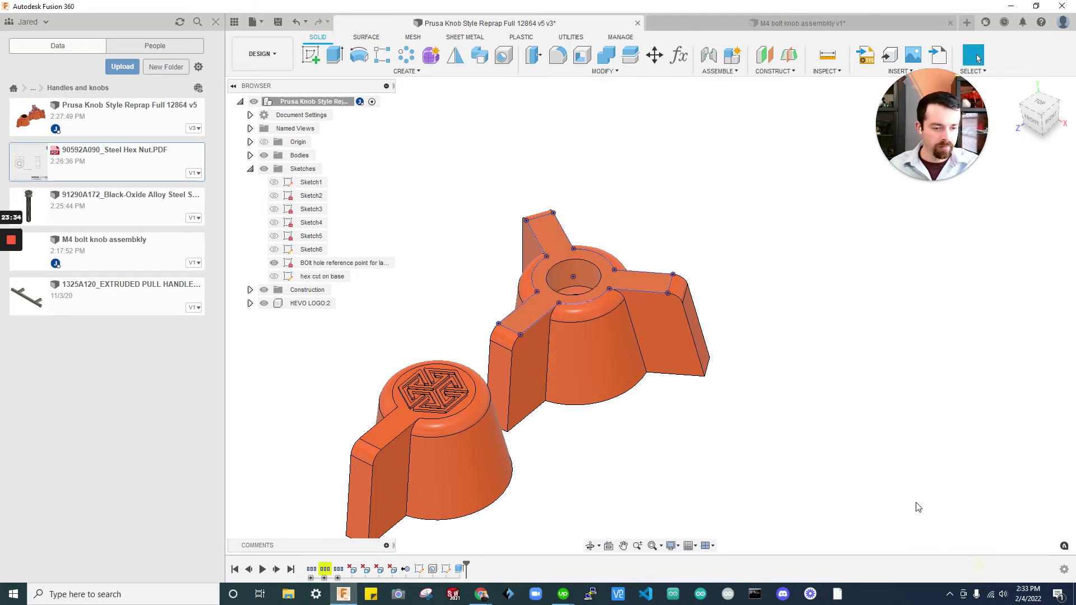
Save the knob design as a new version, return to the M4 bolt knob assembly and hide the project files list.
click(889, 426)
shift+middle_drag(607, 336, 596, 306)
shift+middle_drag(669, 4, 732, 38)
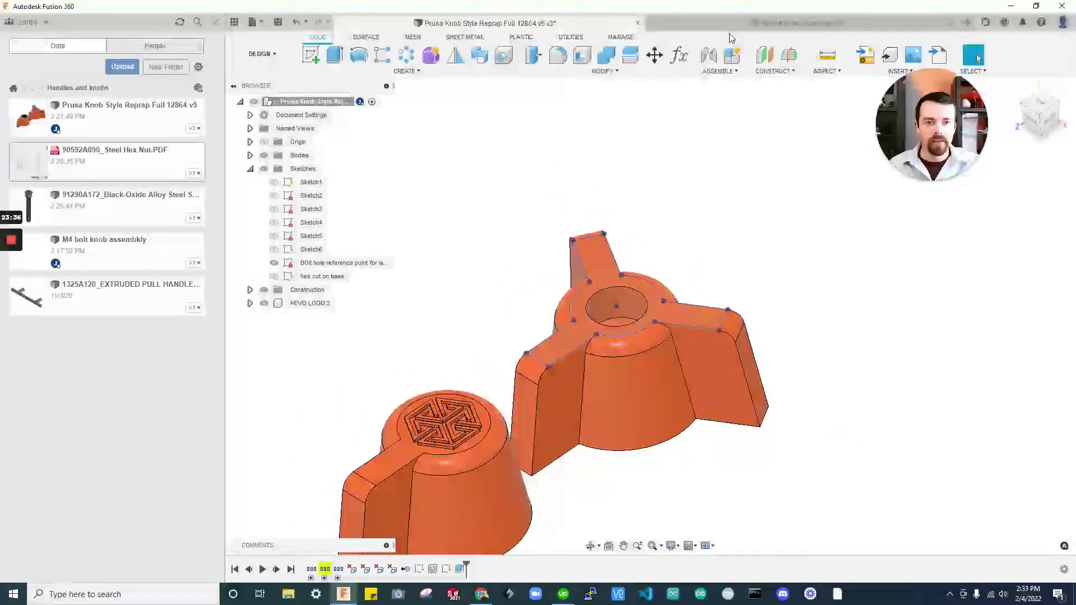
key(ctrl+s)
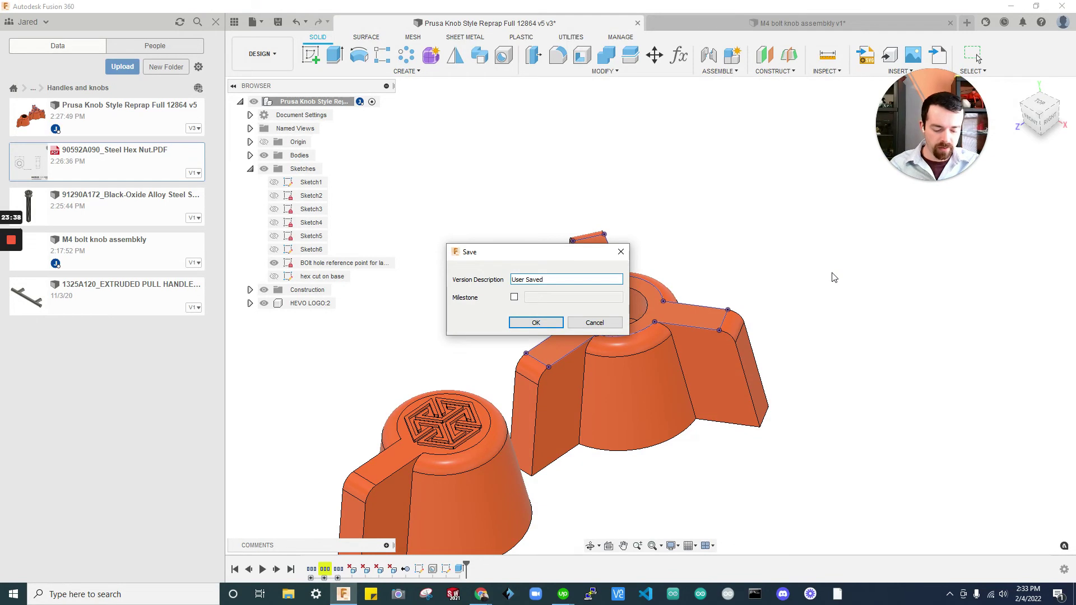
key(Return)
click(708, 21)
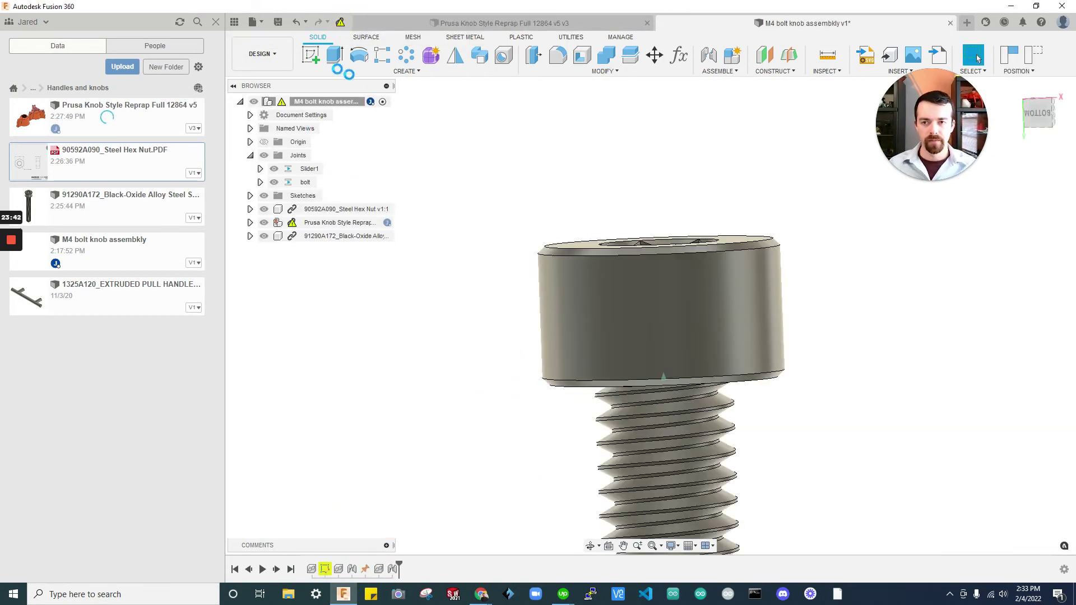
click(215, 22)
Open the assembly's small circle sketch to examine its geometry, then leave the sketch.
scroll(604, 242, down, 2)
shift+middle_drag(604, 242, 615, 288)
scroll(557, 190, down, 5)
shift+middle_drag(557, 190, 405, 491)
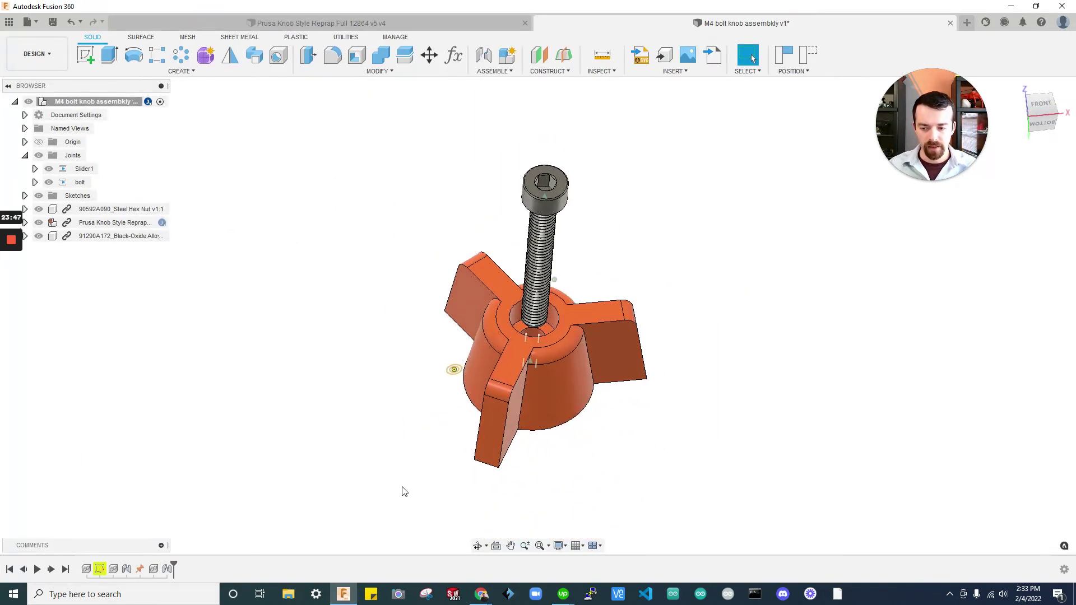
double_click(103, 569)
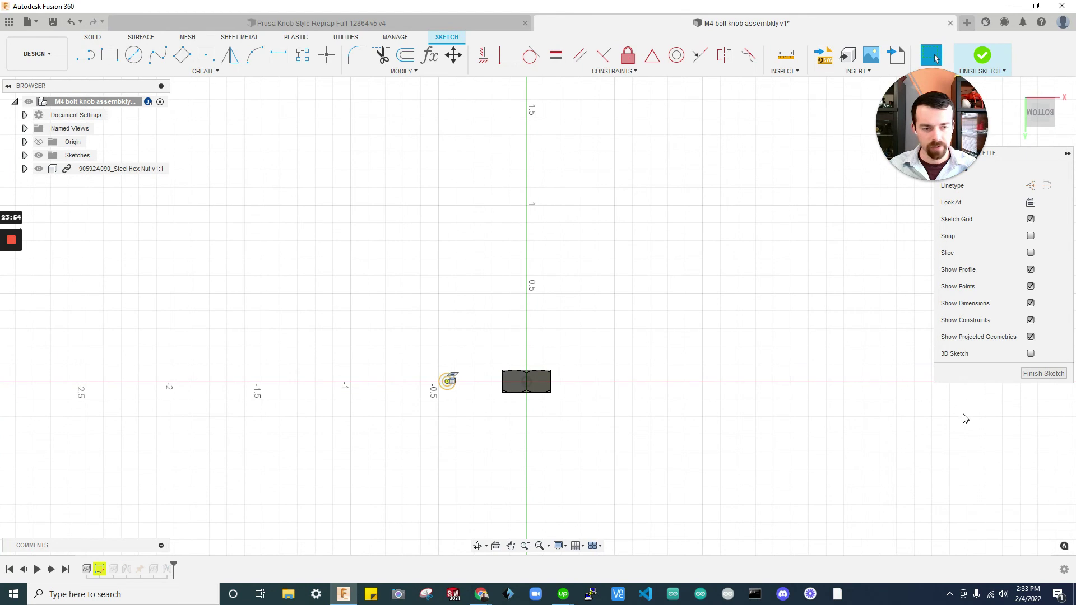
click(1043, 374)
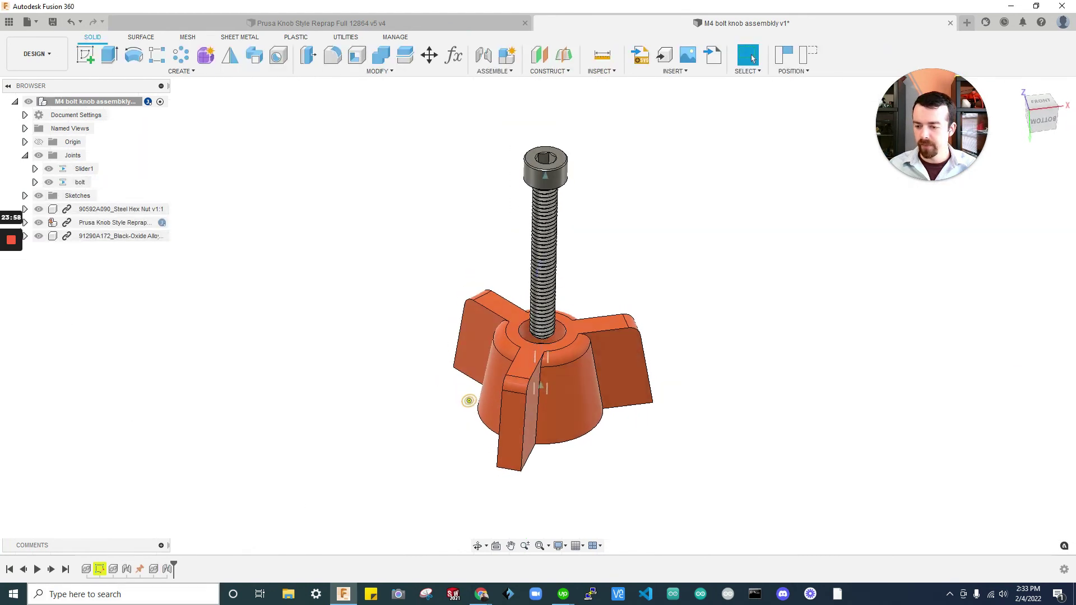
Delete the leftover small circle sketch from the assembly's history.
shift+middle_drag(196, 525, 466, 447)
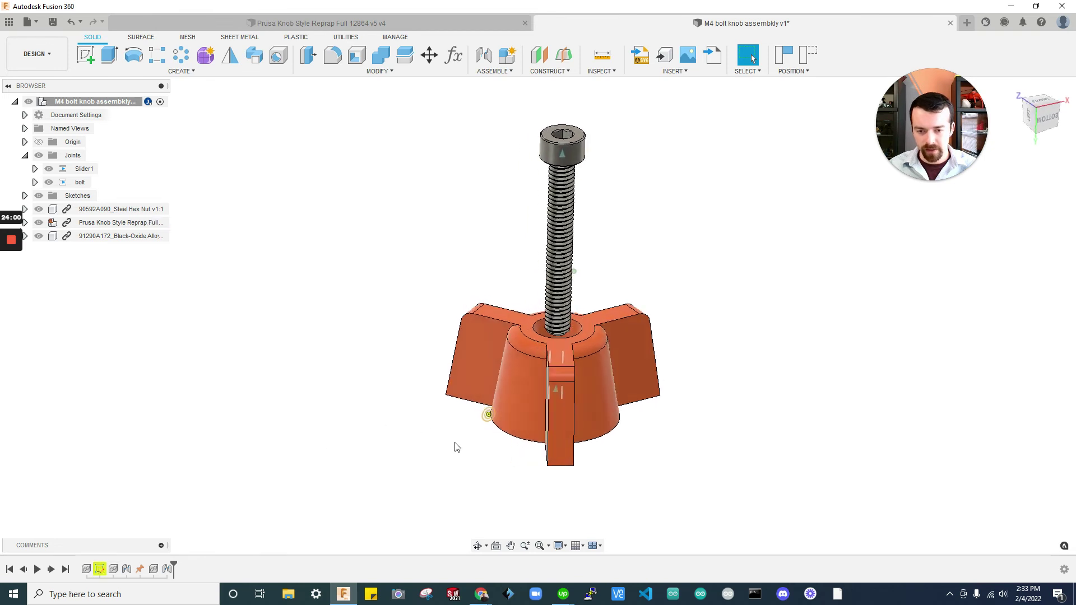
scroll(489, 434, up, 3)
click(486, 399)
scroll(486, 400, down, 3)
shift+drag(219, 492, 177, 506)
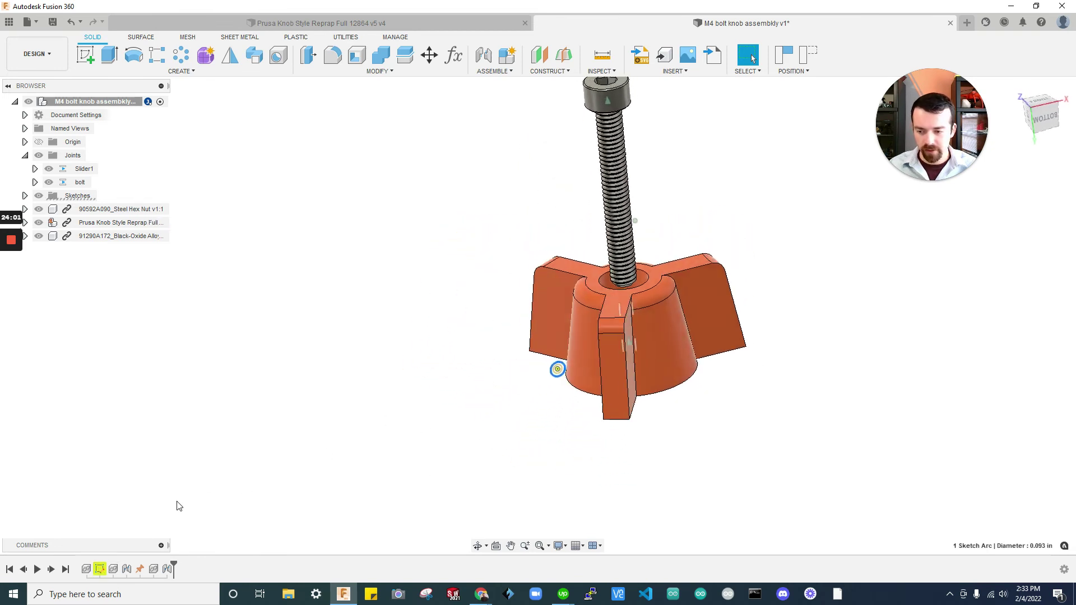
right_click(101, 570)
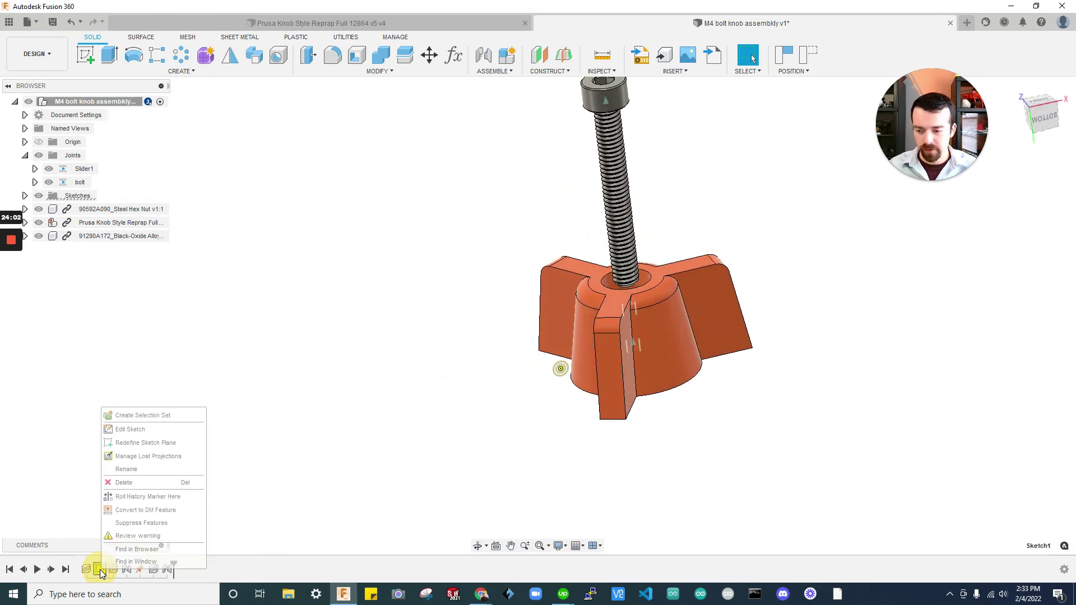
click(124, 483)
mouse_move(254, 441)
shift+middle_down()
mouse_move(682, 420)
mouse_move(494, 229)
mouse_move(462, 238)
shift+middle_up()
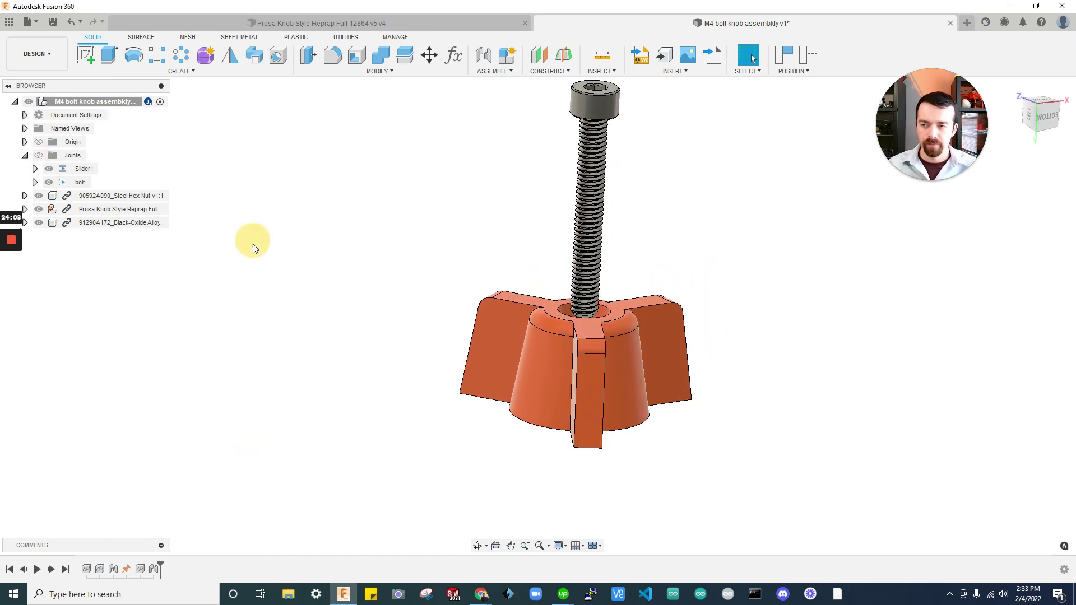
Slide the screw into the knob's counterbore and create a section analysis lengthwise through the middle of the knob and screw.
shift+middle_drag(259, 257, 586, 488)
click(603, 58)
click(606, 72)
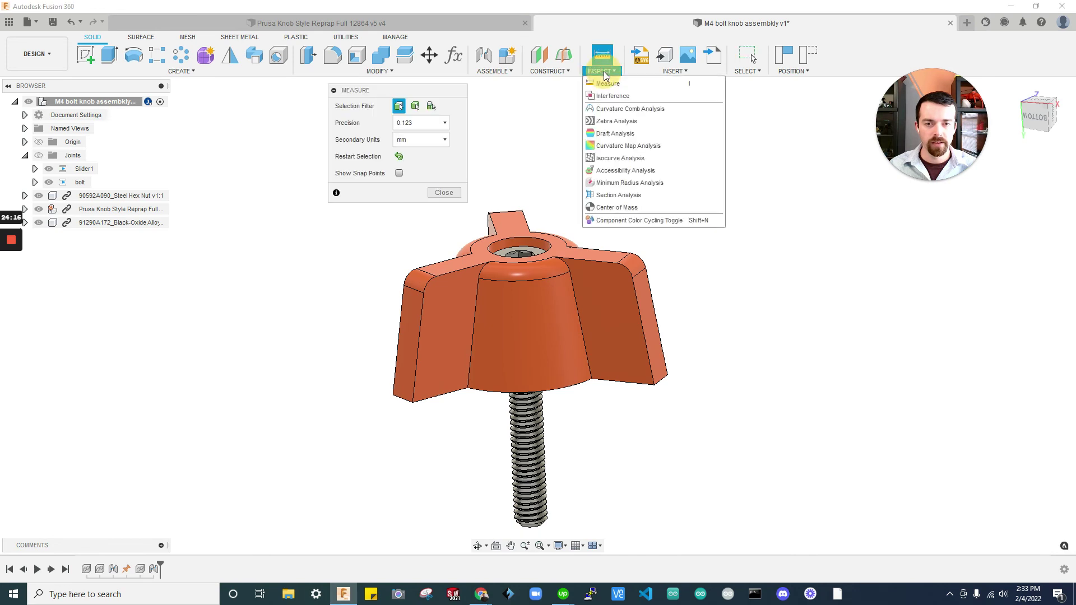
click(605, 201)
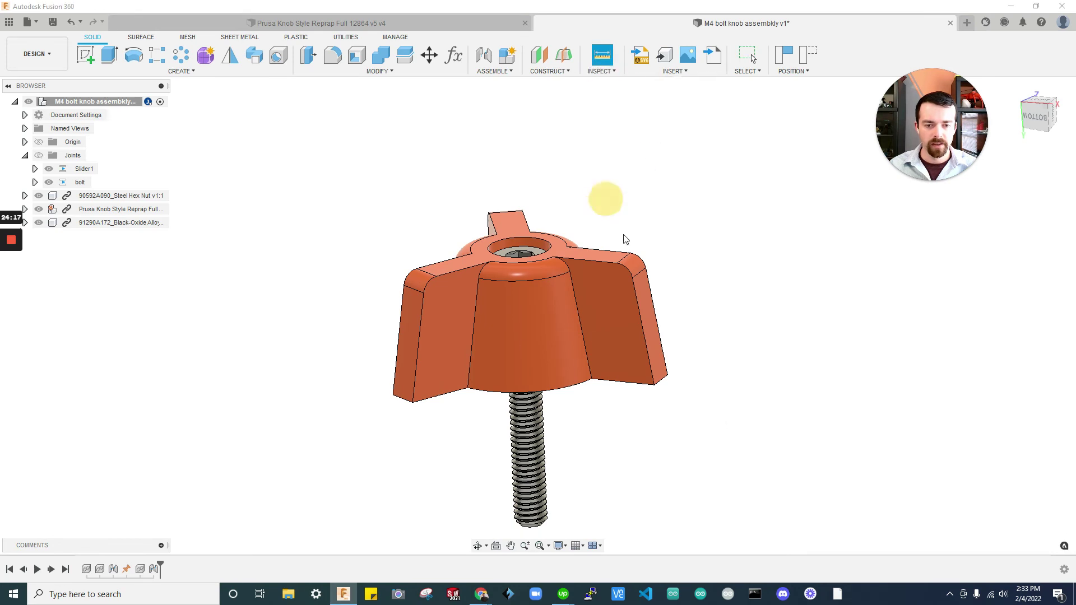
click(654, 336)
drag(687, 331, 557, 327)
click(404, 210)
Examine the cut view for clearance between the screw head, thread, hex nut and the knob's hole.
shift+middle_drag(795, 303, 740, 329)
scroll(553, 305, up, 5)
scroll(684, 330, up, 6)
scroll(779, 322, down, 1)
click(754, 331)
scroll(754, 331, down, 6)
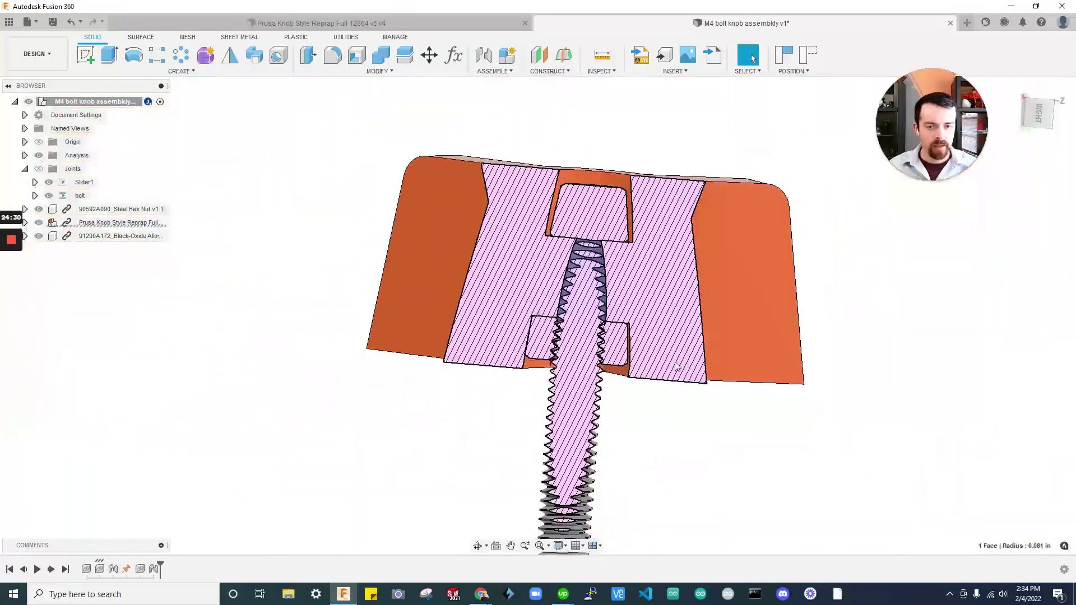
shift+middle_drag(782, 417, 667, 308)
click(752, 395)
Return to the knob design and set the hole diameter of the Hole1 feature to 4.5 mm.
click(421, 21)
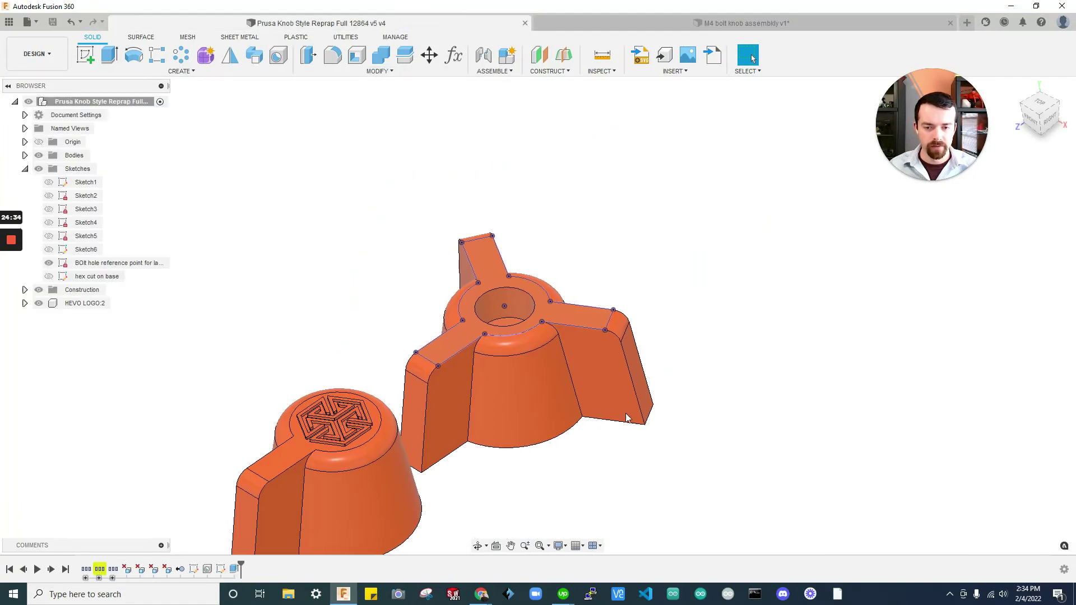
scroll(509, 370, down, 2)
shift+middle_drag(510, 370, 449, 431)
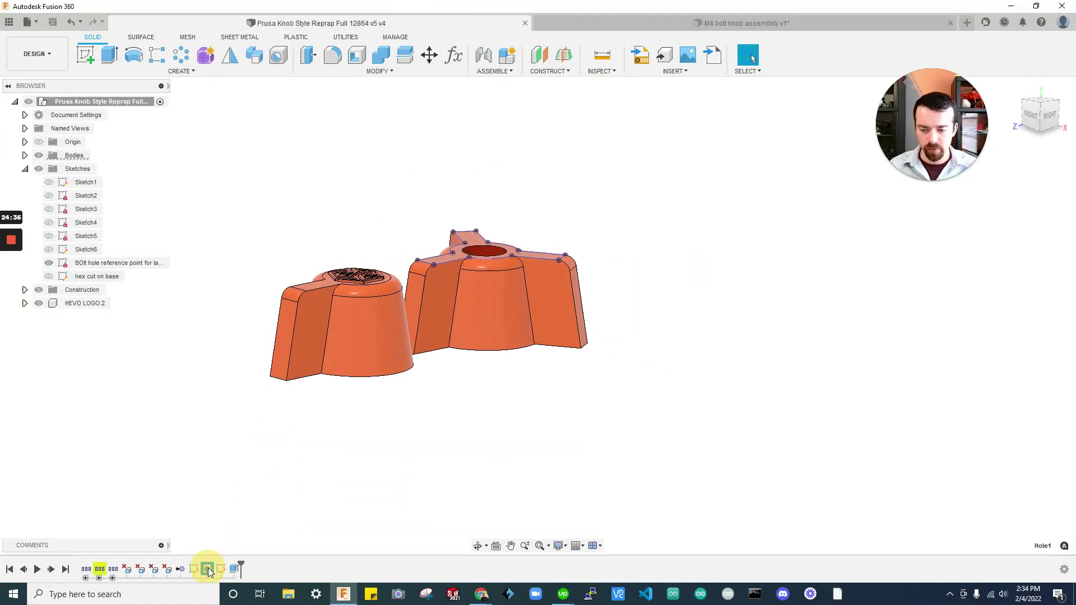
double_click(207, 569)
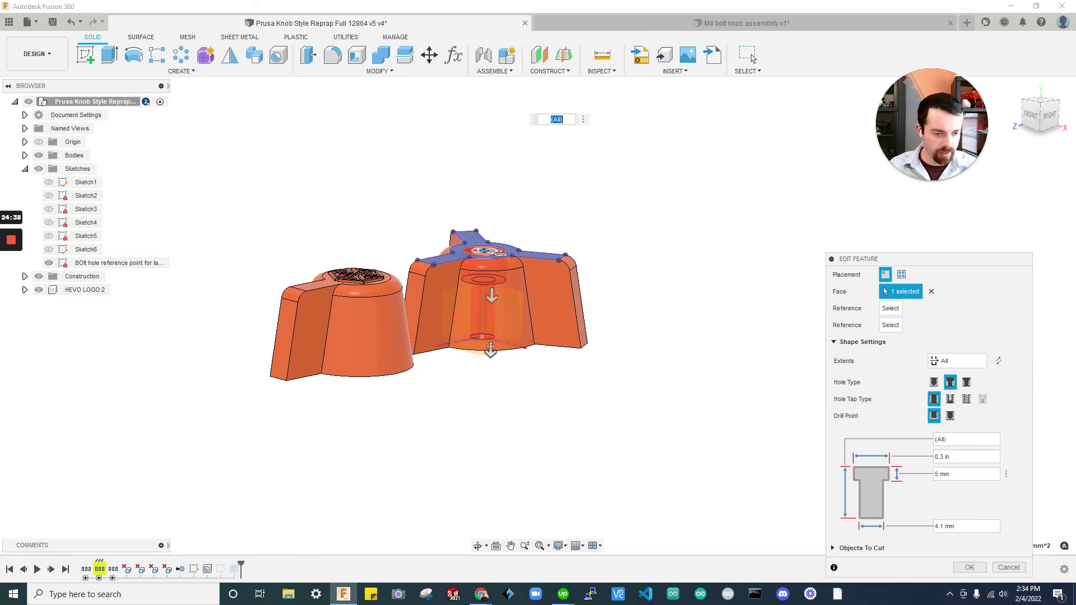
click(959, 526)
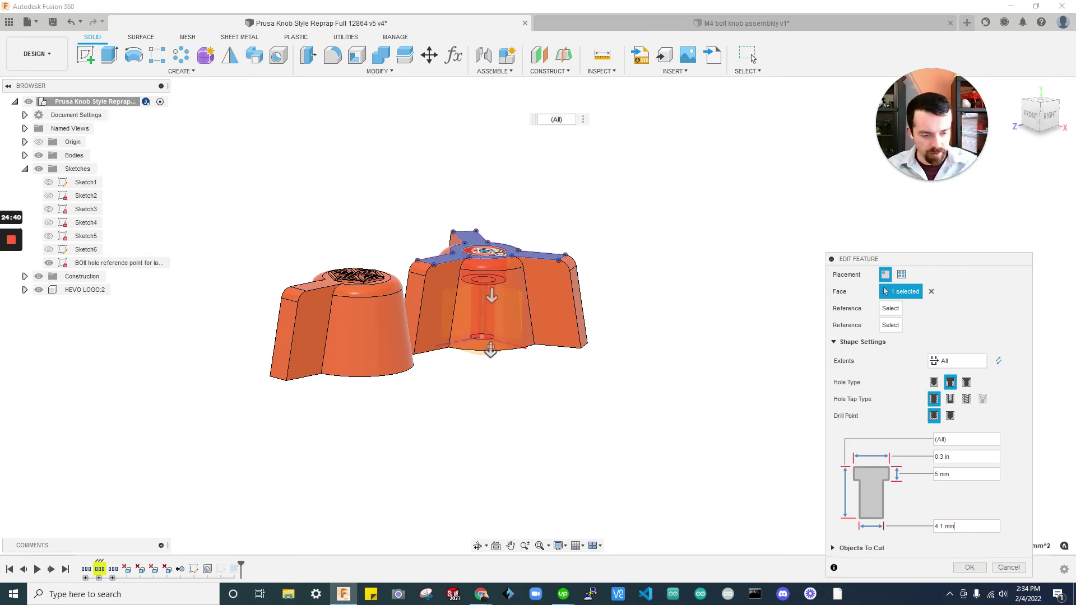
text(5)
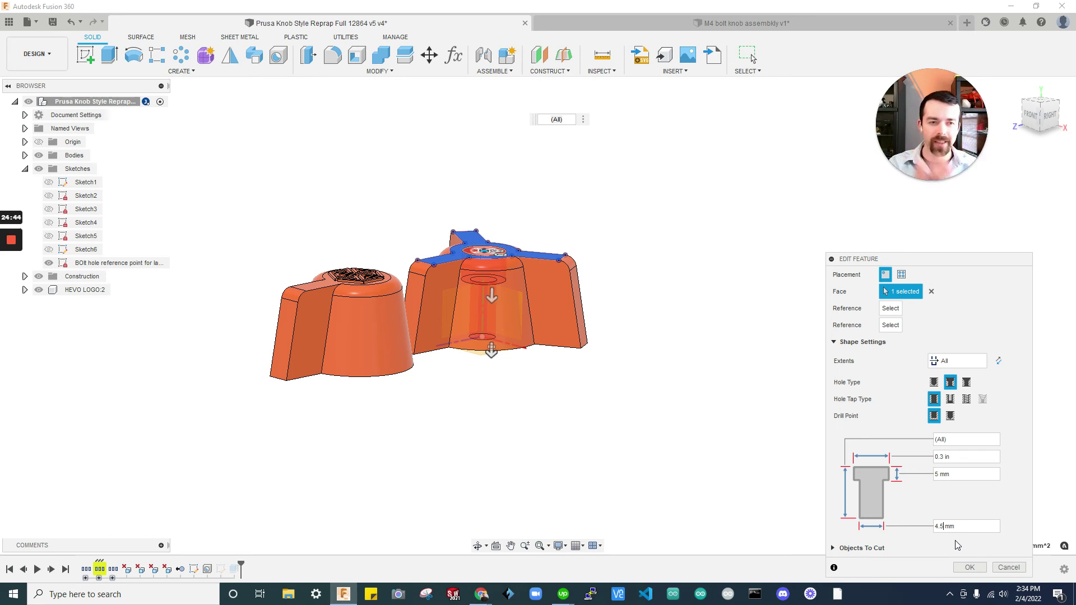
click(970, 568)
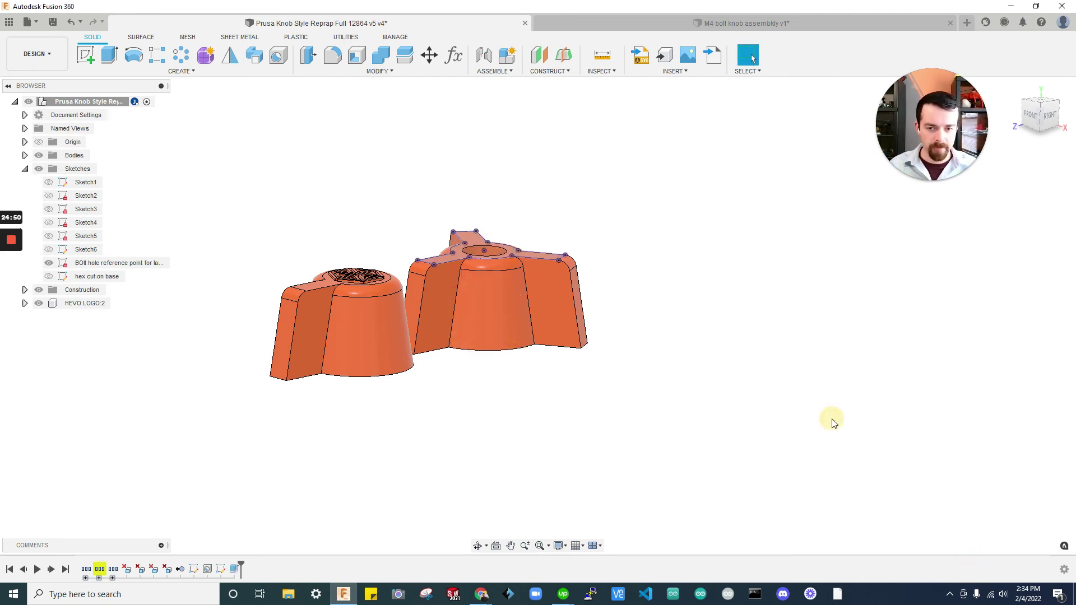
Save the knob design and update the M4 bolt knob assembly to its latest version.
key(ctrl+s)
key(Return)
click(692, 24)
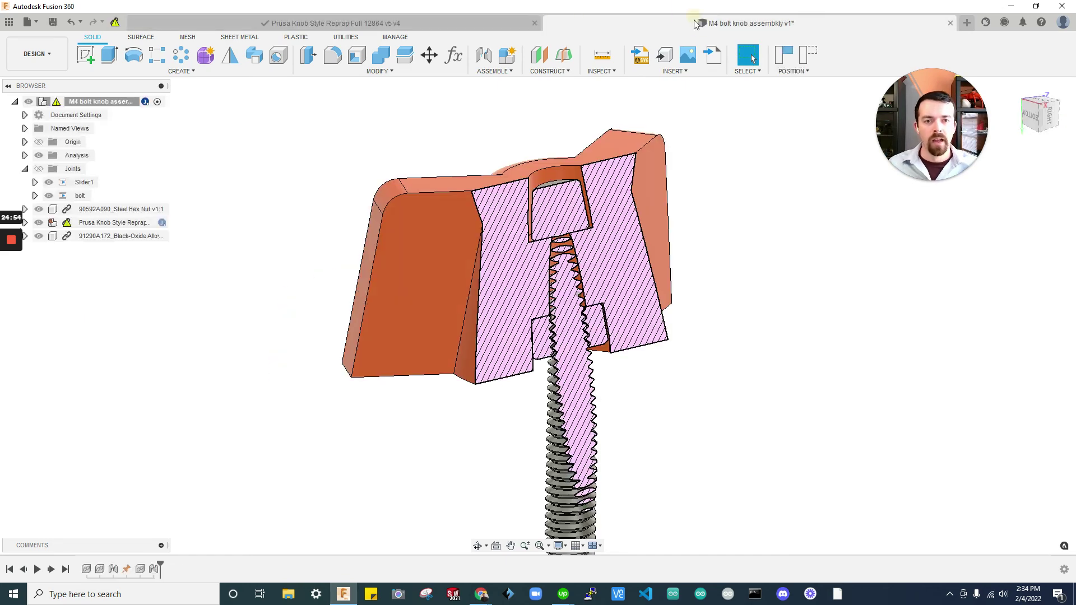
shift+middle_drag(678, 315, 264, 80)
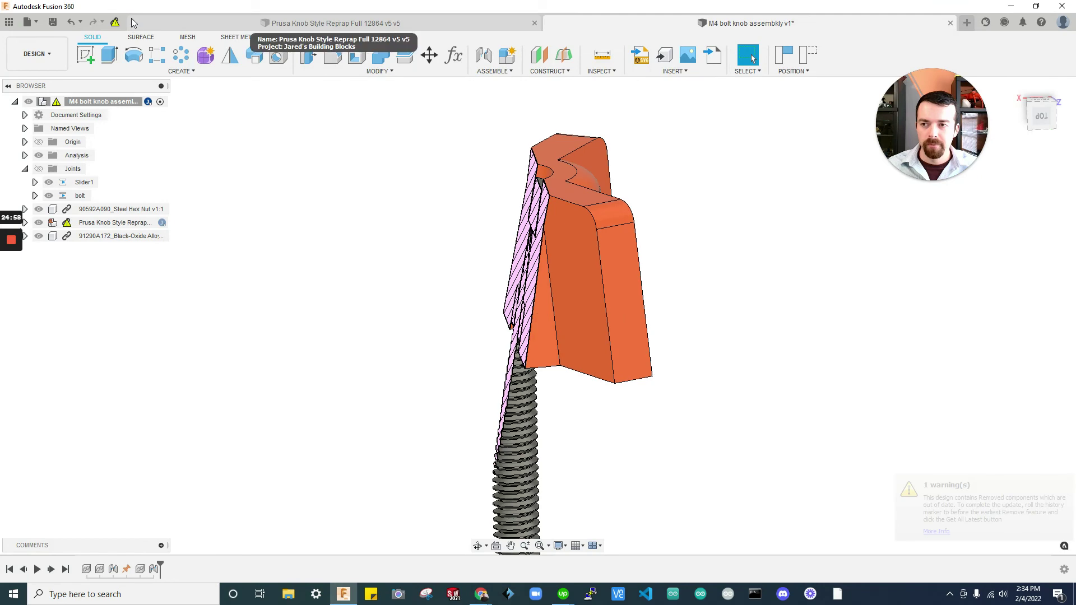
click(115, 22)
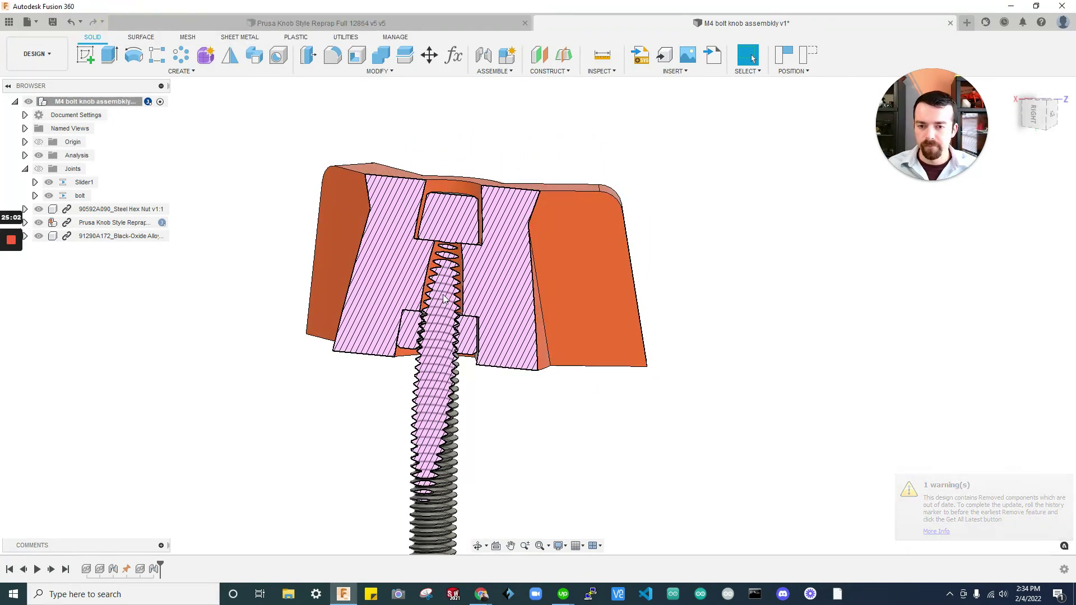
Check the updated hole clearance in the cut view and hide the section analysis.
shift+middle_drag(463, 301, 701, 255)
scroll(701, 255, down, 4)
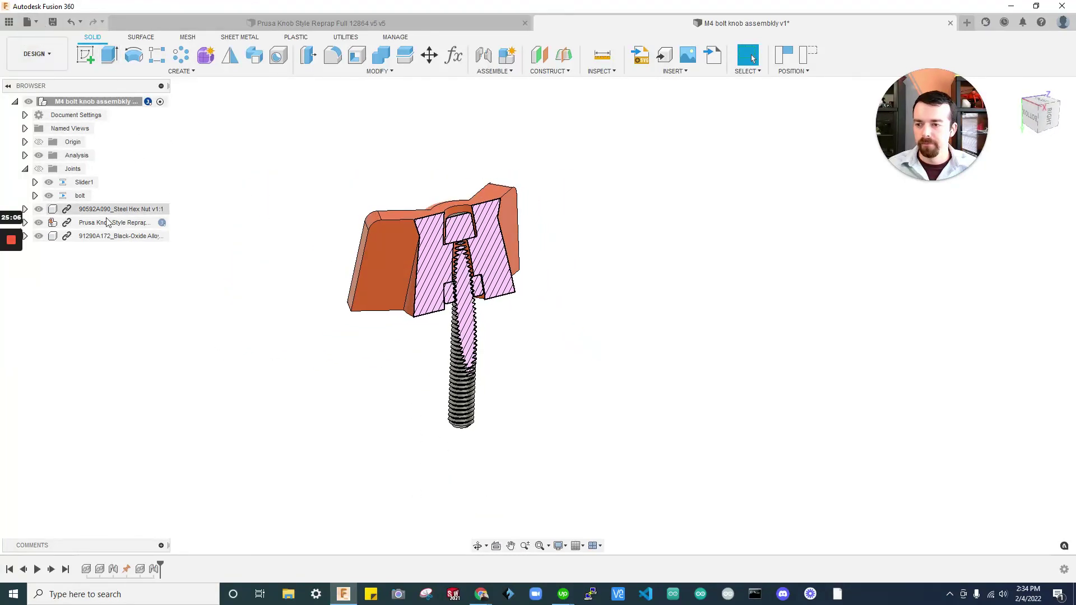
click(39, 156)
shift+middle_drag(237, 233, 541, 317)
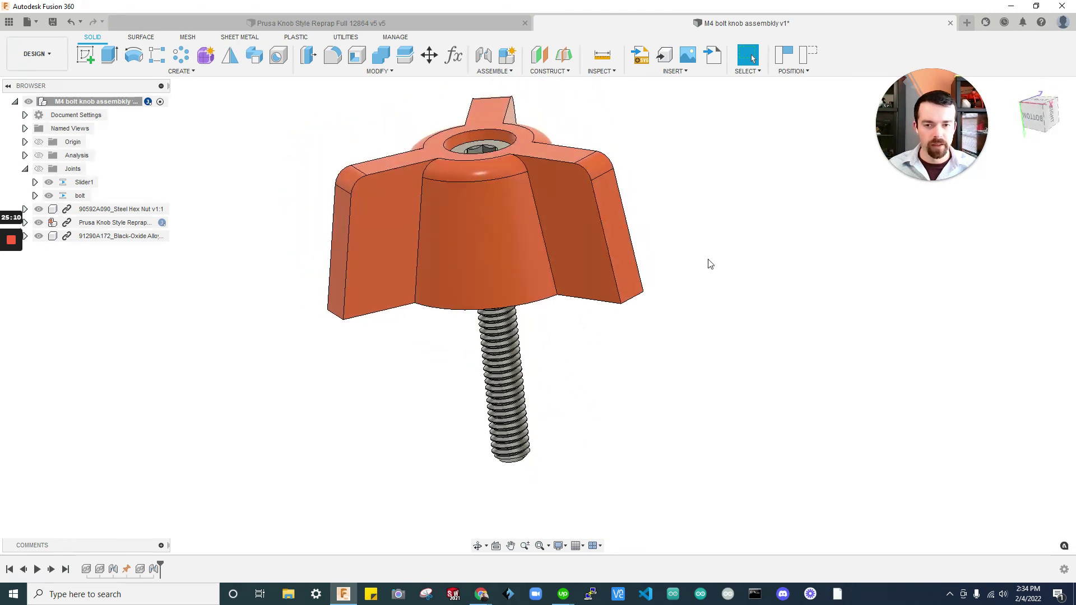
Examine the complete knob assembly from several sides, including the hex nut and screw on the underside.
mouse_move(708, 266)
shift+middle_down()
mouse_move(608, 305)
mouse_move(536, 288)
mouse_move(700, 274)
shift+middle_up()
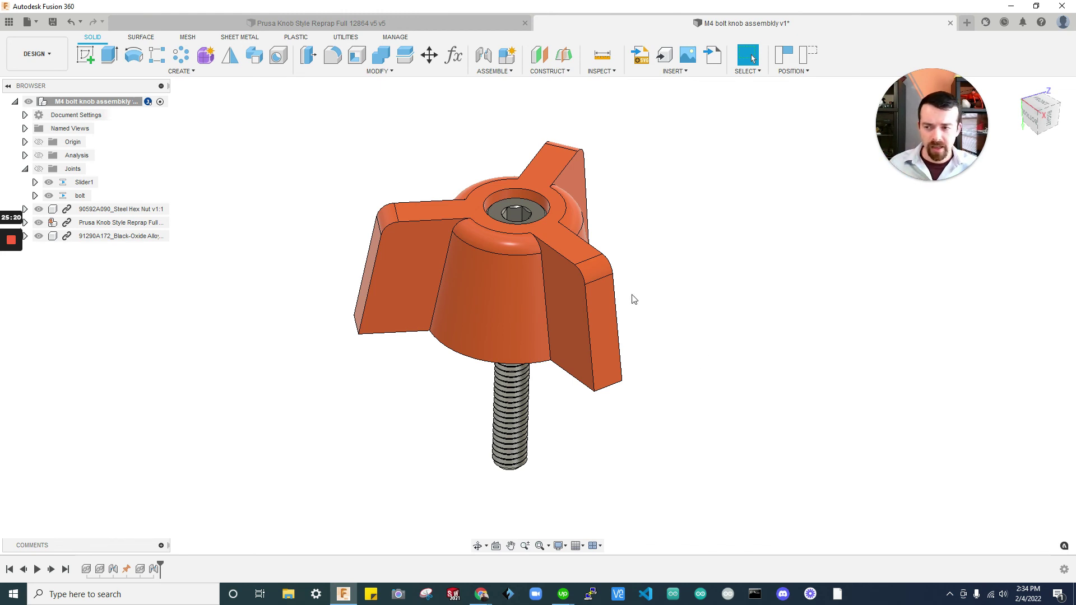
shift+middle_drag(653, 229, 770, 320)
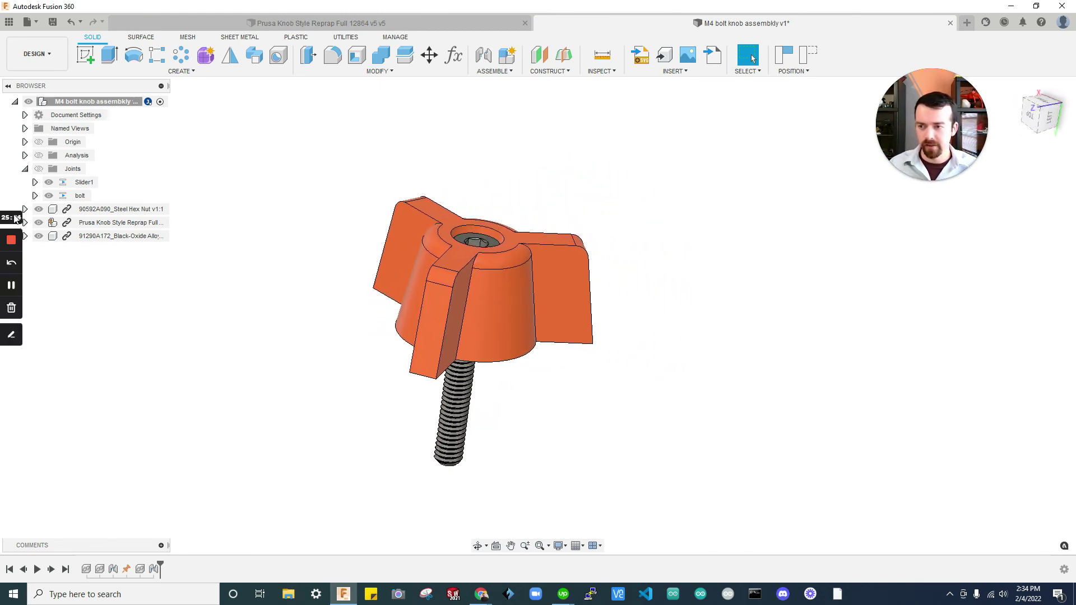
shift+middle_drag(279, 329, 286, 329)
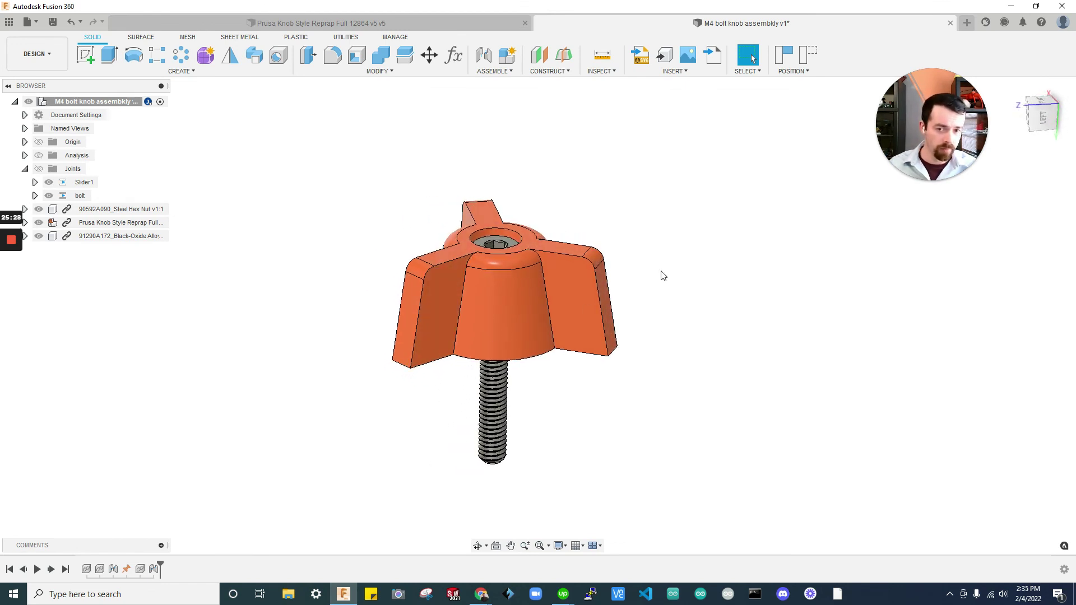
shift+middle_drag(661, 269, 787, 297)
click(560, 225)
click(817, 295)
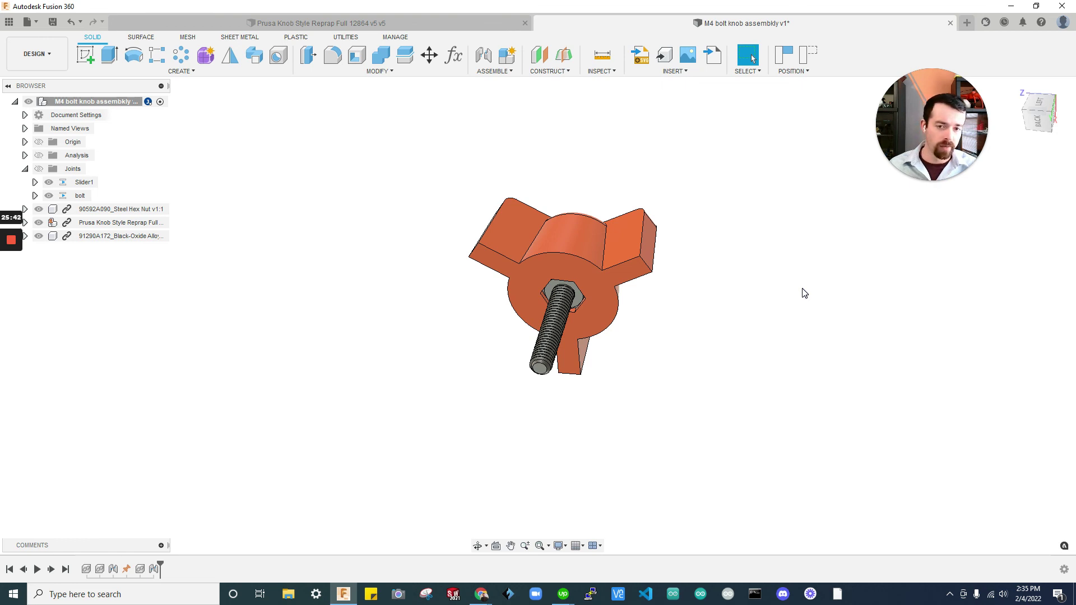
shift+middle_drag(818, 297, 744, 305)
Switch to the knob design to look over both knob bodies, then return to the M4 bolt knob assembly.
click(443, 19)
shift+middle_drag(461, 144, 259, 571)
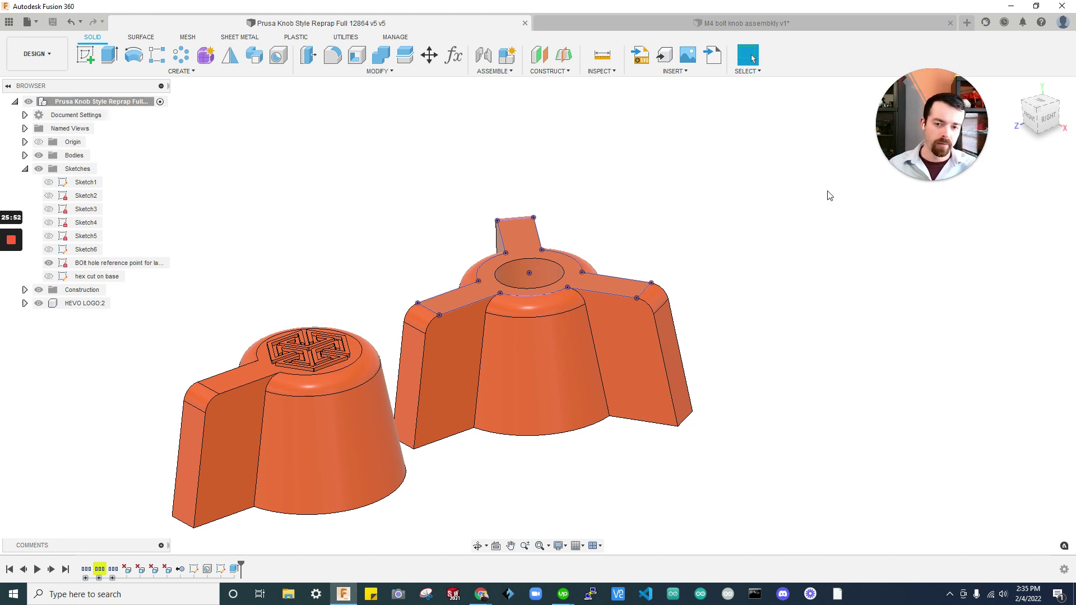
middle_drag(779, 190, 739, 195)
scroll(739, 194, down, 5)
double_click(584, 350)
click(736, 238)
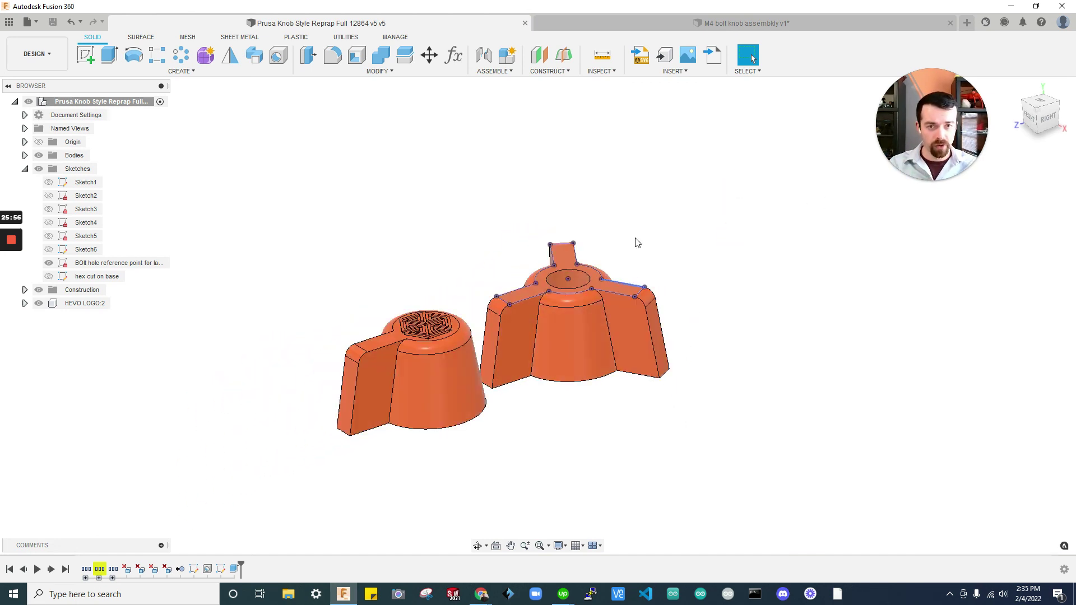
click(745, 23)
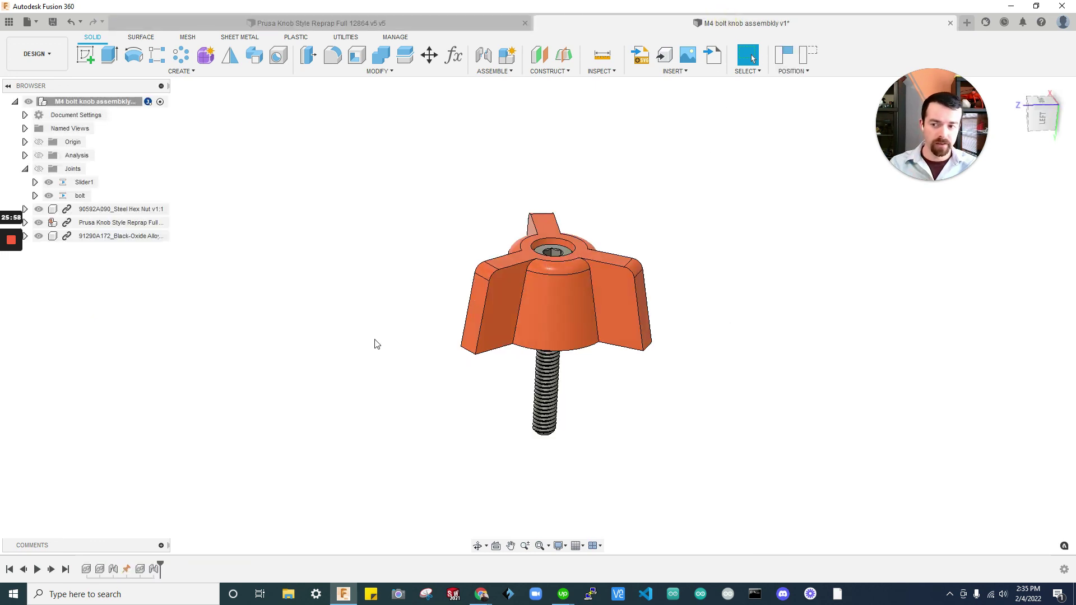
Break the link between the Prusa knob component and its source design, capturing the current component positions.
click(124, 222)
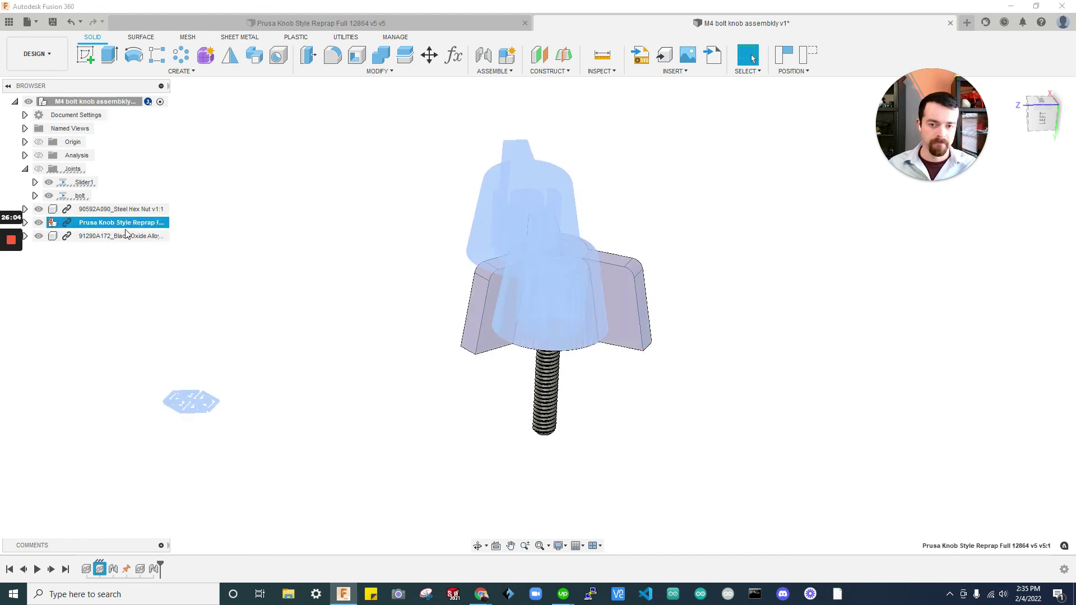
right_click(130, 223)
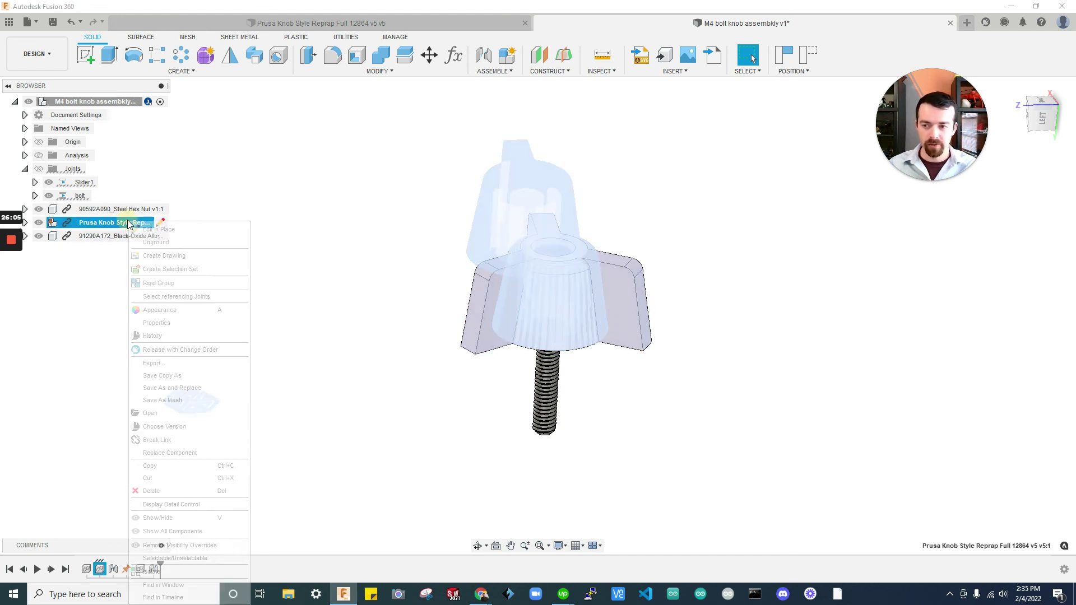
click(208, 440)
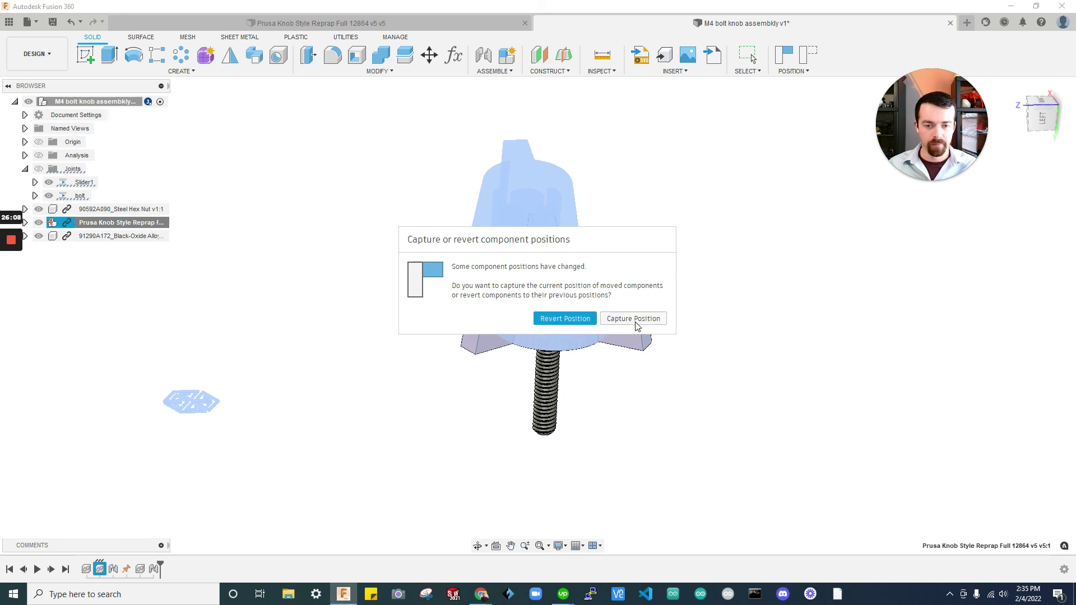
click(622, 319)
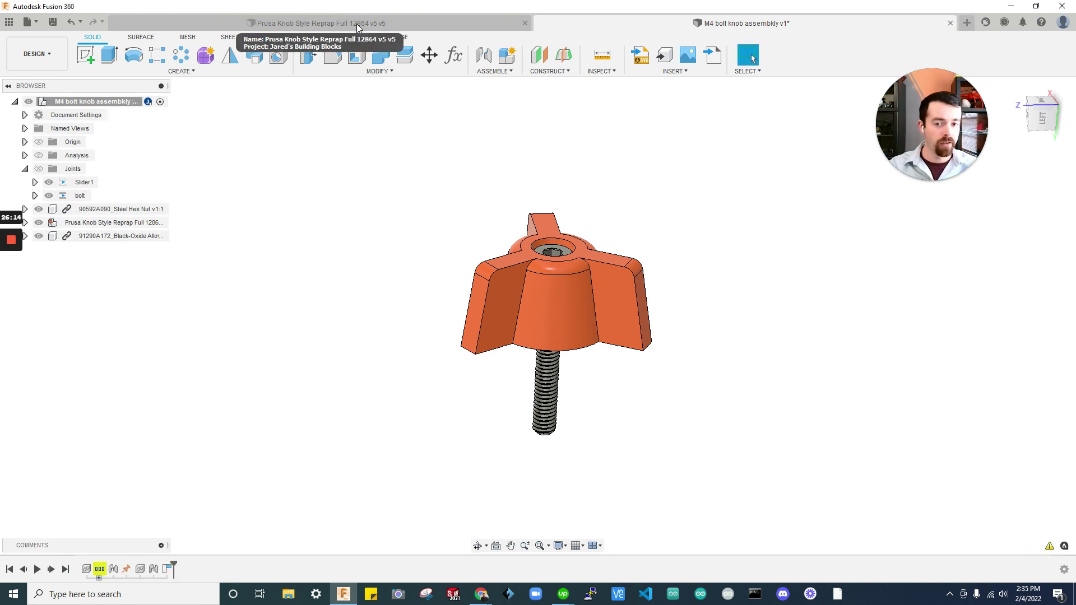
click(583, 296)
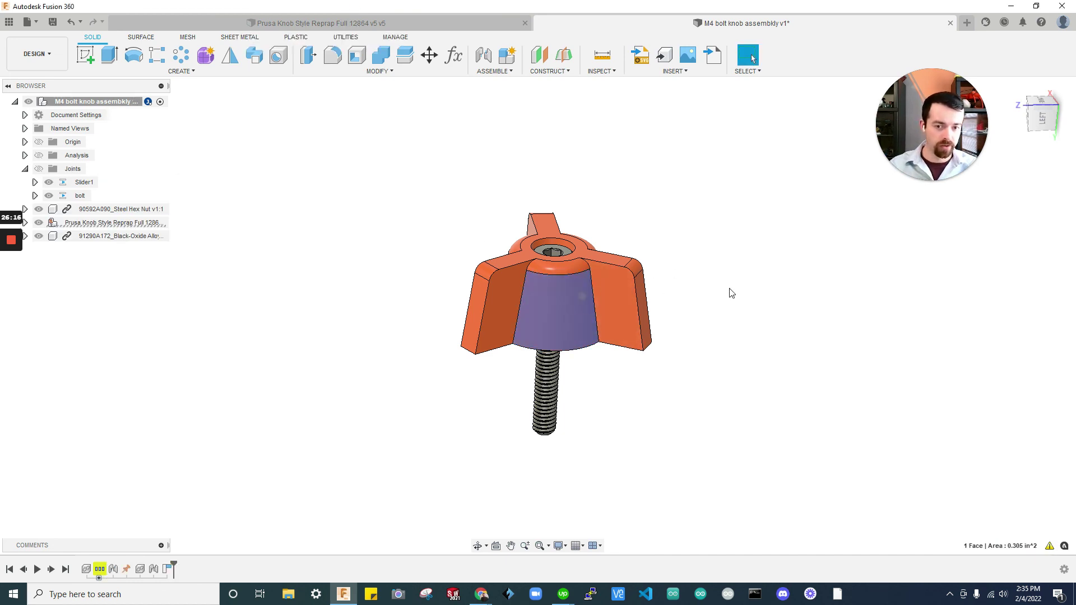
click(557, 306)
click(796, 279)
shift+middle_drag(797, 283, 744, 312)
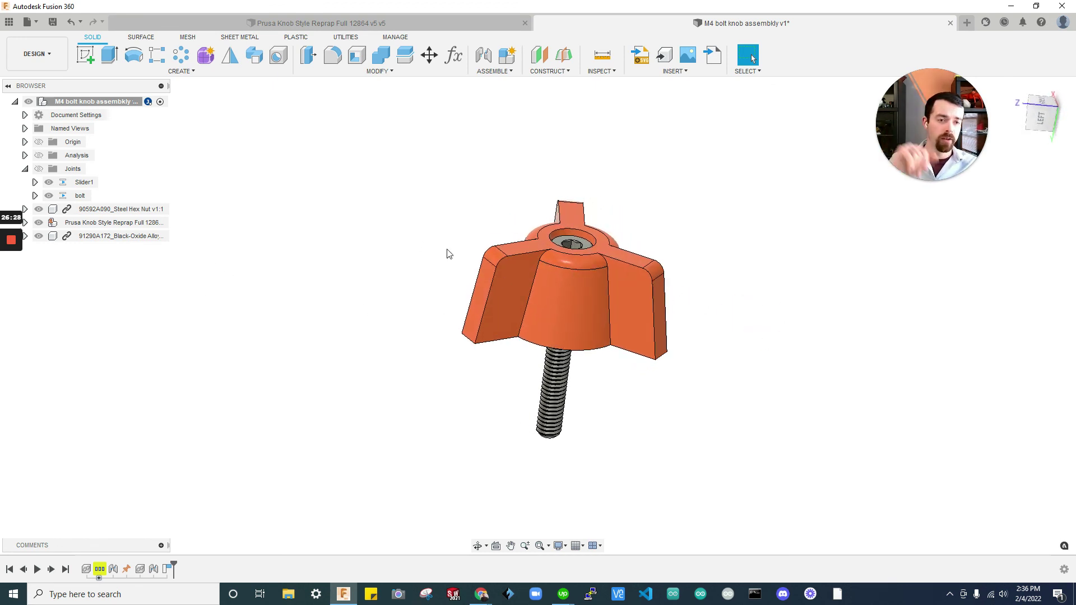
drag(927, 141, 581, 164)
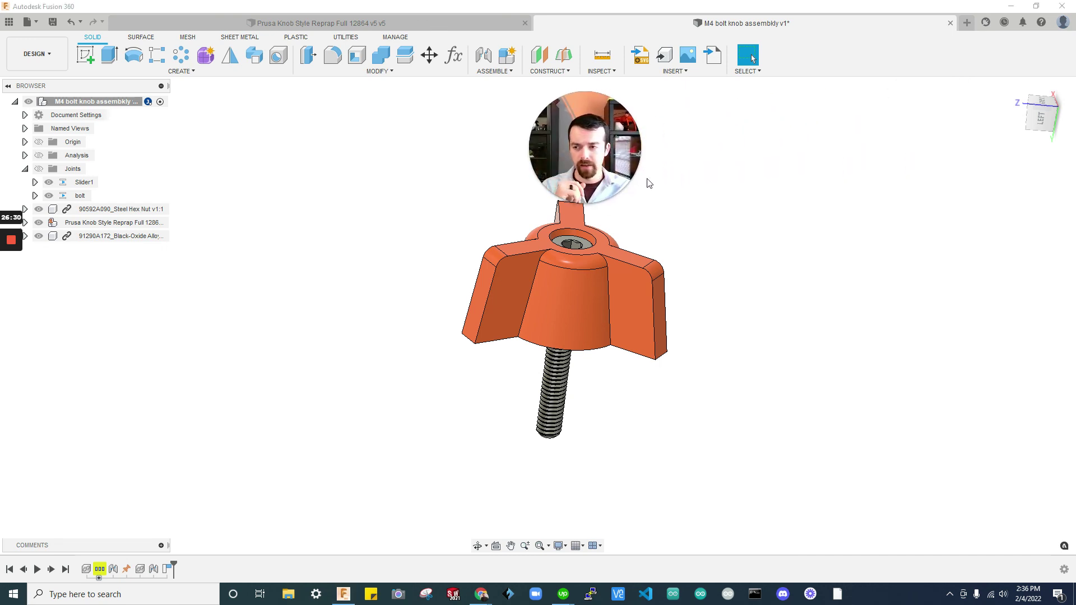